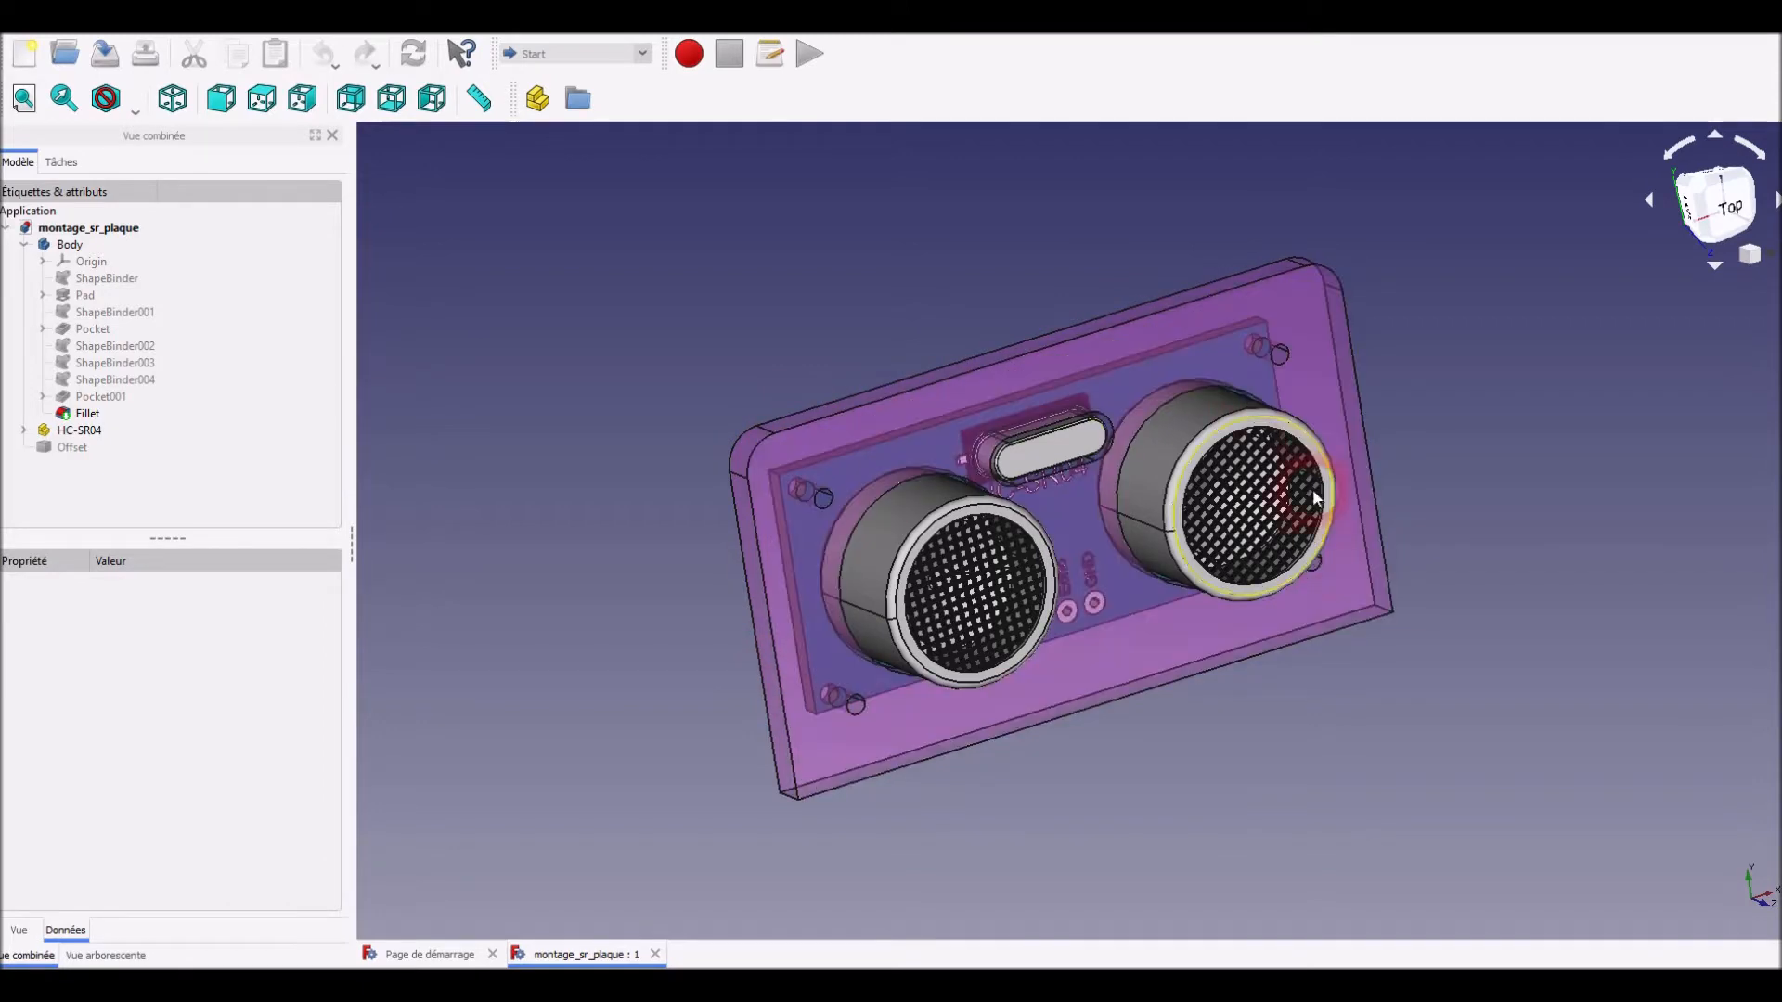
Examine the finished mounting plate with the HC-SR04 sensor from the side and front, including its holes and crystal slot
middle_drag(783, 517, 1142, 538)
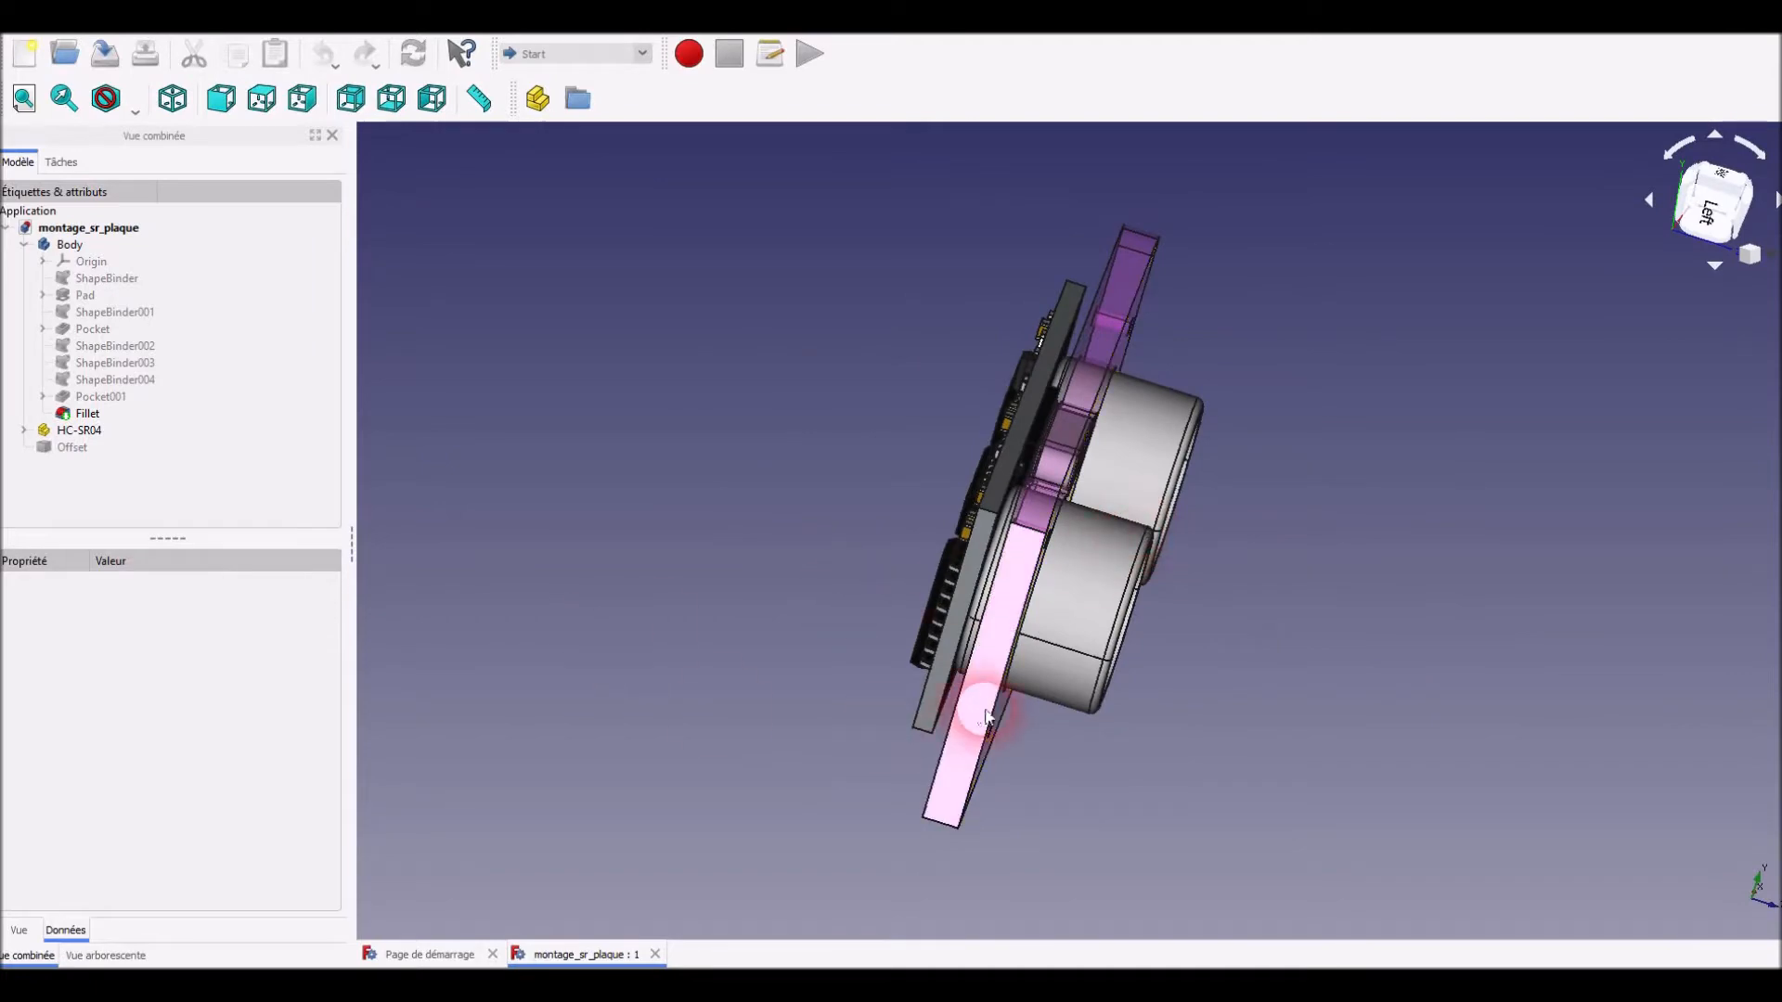
mouse_move(1121, 768)
middle_down()
mouse_move(882, 724)
mouse_move(819, 748)
mouse_move(1153, 780)
middle_up()
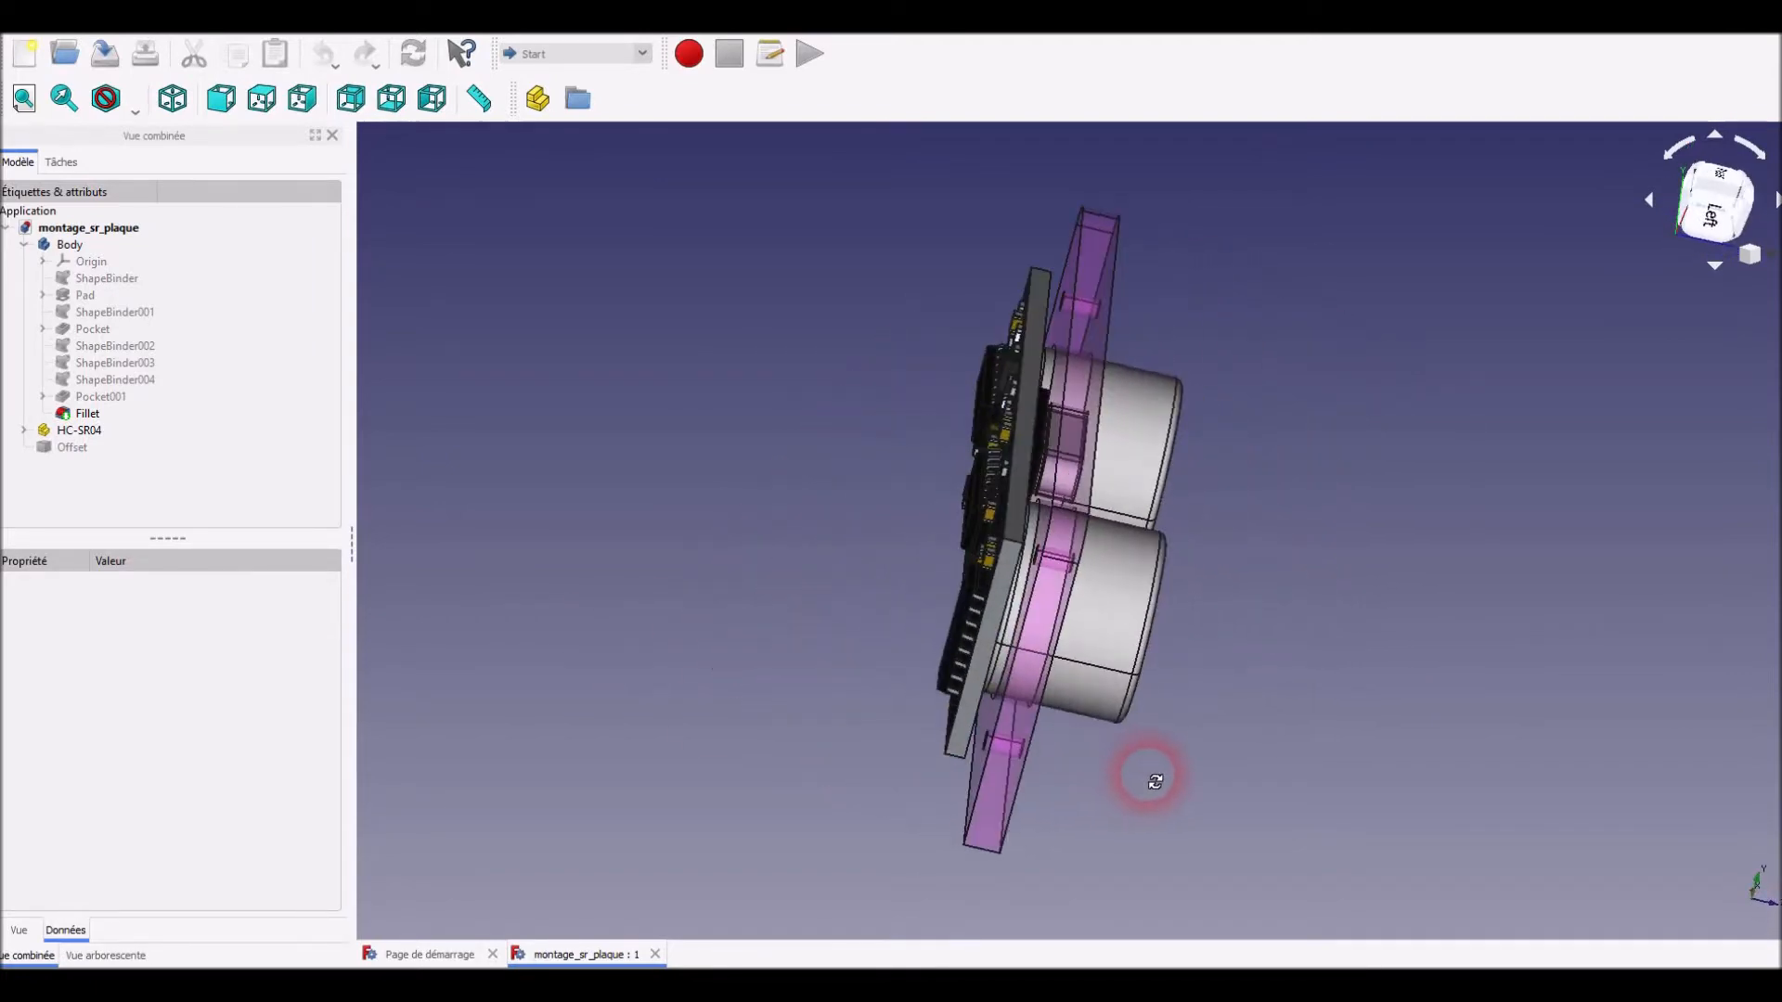
middle_drag(1058, 700, 742, 441)
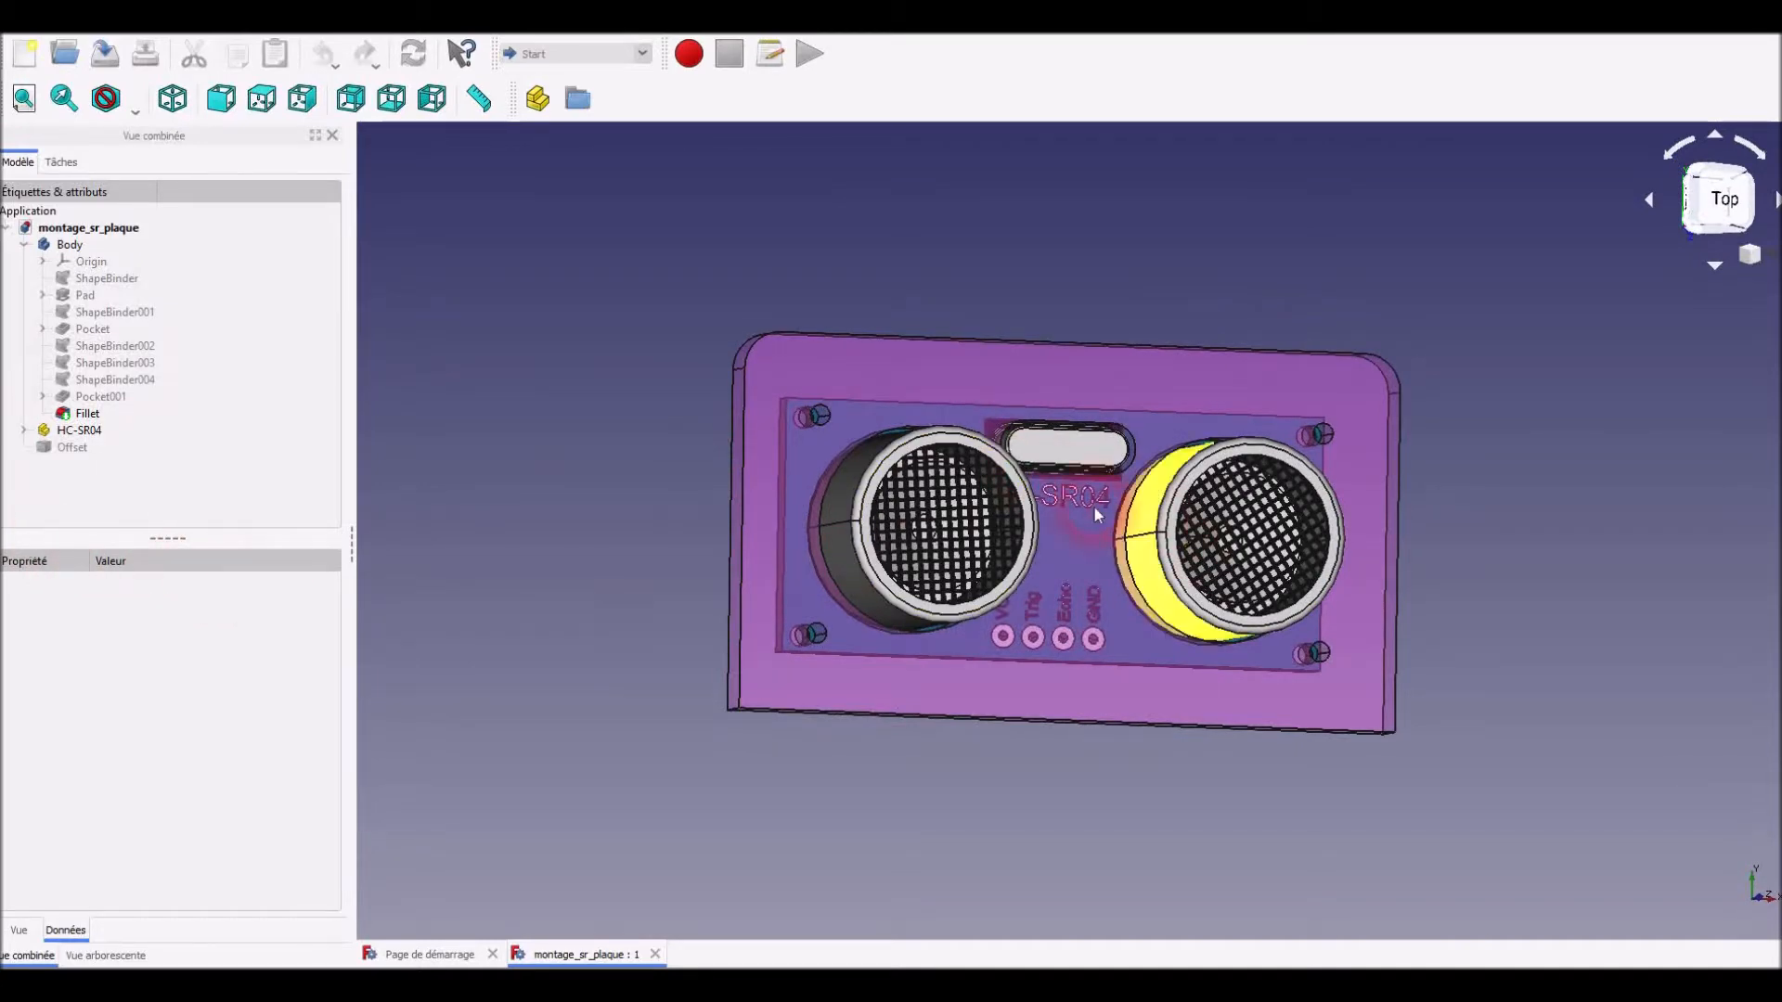
middle_drag(922, 531, 831, 510)
click(1415, 392)
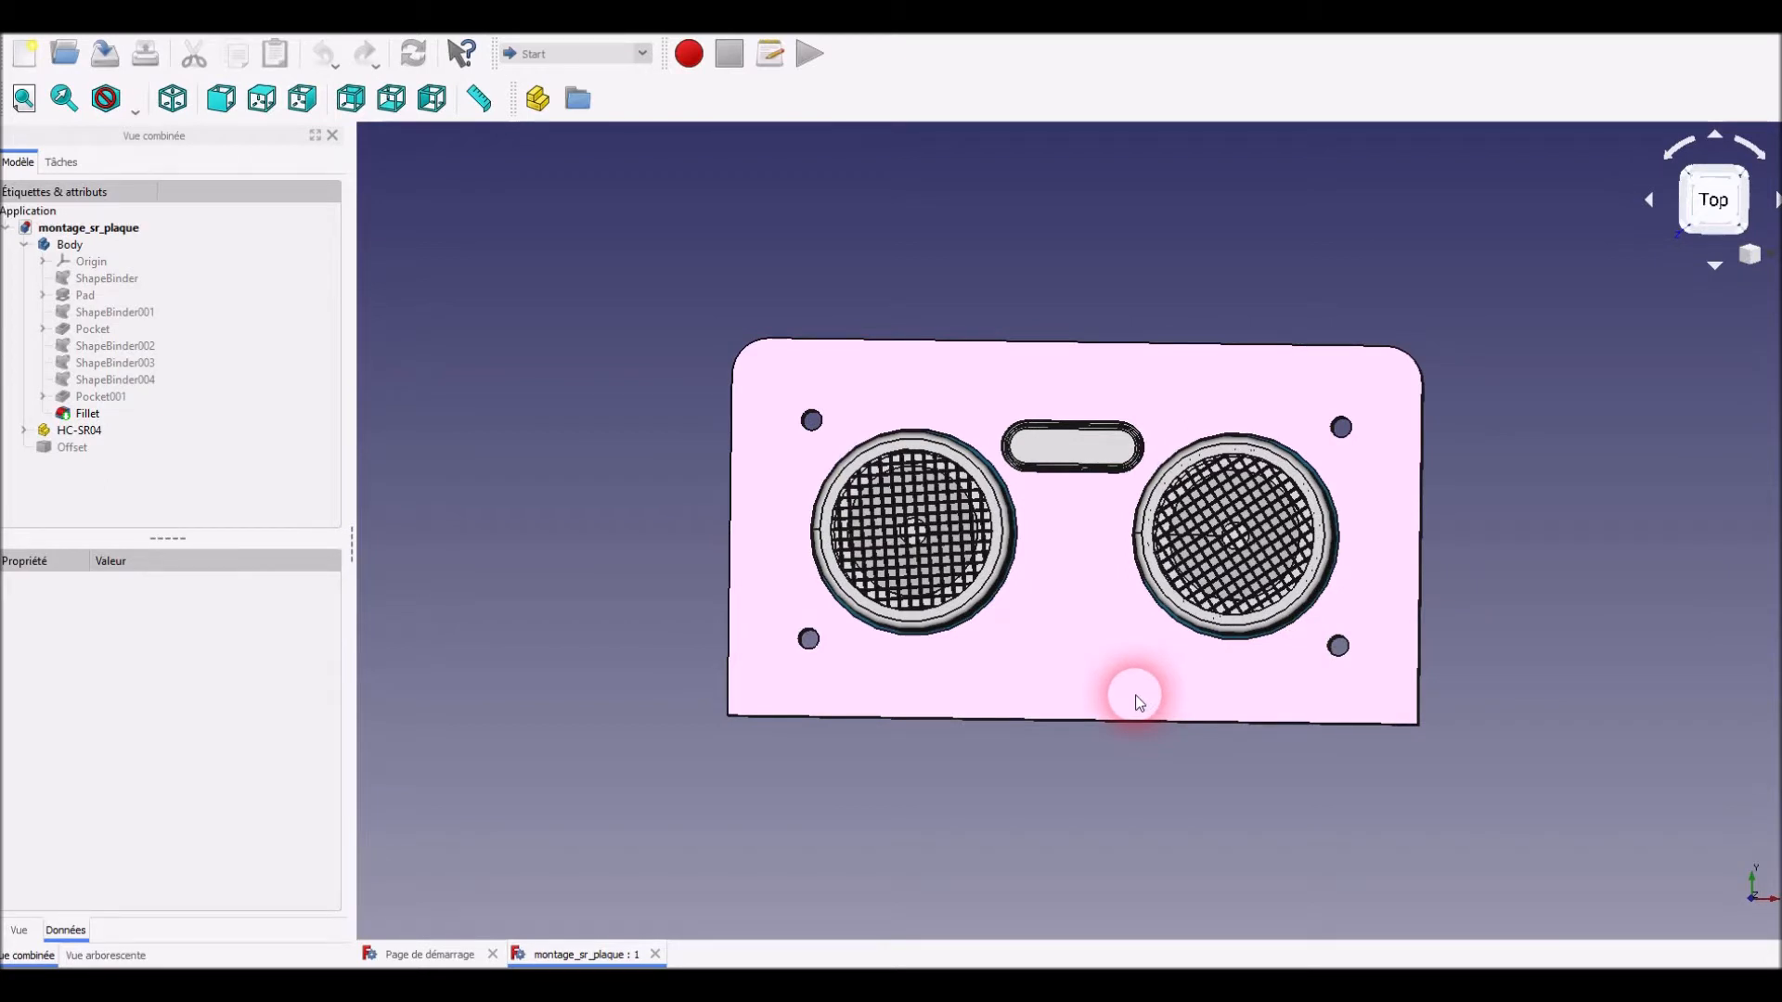
click(975, 483)
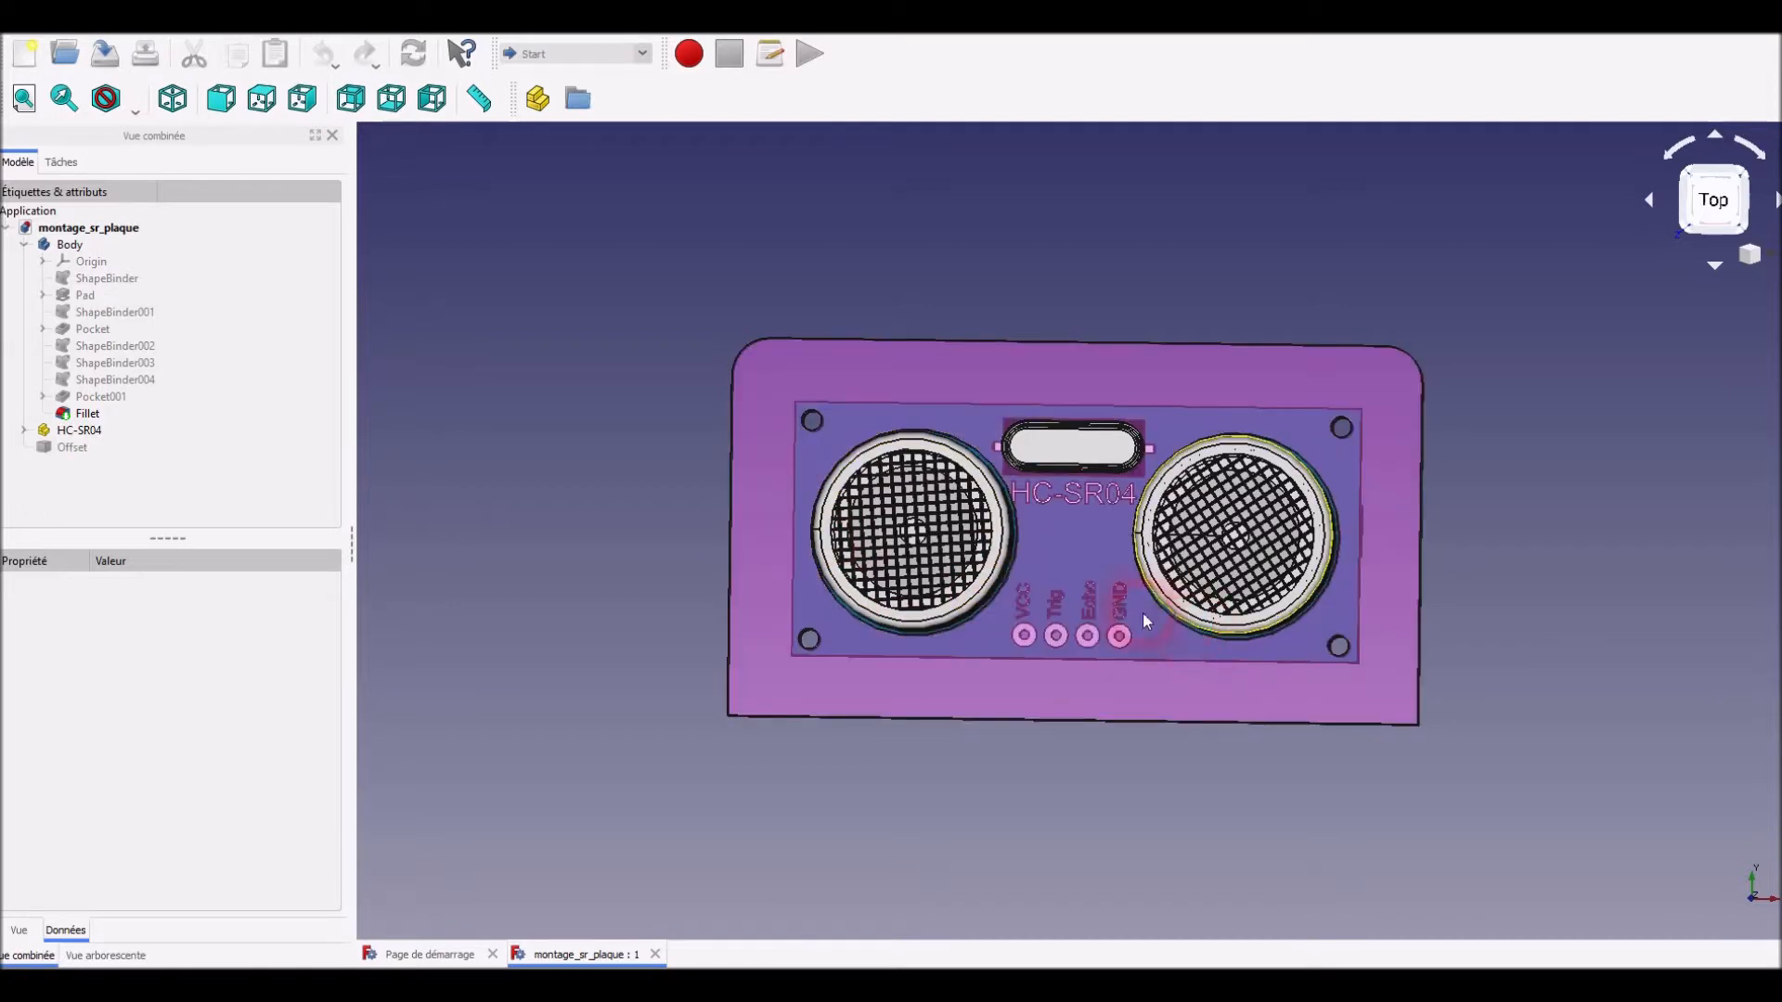
click(1125, 502)
click(1026, 398)
click(1067, 458)
click(1141, 448)
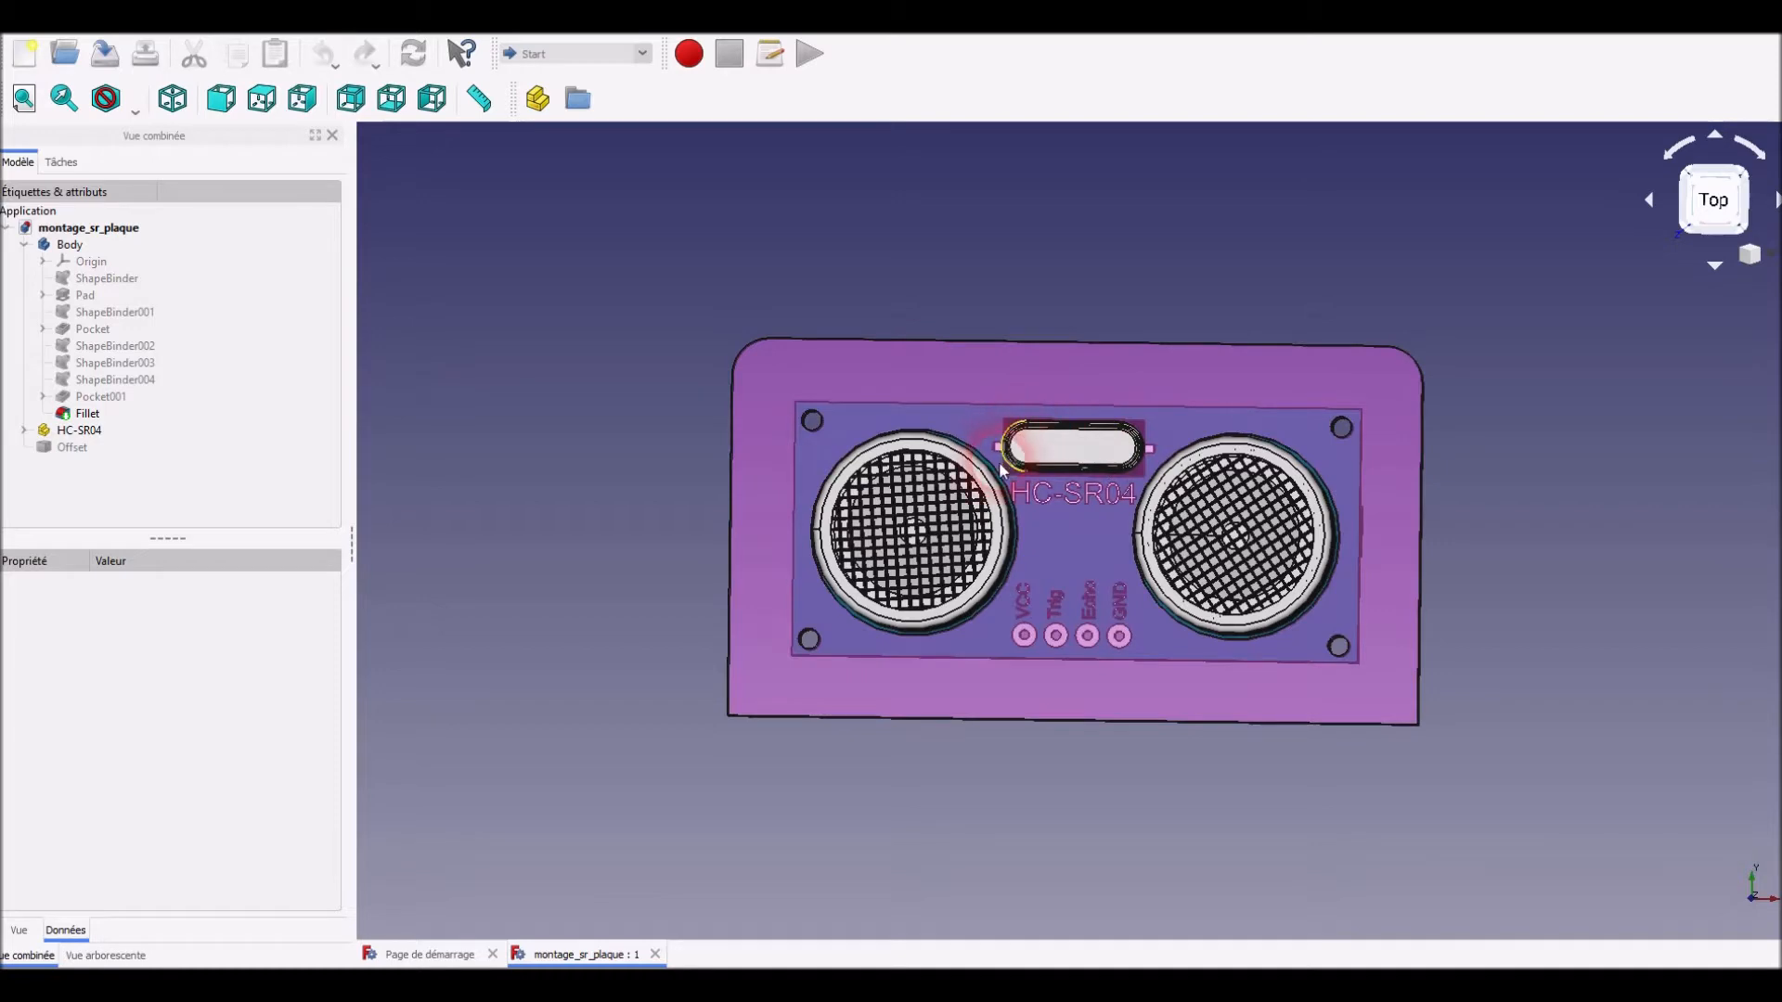
middle_drag(915, 517, 1053, 617)
click(1033, 432)
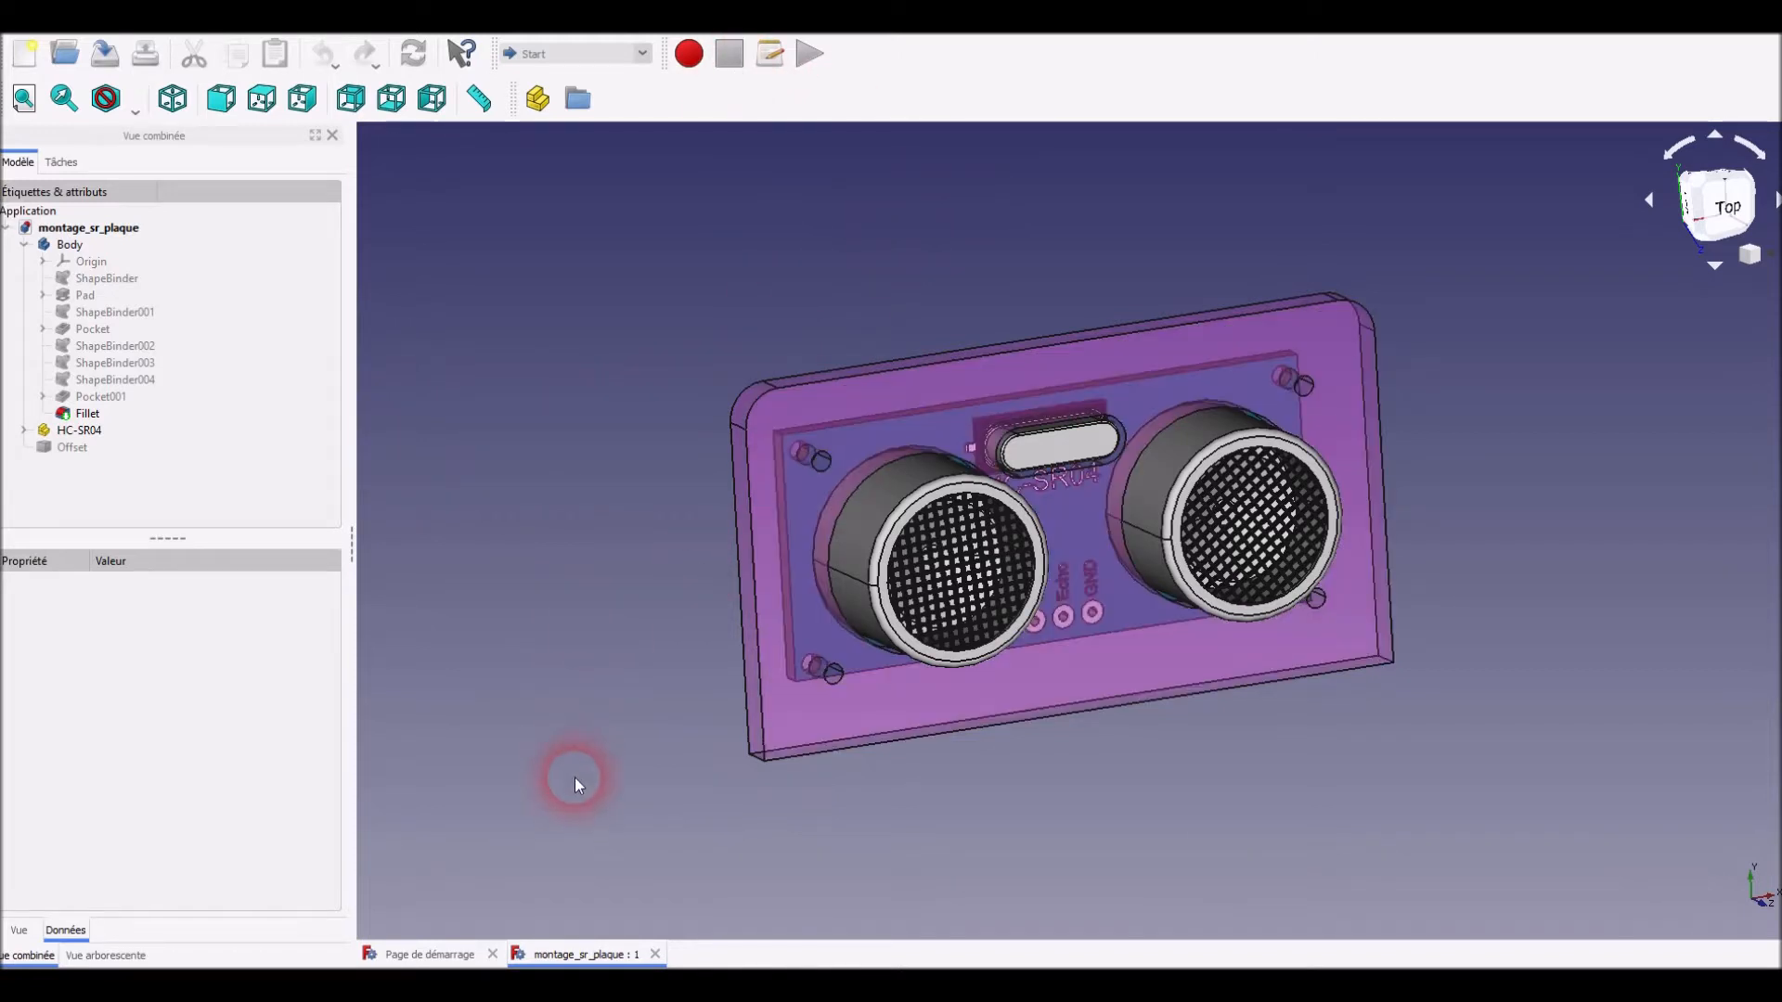
Close the montage_sr_plaque document and create a new document containing an empty Part Design body
click(655, 954)
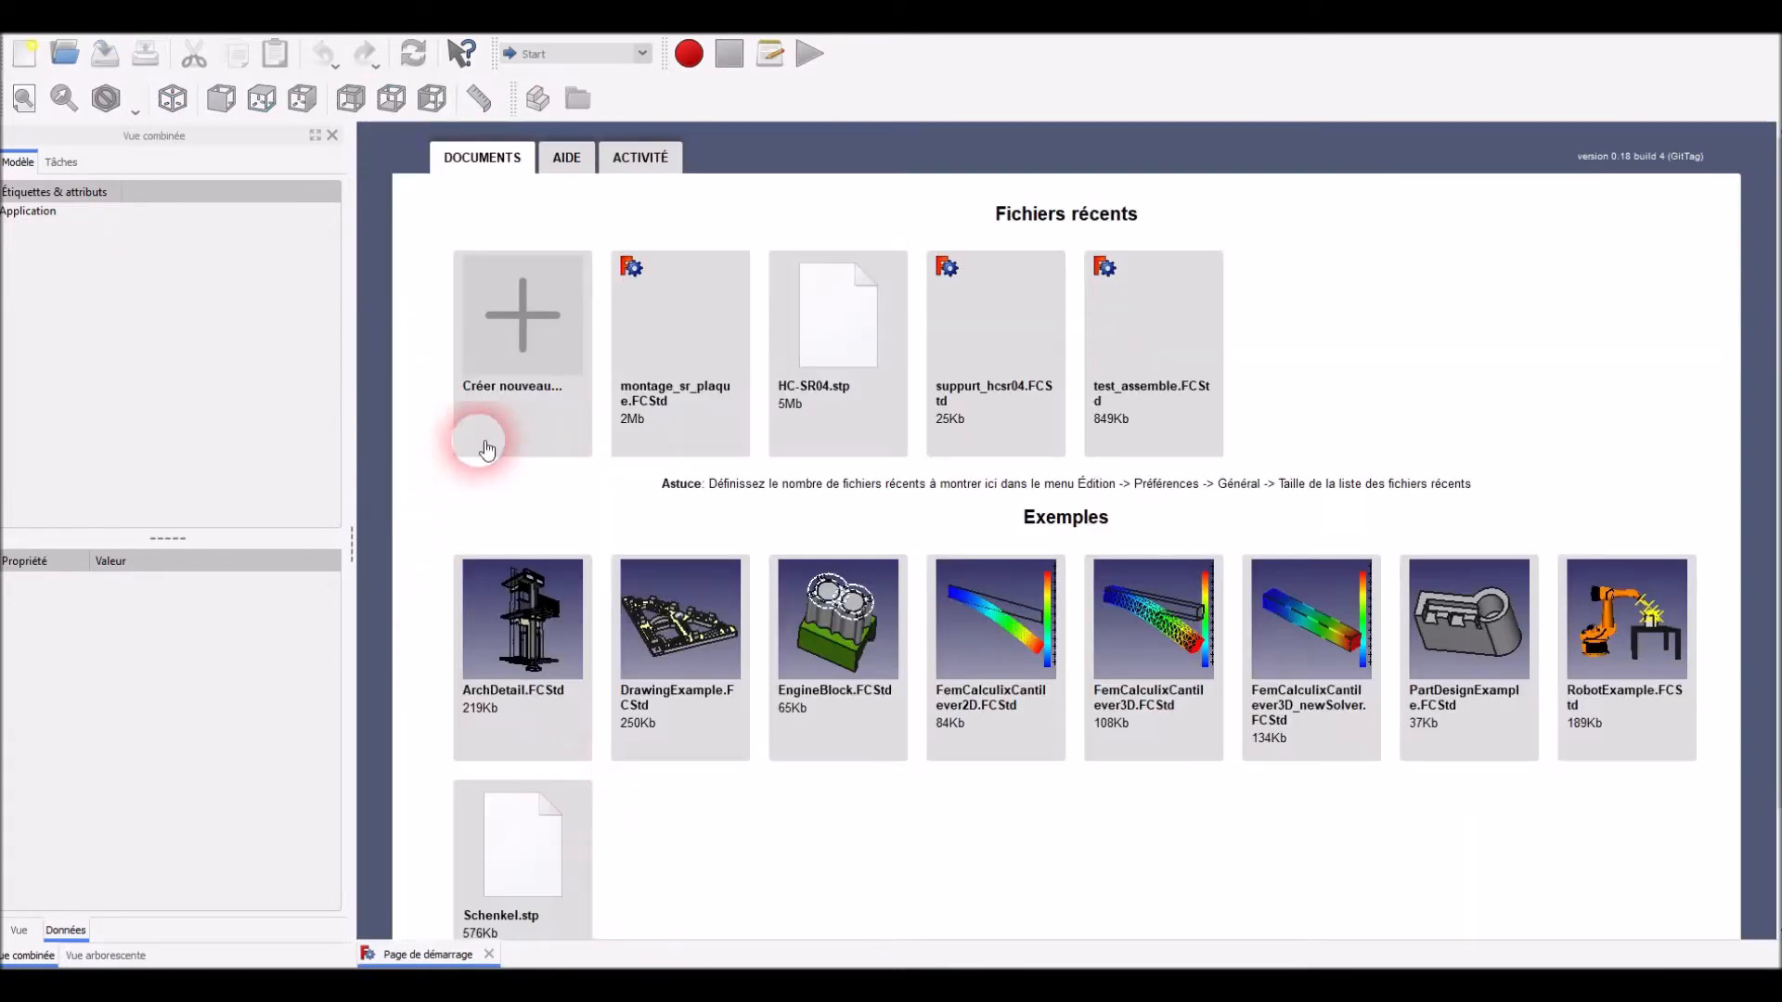
click(510, 320)
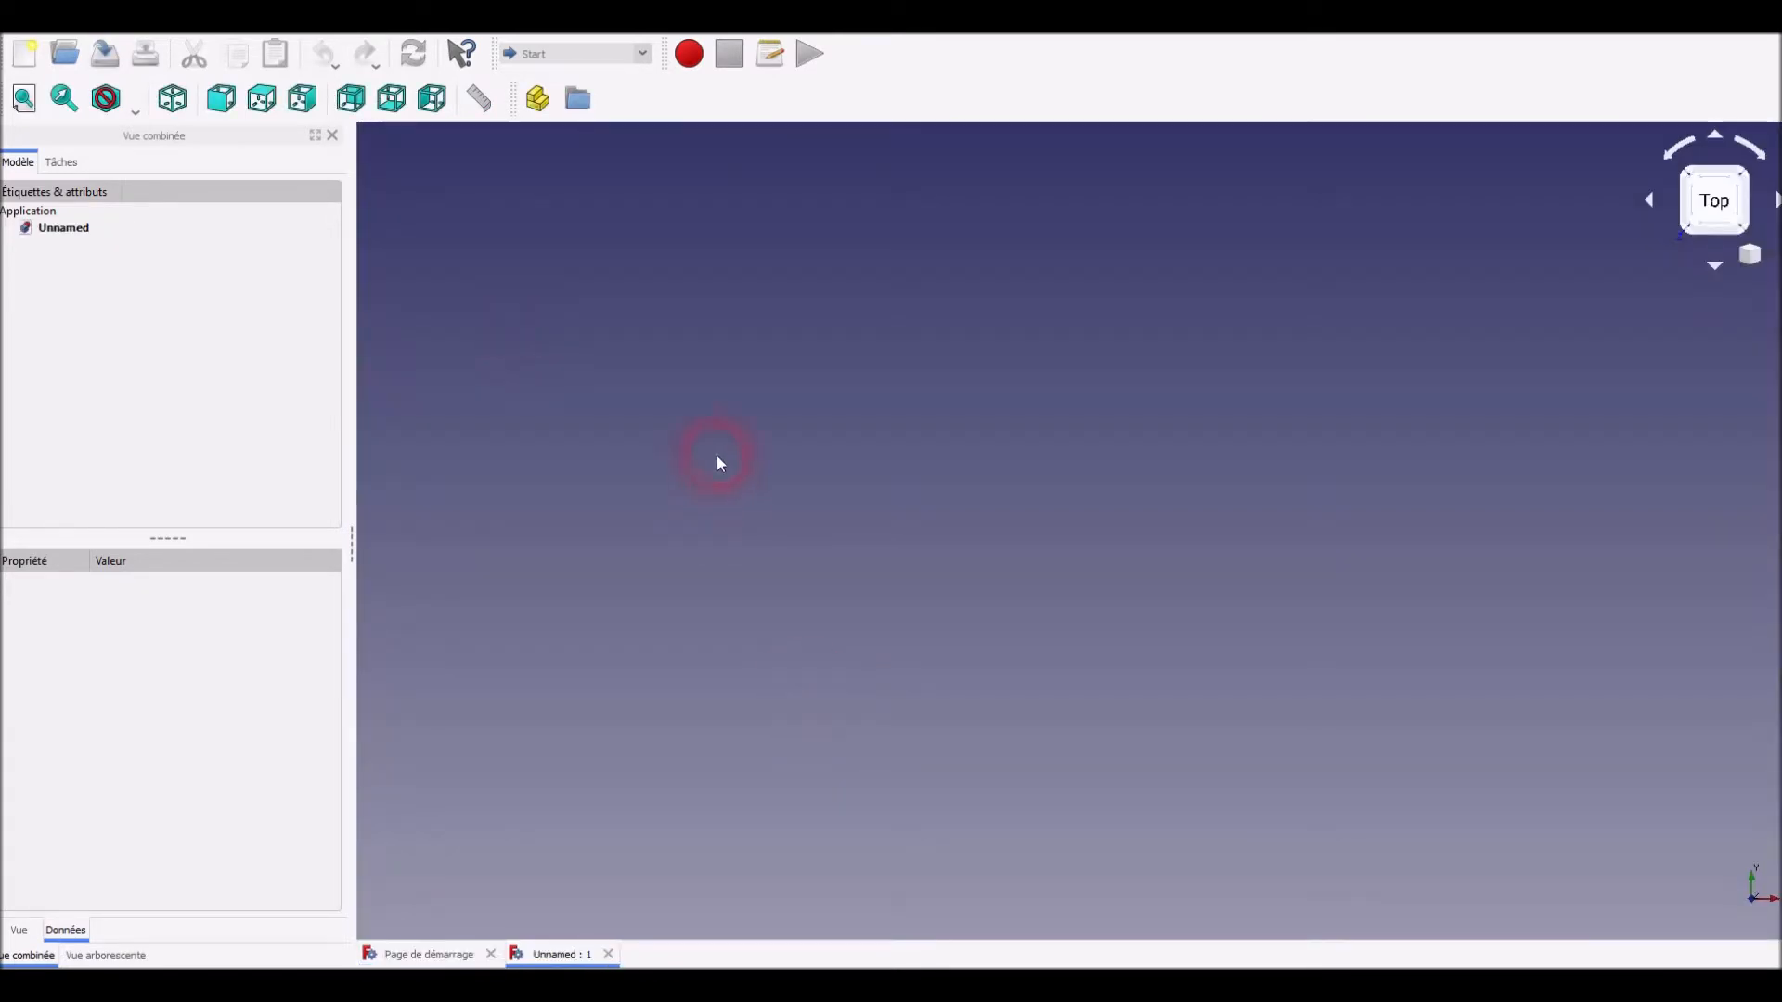
click(640, 53)
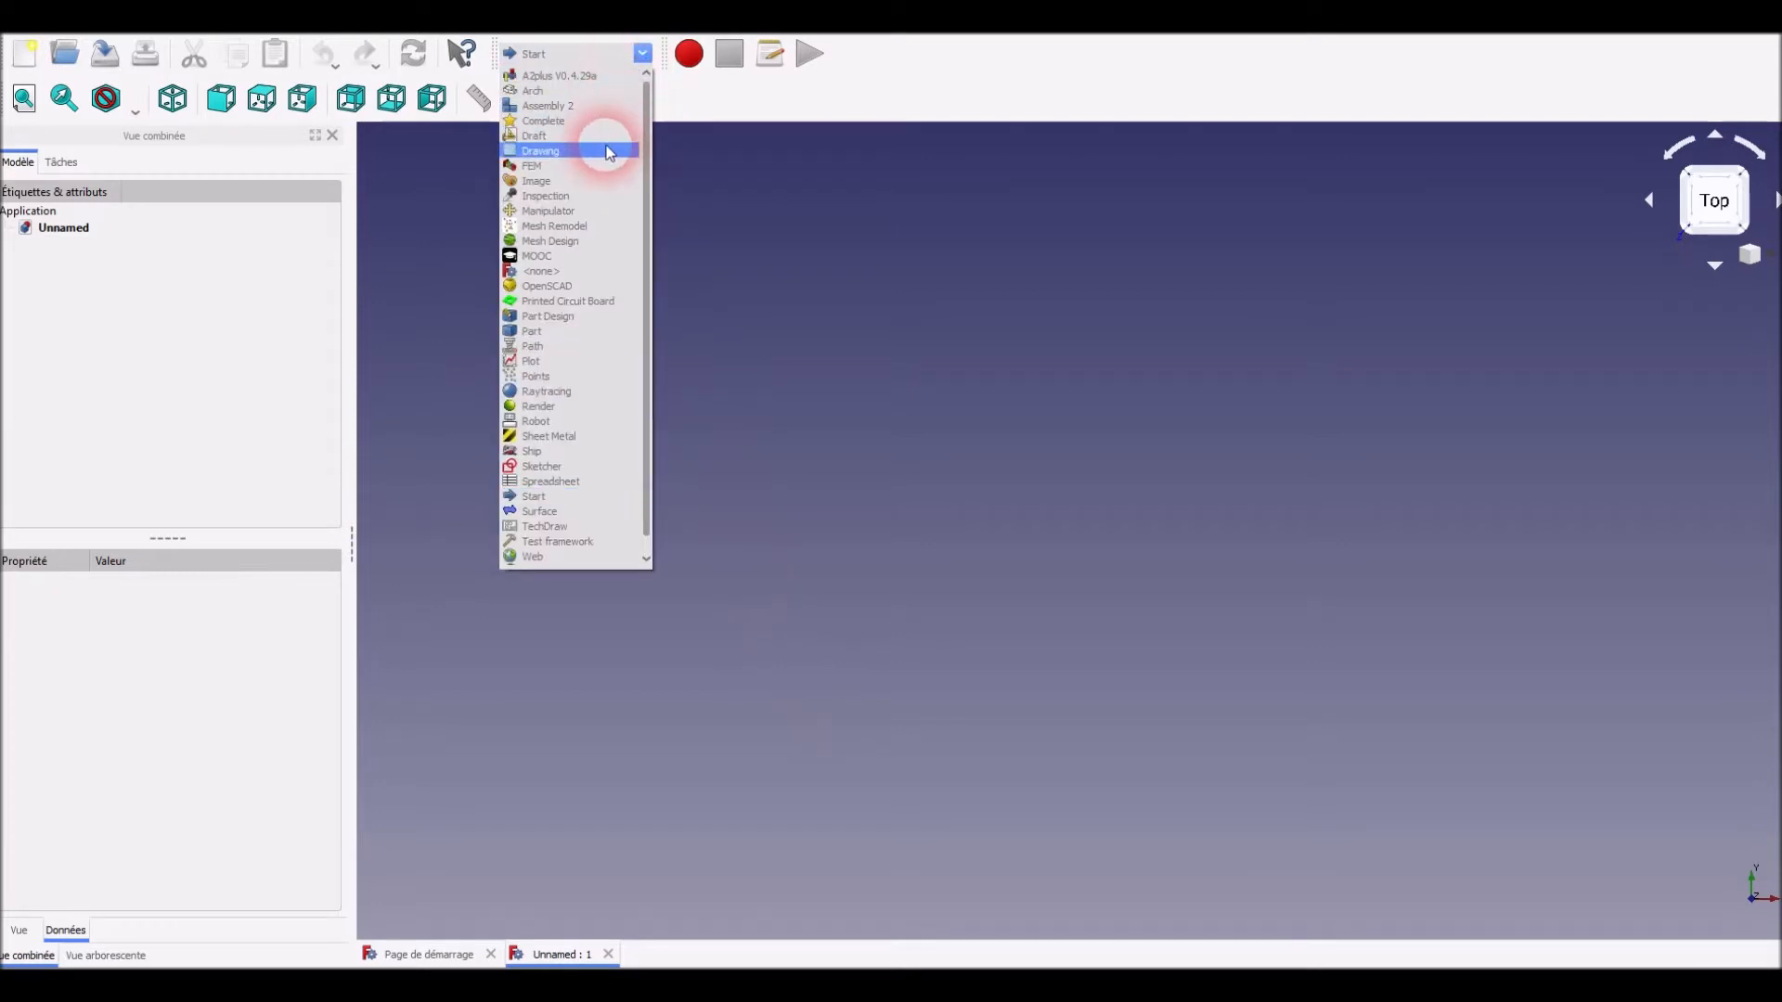
click(585, 316)
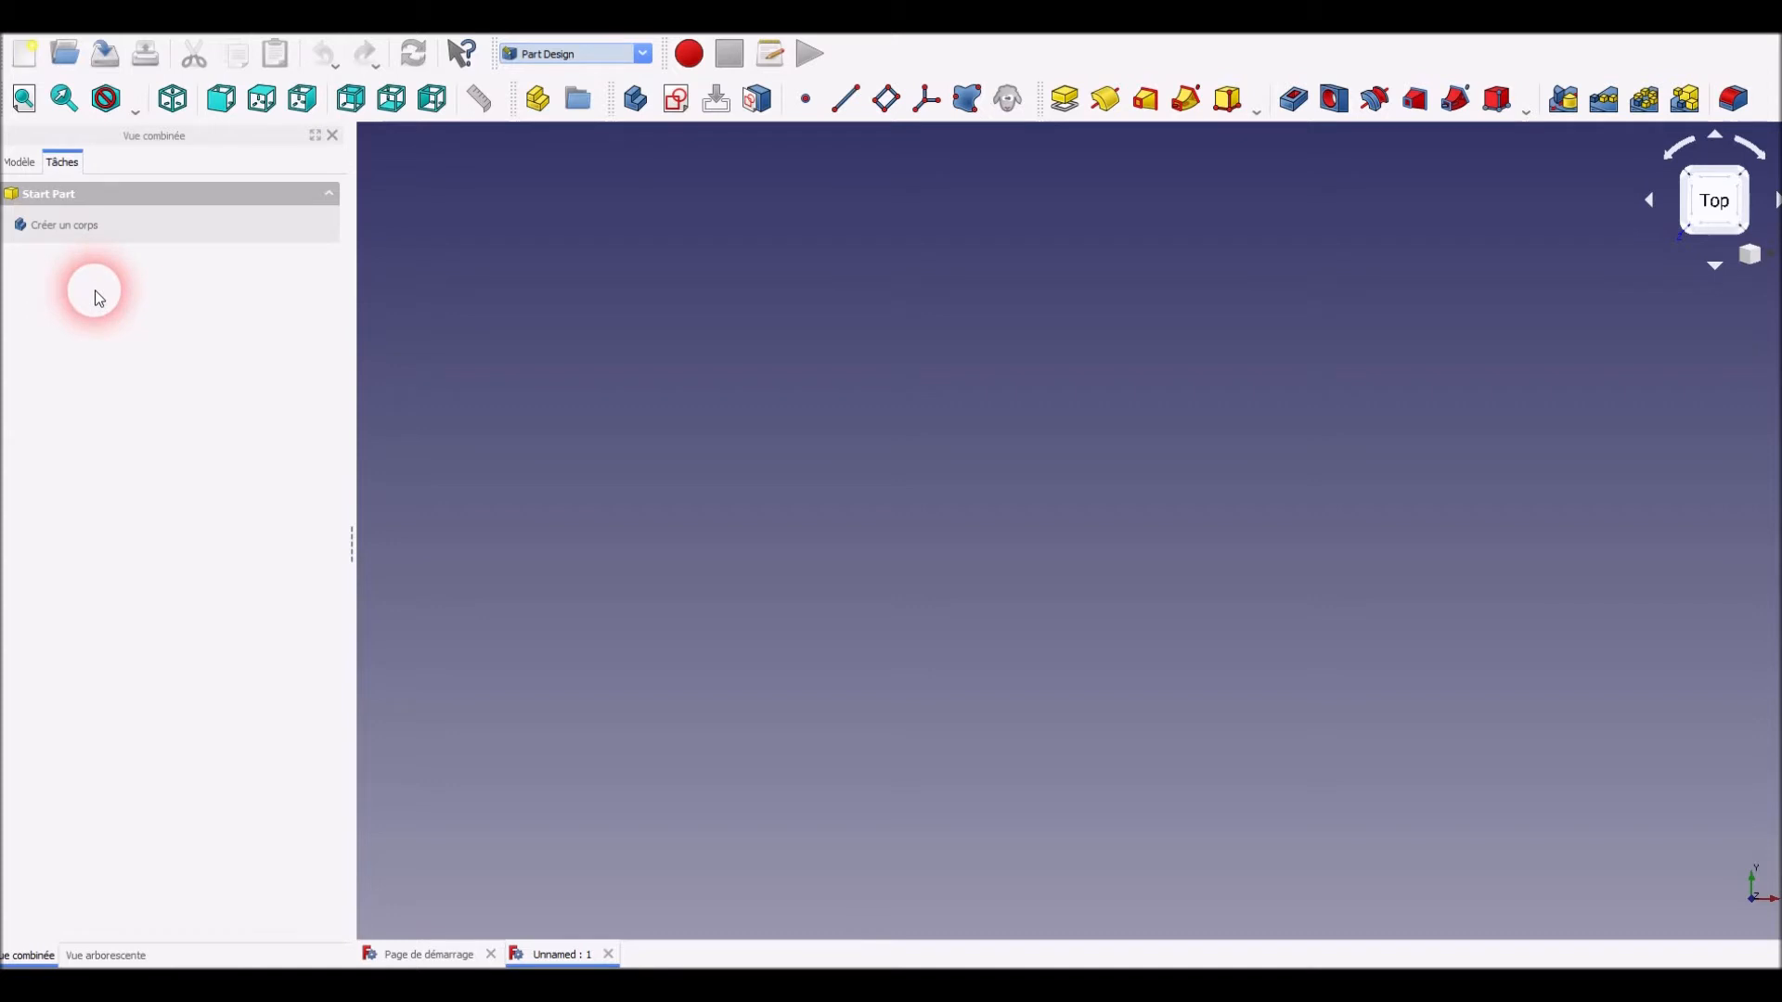
click(62, 228)
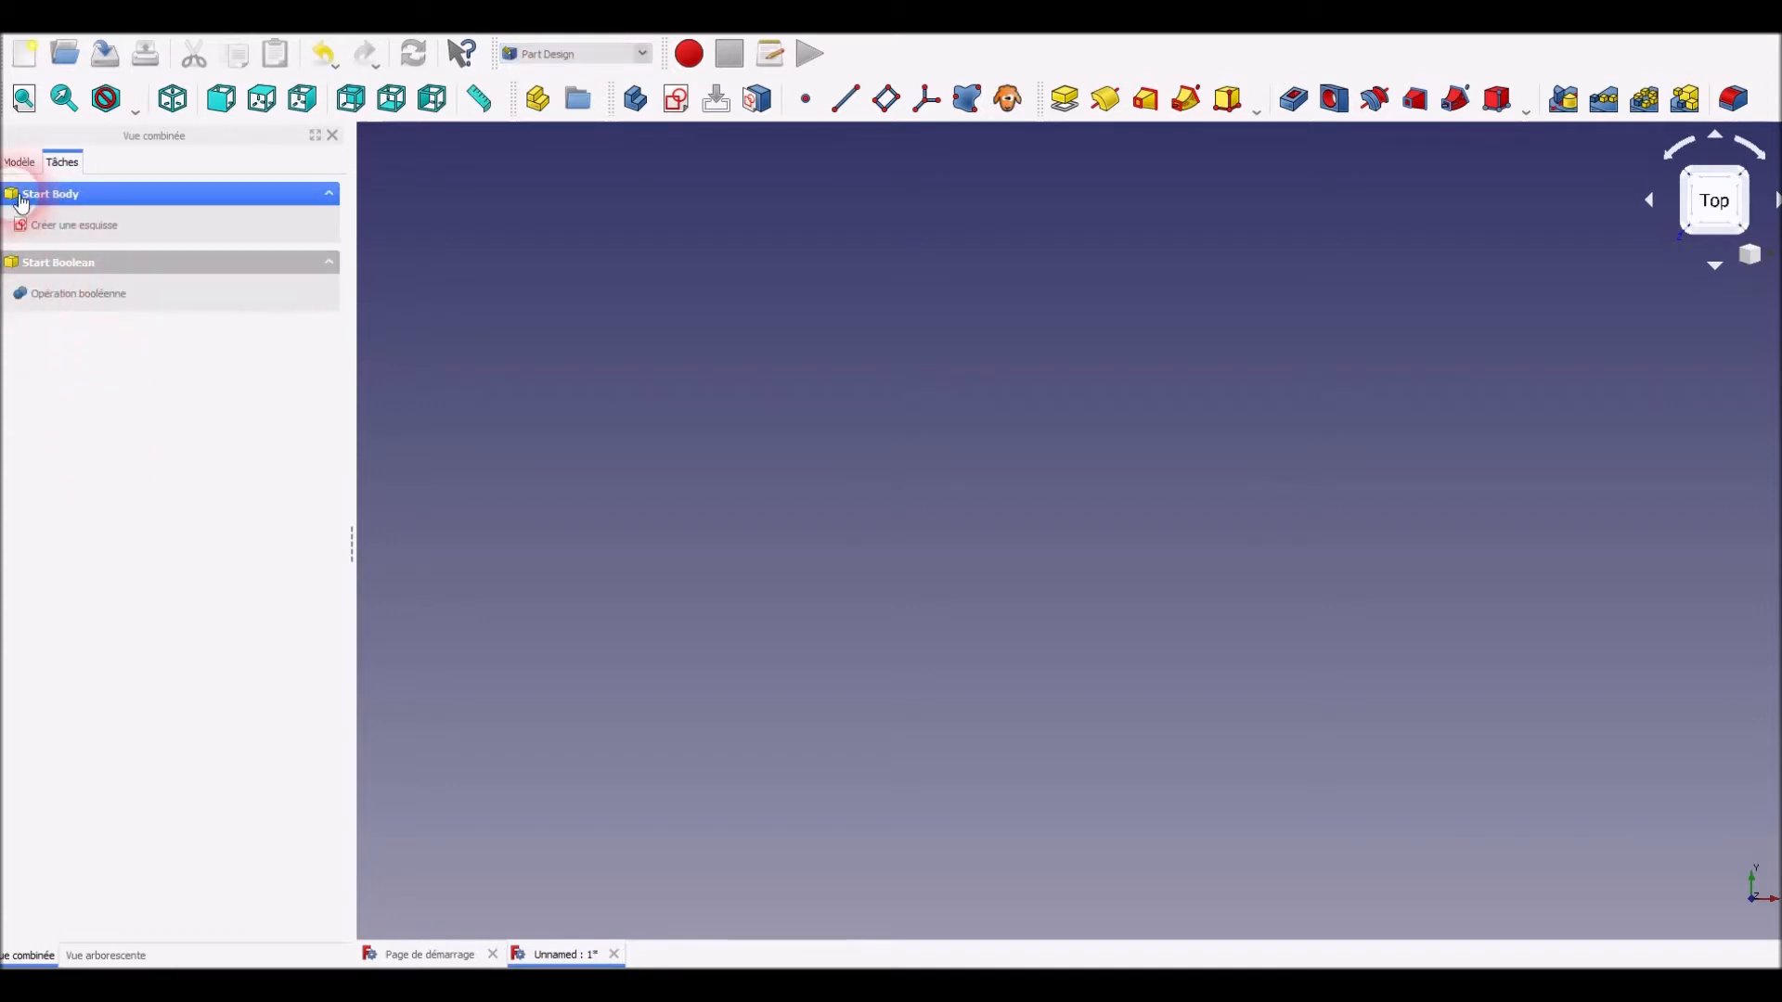
click(18, 164)
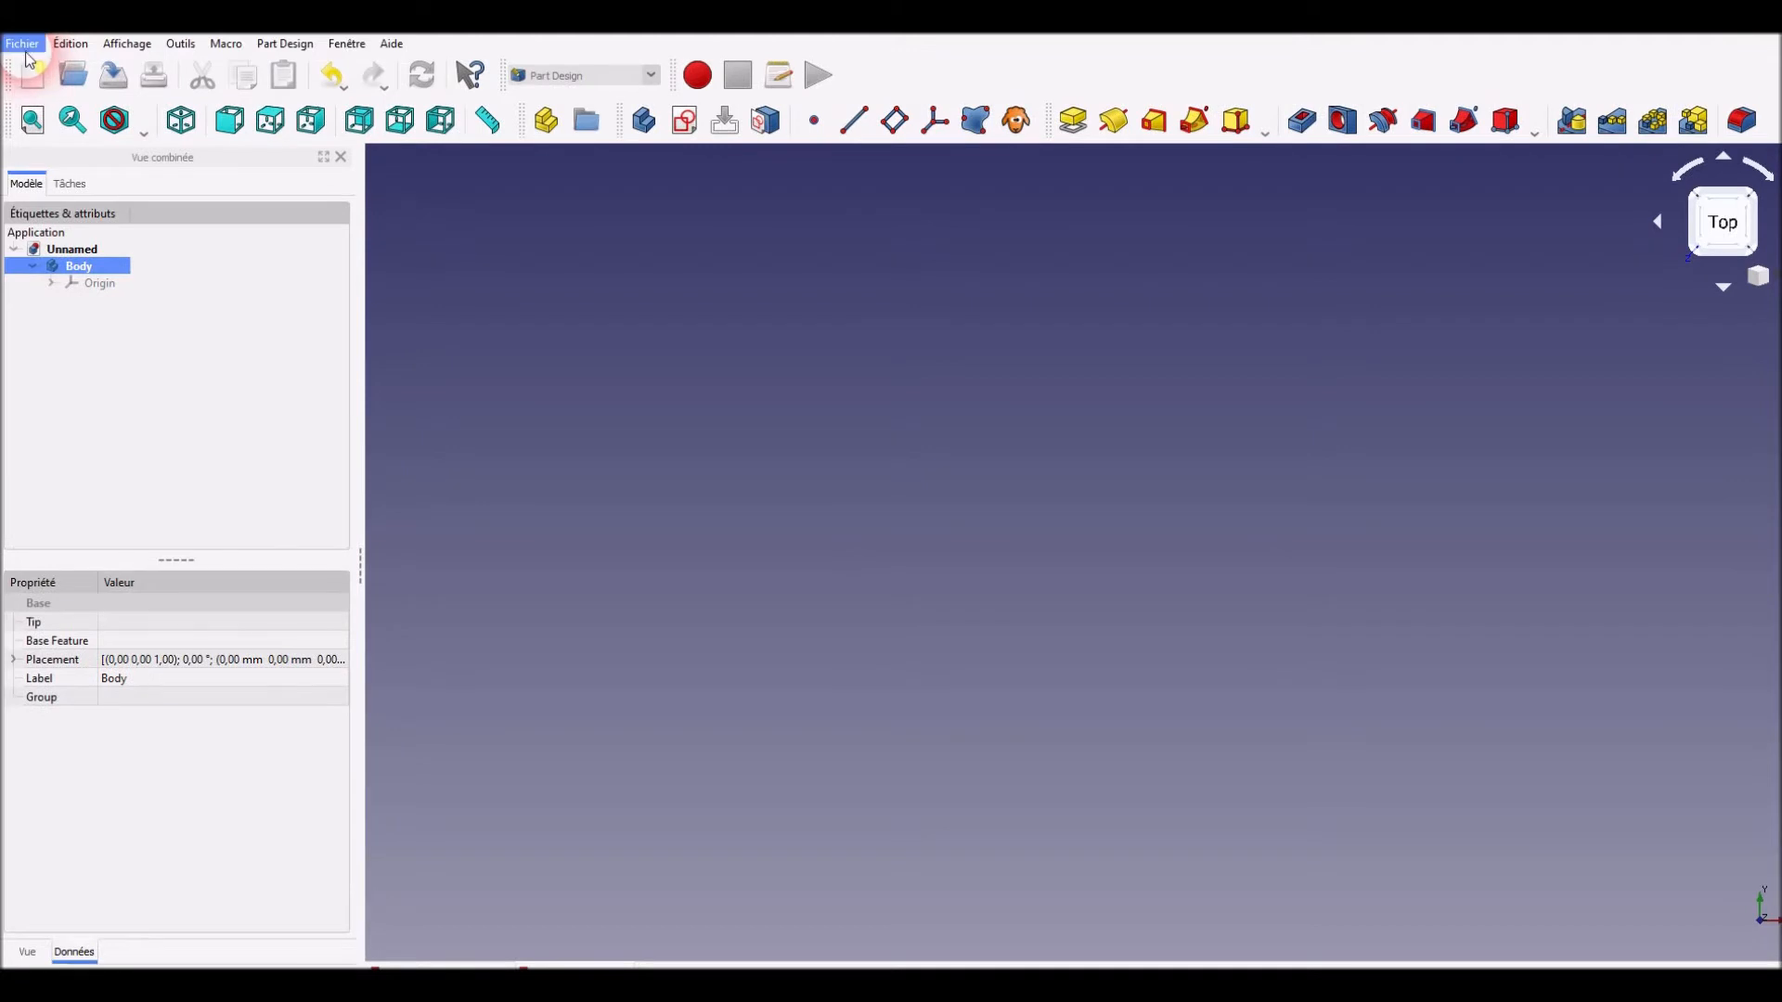
Import the HC-SR04.stp sensor model into the new document
click(23, 46)
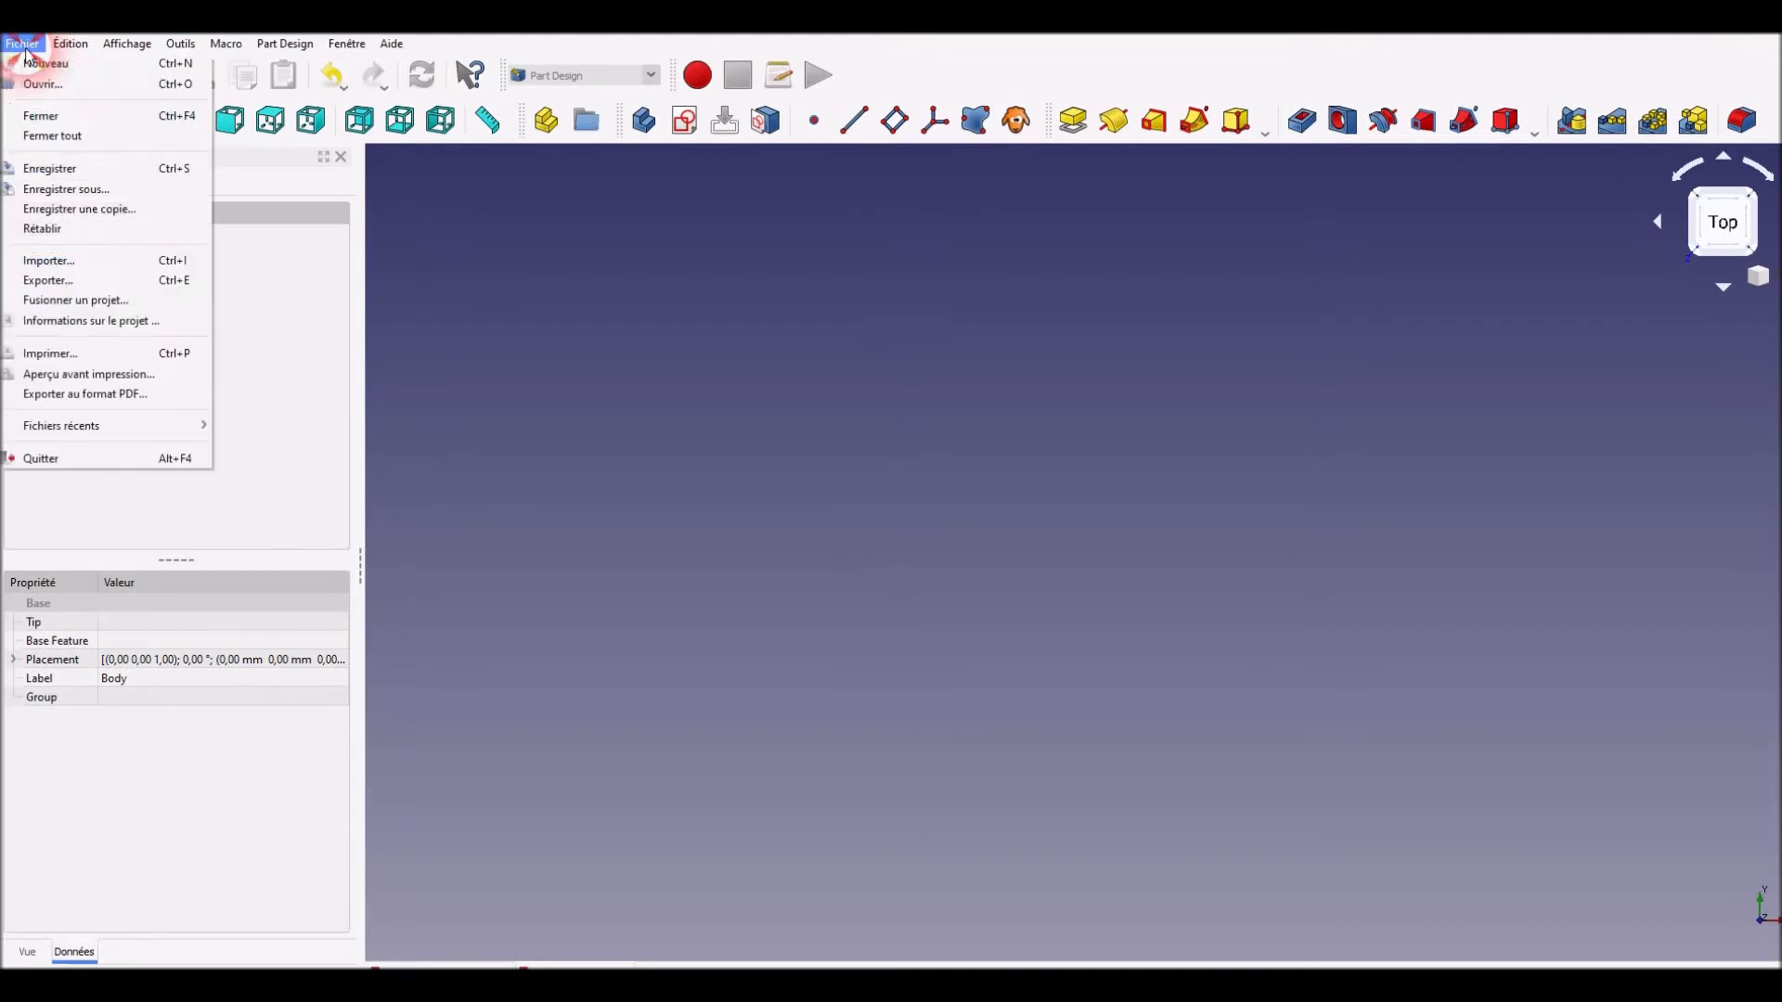
click(88, 260)
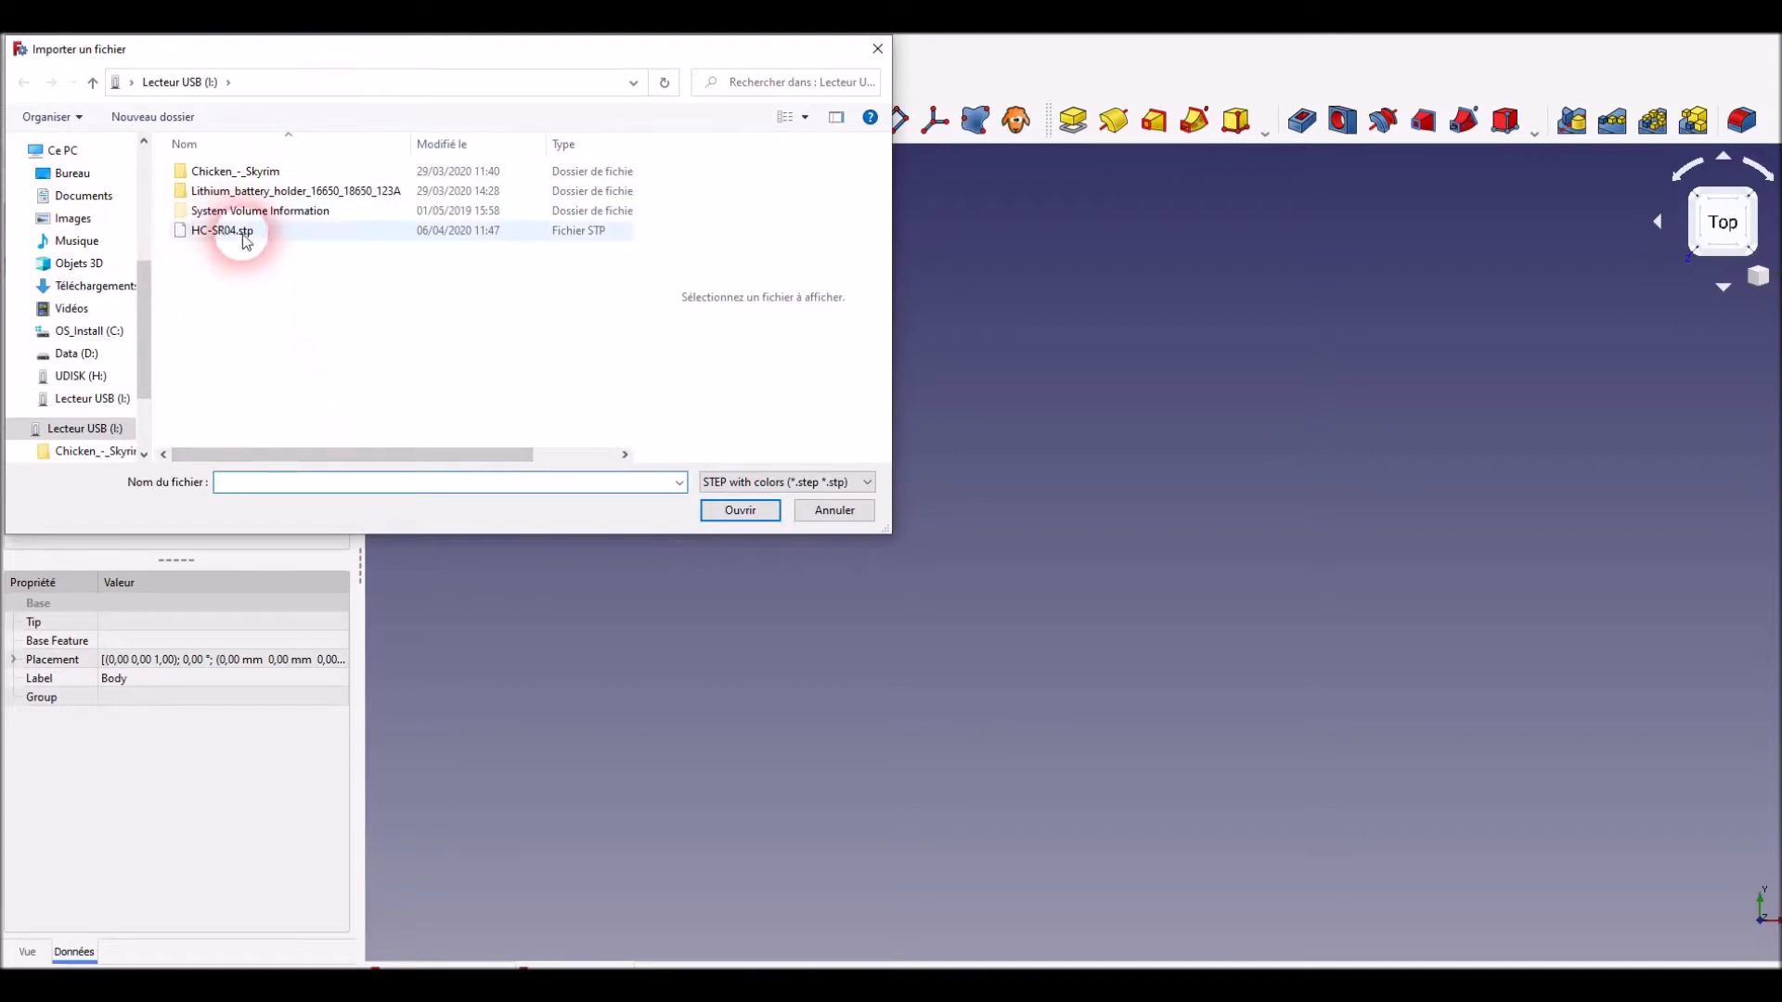
click(241, 233)
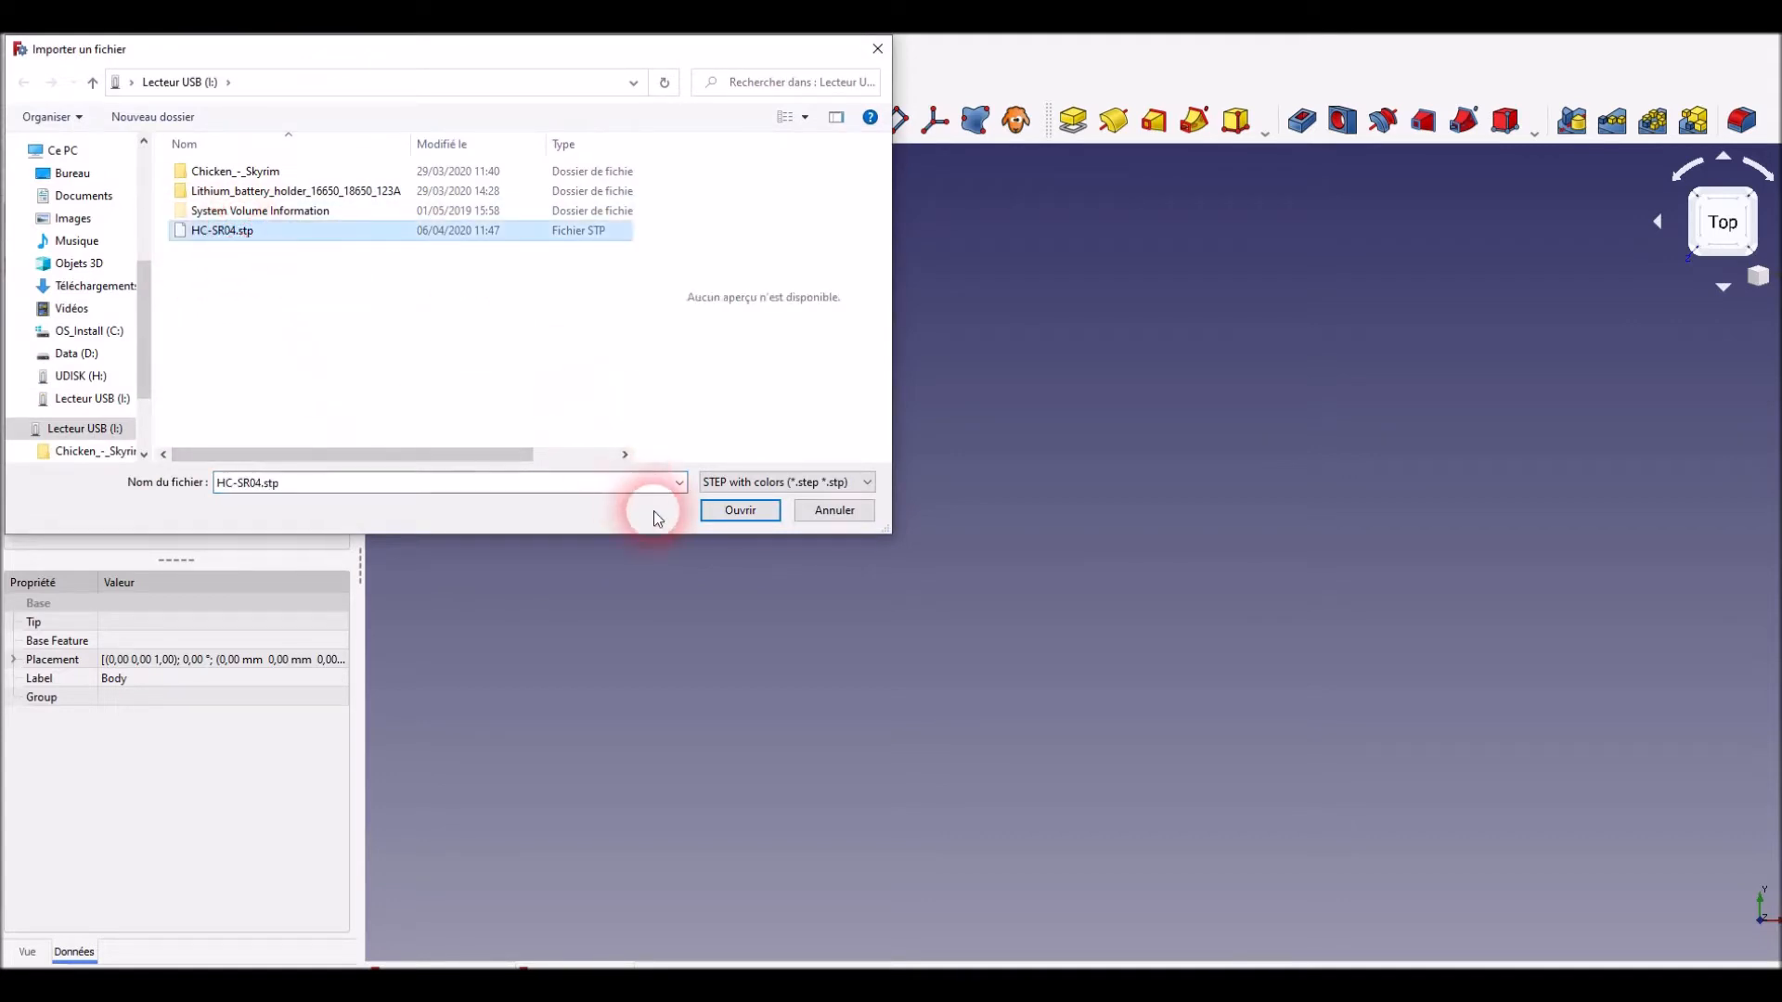
click(733, 510)
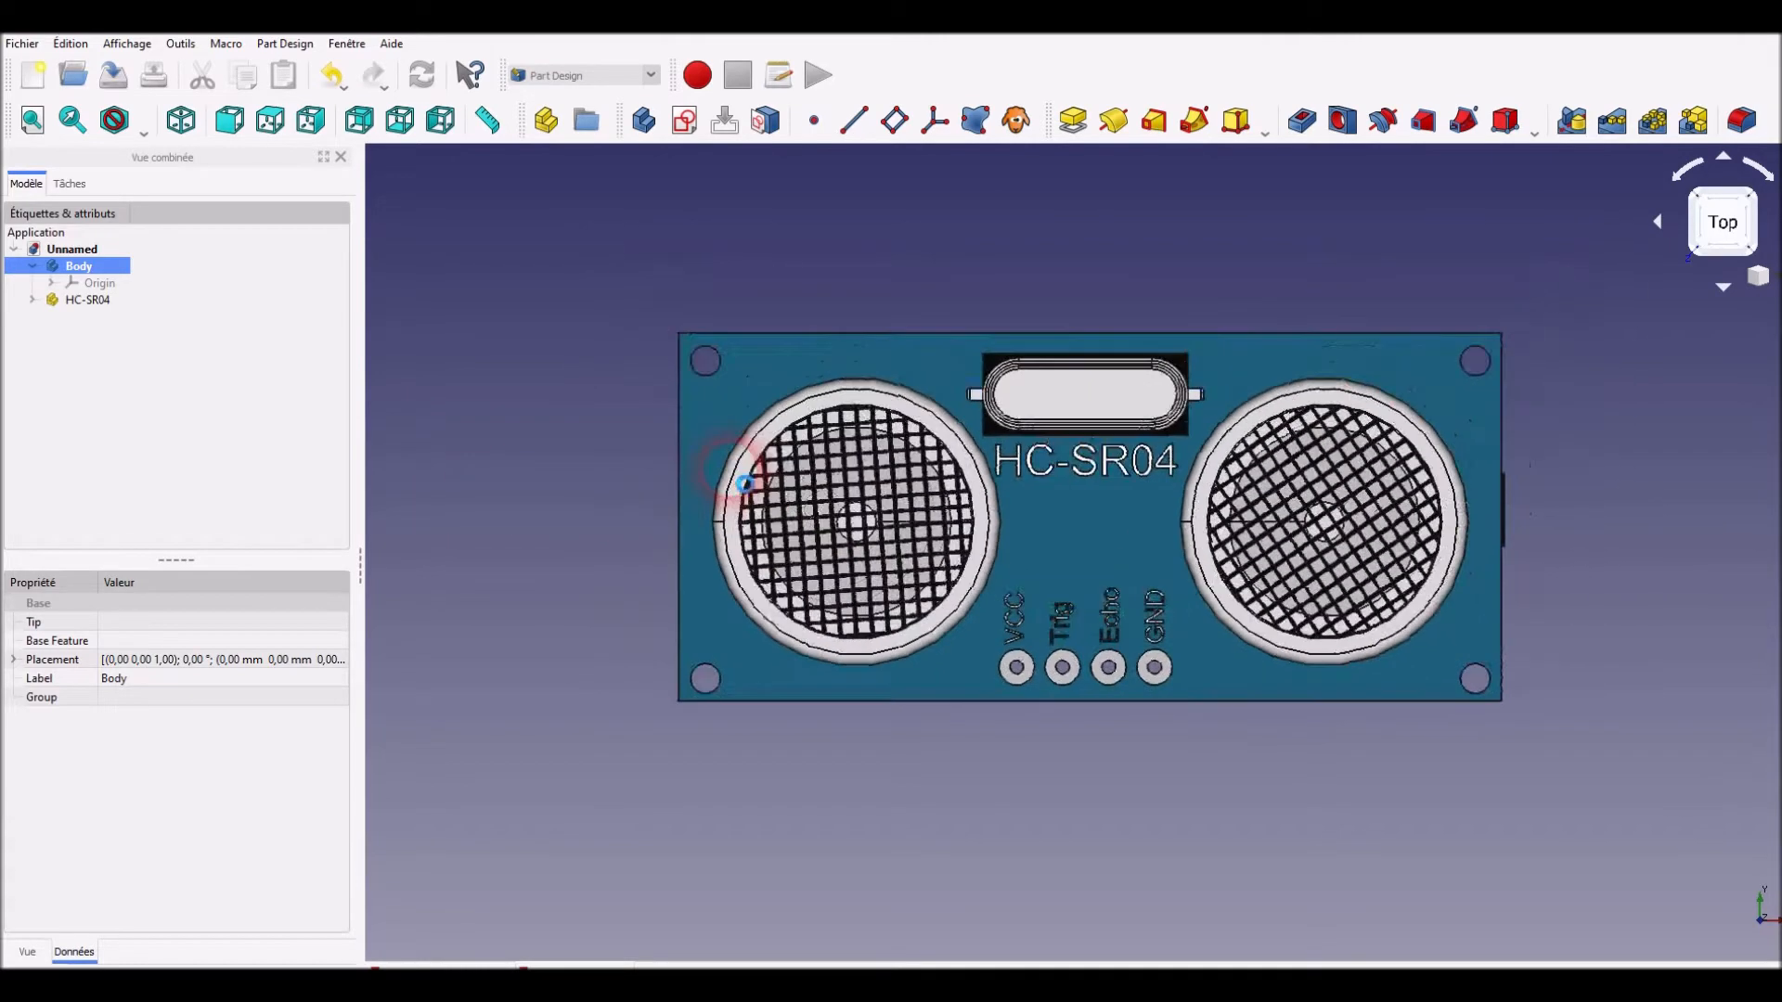
Create a shape binder in the body from the four outer edges of the sensor board's front face
middle_drag(661, 500, 591, 444)
middle_drag(1324, 748, 1026, 470)
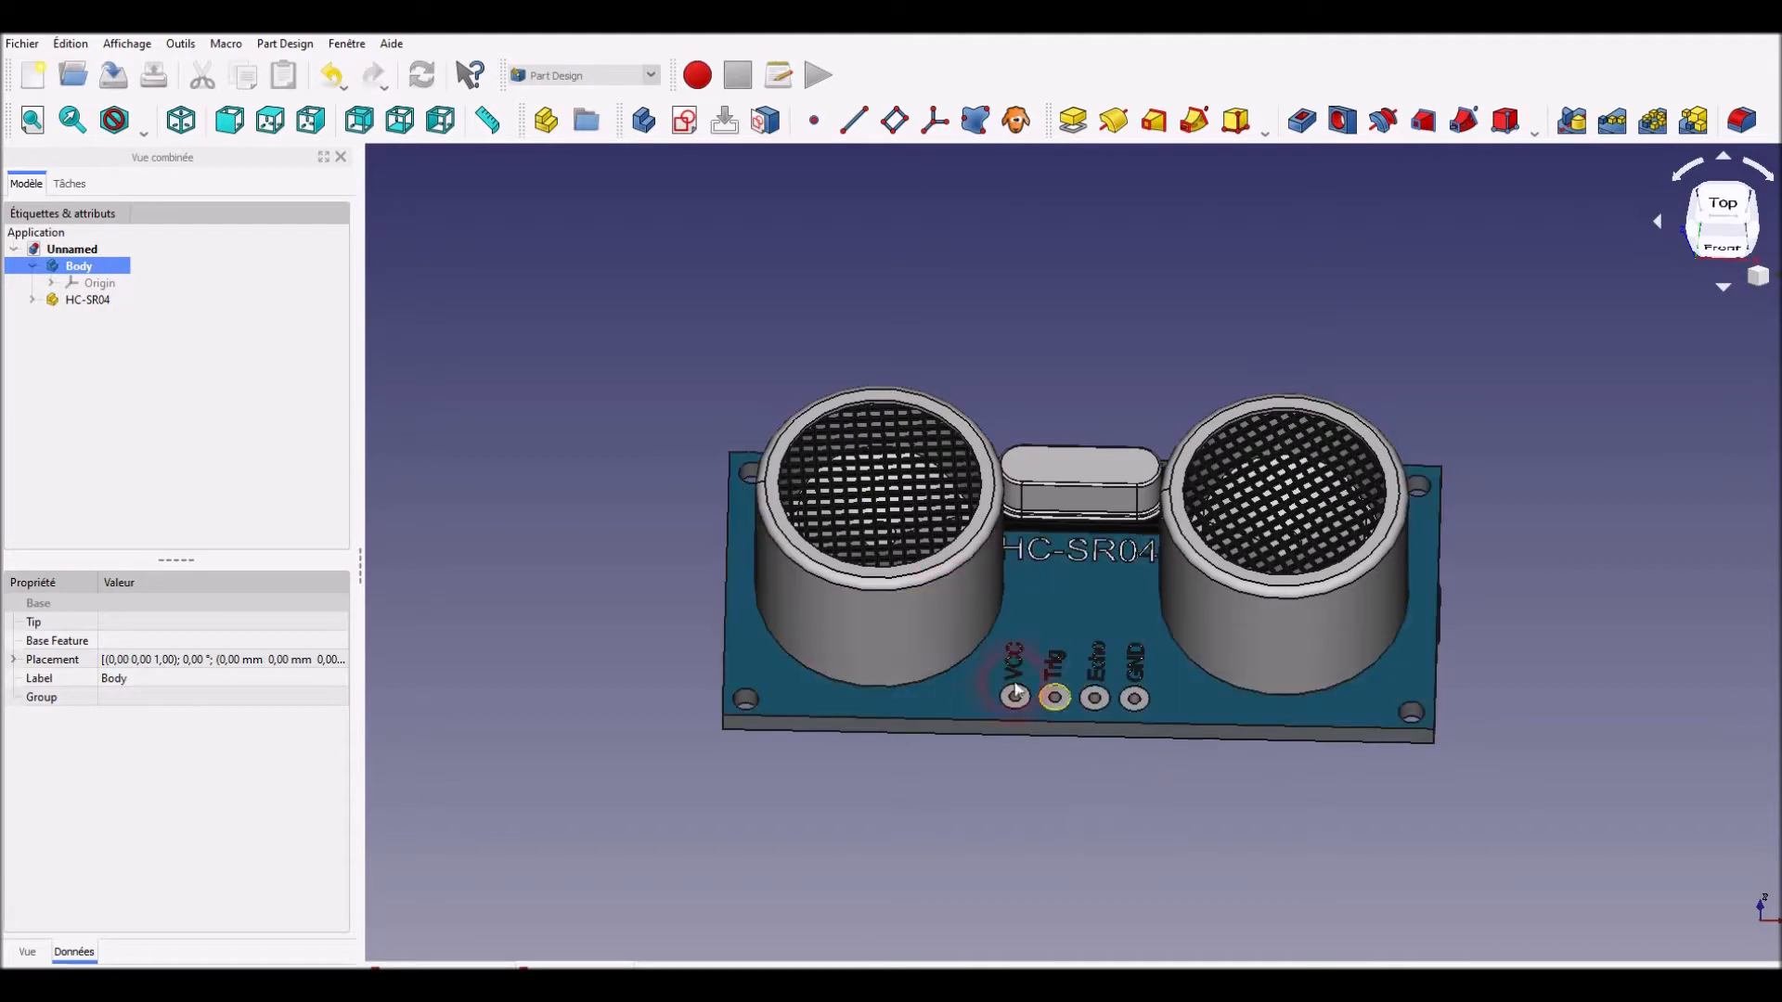
middle_drag(1047, 544, 1084, 598)
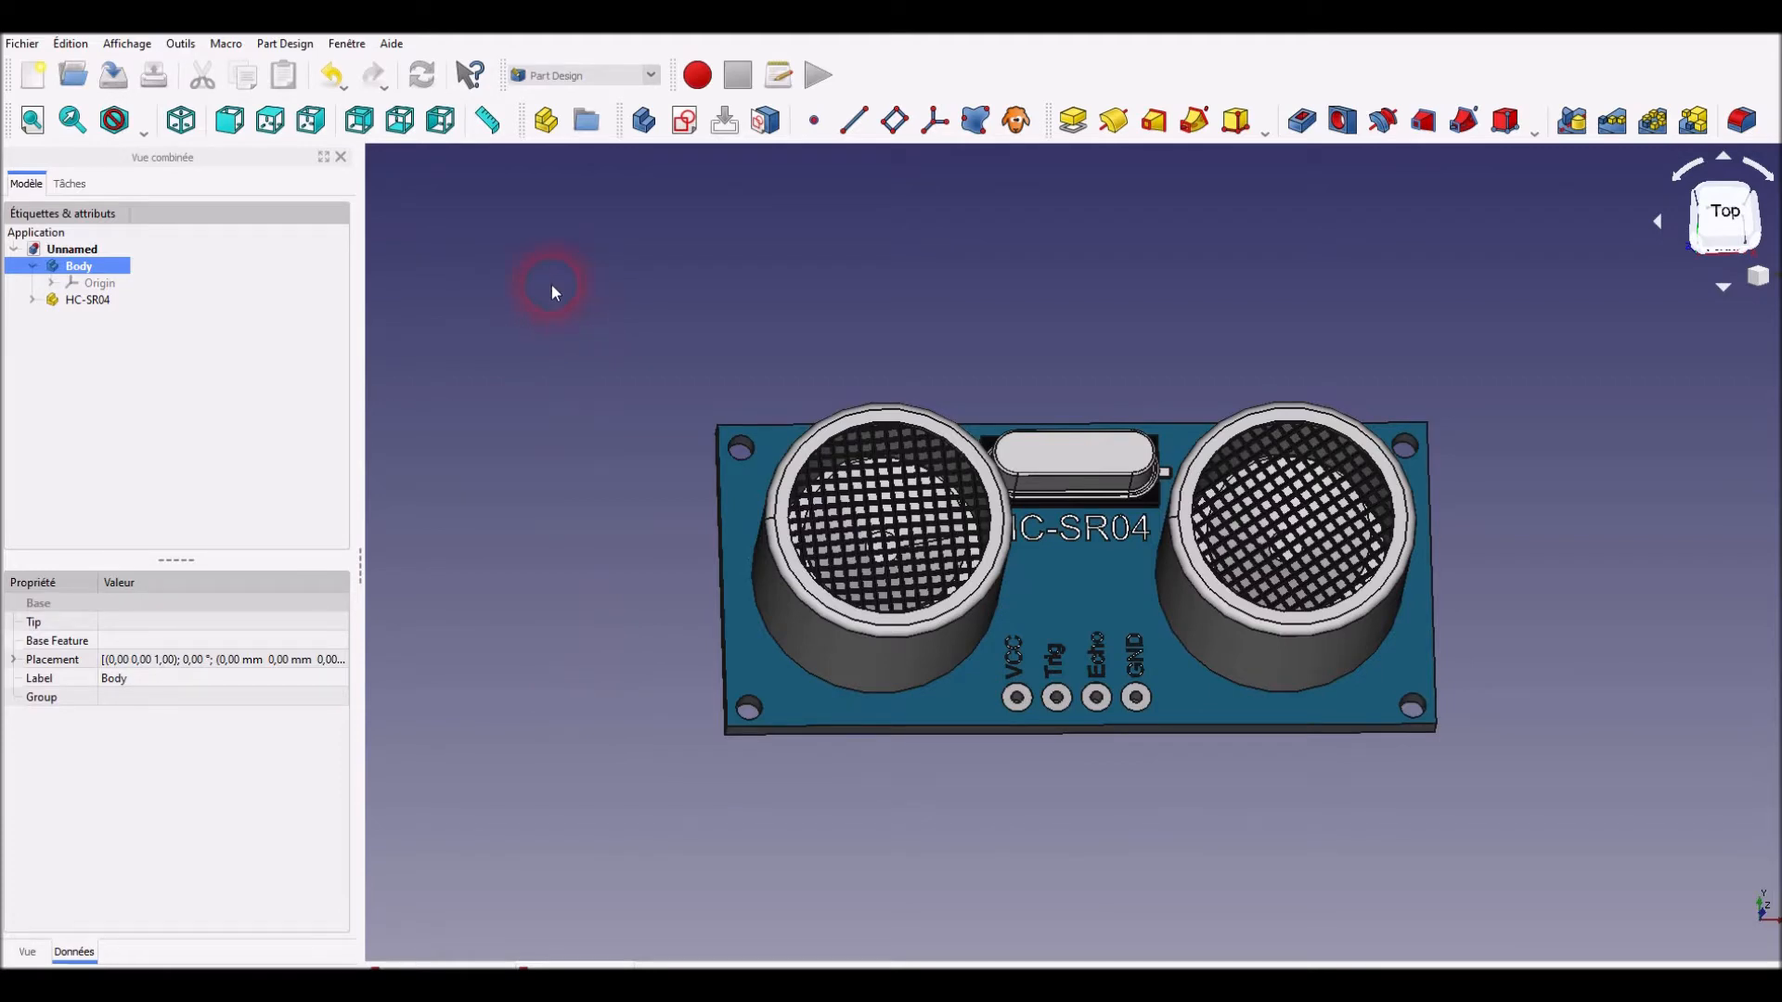
middle_drag(832, 290, 870, 353)
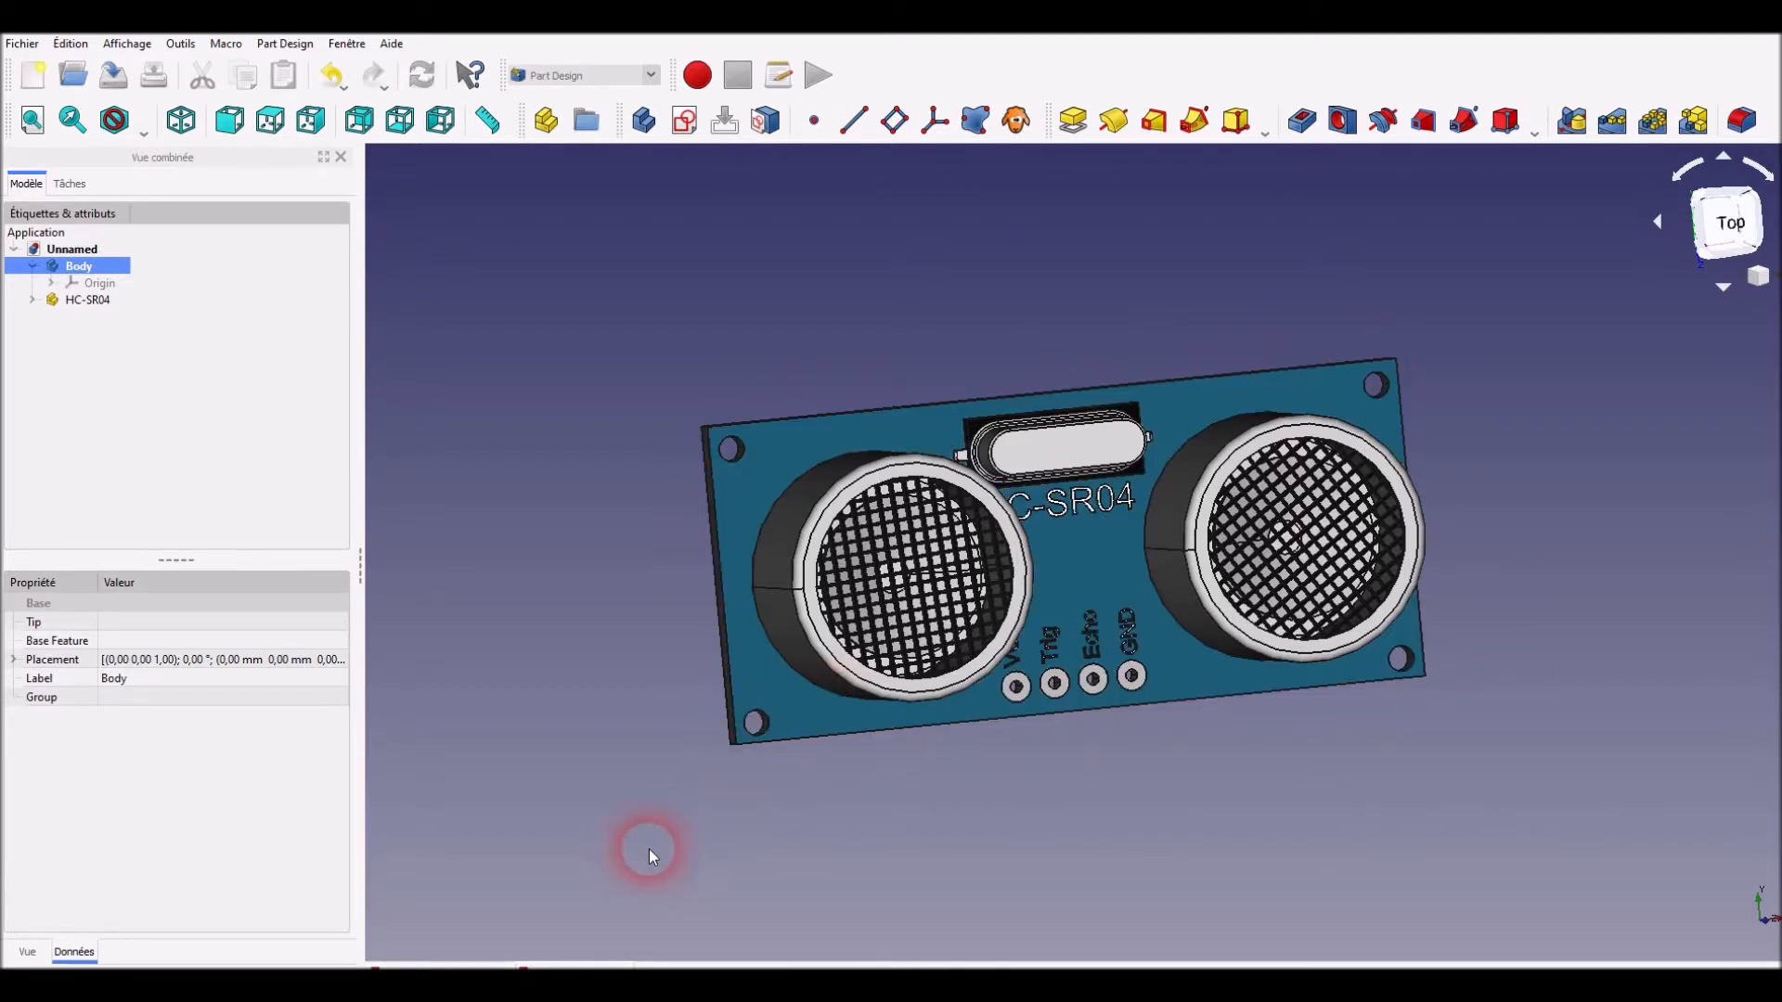
click(730, 568)
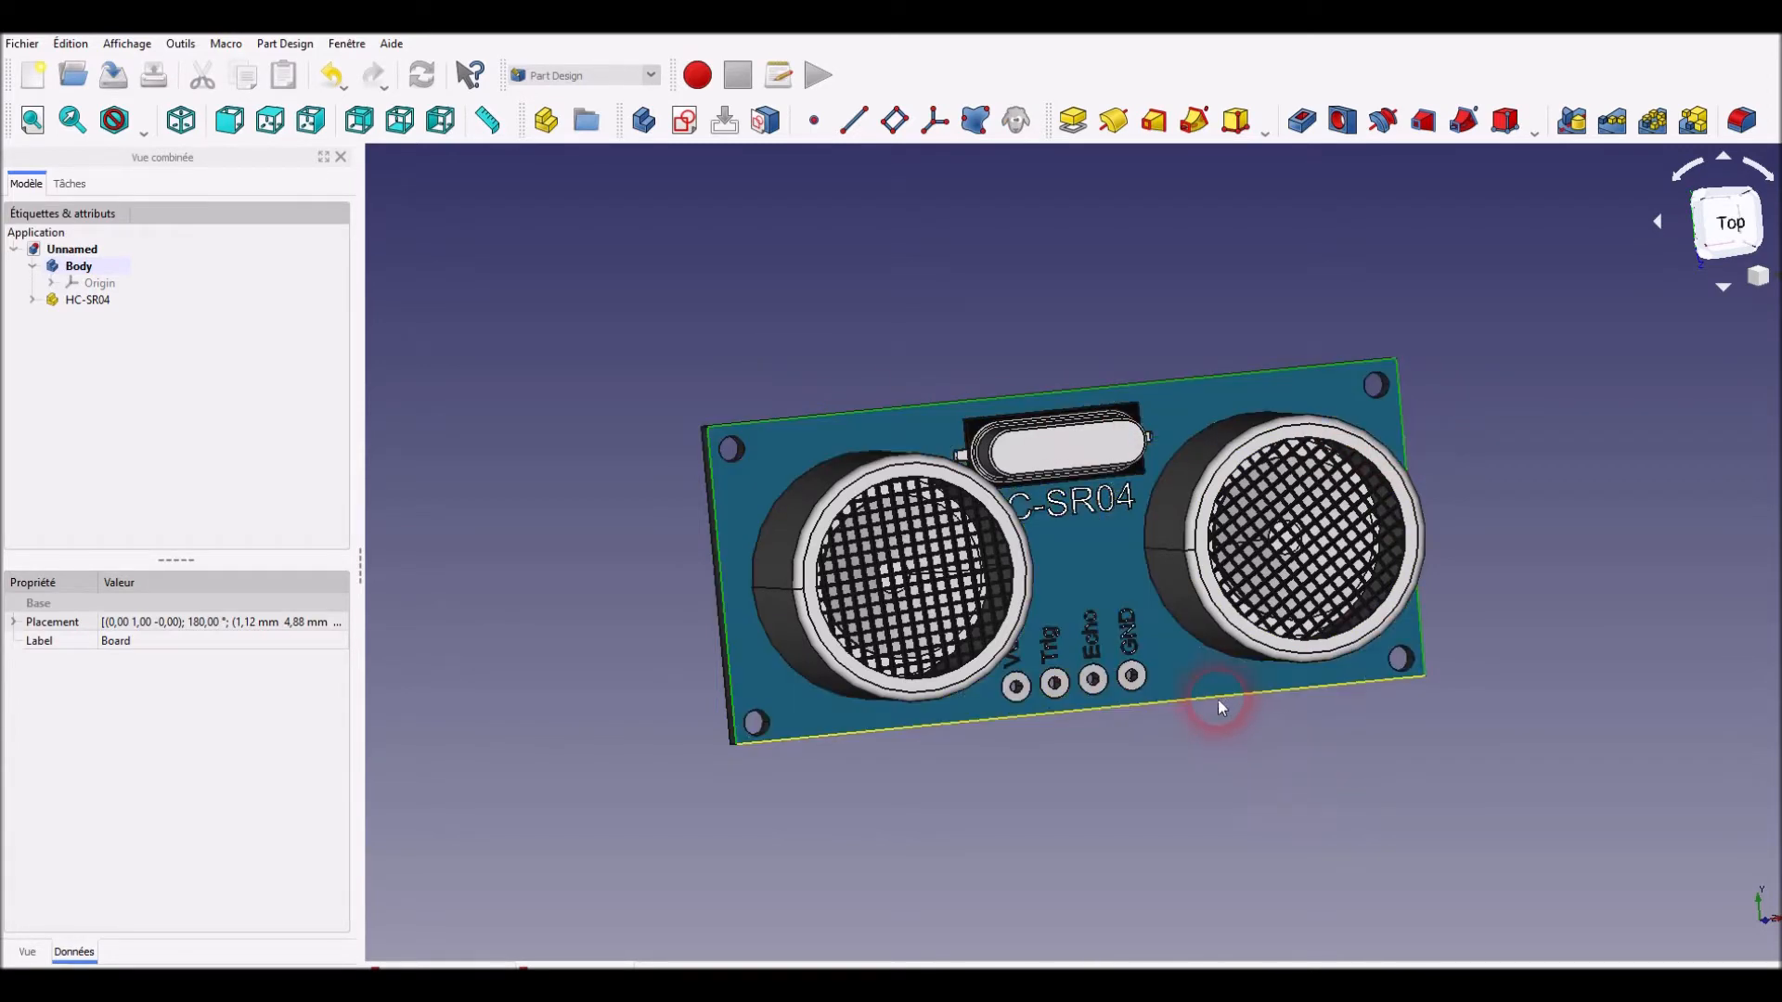
key(ctrl)
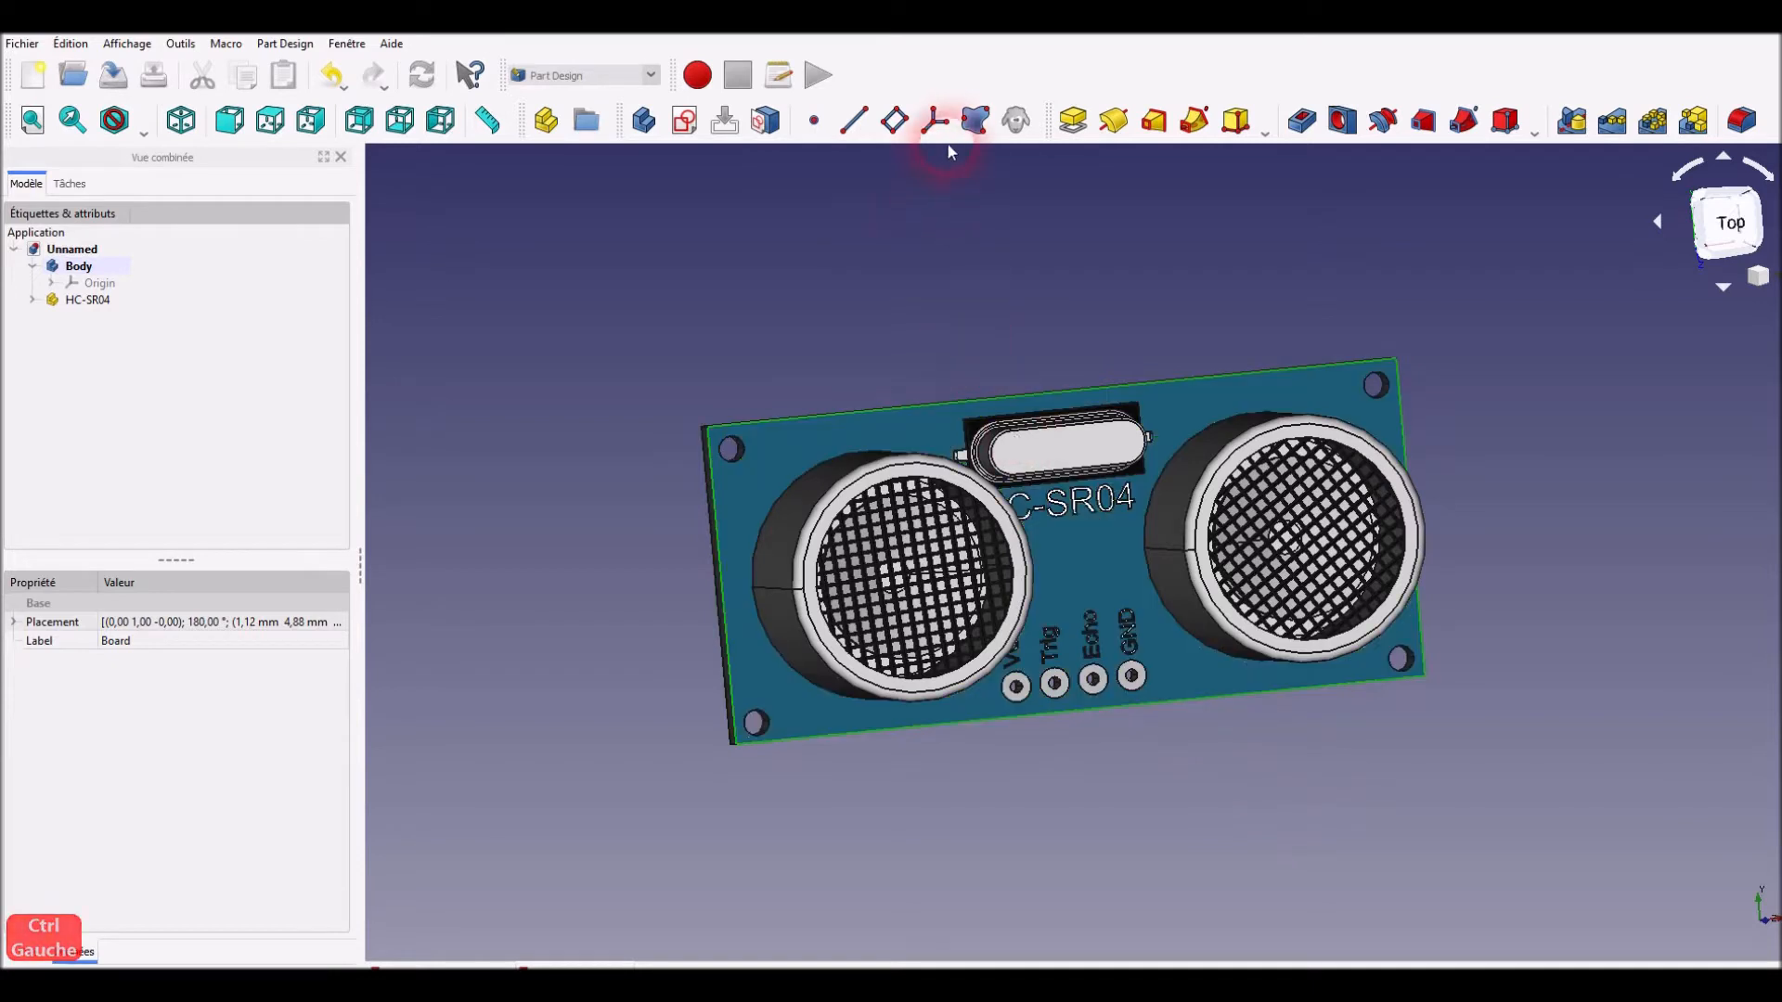
click(974, 126)
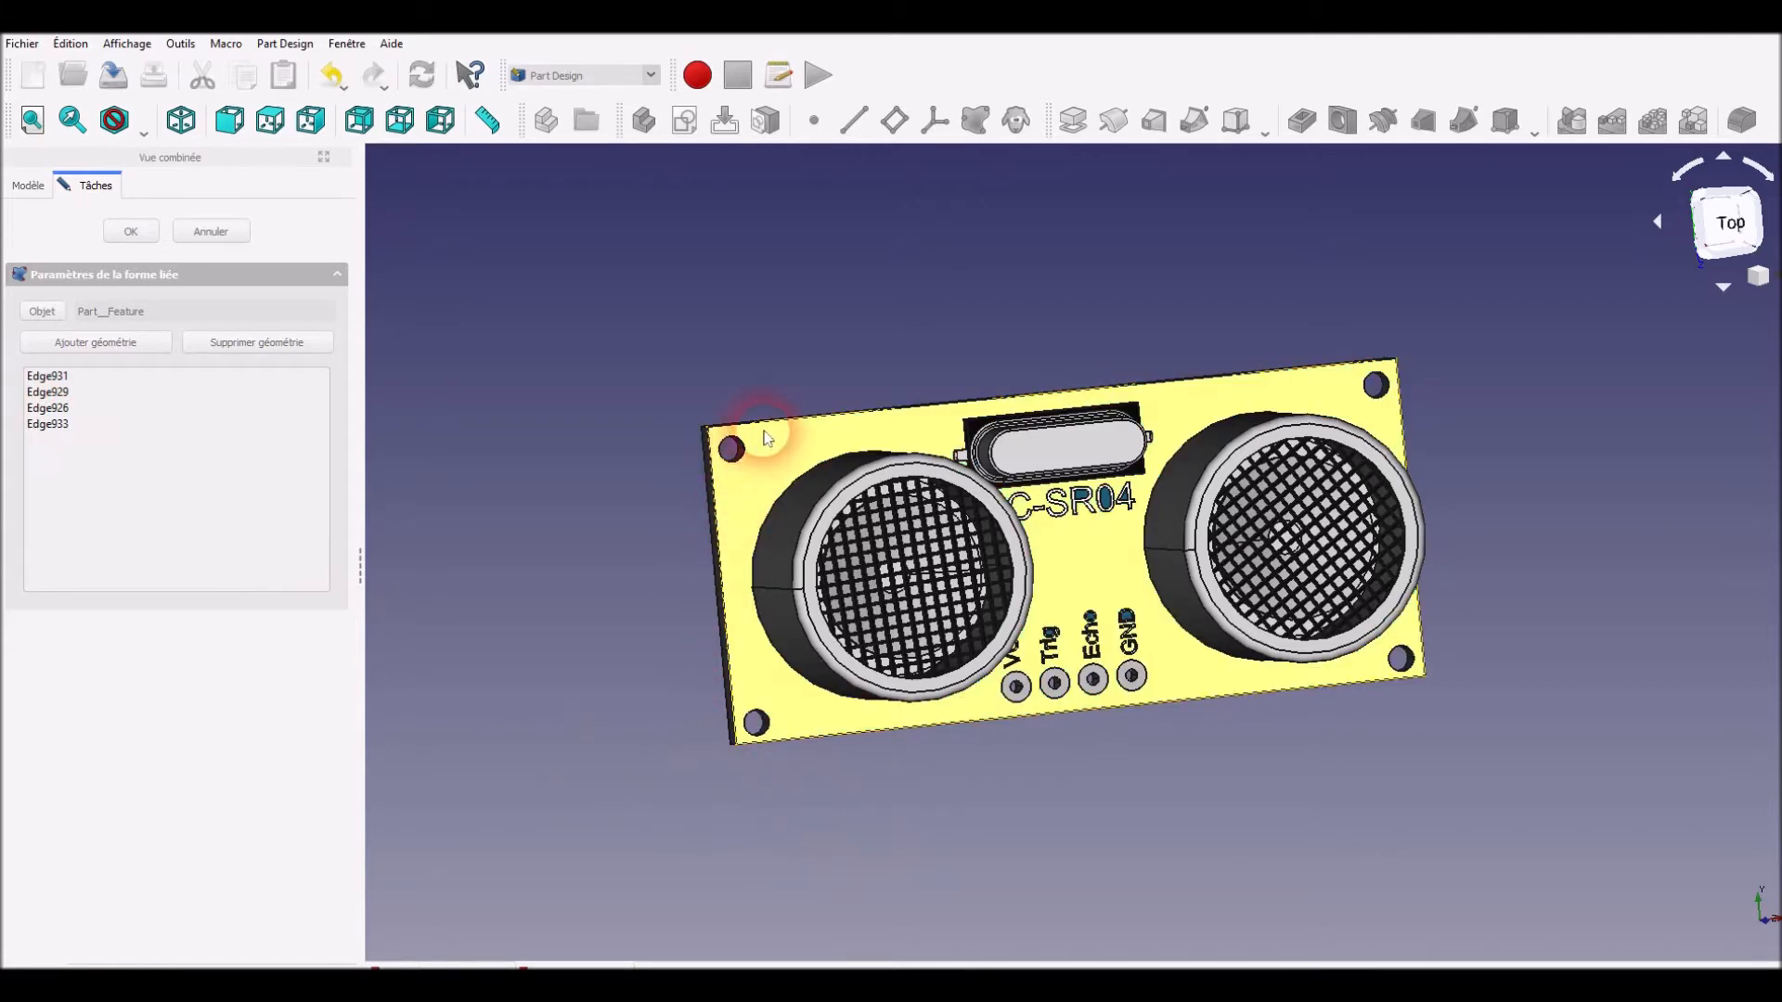
click(131, 232)
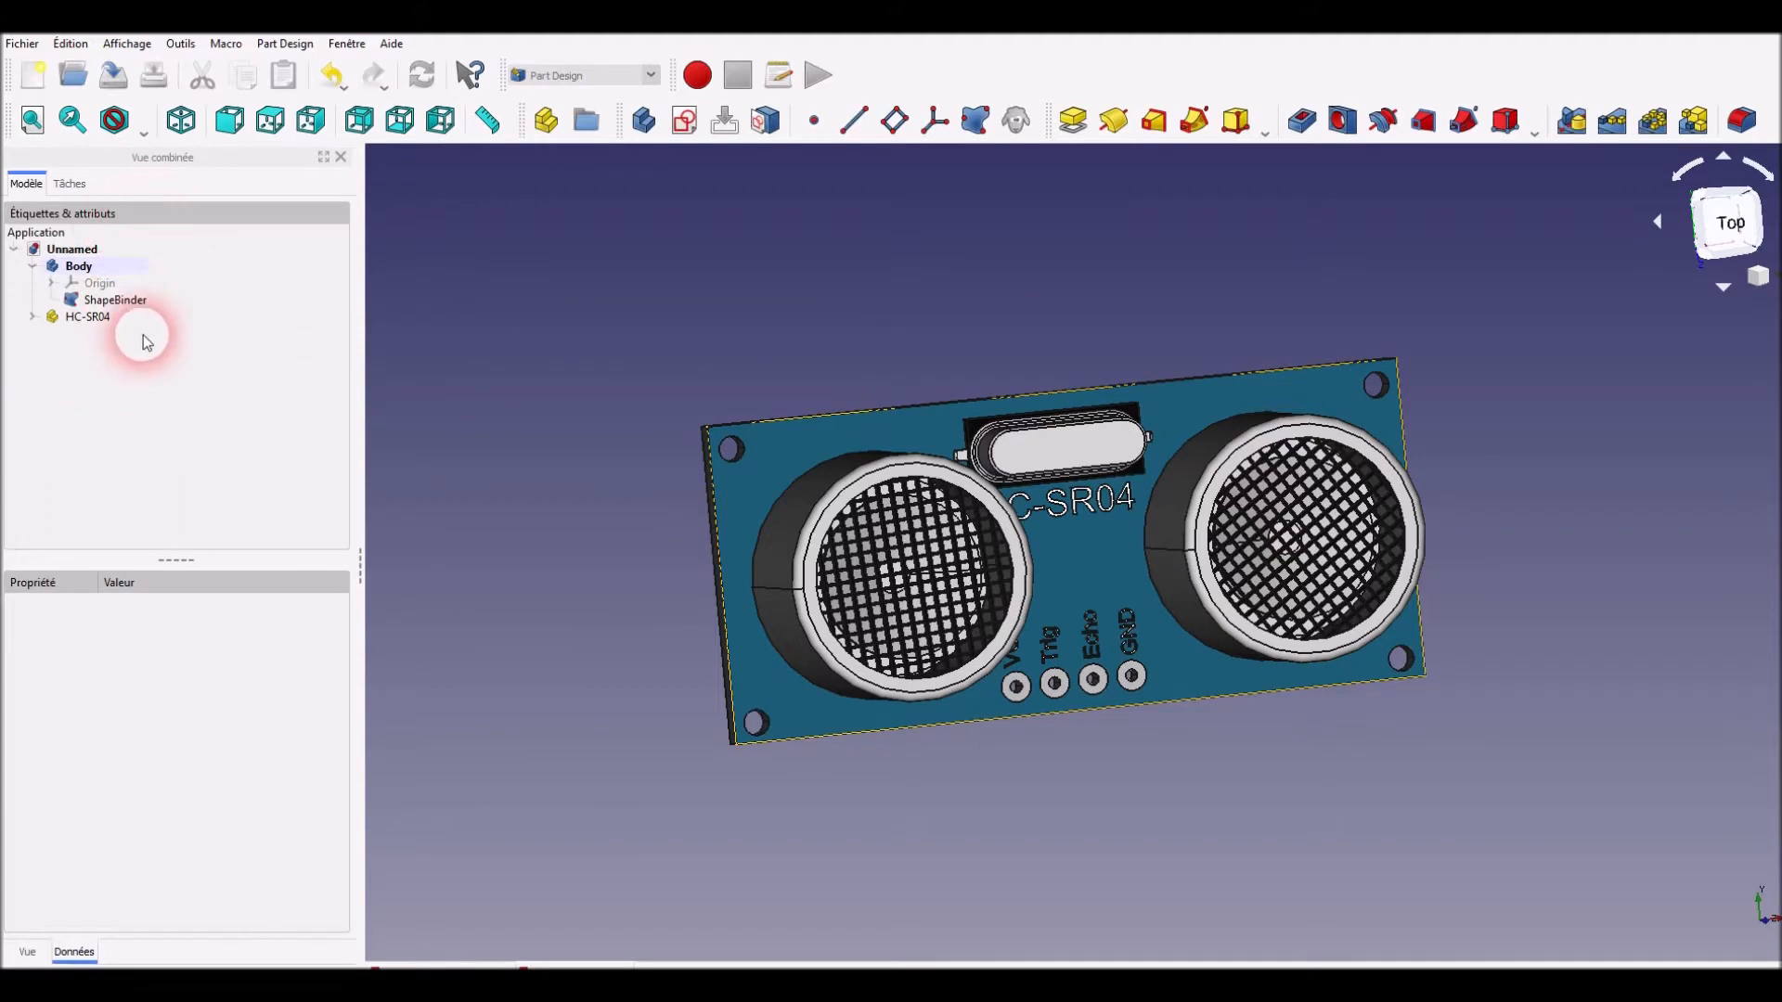
Hide the HC-SR04 sensor model while keeping the board outline's shape binder displayed
click(137, 306)
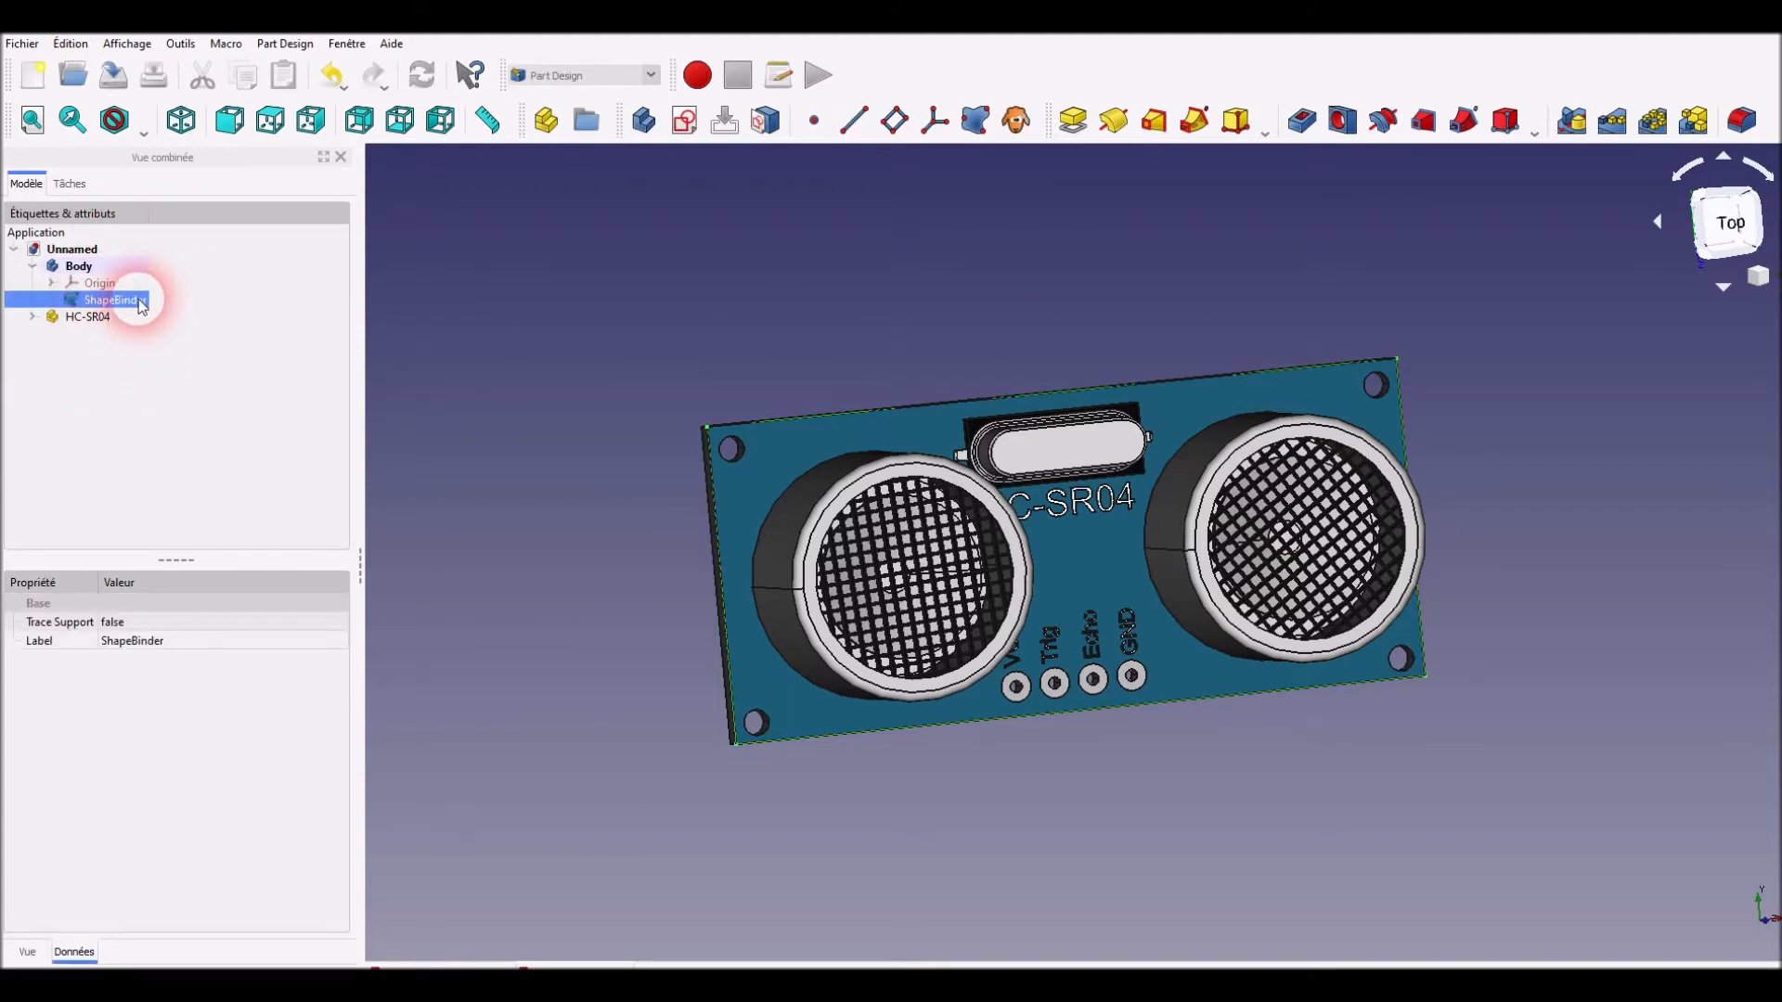
click(670, 459)
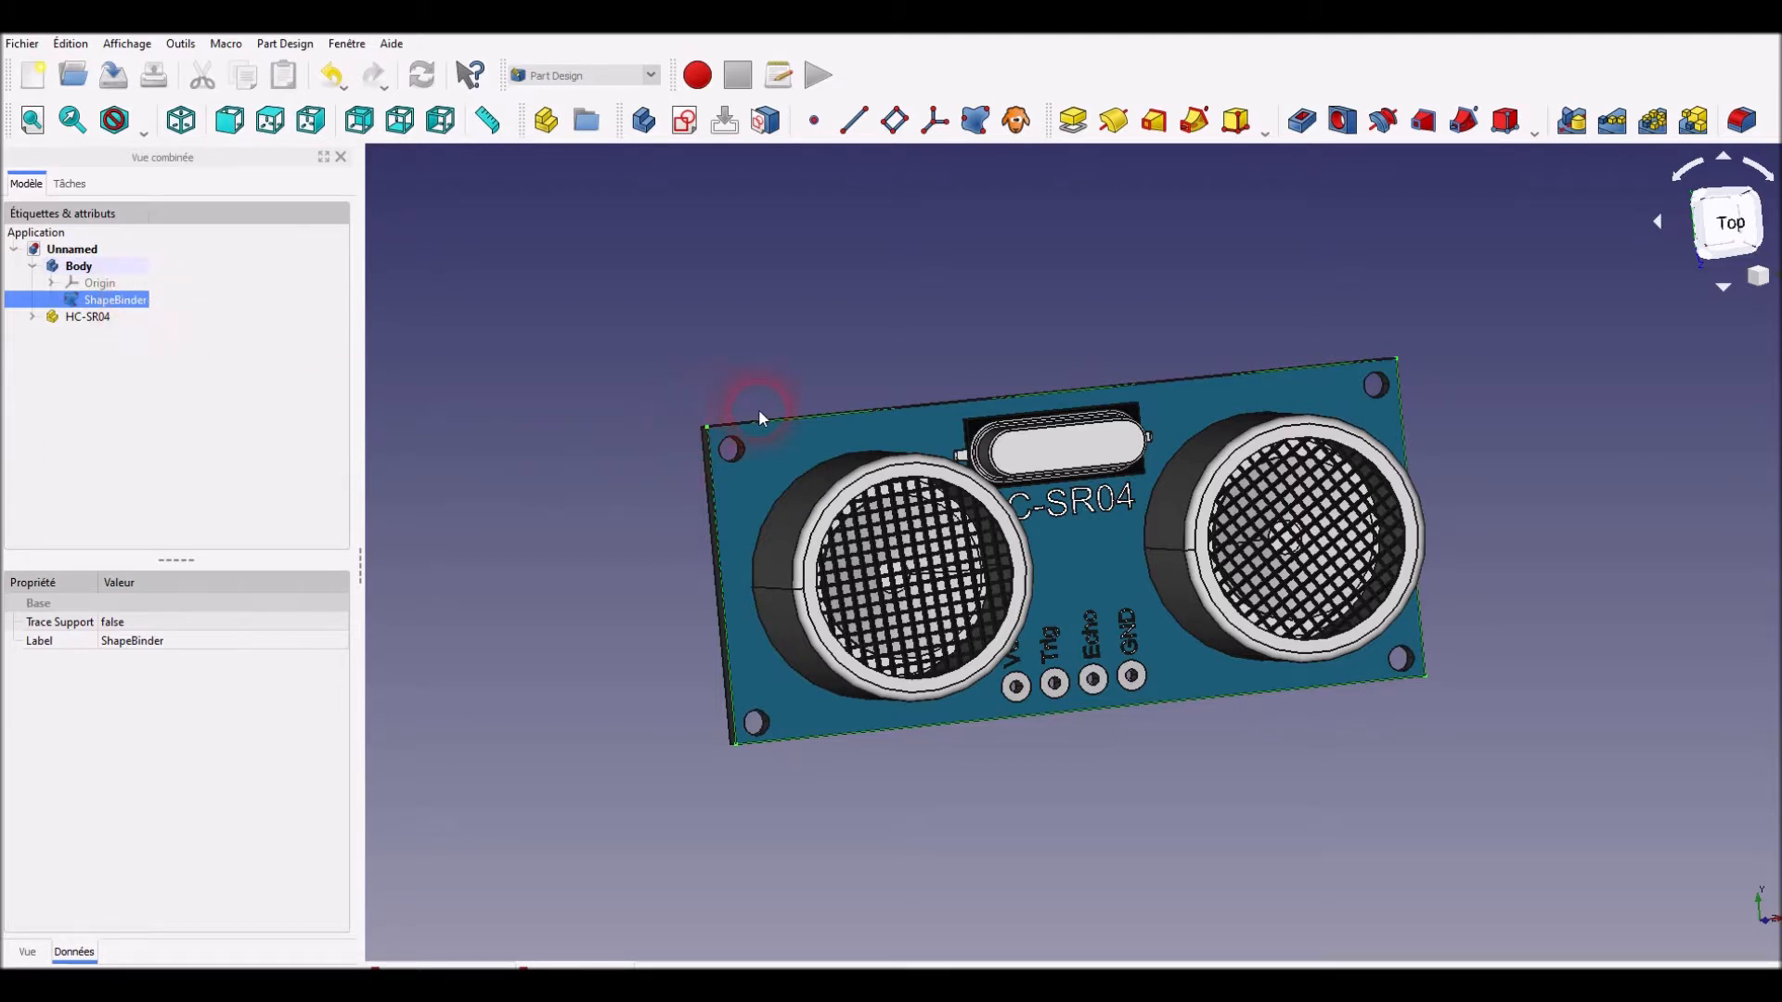
click(76, 318)
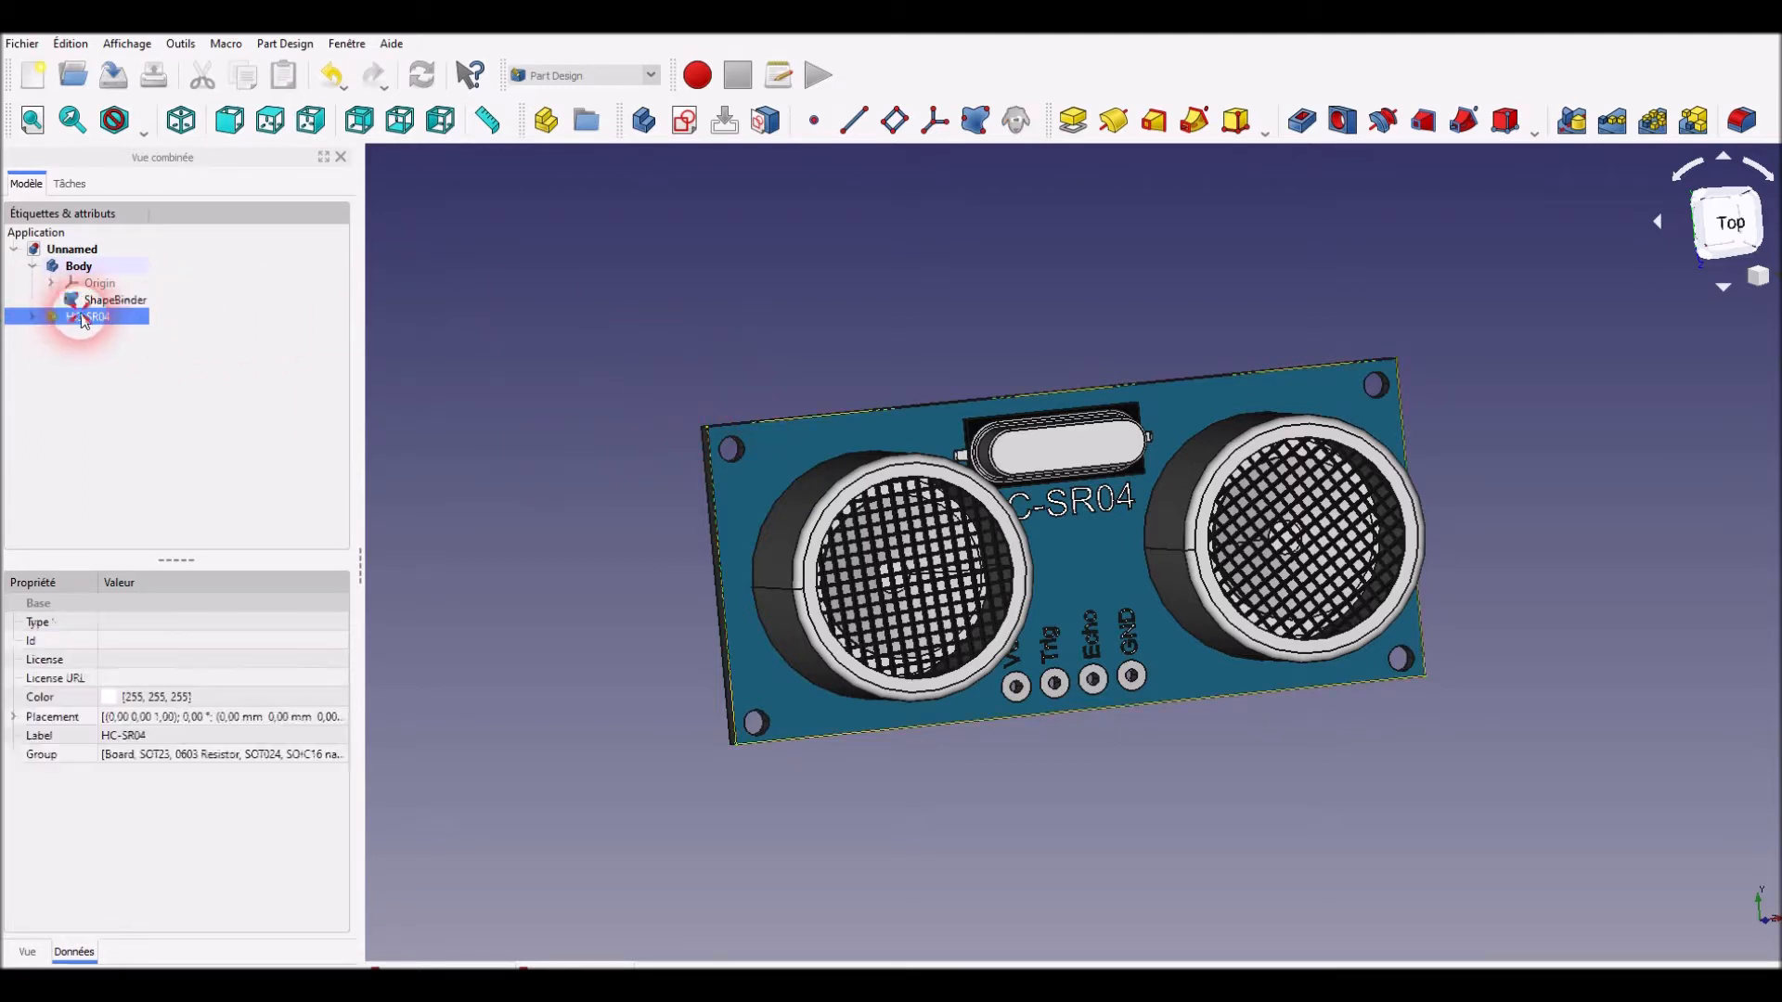
key(space)
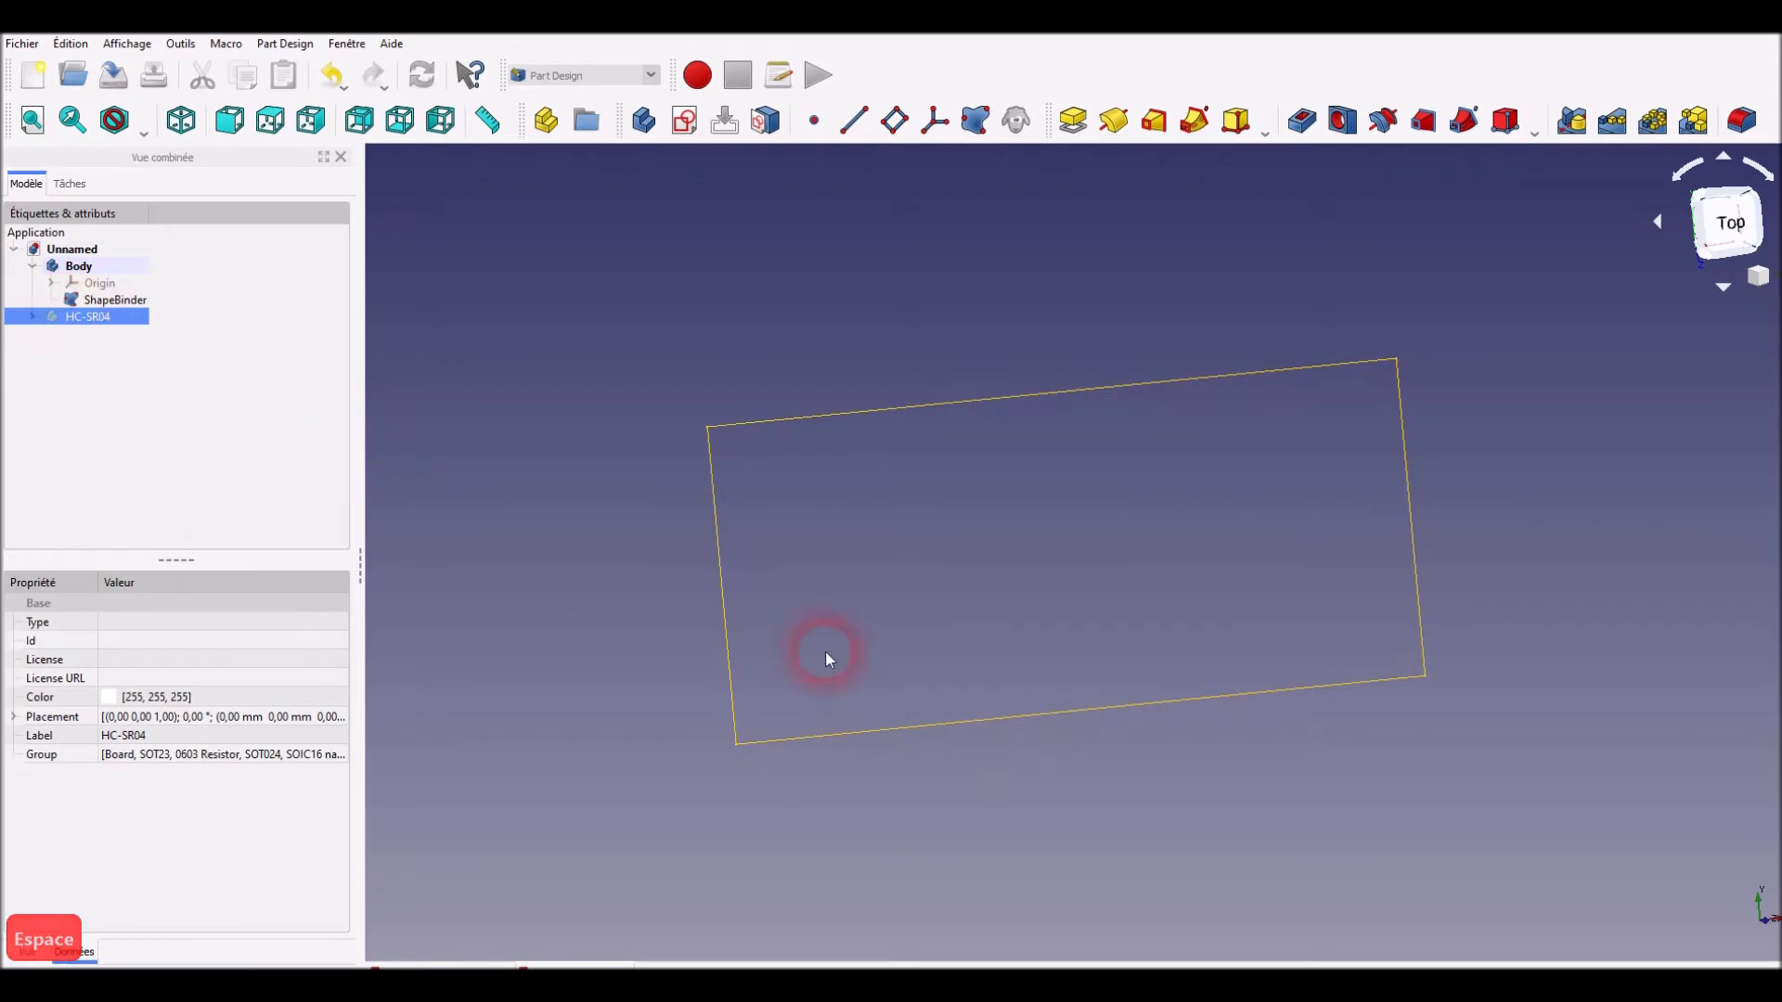
Start a new sketch in the body on the XY_Plane
middle_drag(1122, 828, 1086, 779)
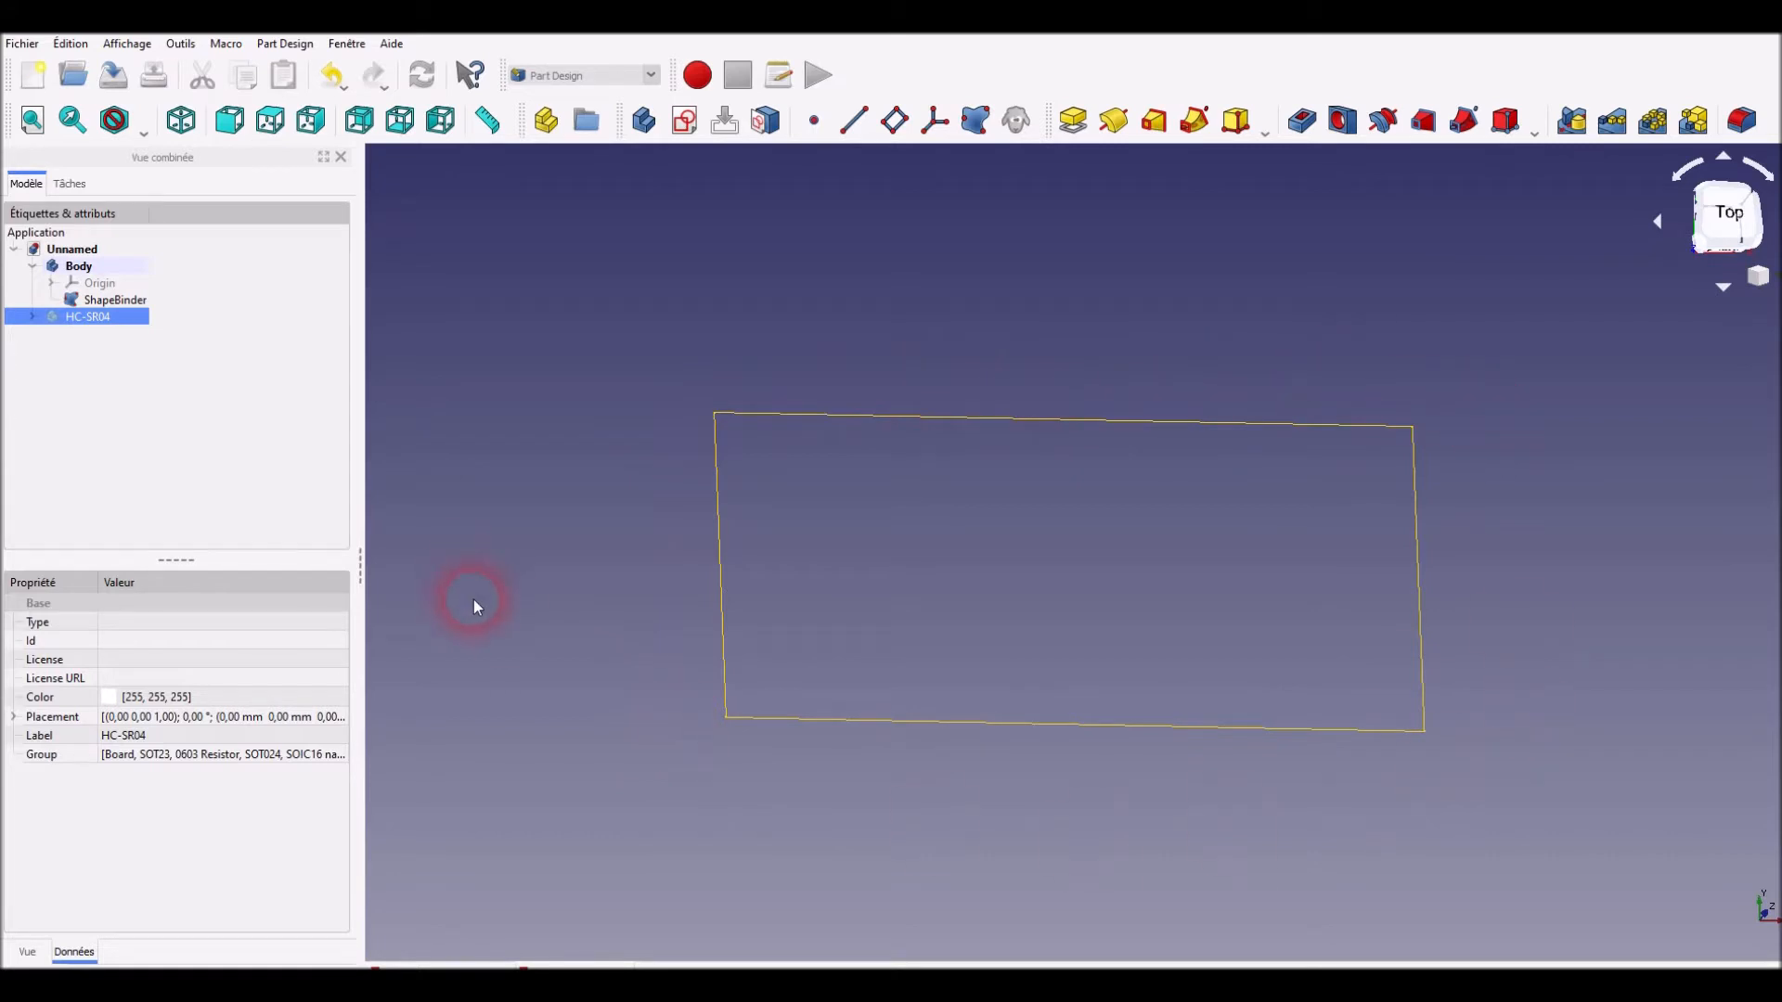
click(69, 183)
click(23, 185)
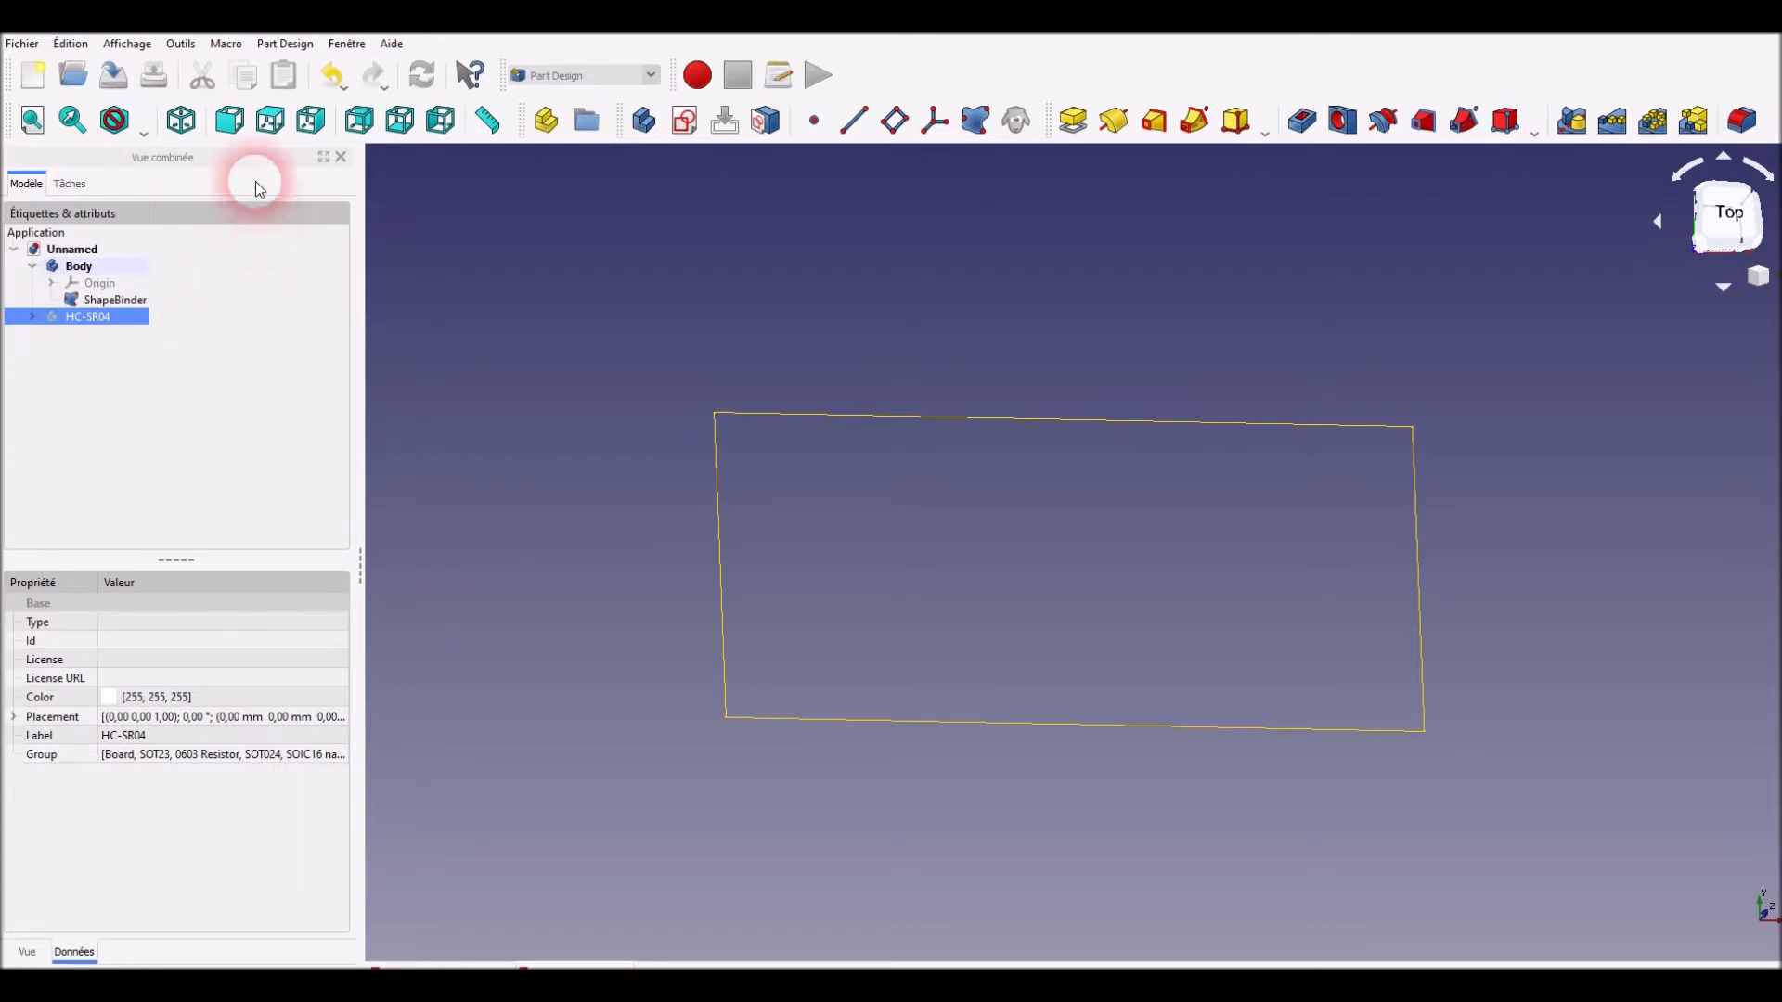
click(690, 121)
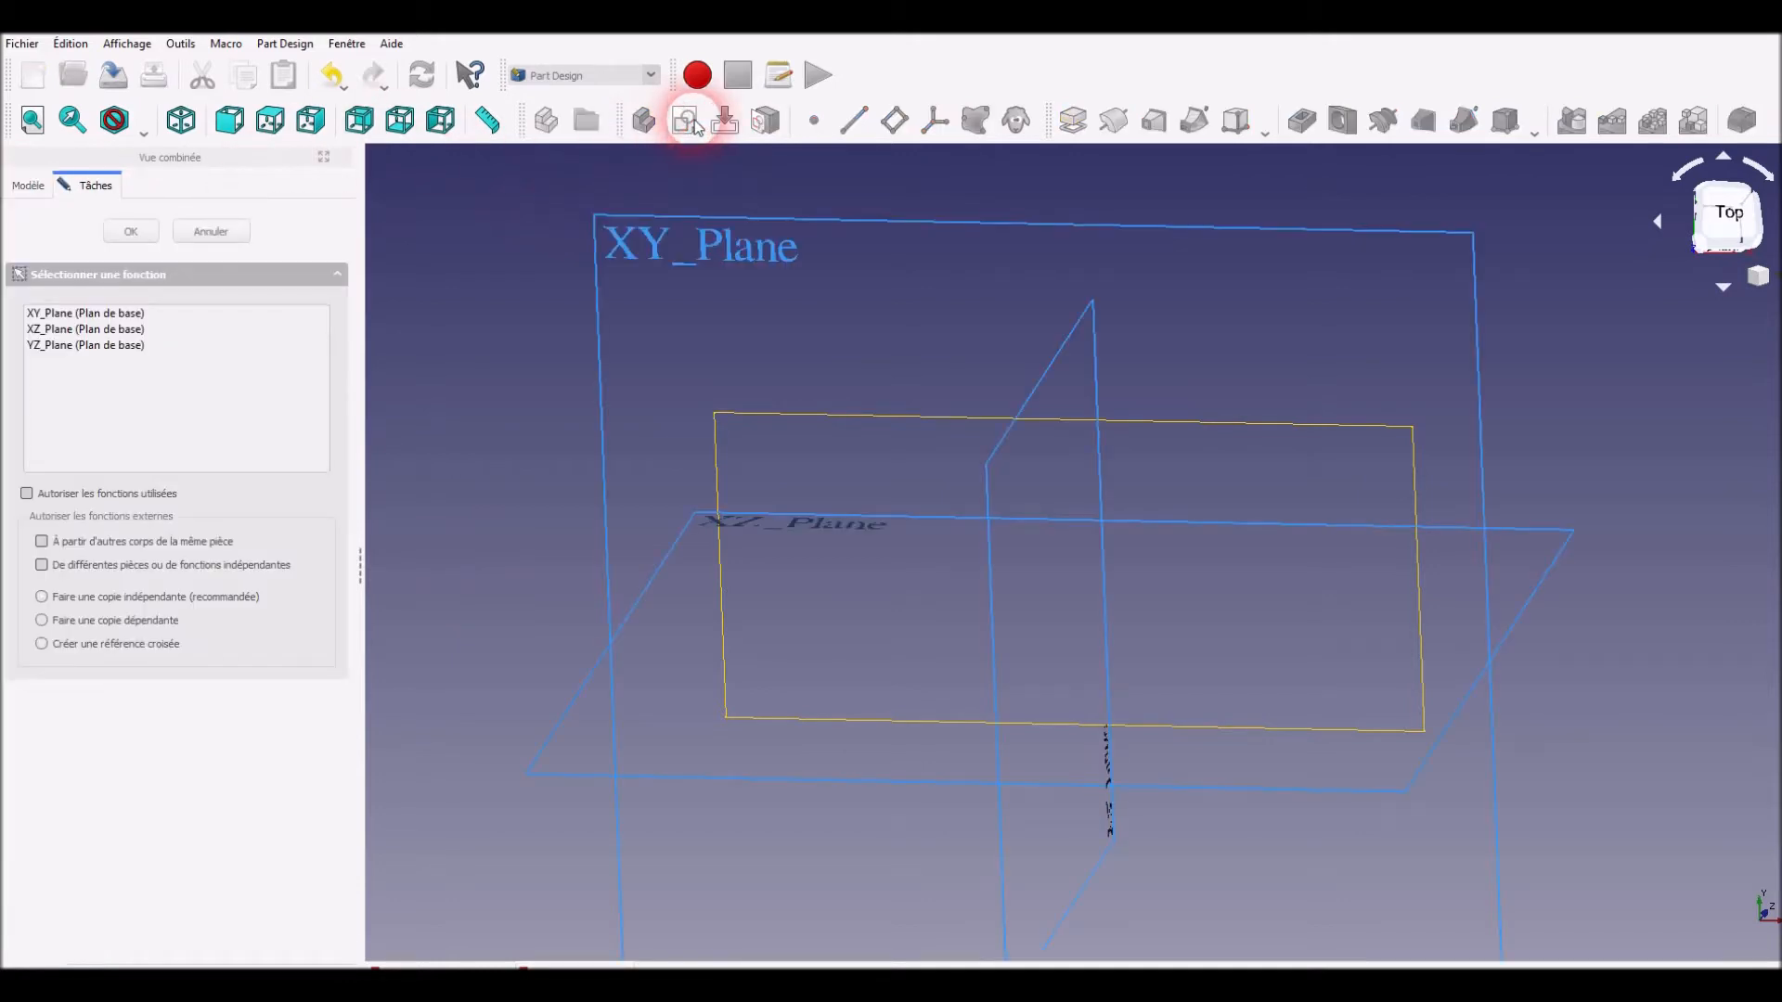
click(730, 253)
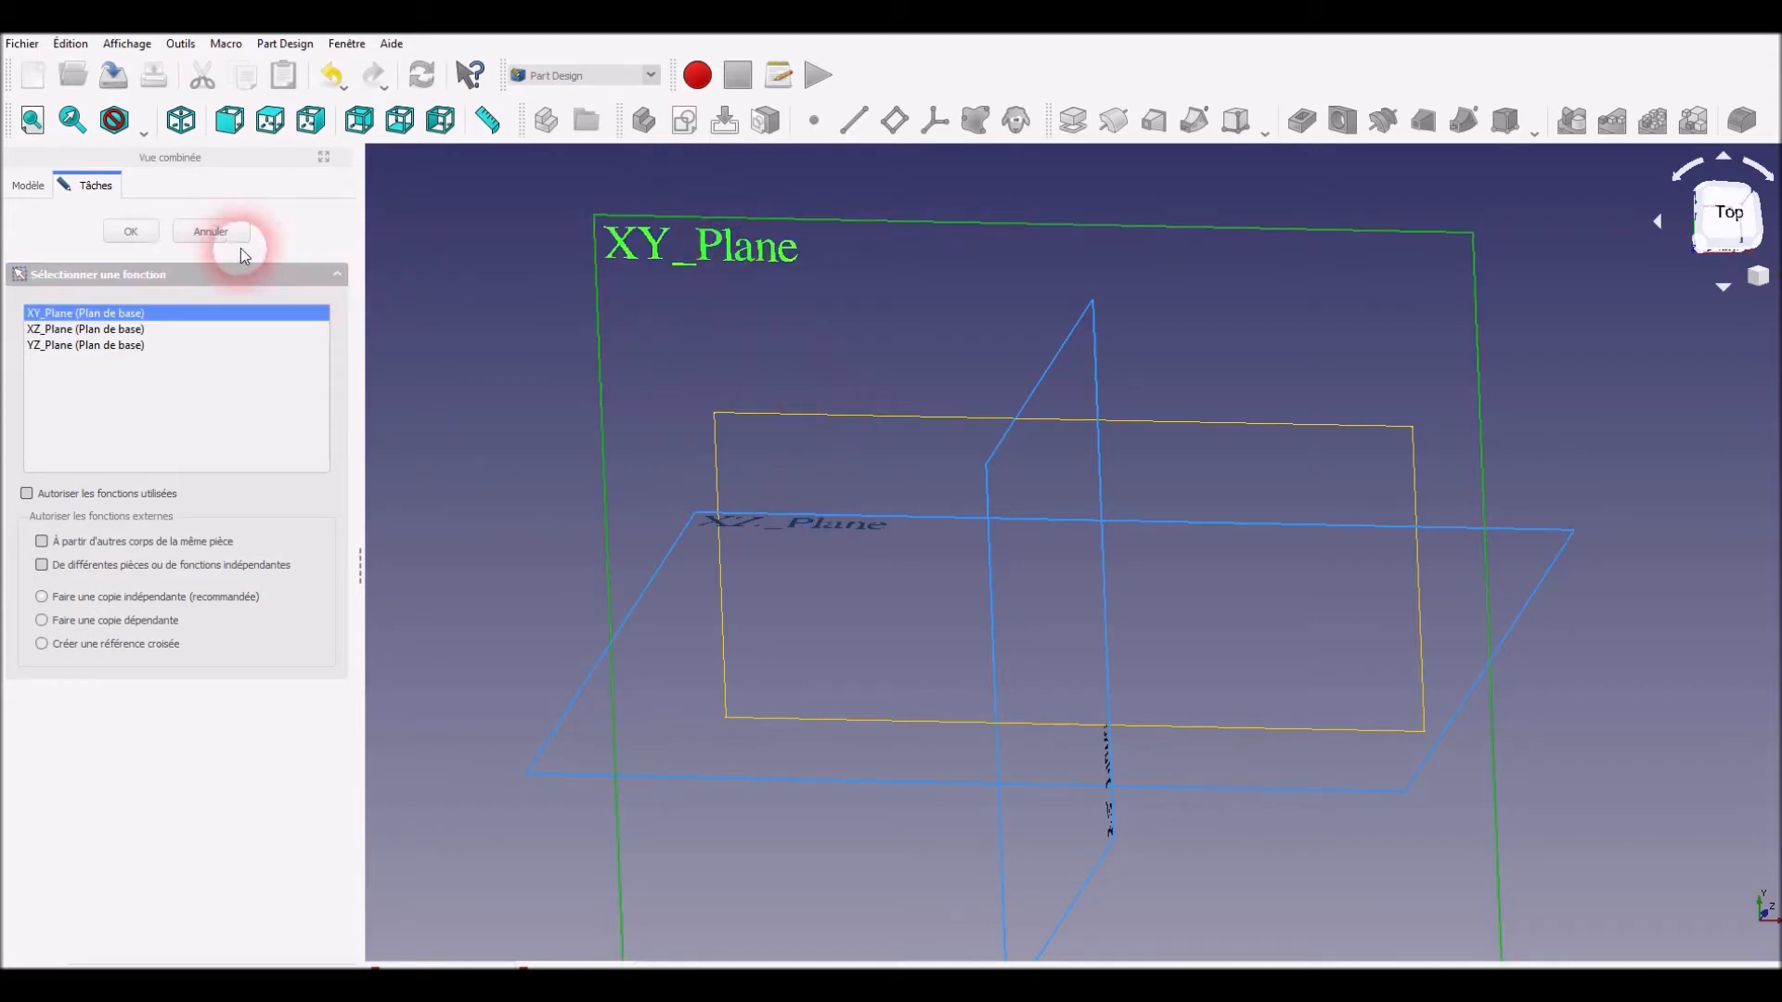
click(131, 231)
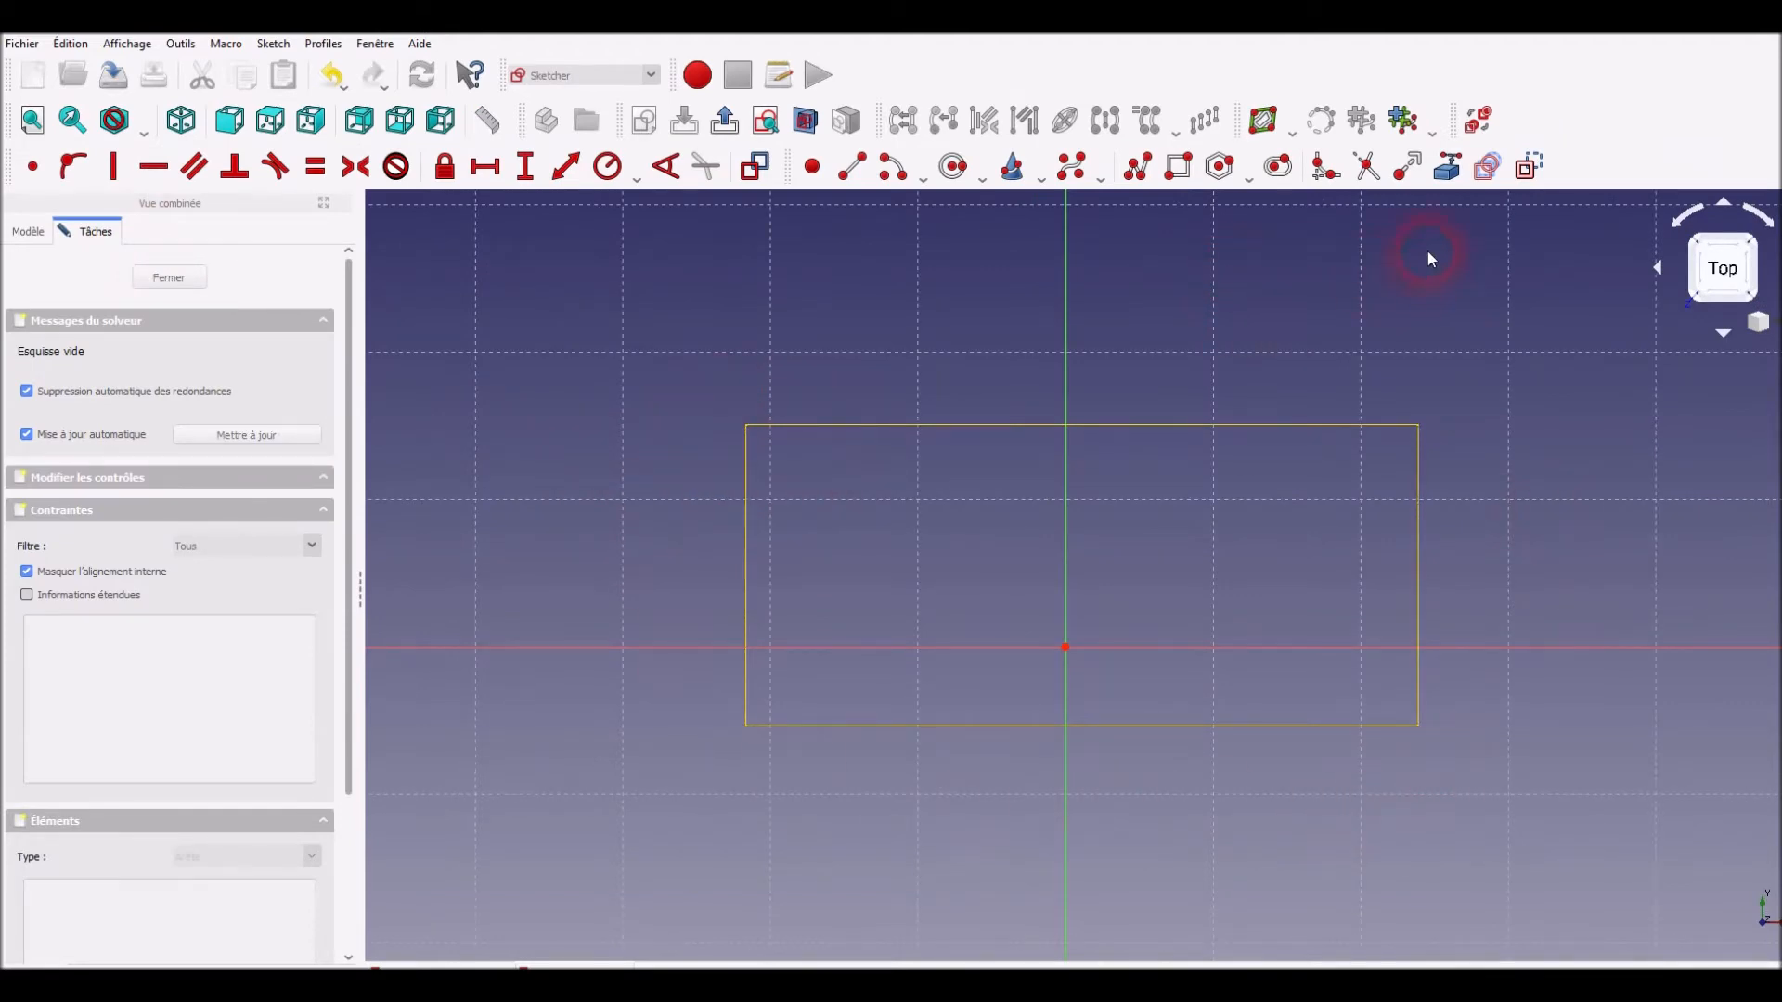
Link the four sides of the shape binder's rectangle into the sketch as external geometry
click(1451, 172)
click(1354, 427)
click(1419, 499)
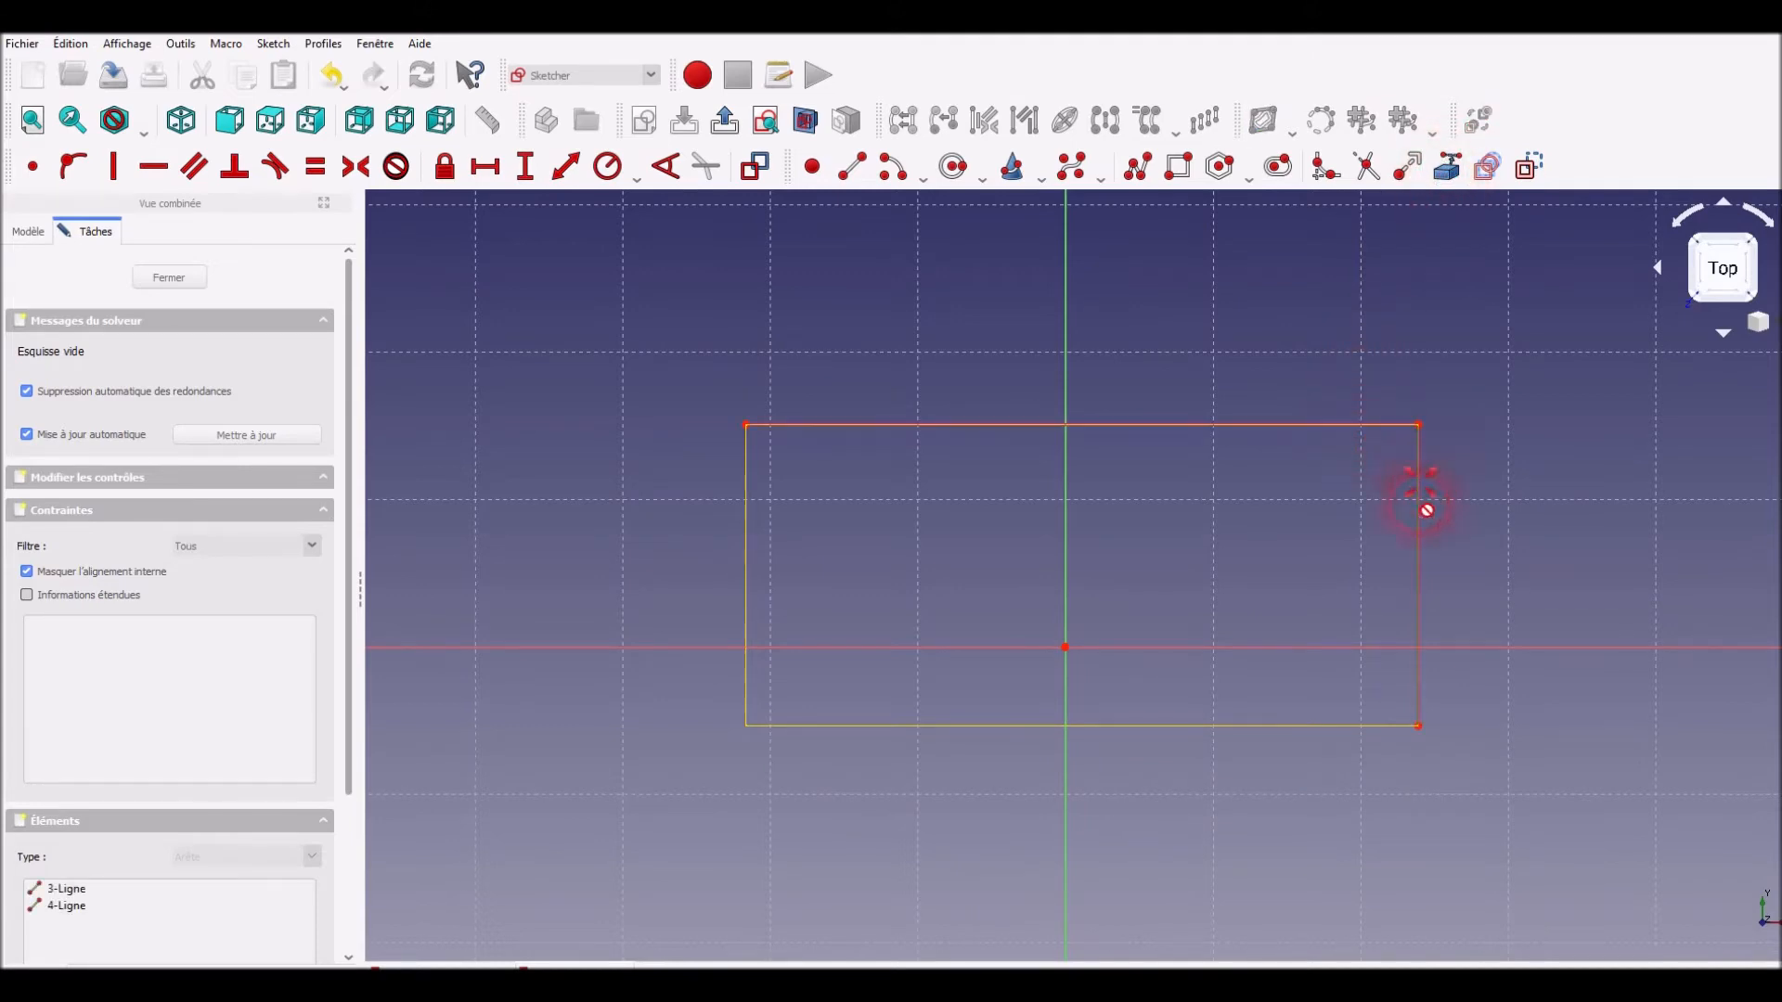
click(1357, 726)
click(748, 644)
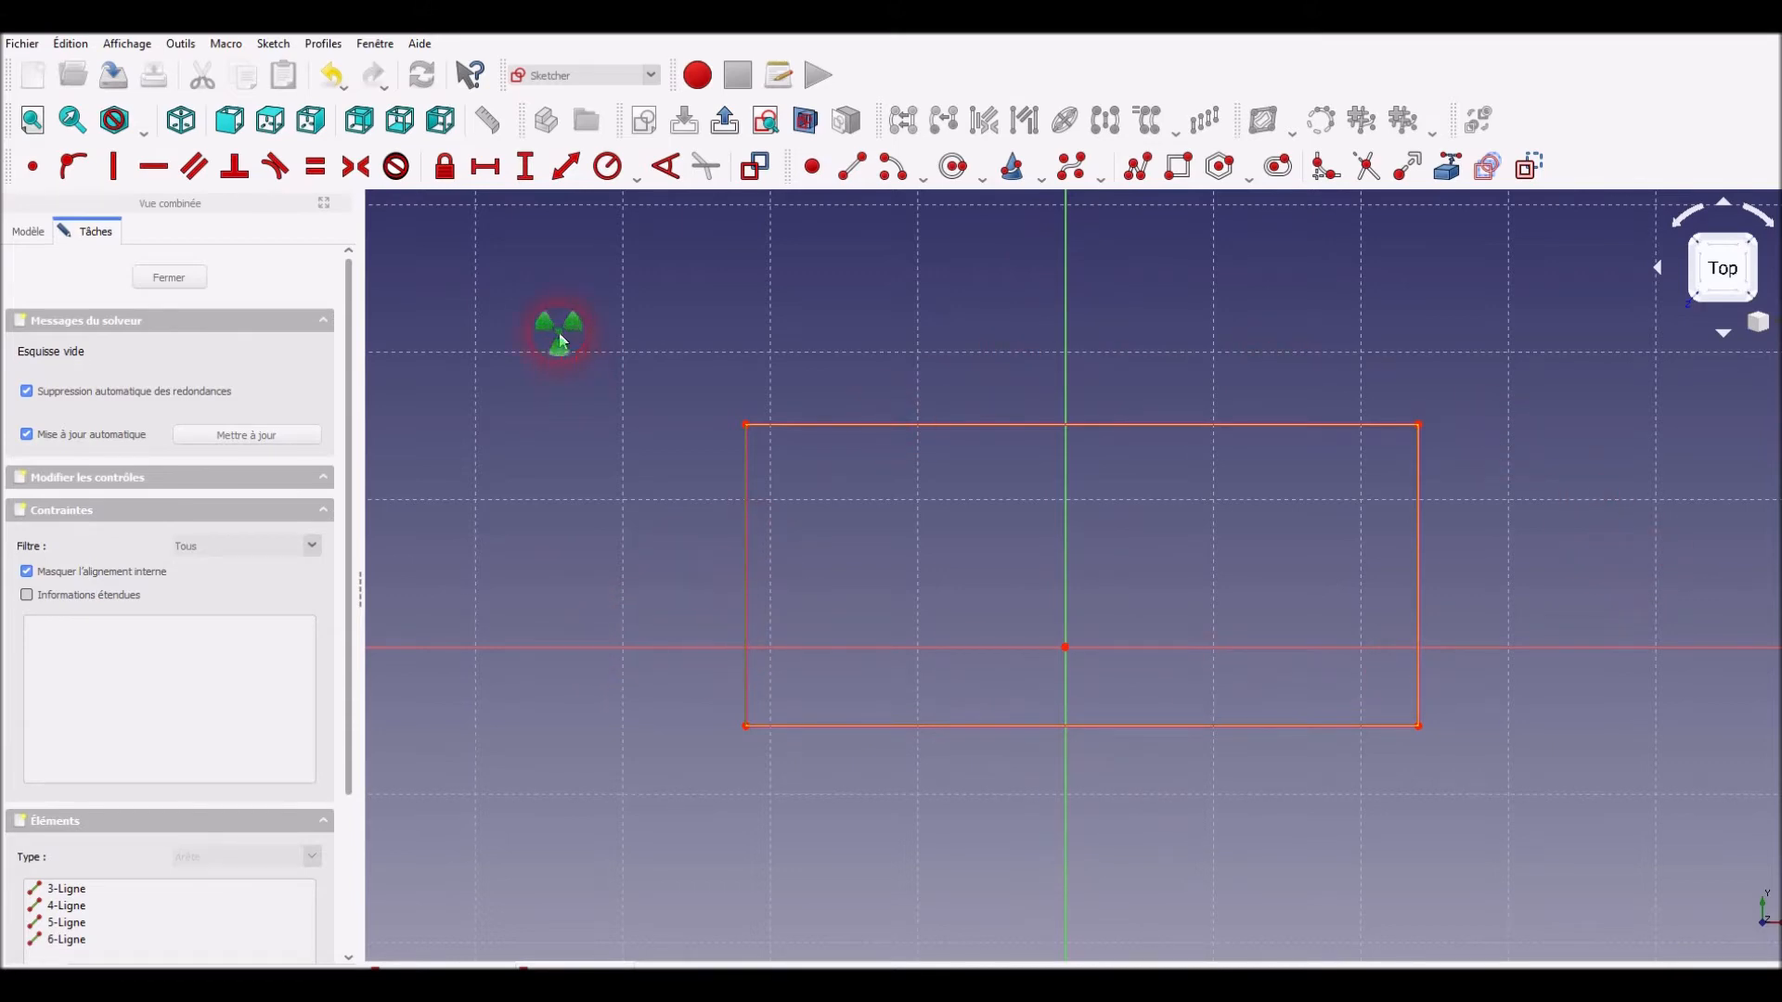
Sketch a rectangle that encloses the linked board outline with a margin on all four sides
right_click(560, 340)
click(1178, 166)
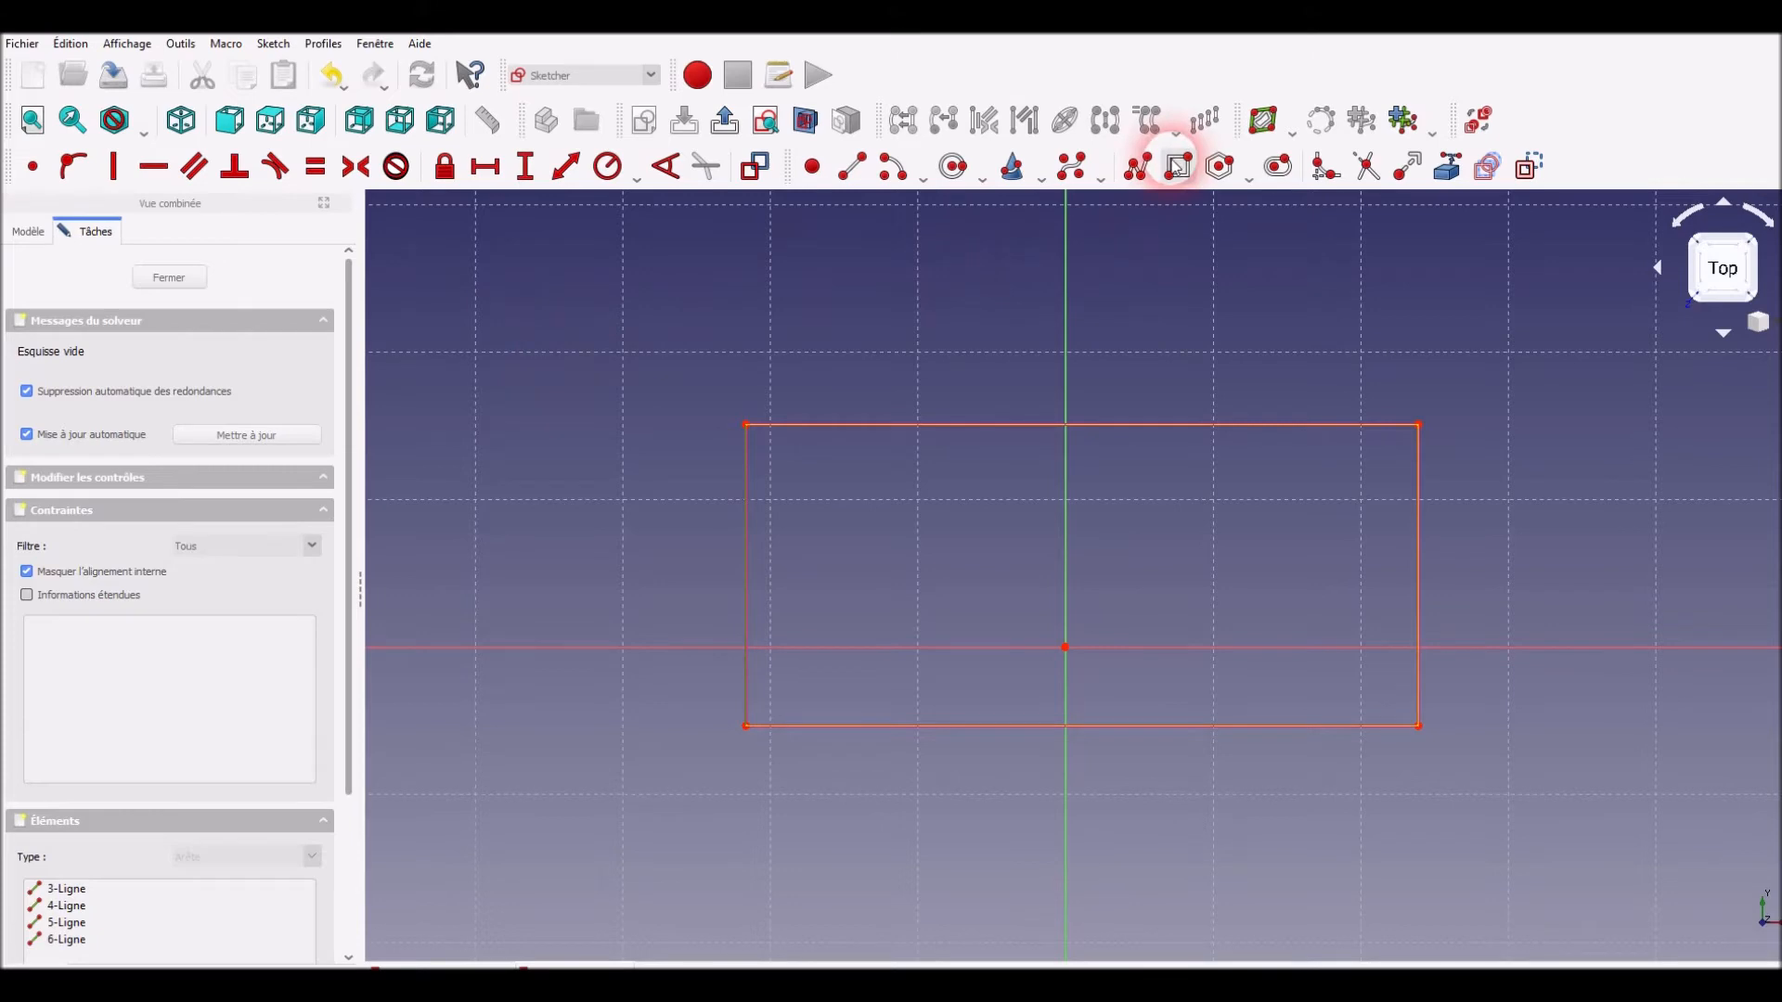
click(678, 348)
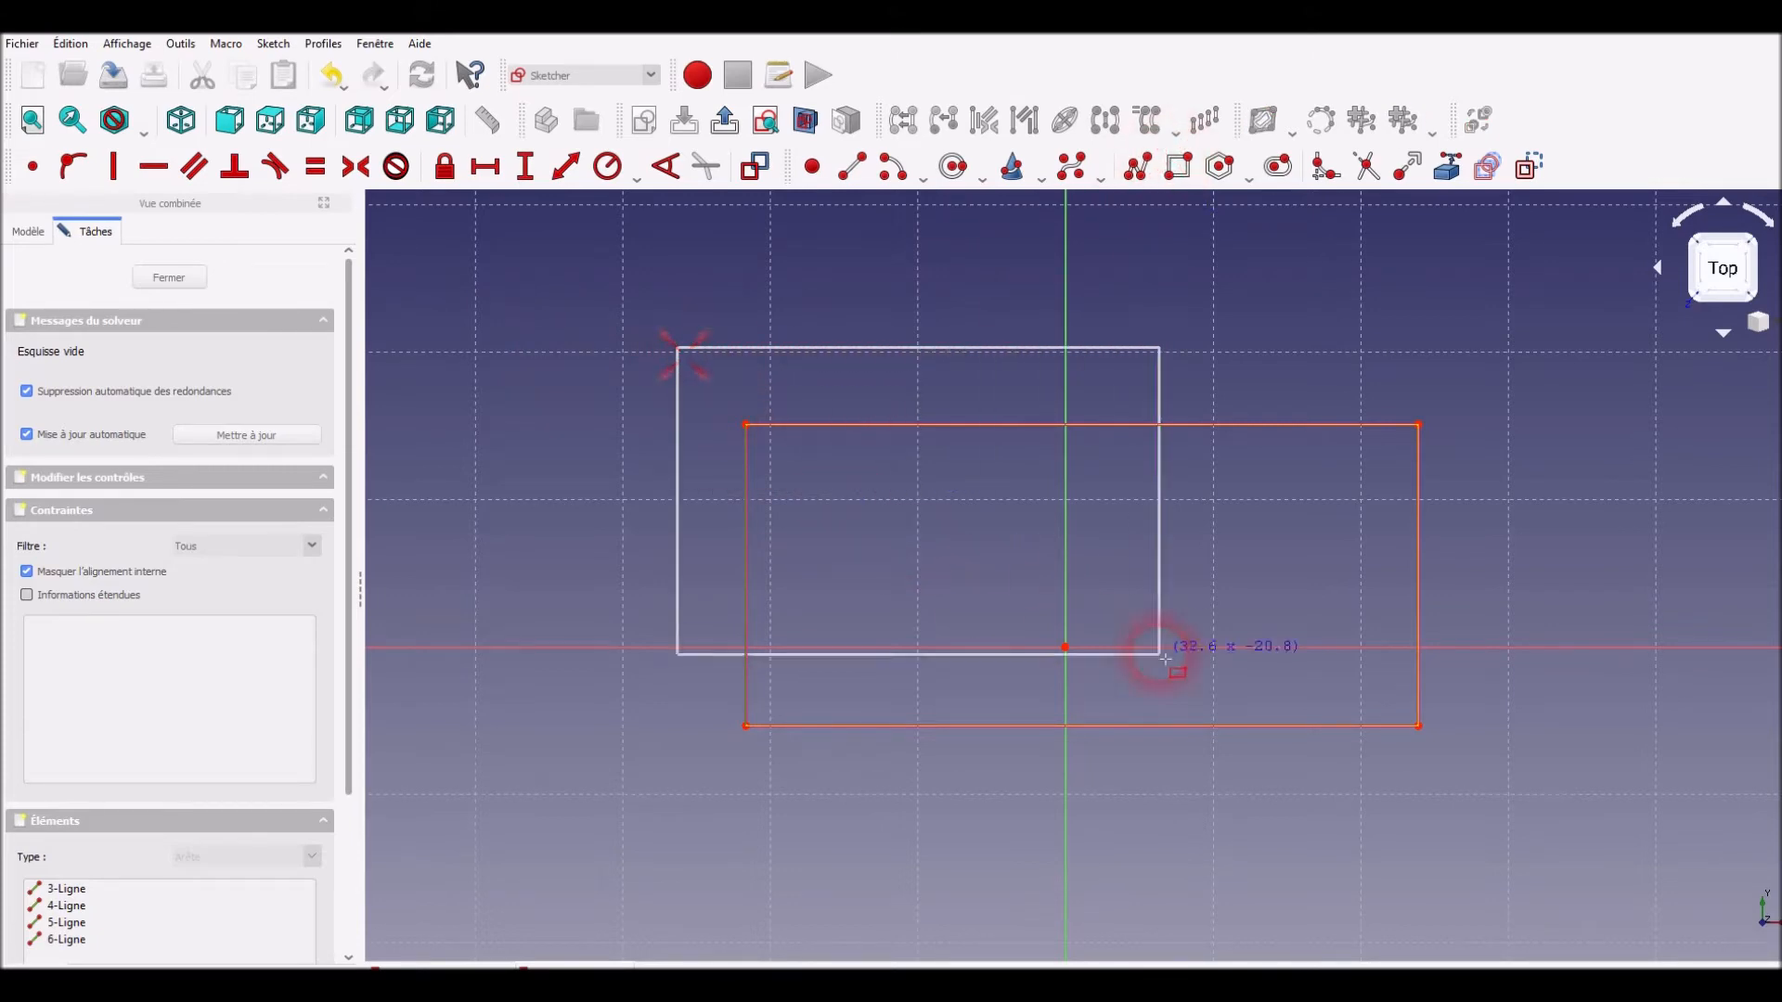
click(1503, 811)
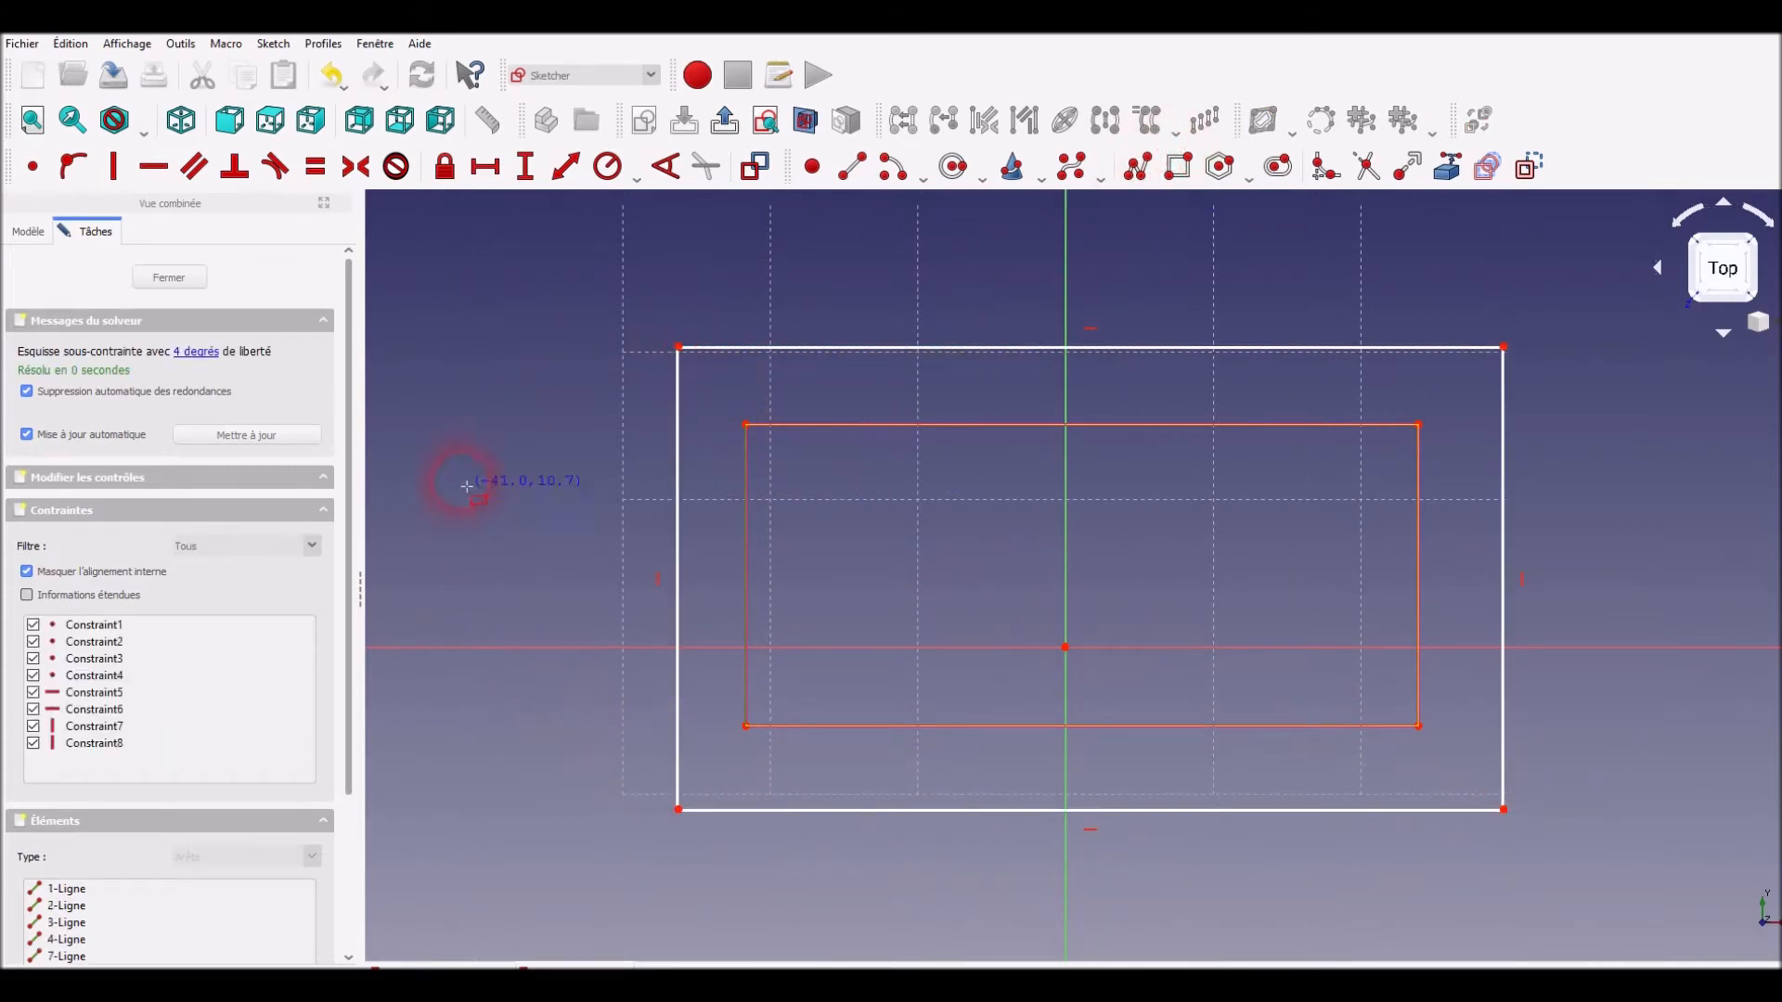
right_click(492, 434)
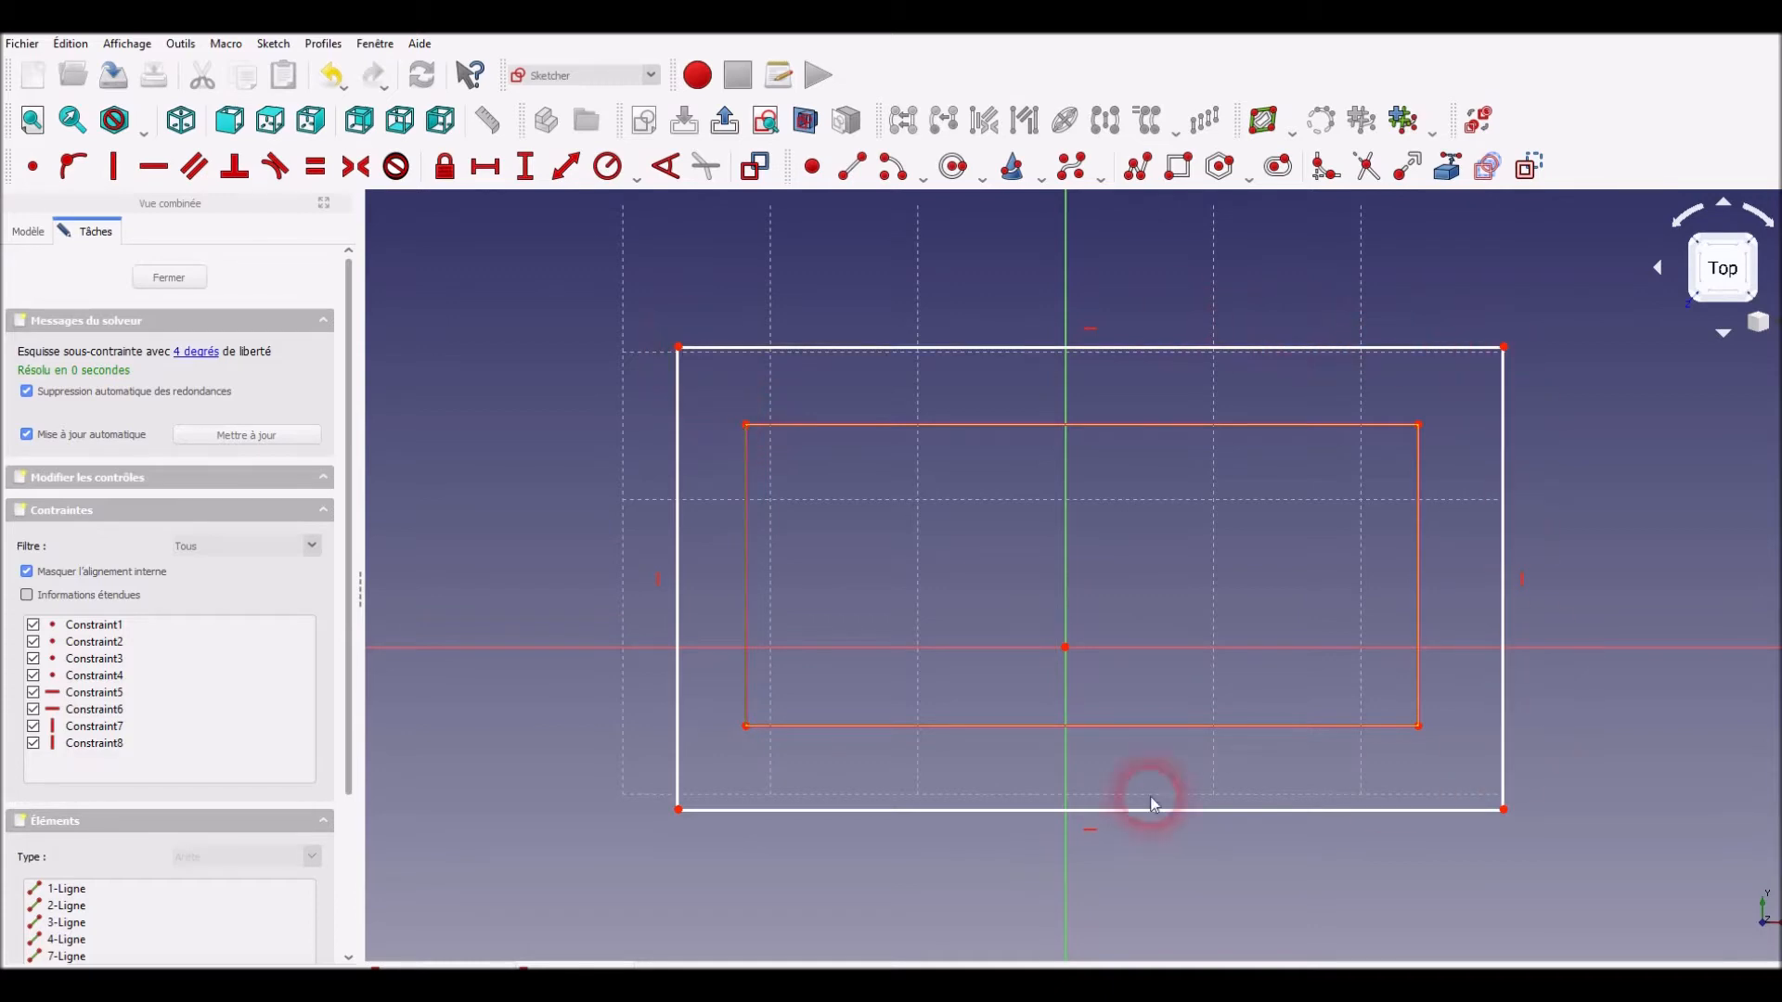
Constrain the vertical distances between the rectangle's upper and lower left corners and the matching board outline corners to 5 mm each
click(525, 166)
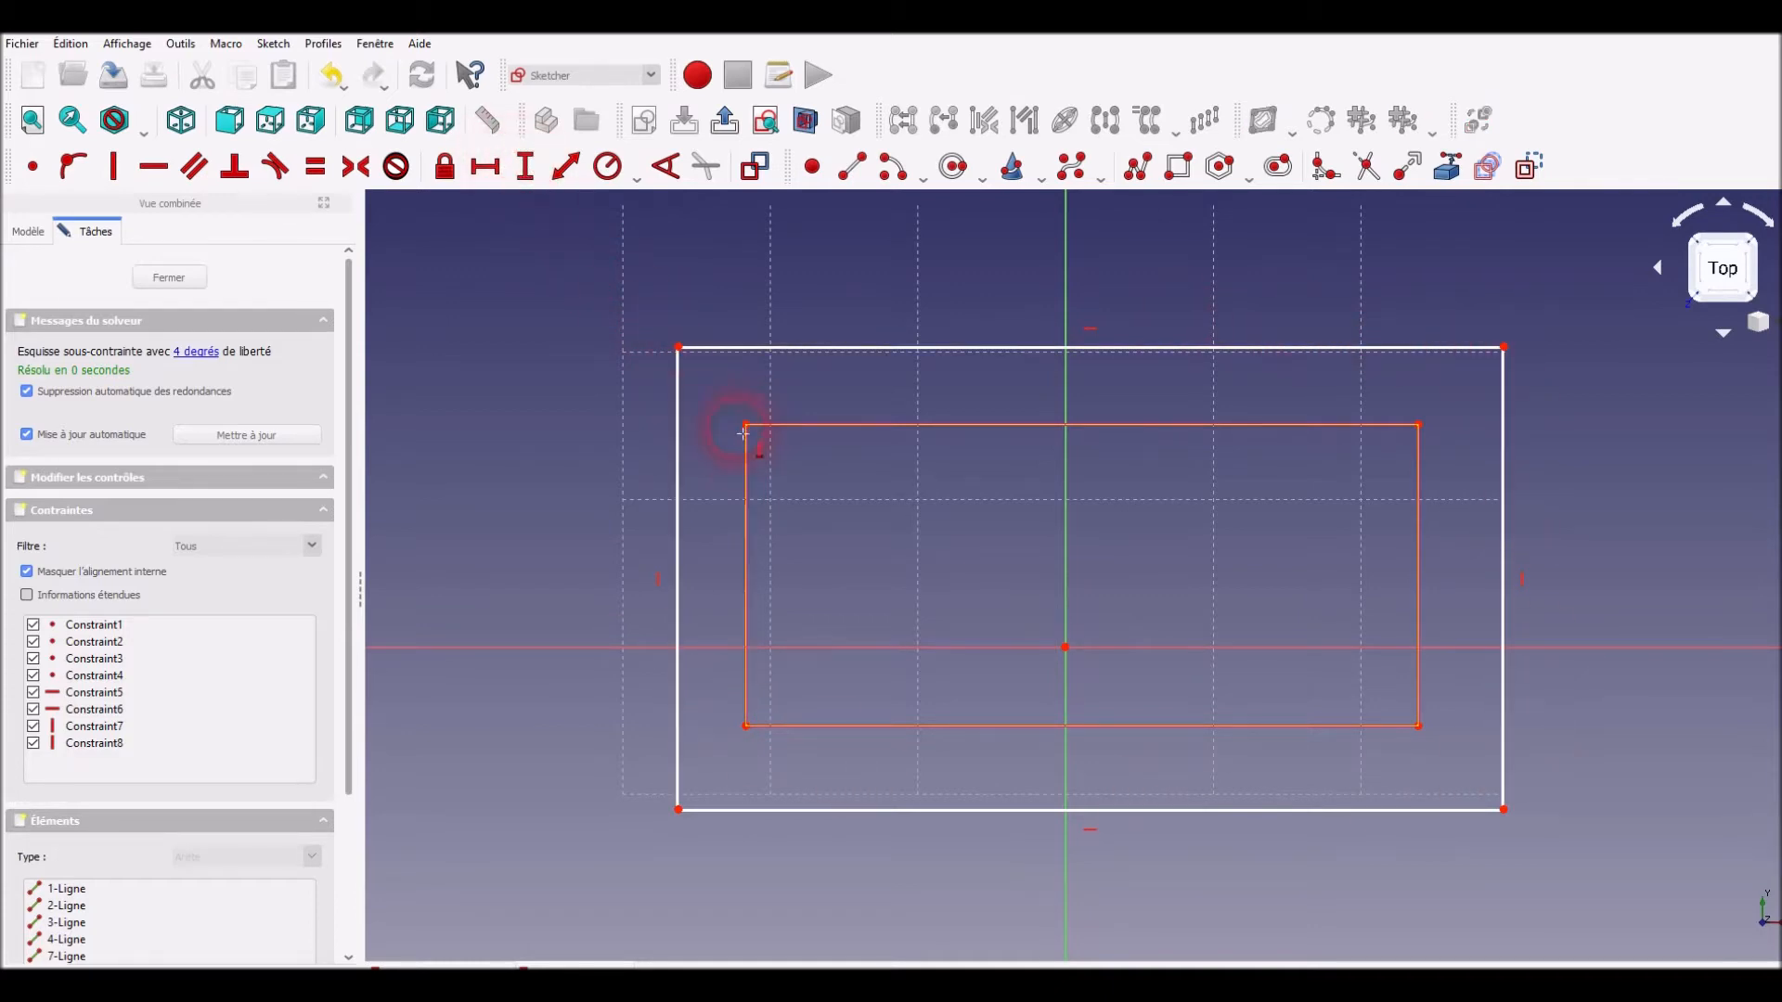
click(678, 348)
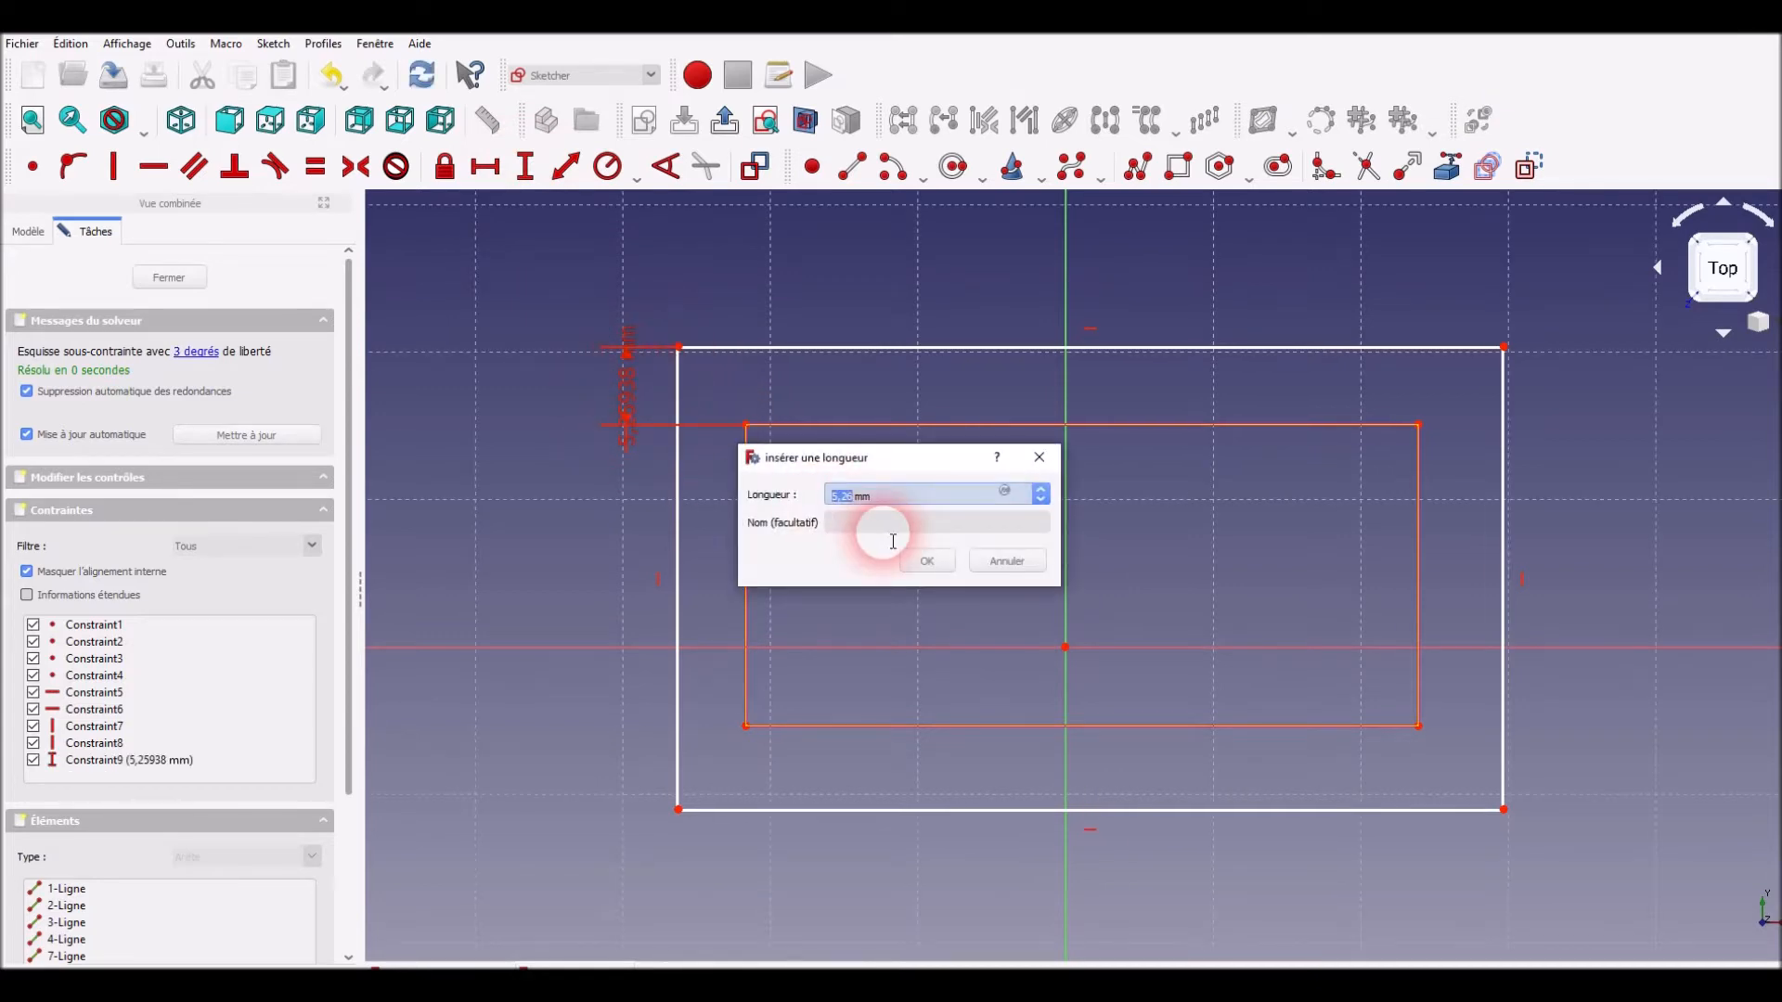
key(Return)
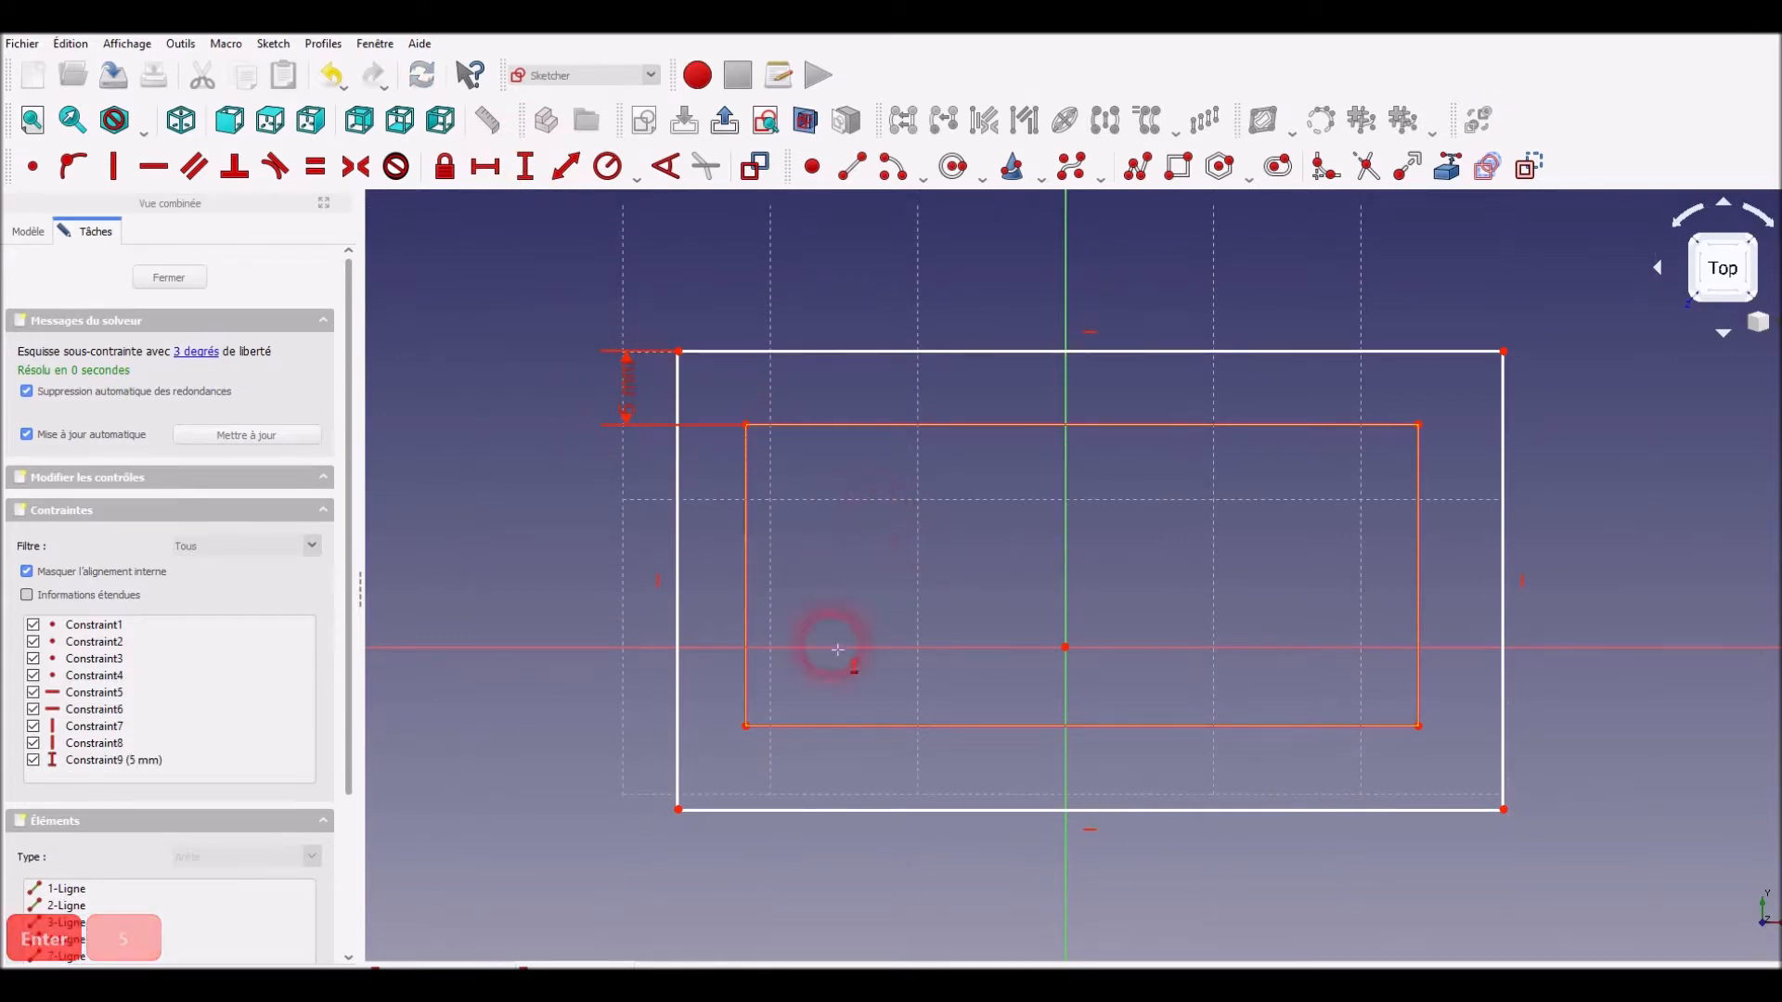
click(678, 810)
click(745, 726)
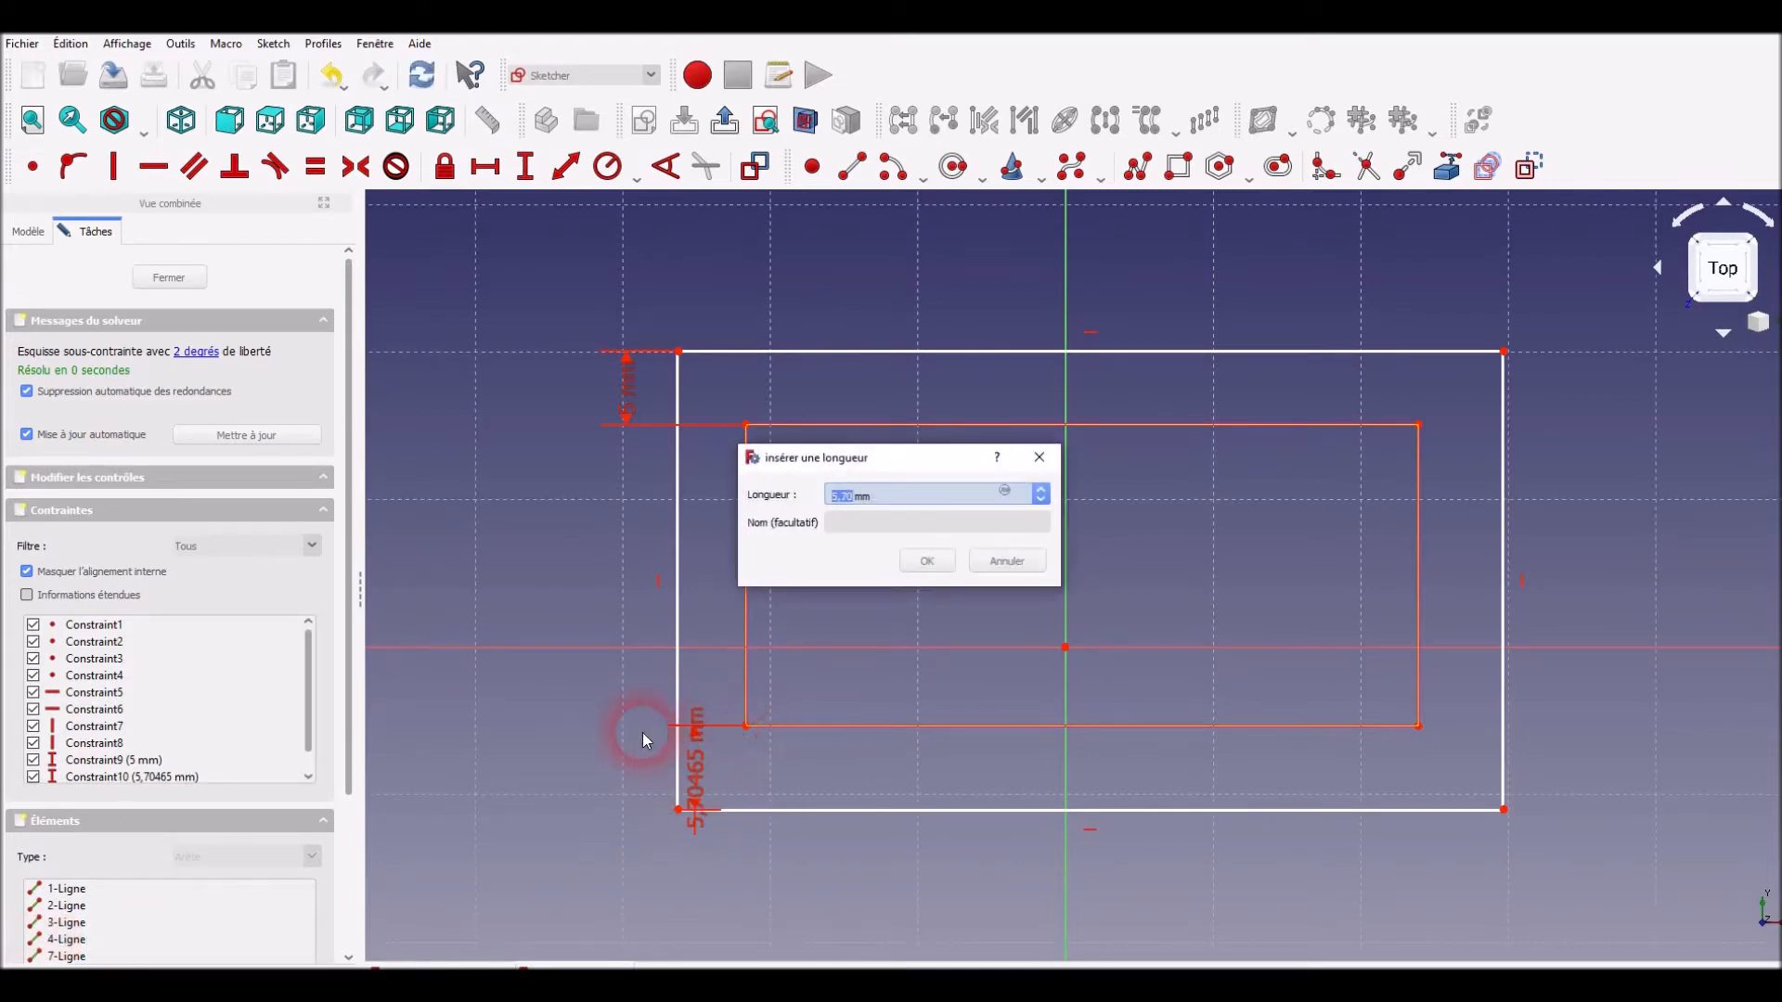
text(5)
key(Return)
Constrain the horizontal distances between the rectangle's upper corners and the matching outline corners to 5 mm each, and close the sketch
click(484, 167)
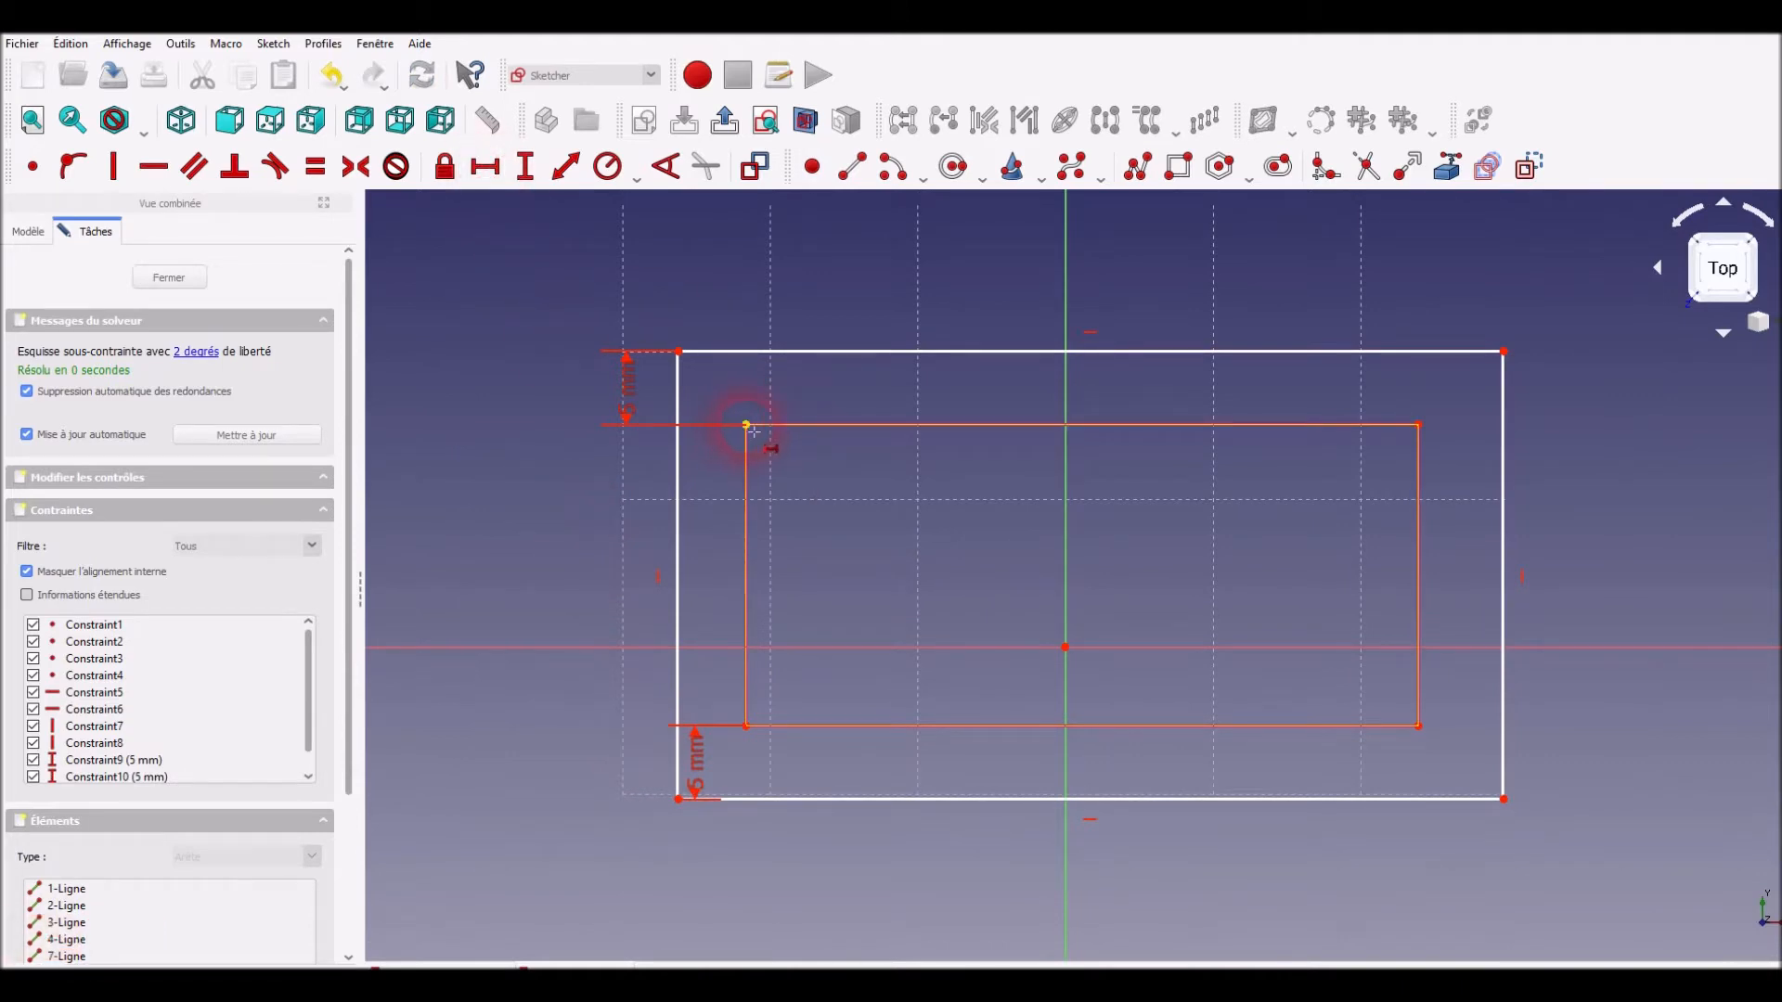
click(679, 352)
text(5)
key(Return)
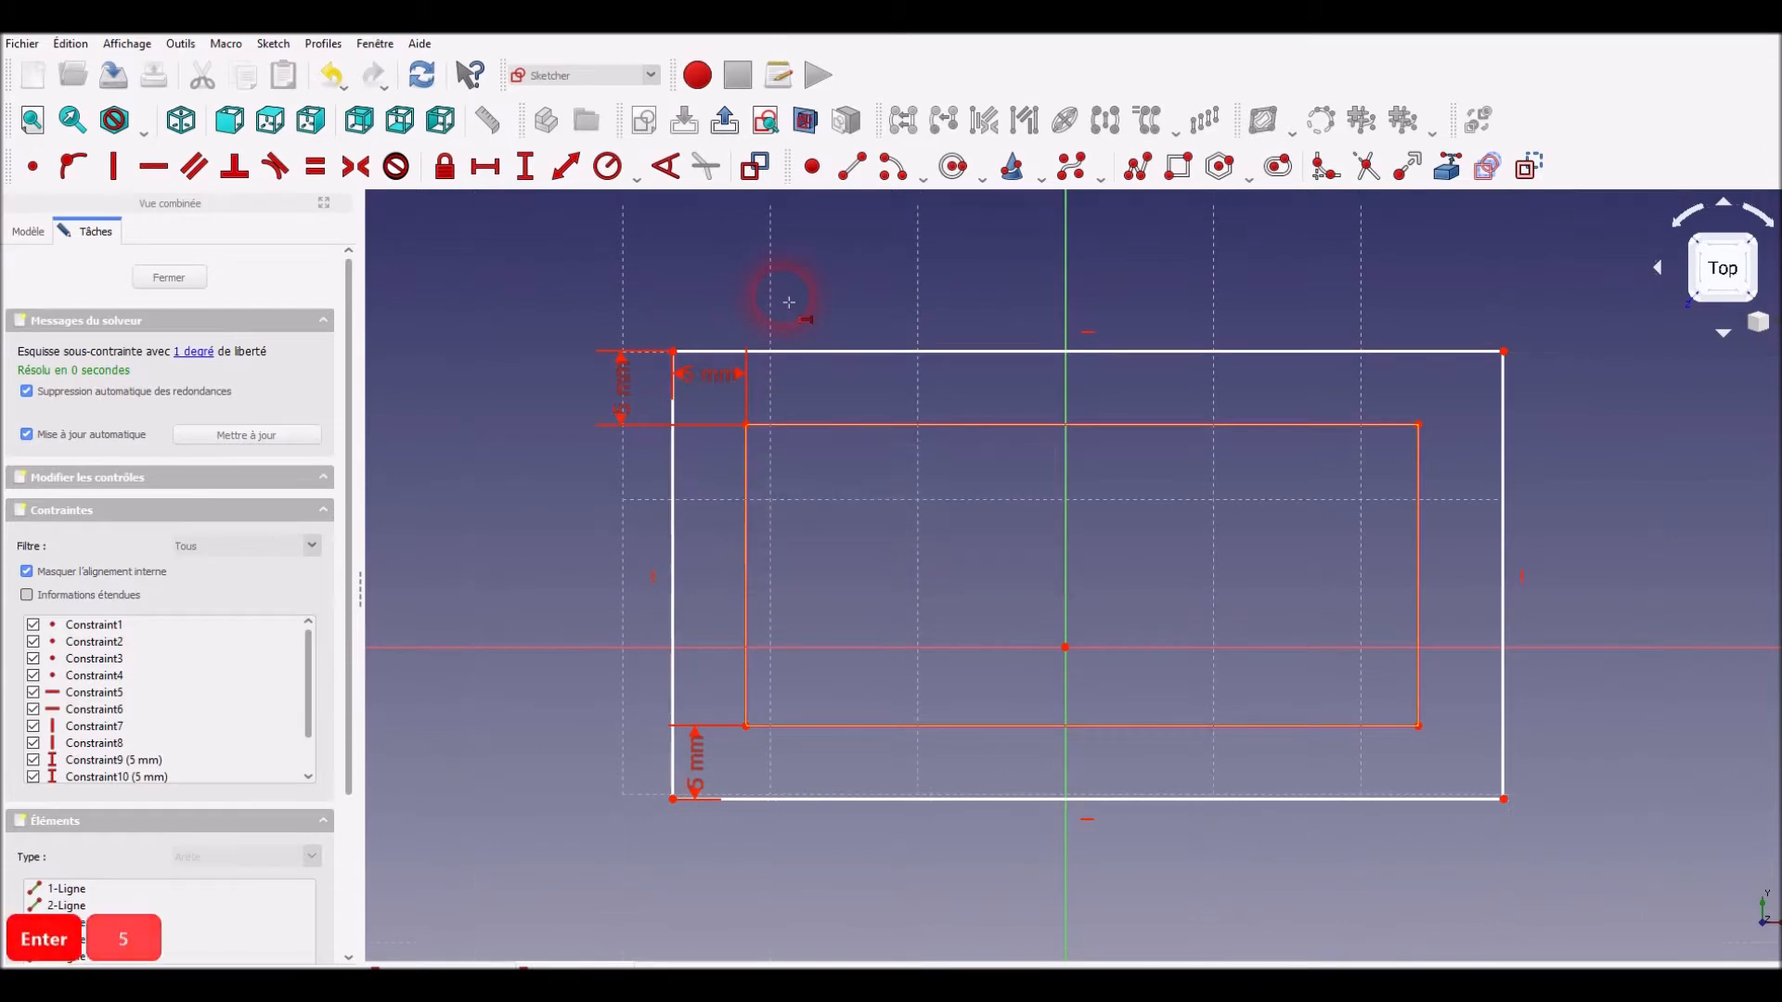
click(1417, 426)
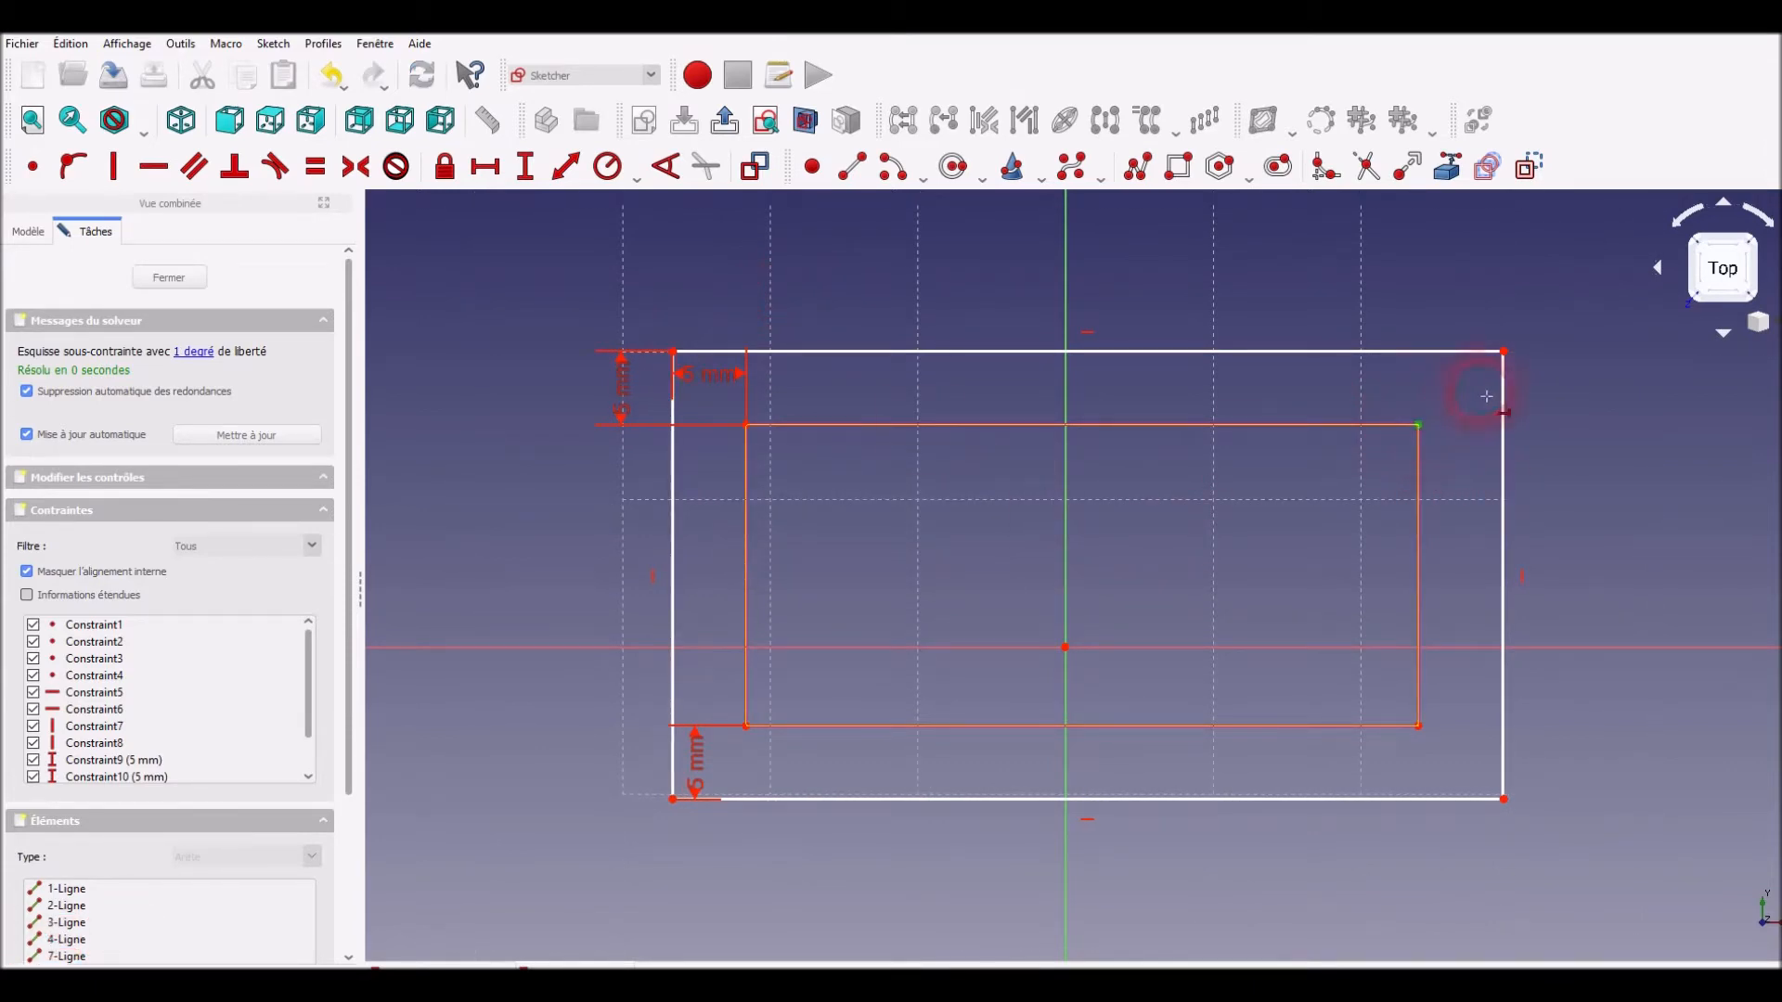
click(1505, 354)
key(l)
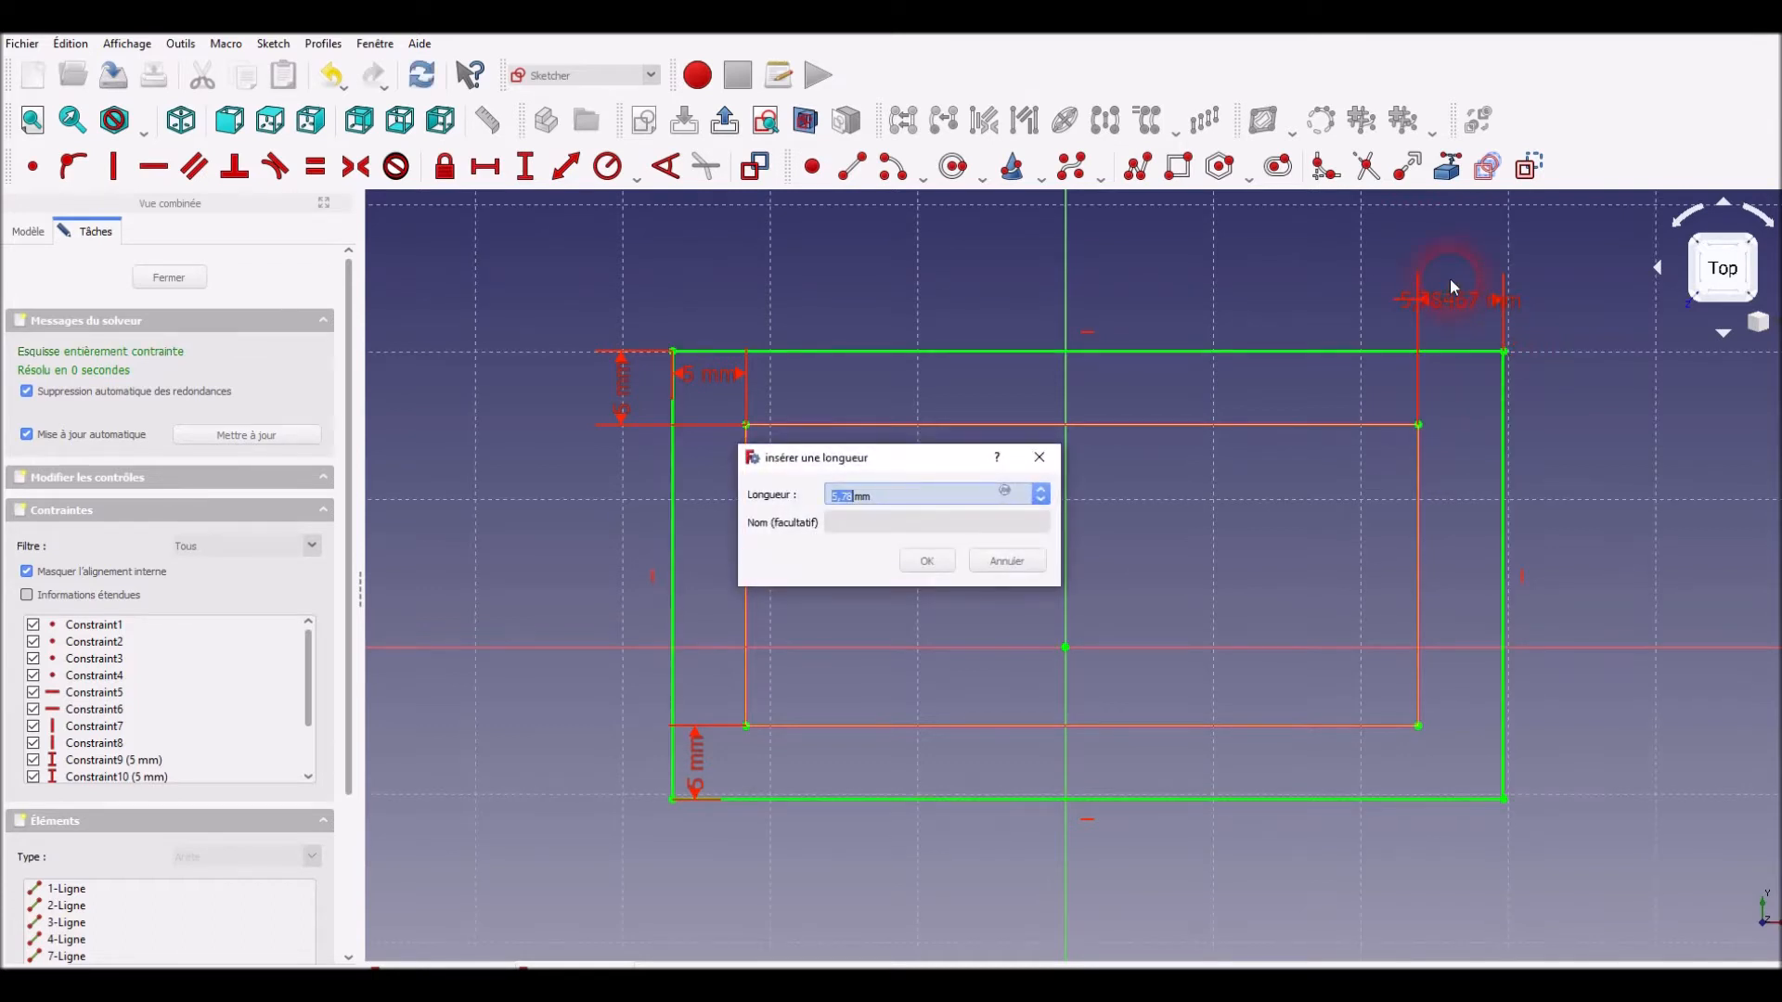
text(5)
key(Return)
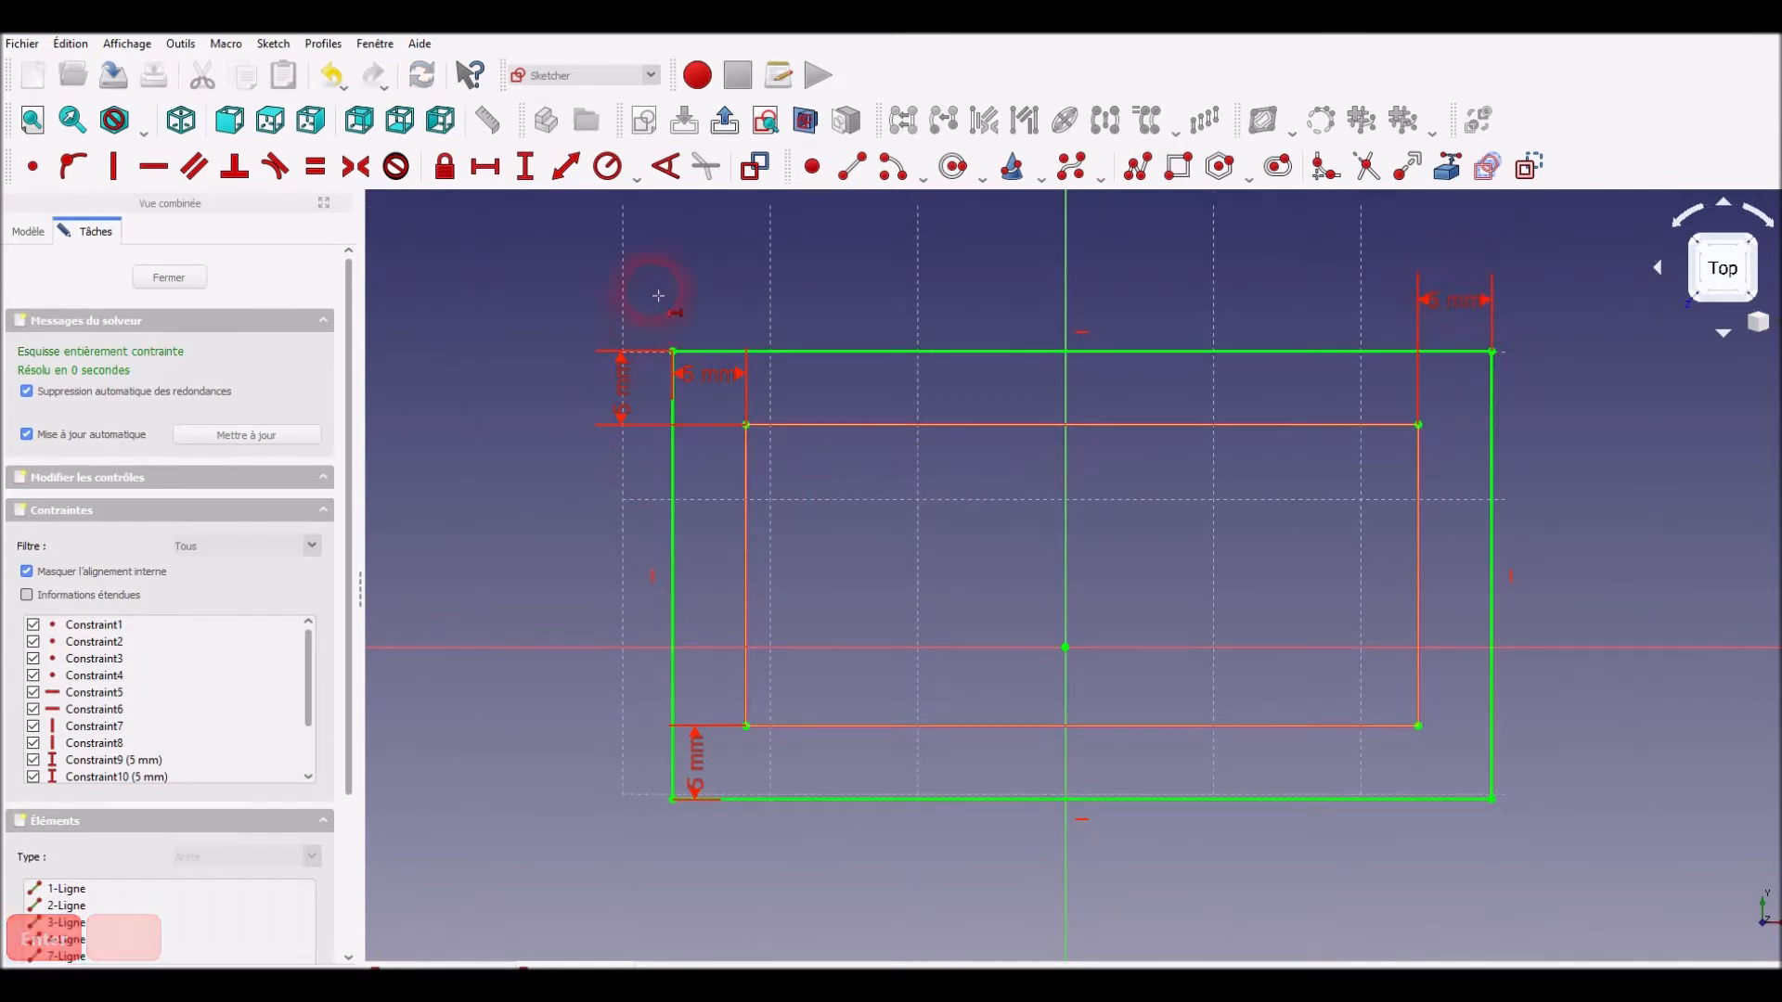
click(158, 281)
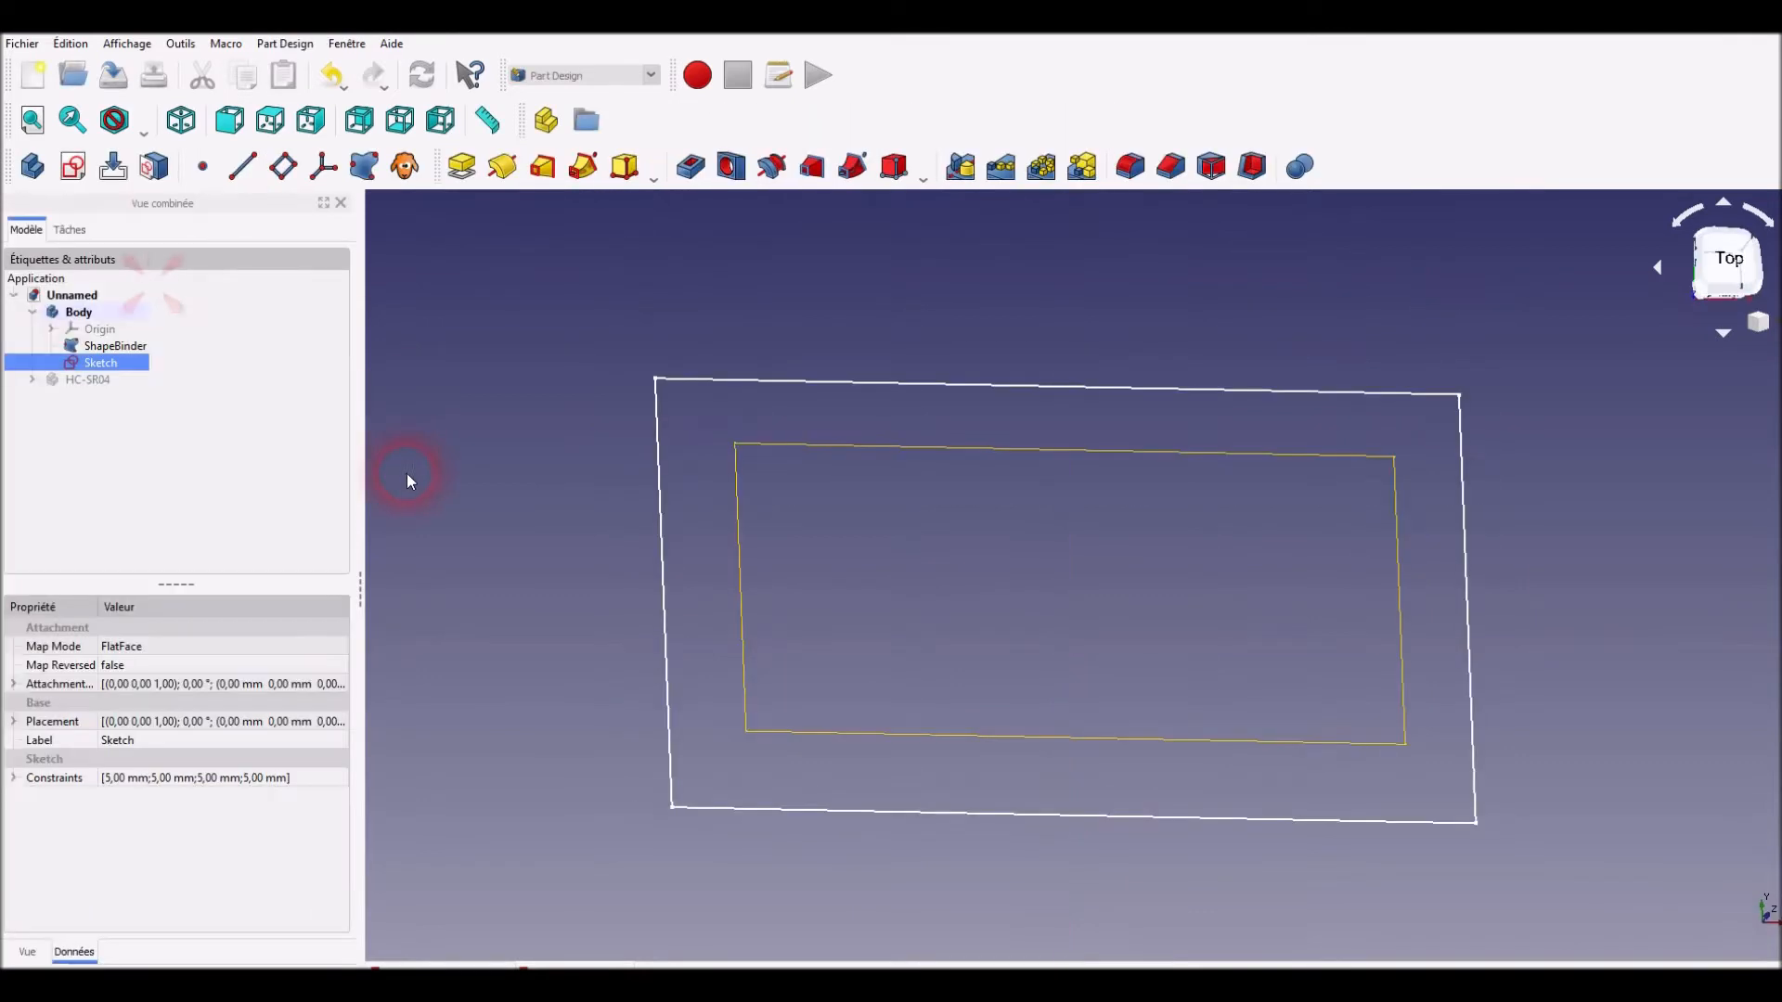
Pad the rectangle sketch to a length of 3 mm
click(460, 176)
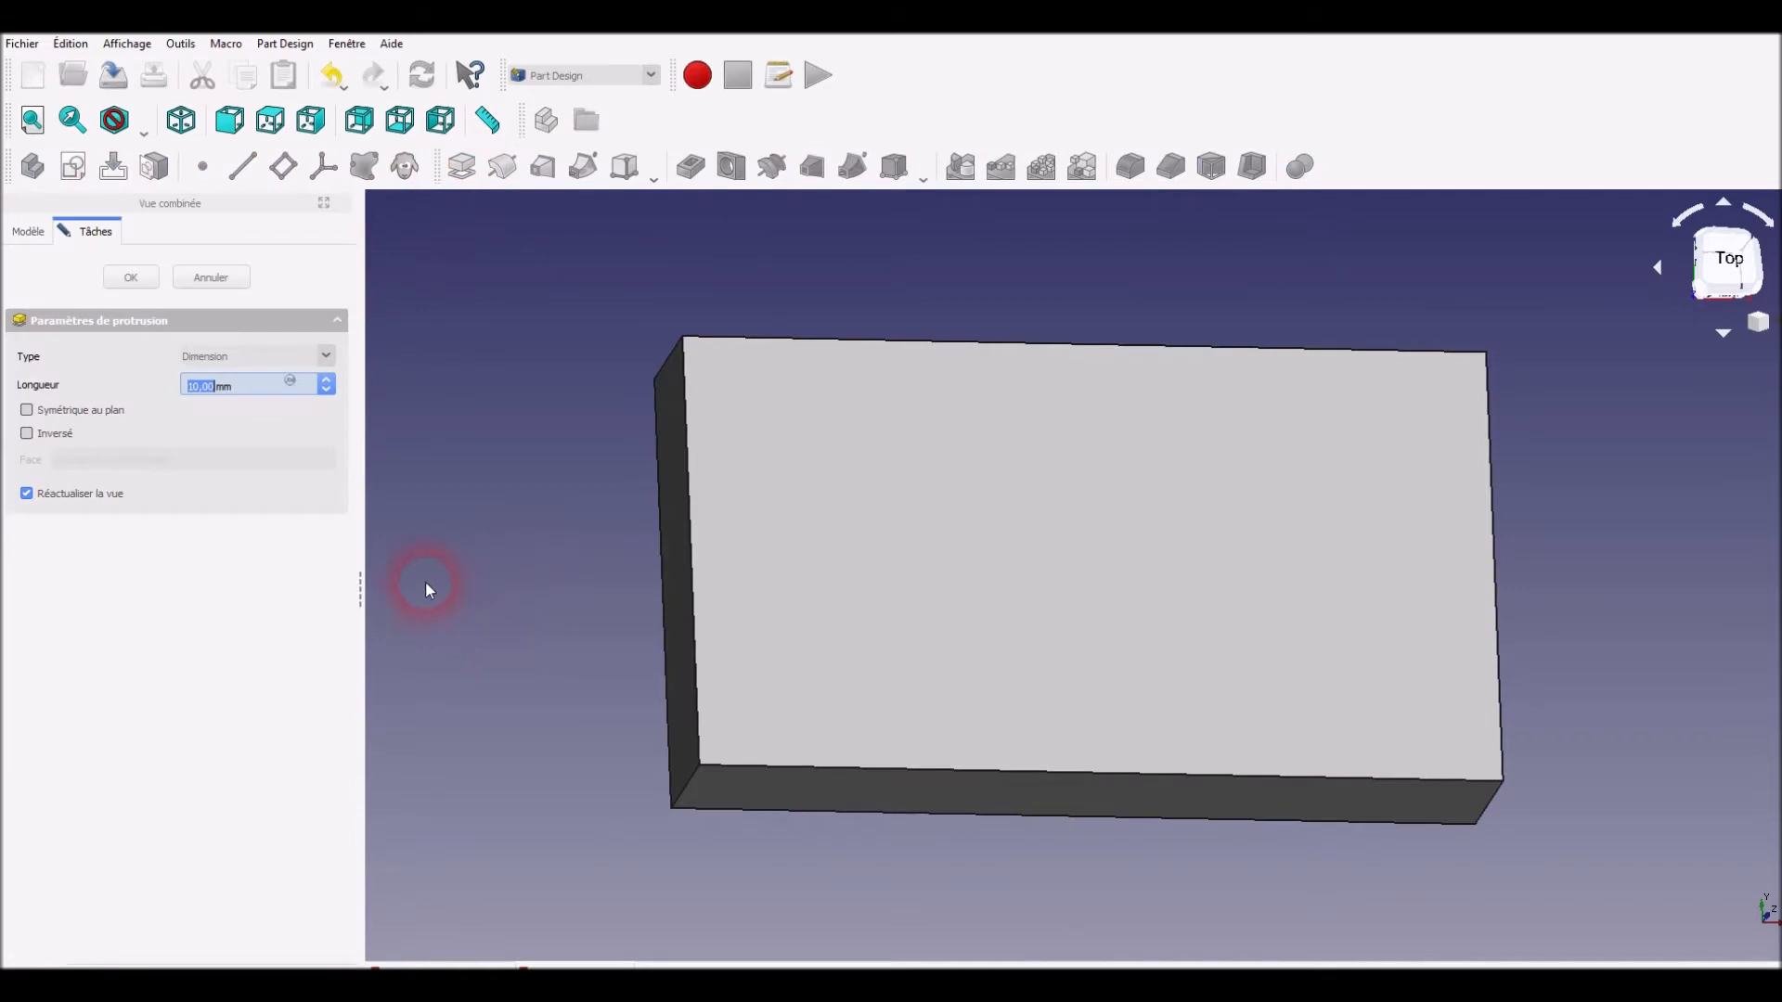
text(2)
key(Return)
scroll(425, 582, up, 5)
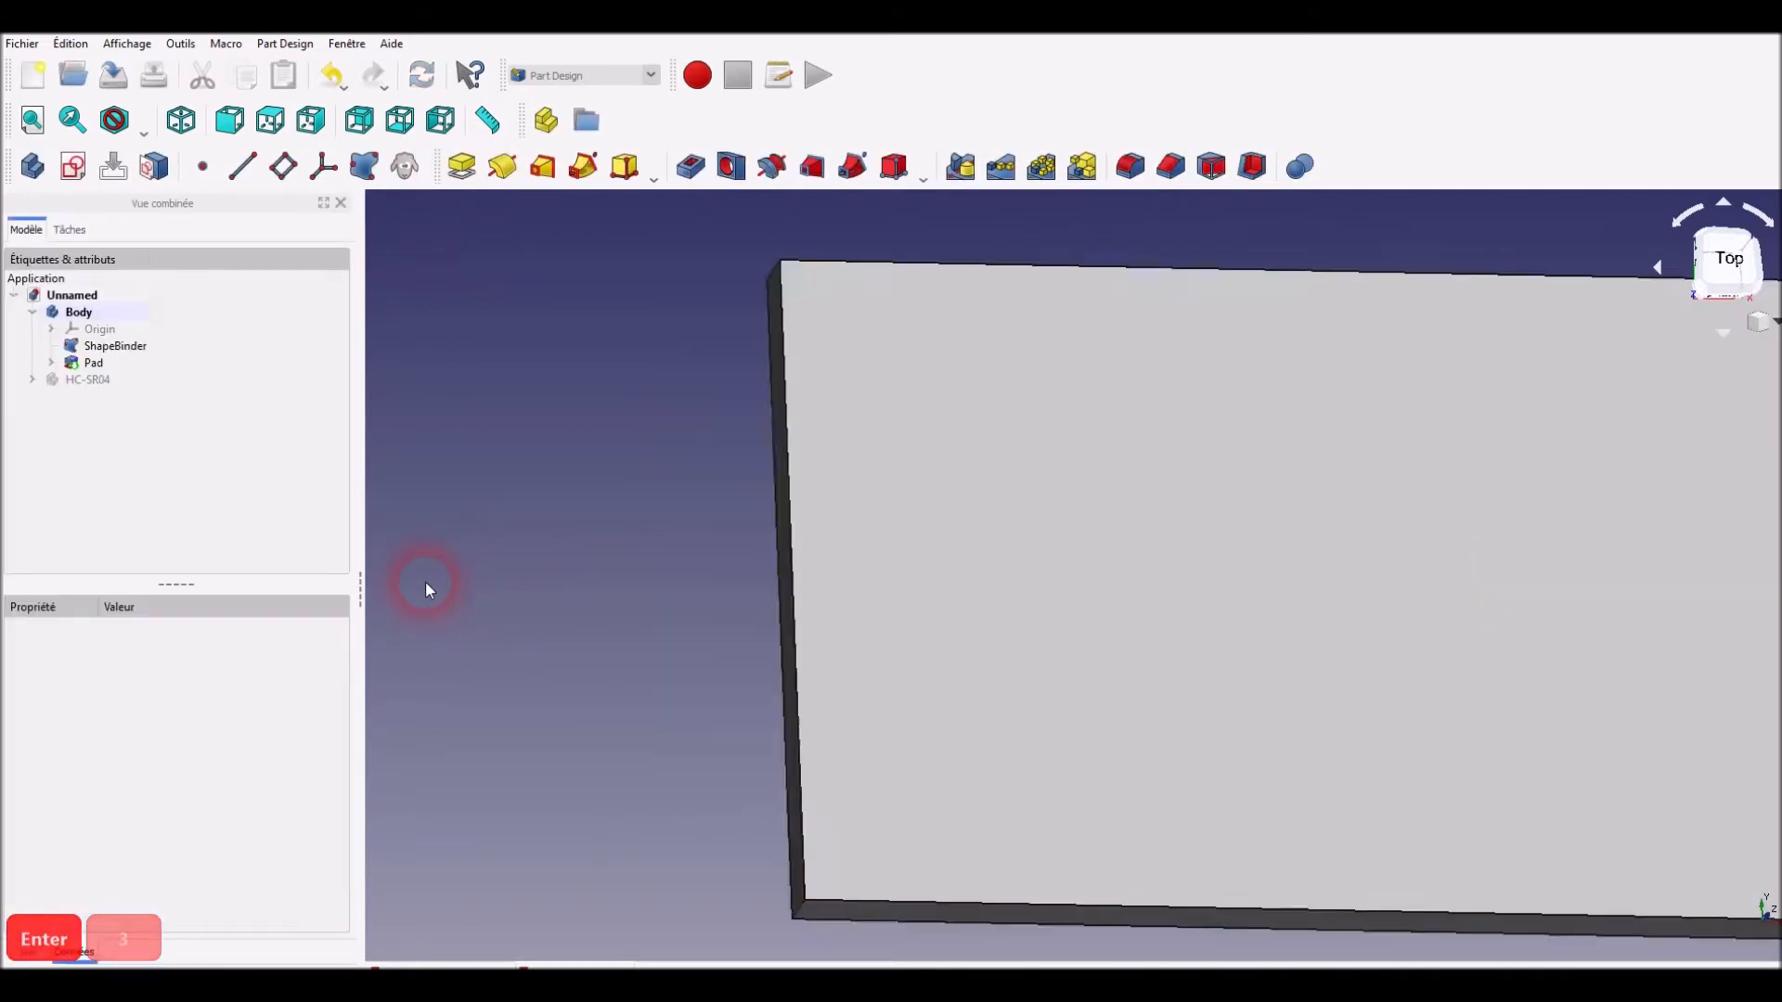
scroll(748, 612, down, 5)
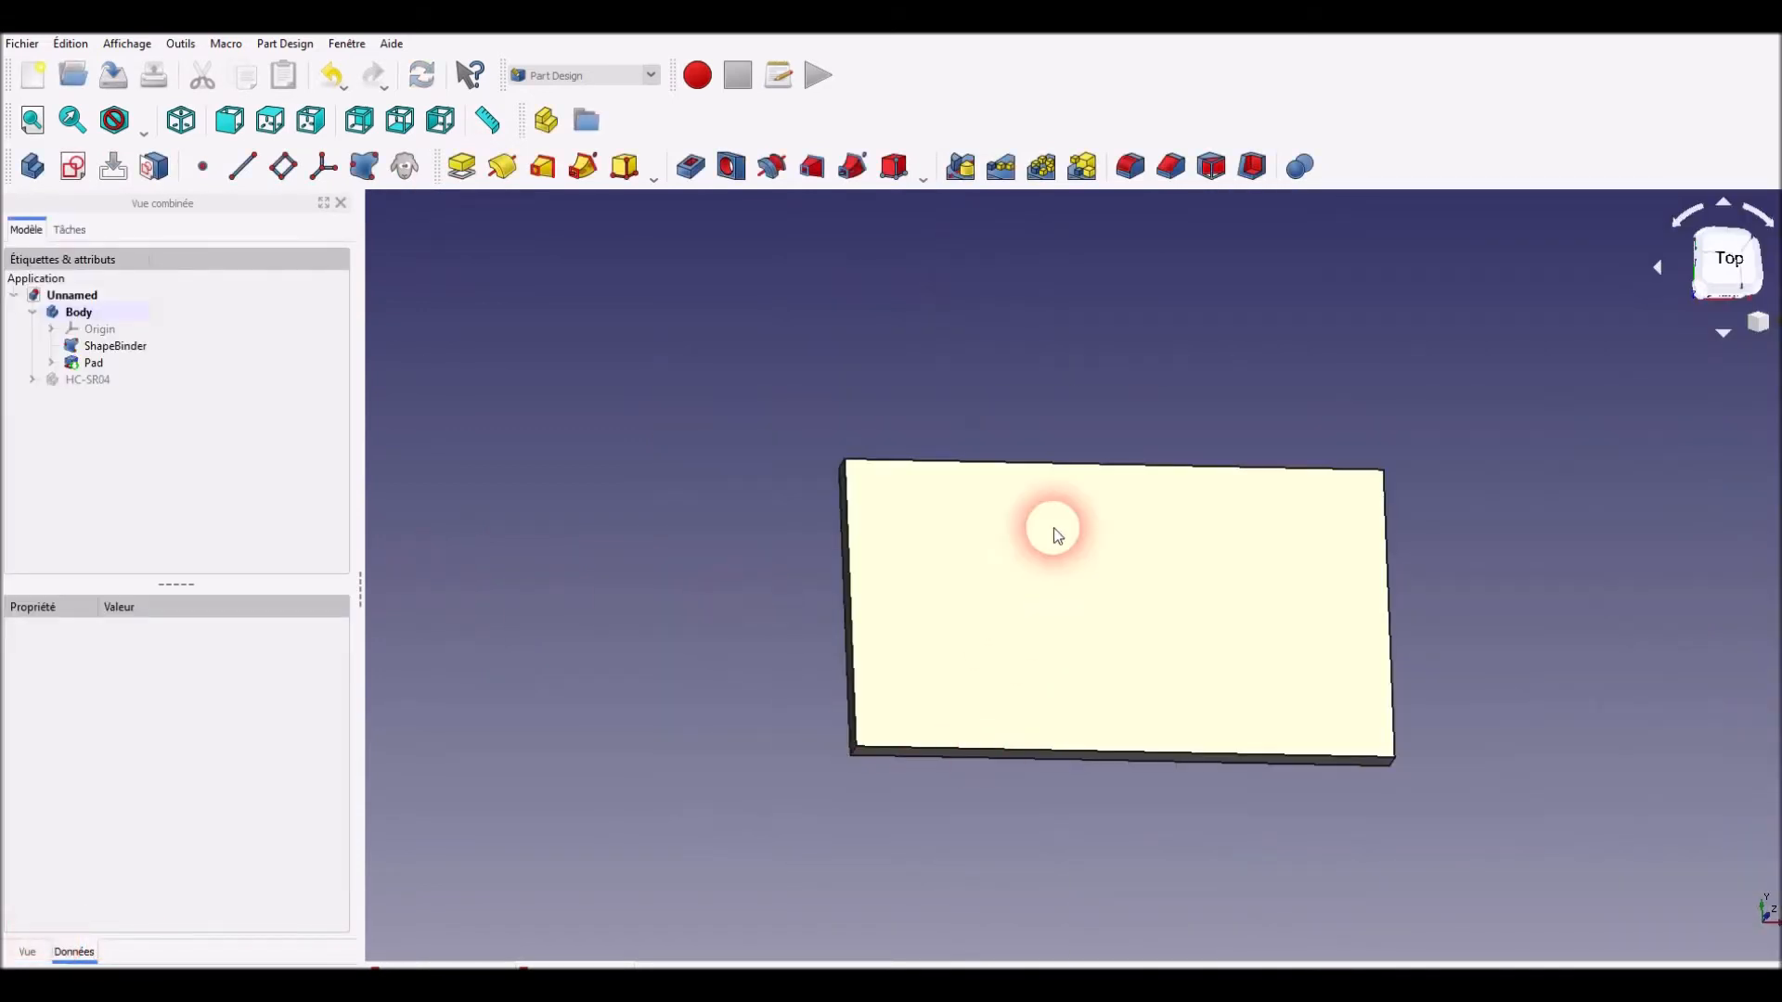
Show the HC-SR04 sensor model again and examine from several angles how its transducers and oscillator pass through the plate
click(60, 380)
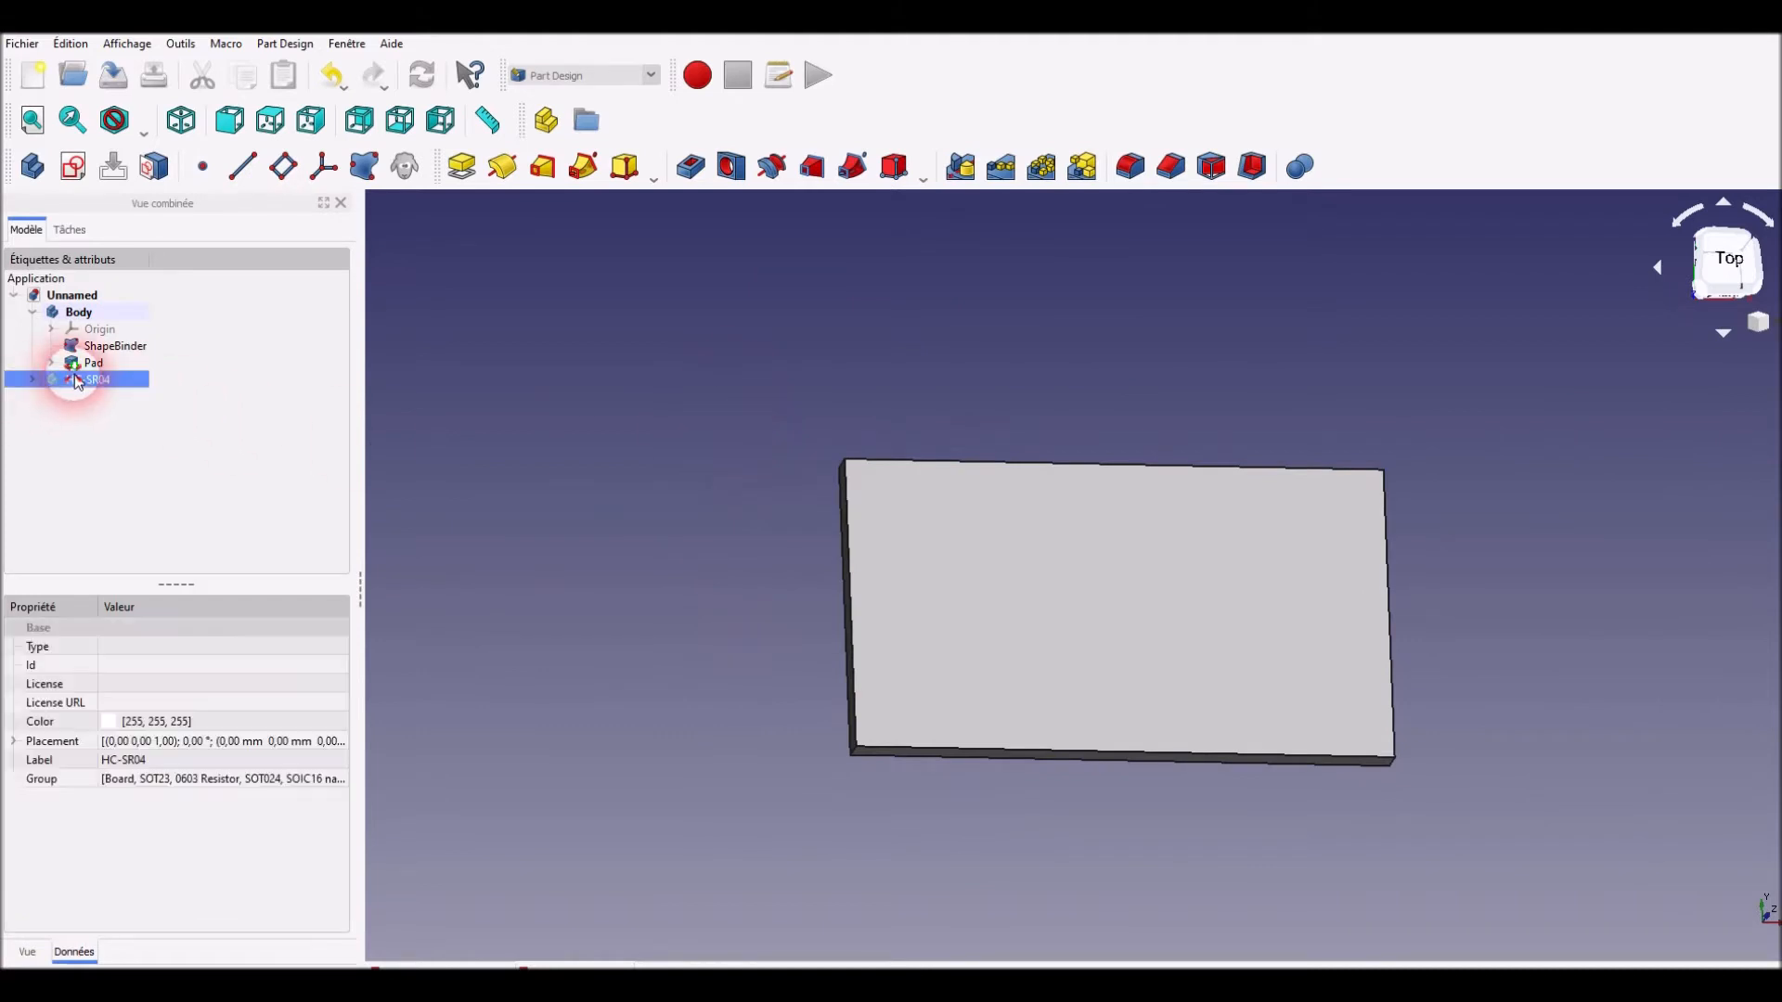
key(space)
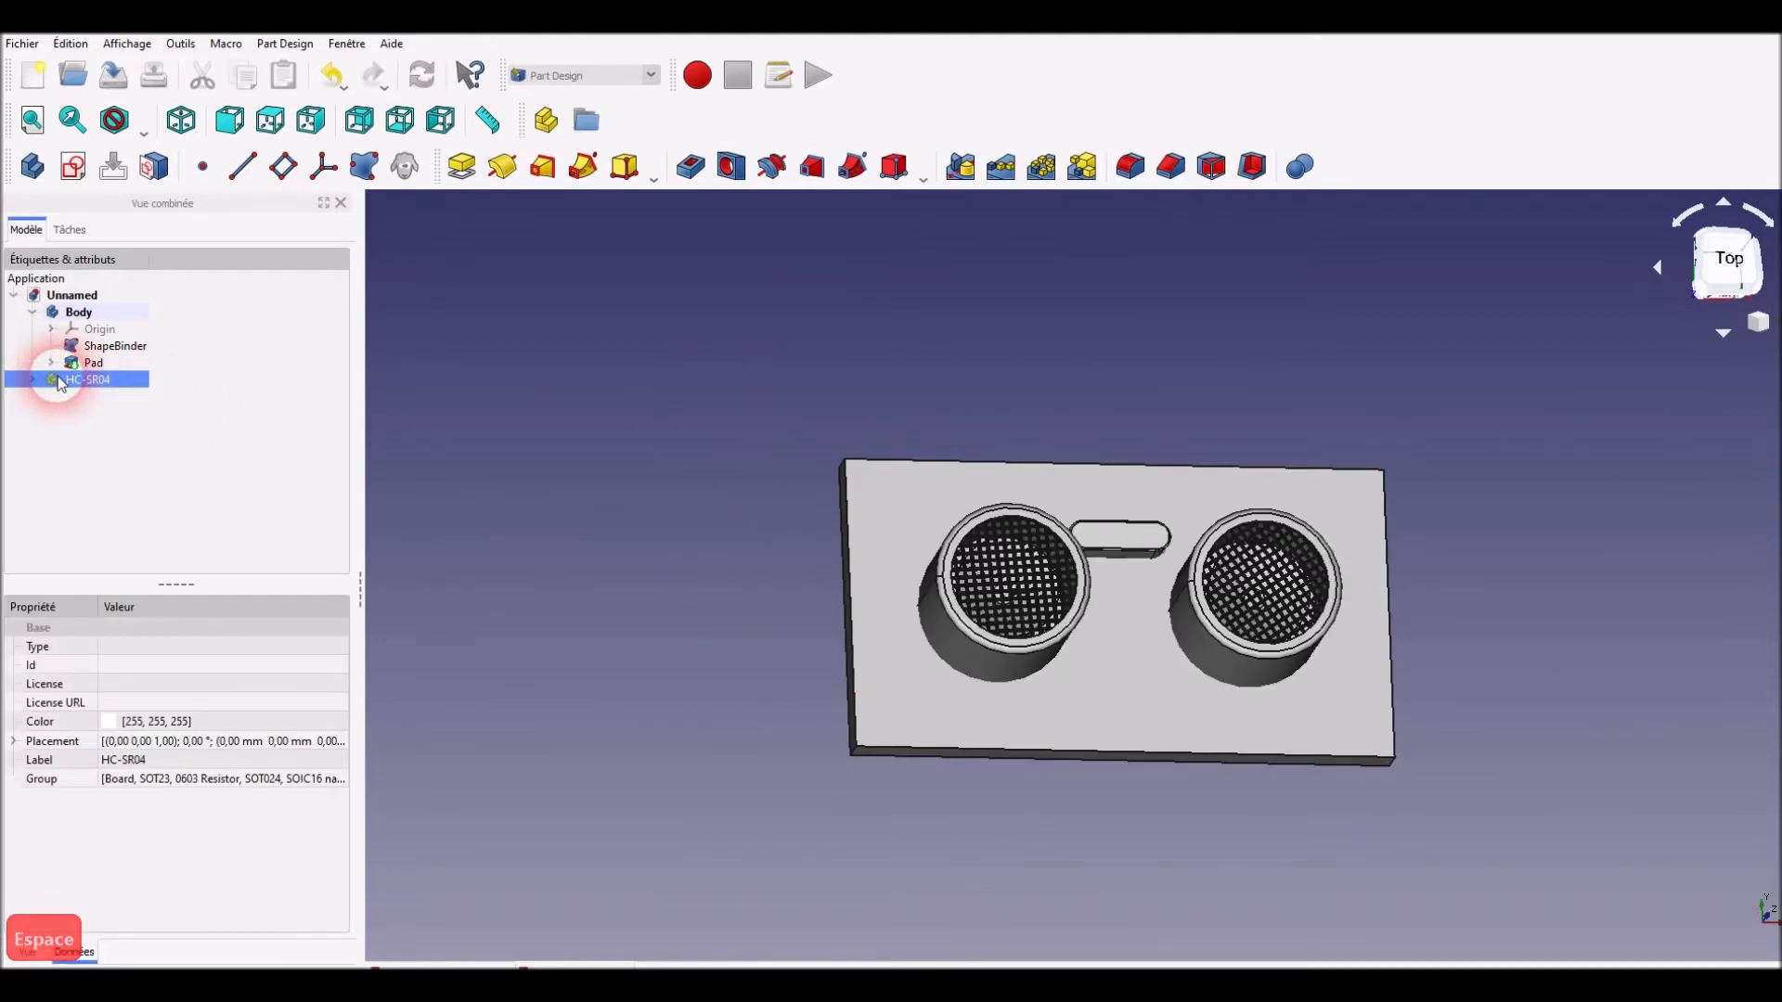
drag(599, 598, 1015, 571)
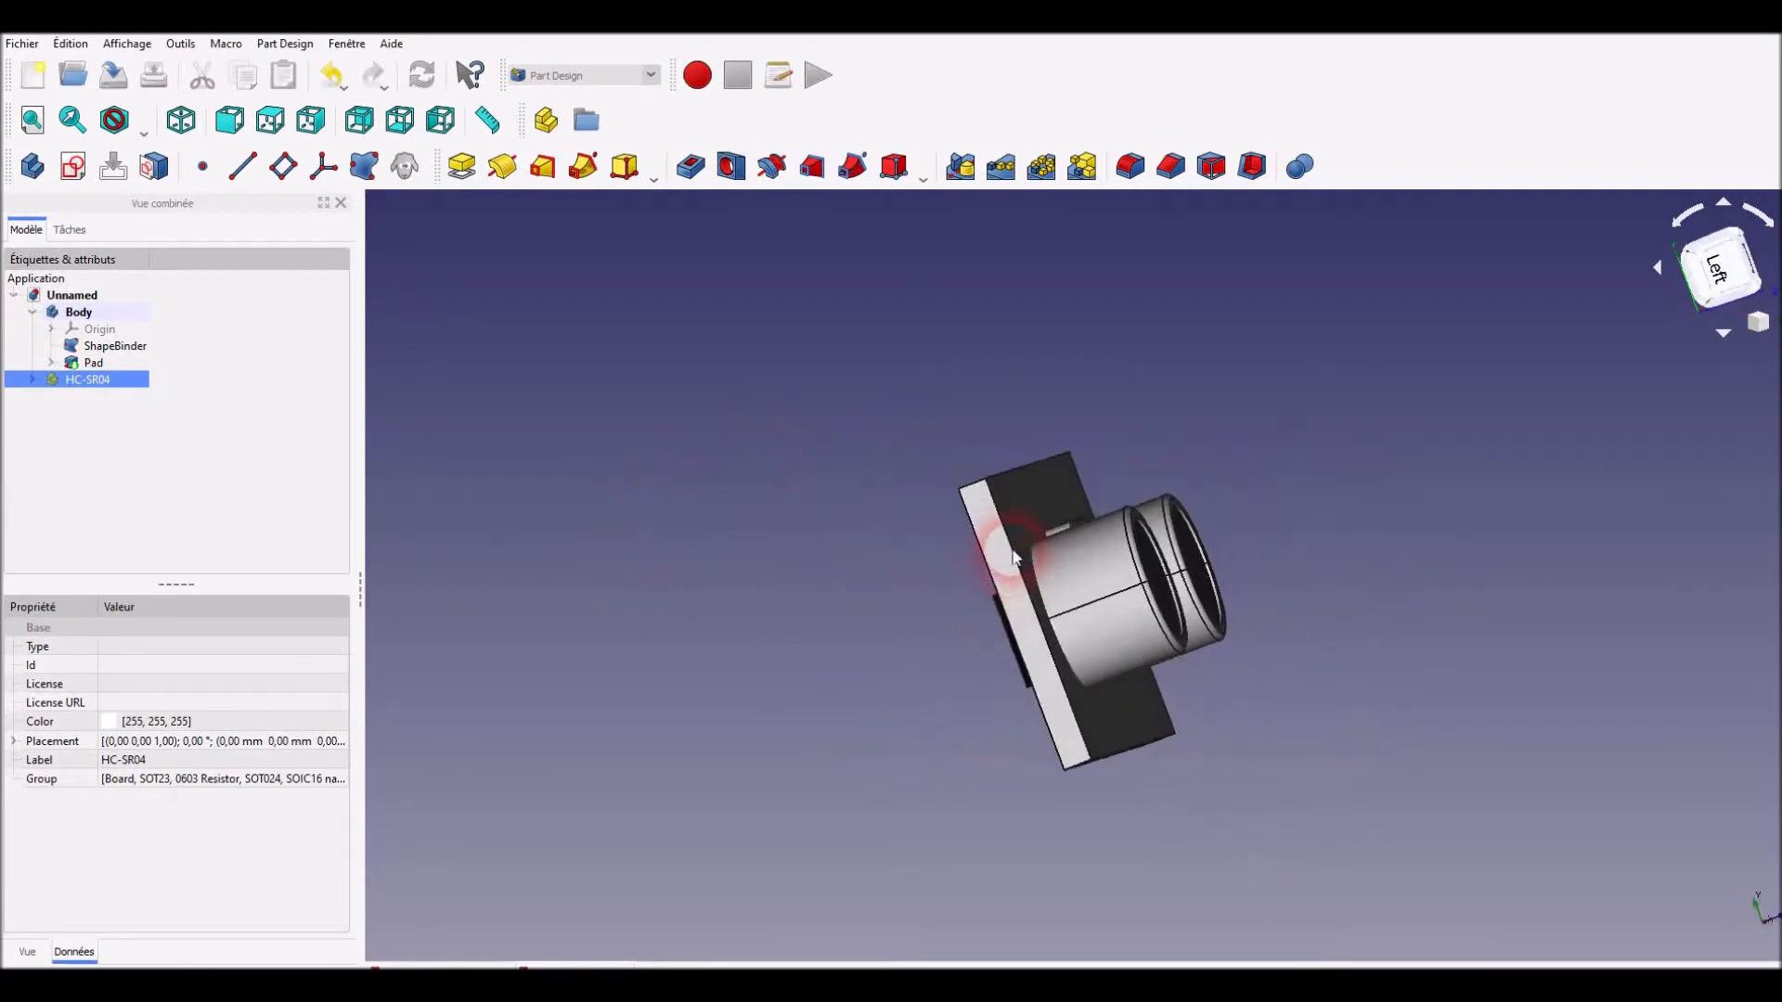
drag(1211, 728, 752, 638)
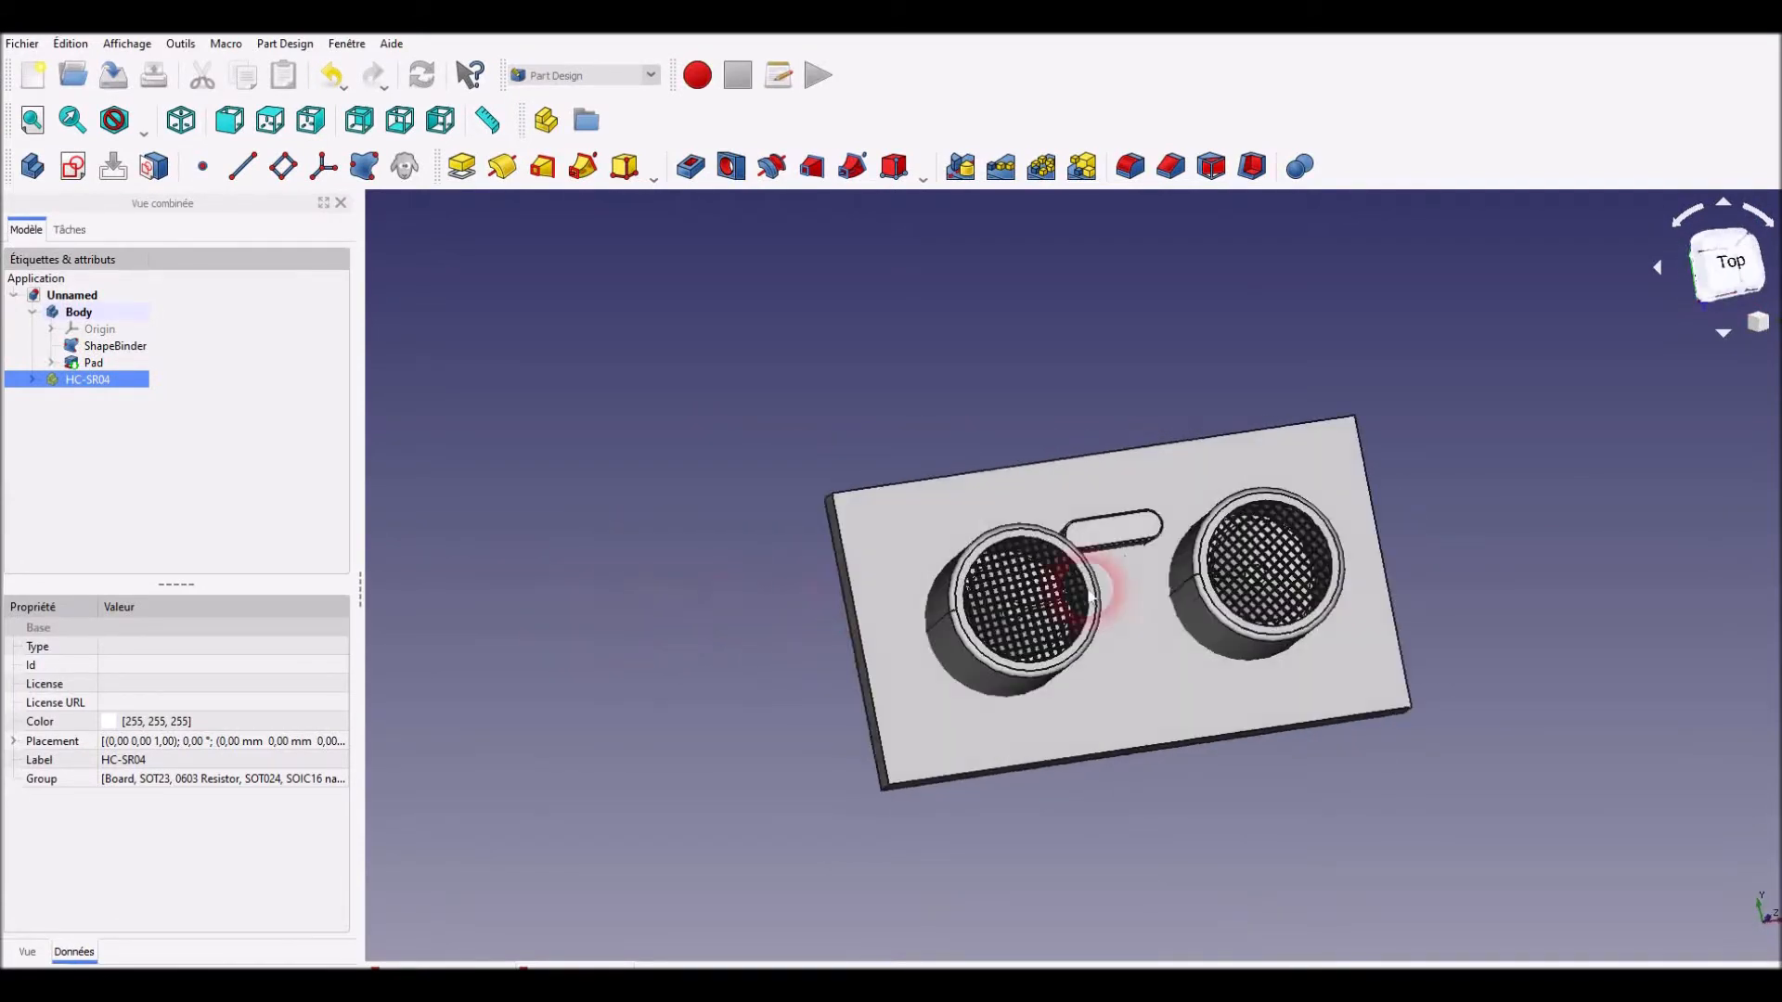
drag(1392, 541, 1336, 603)
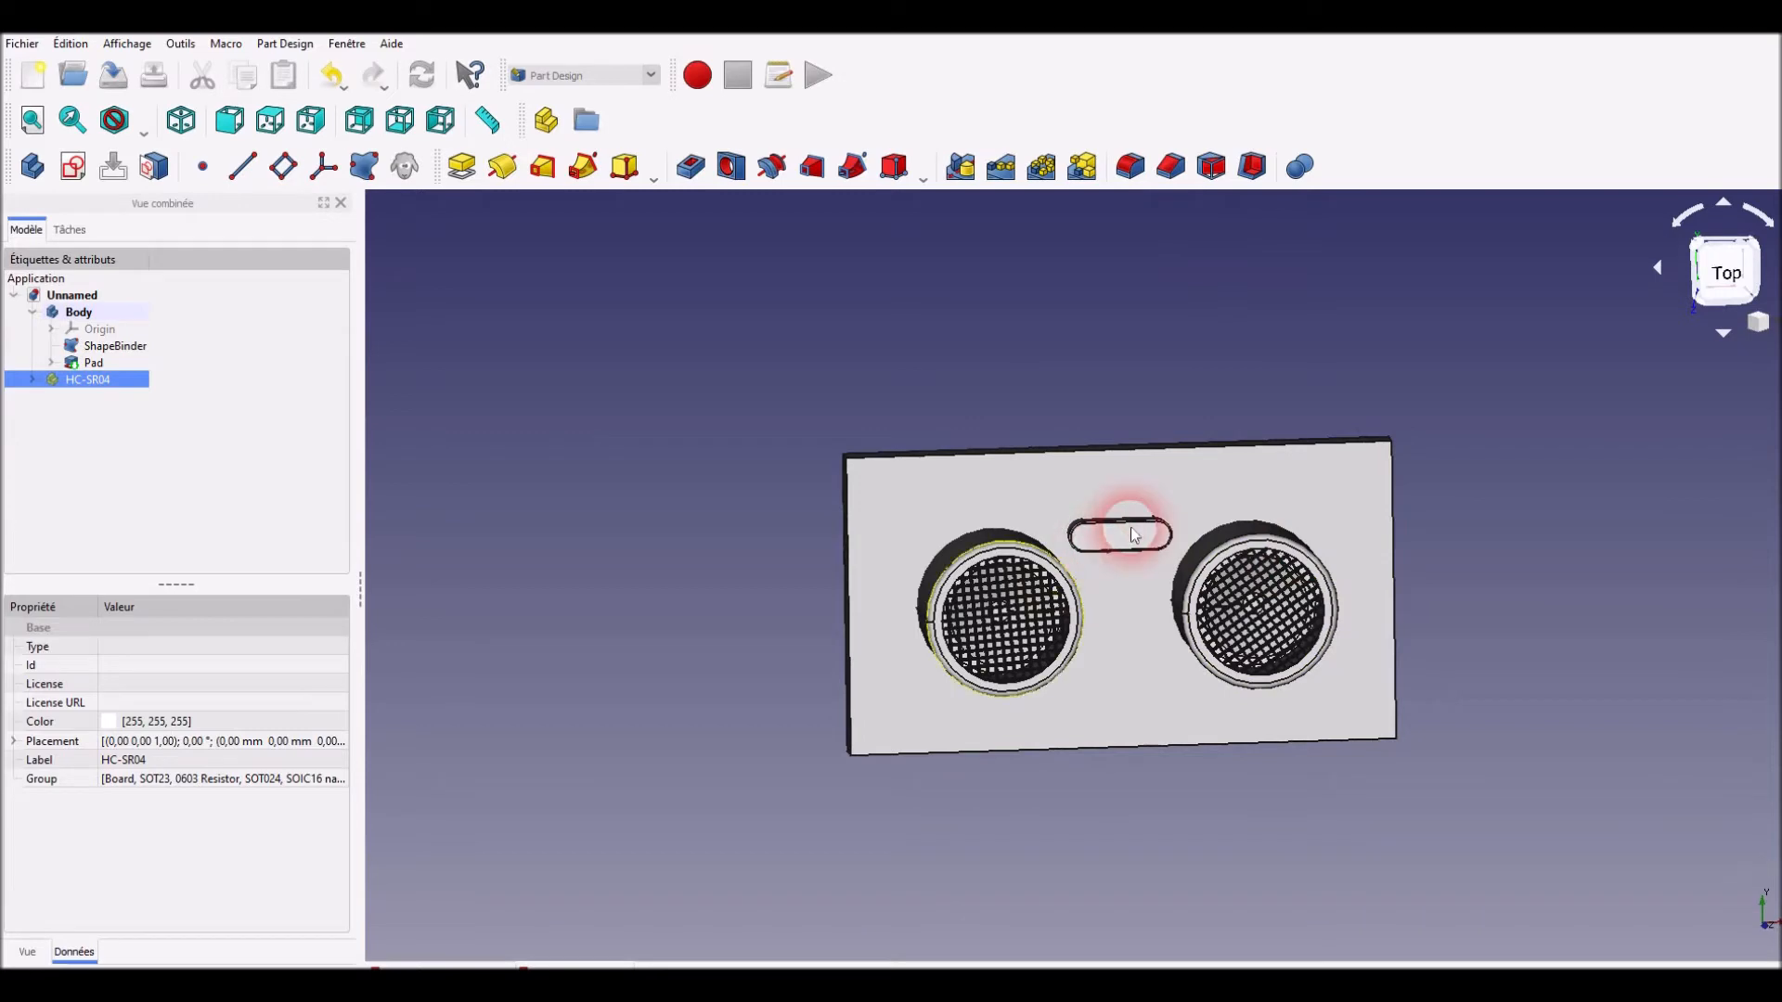
drag(753, 529, 823, 529)
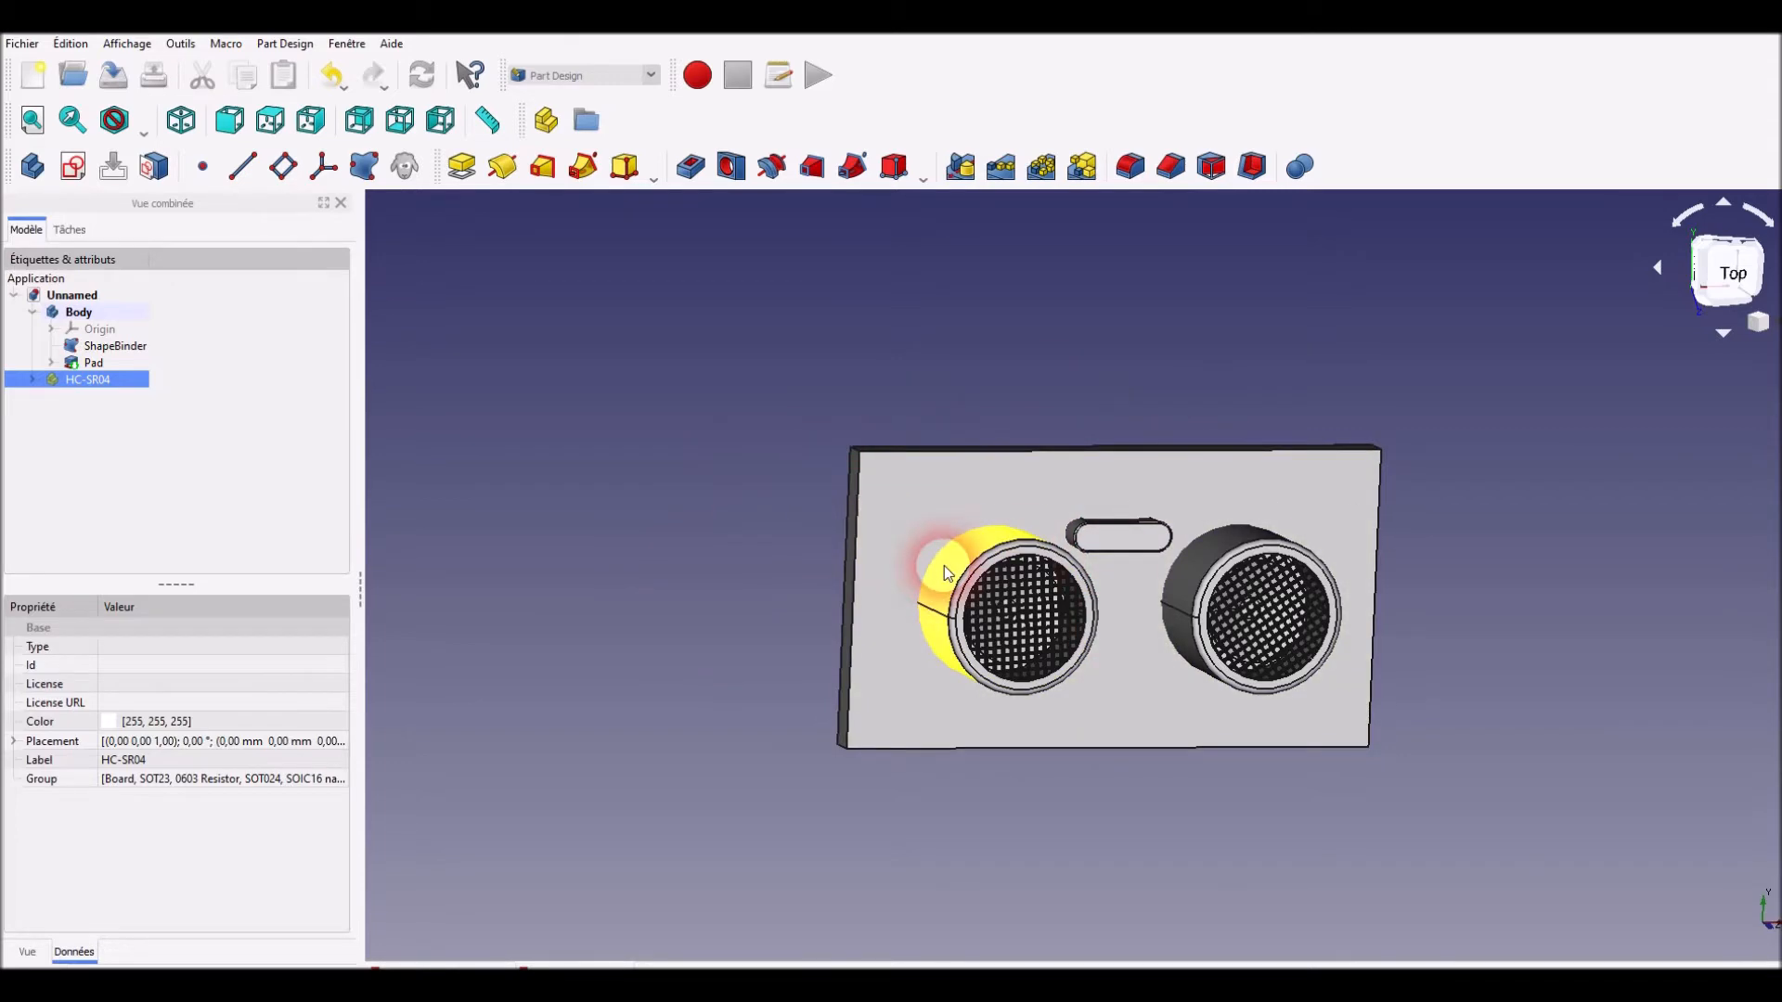
Create a second shape binder in the body from the outer circular front edges of the two transducers
scroll(944, 553, down, 4)
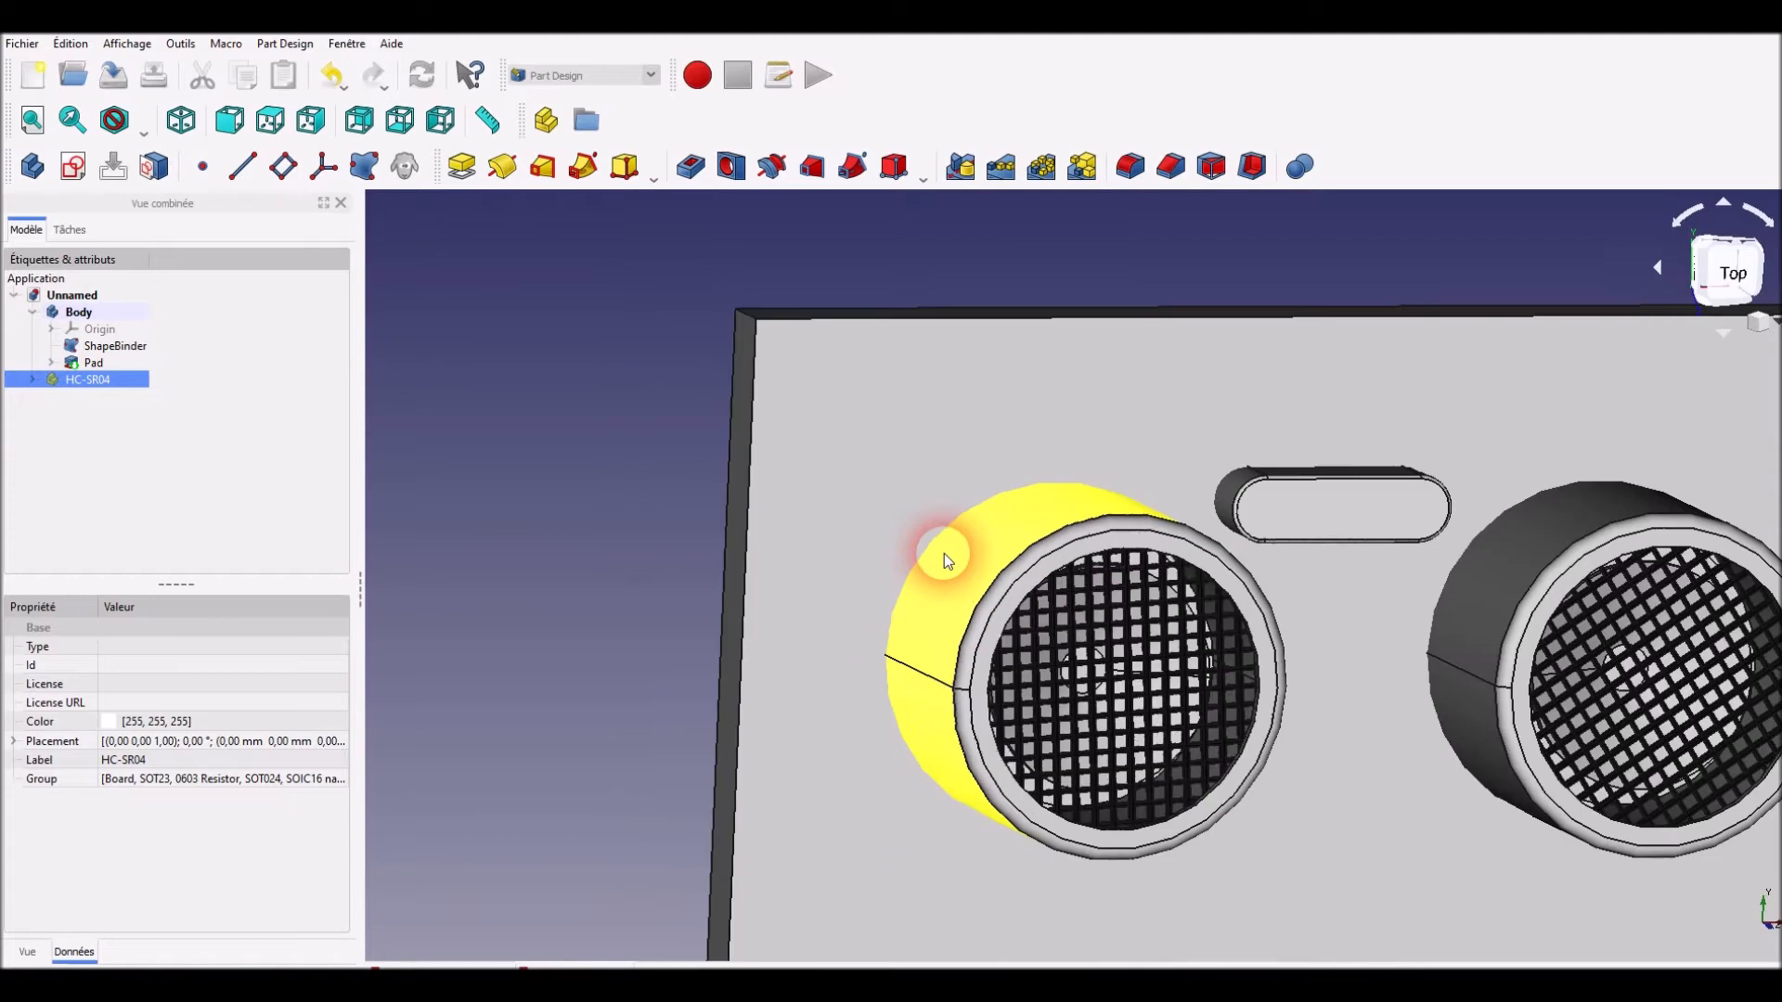
middle_drag(1420, 401, 1111, 327)
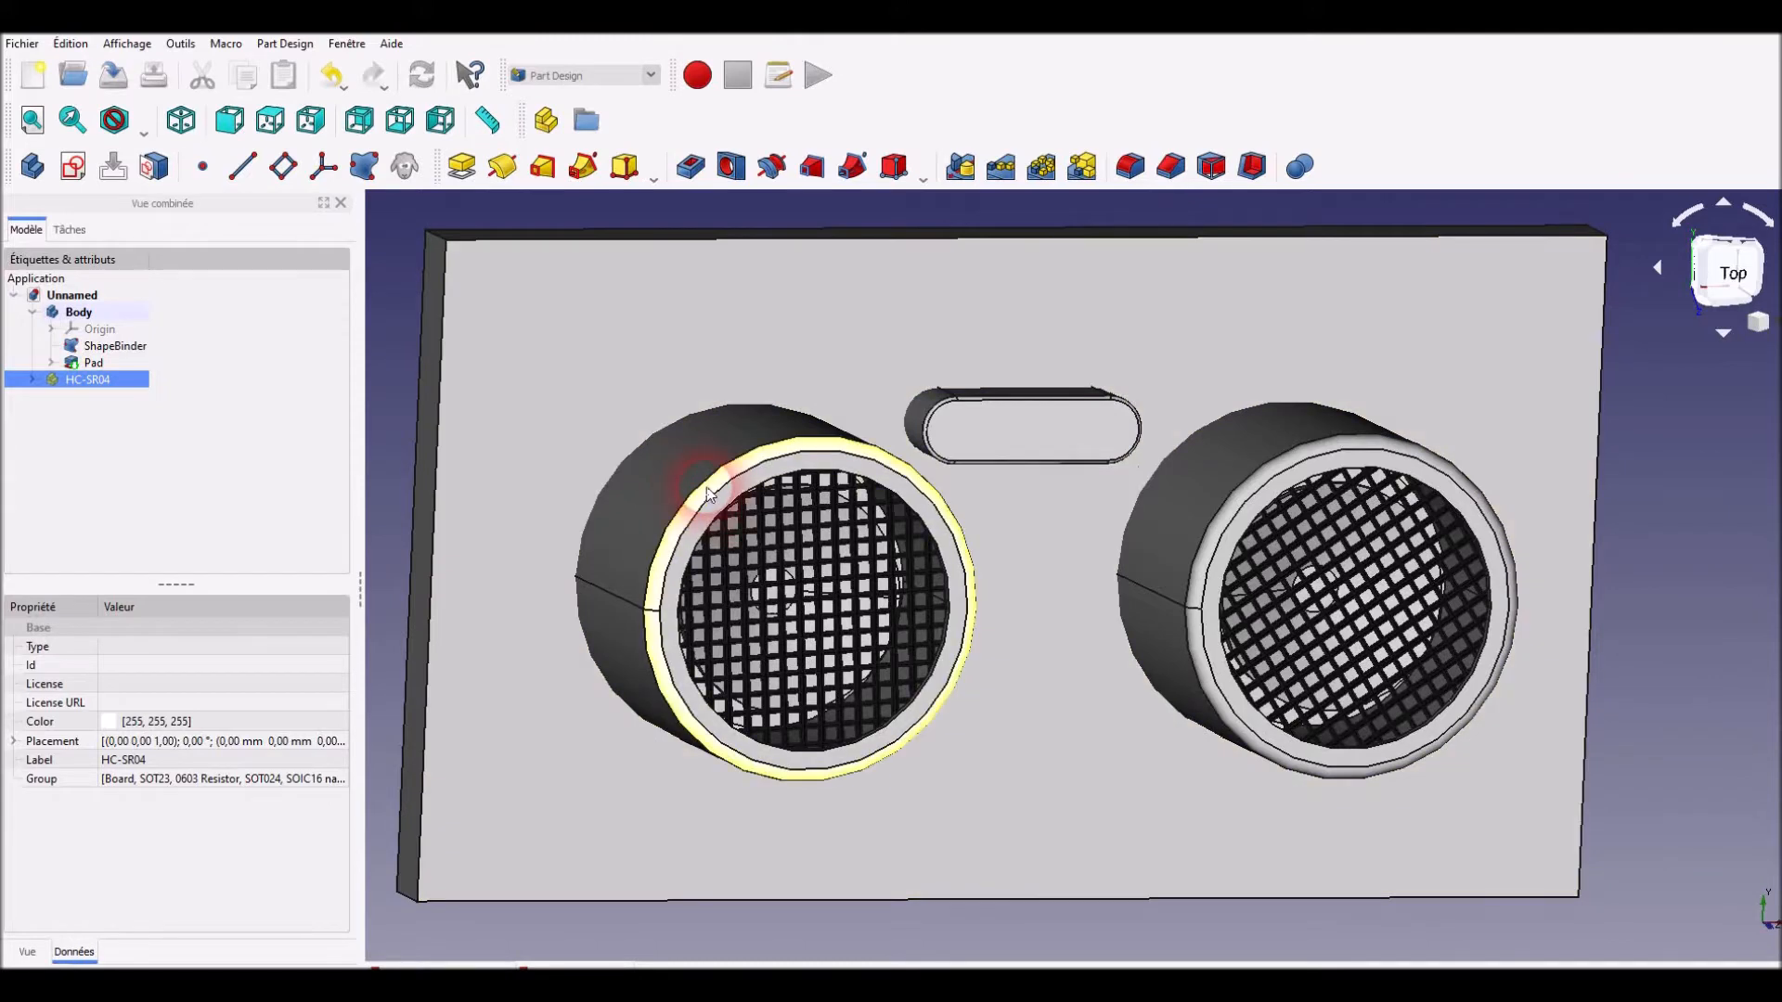
click(704, 480)
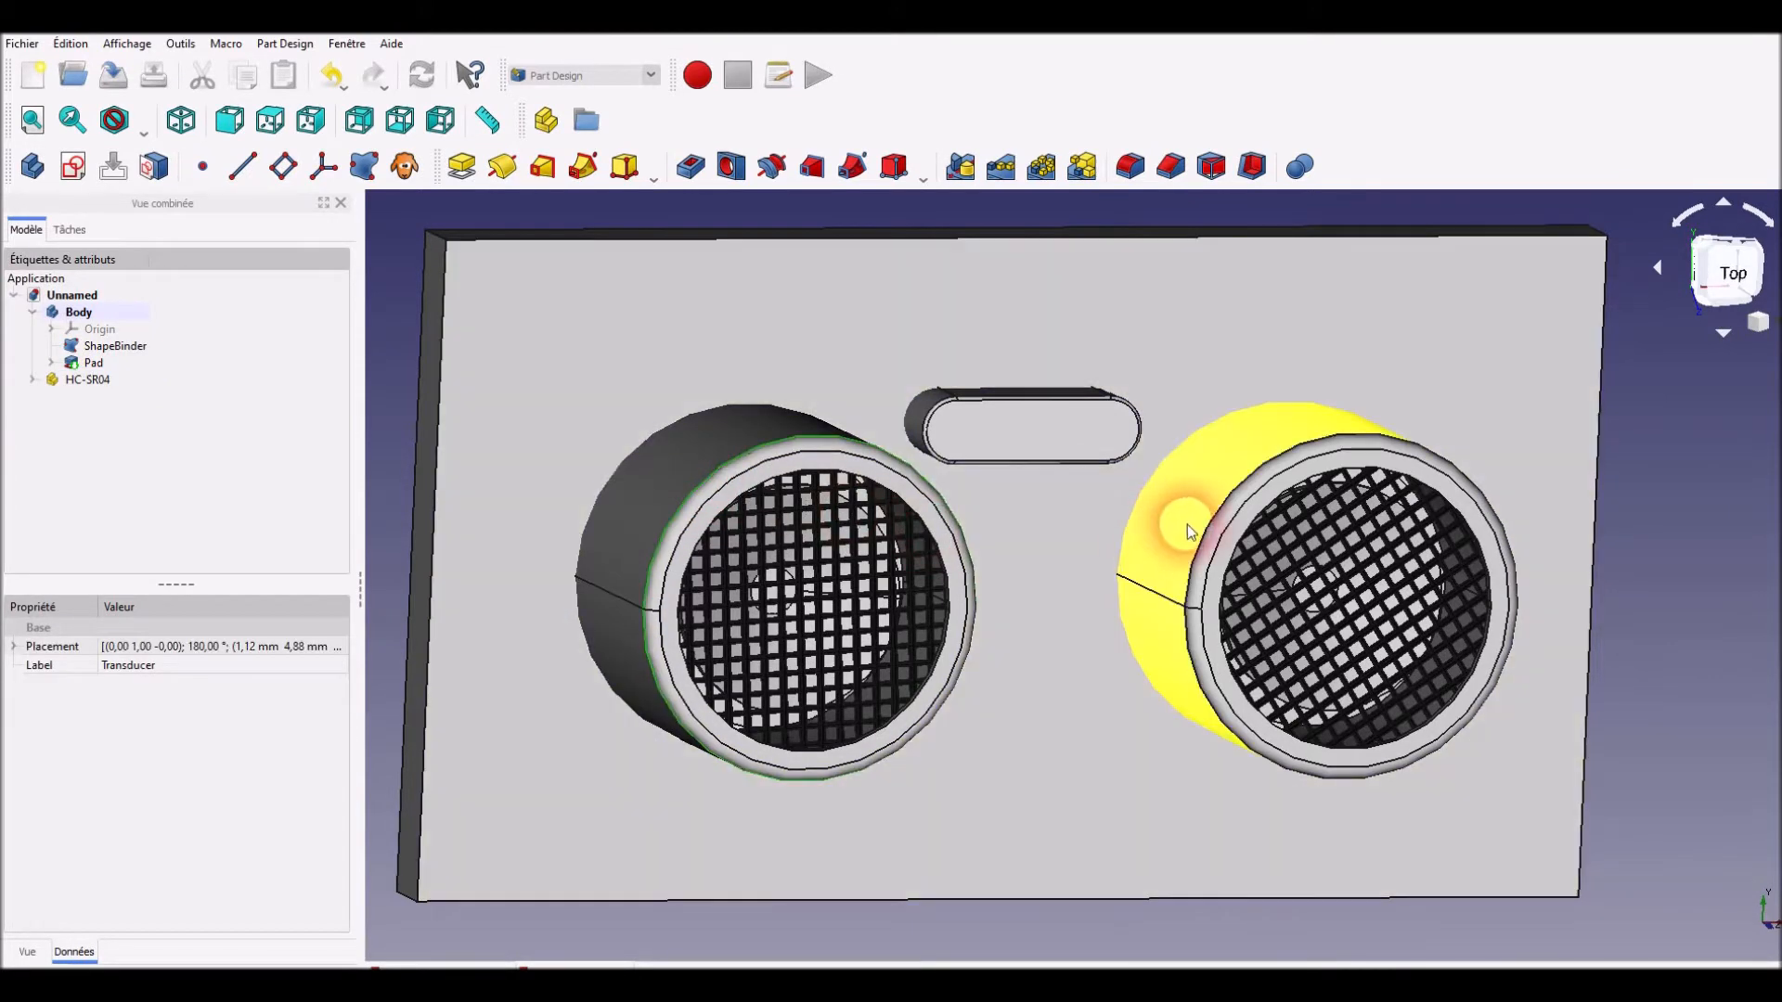
click(1211, 533)
ctrl+click(1194, 533)
click(365, 167)
click(365, 167)
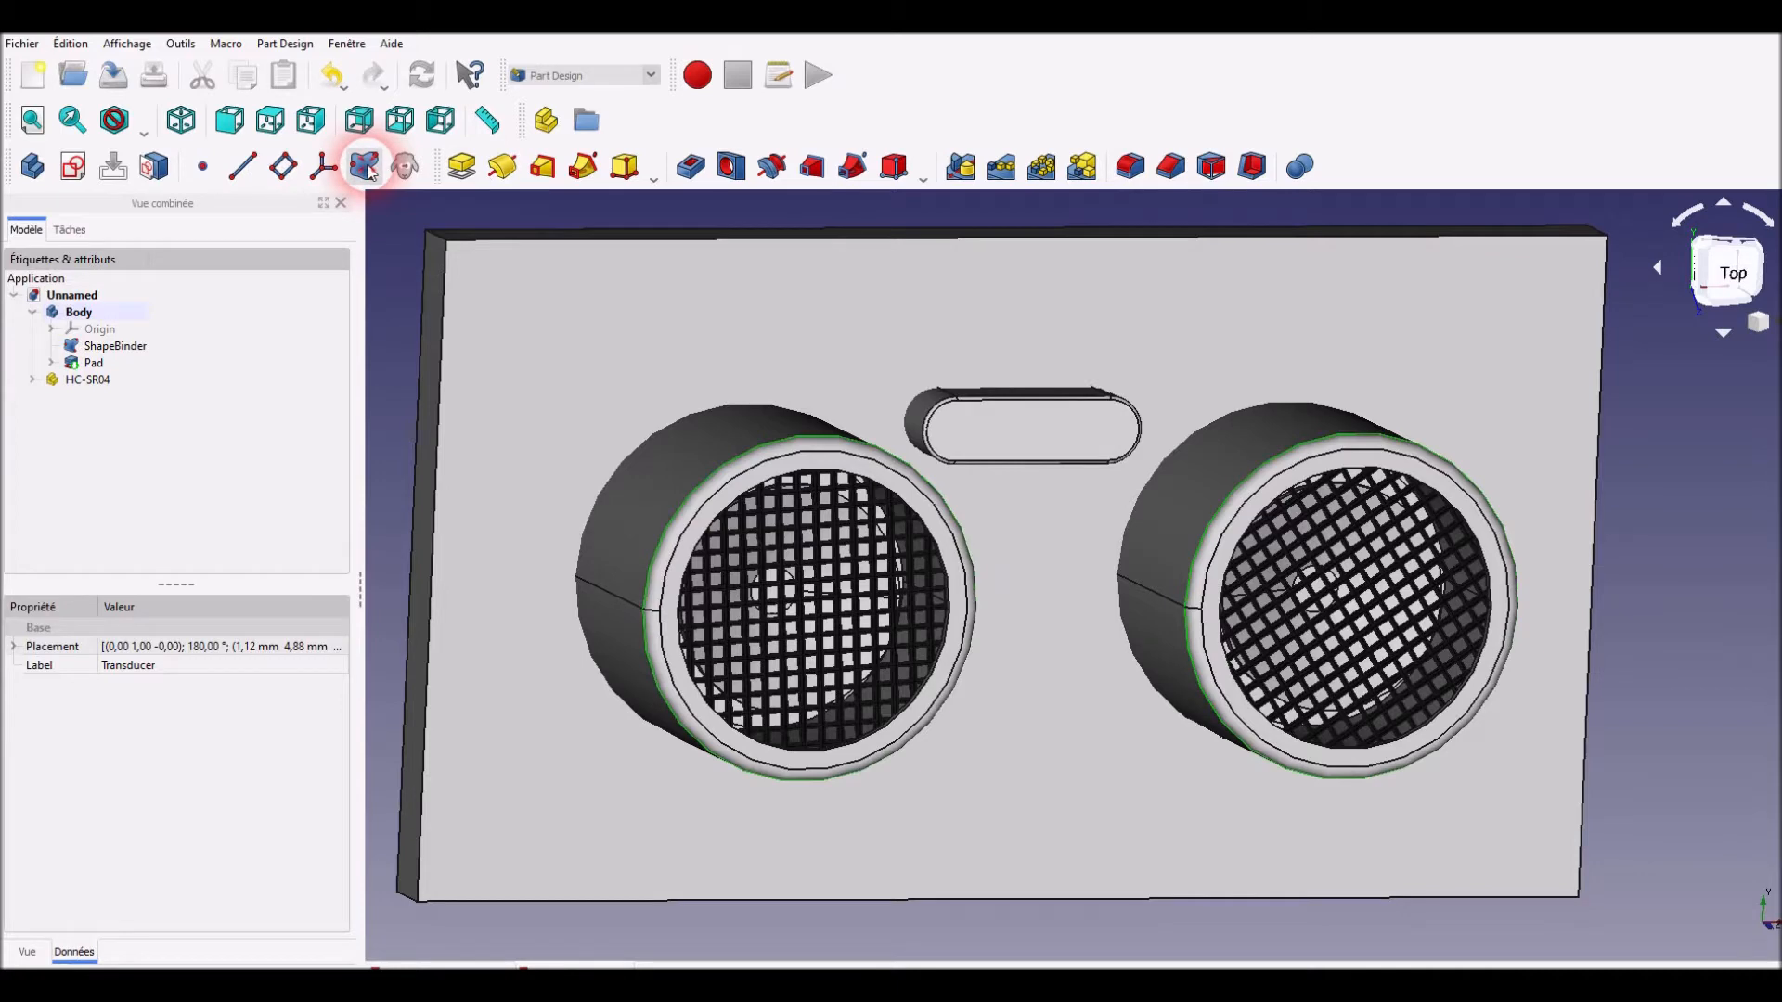
click(165, 391)
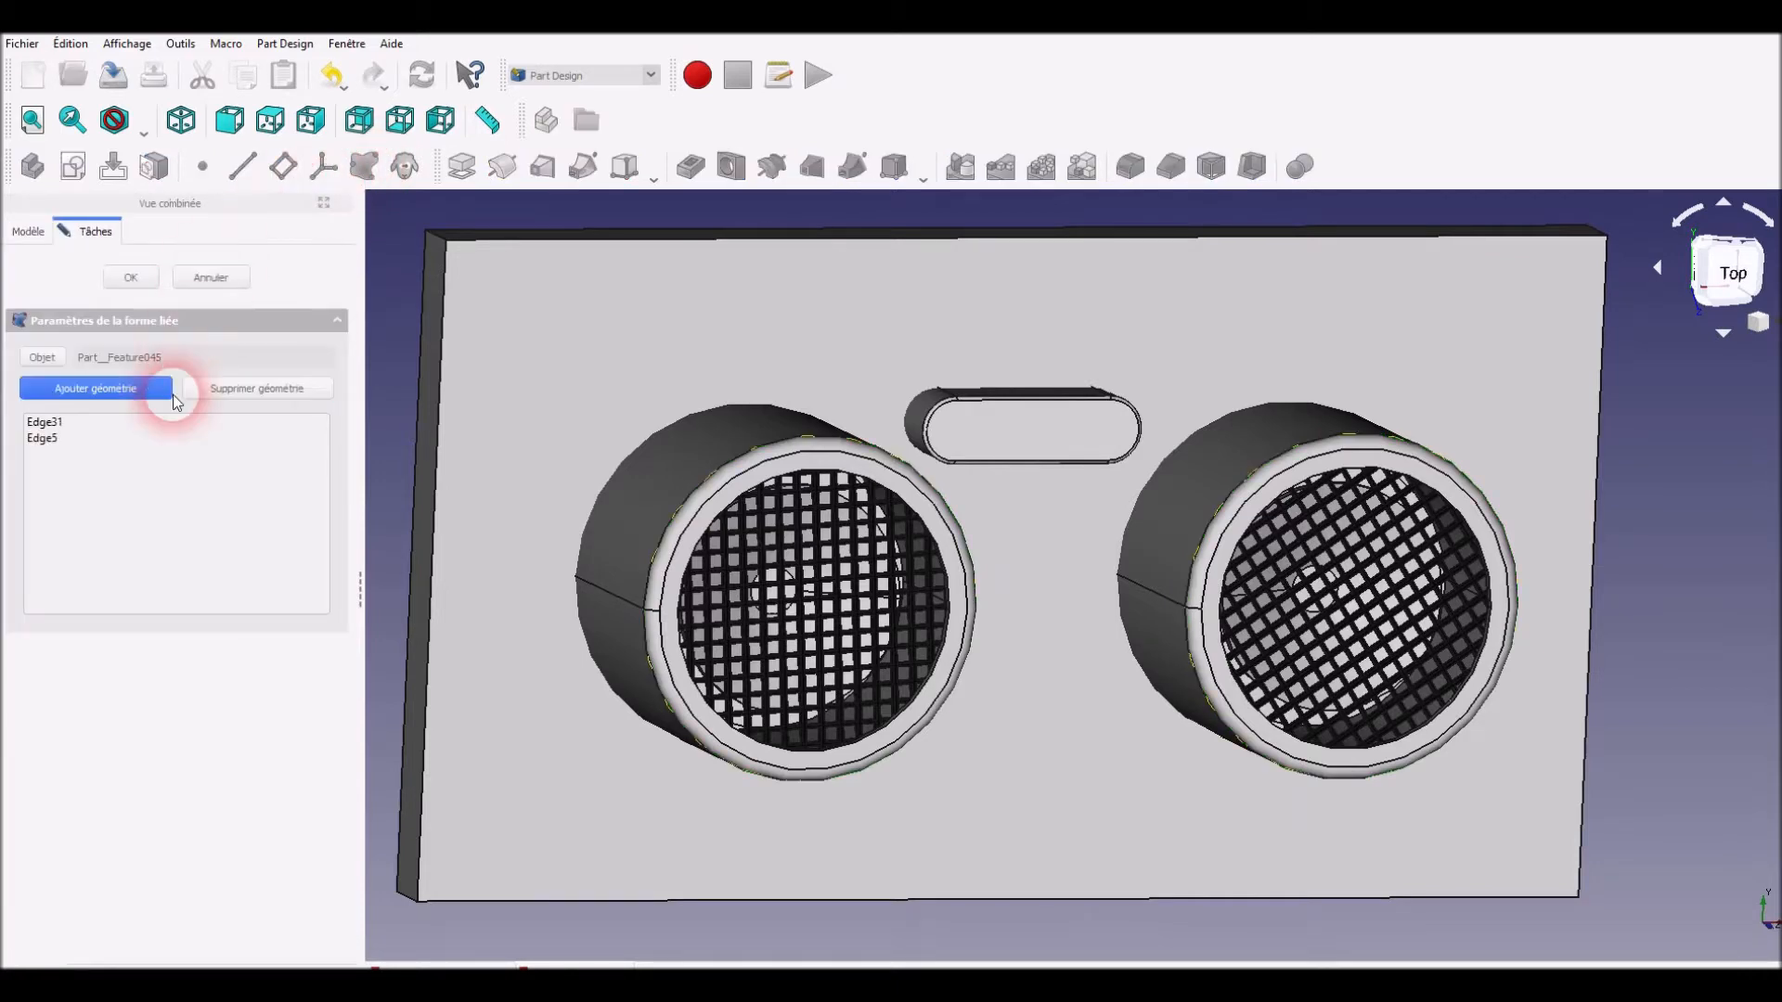
click(56, 440)
click(131, 277)
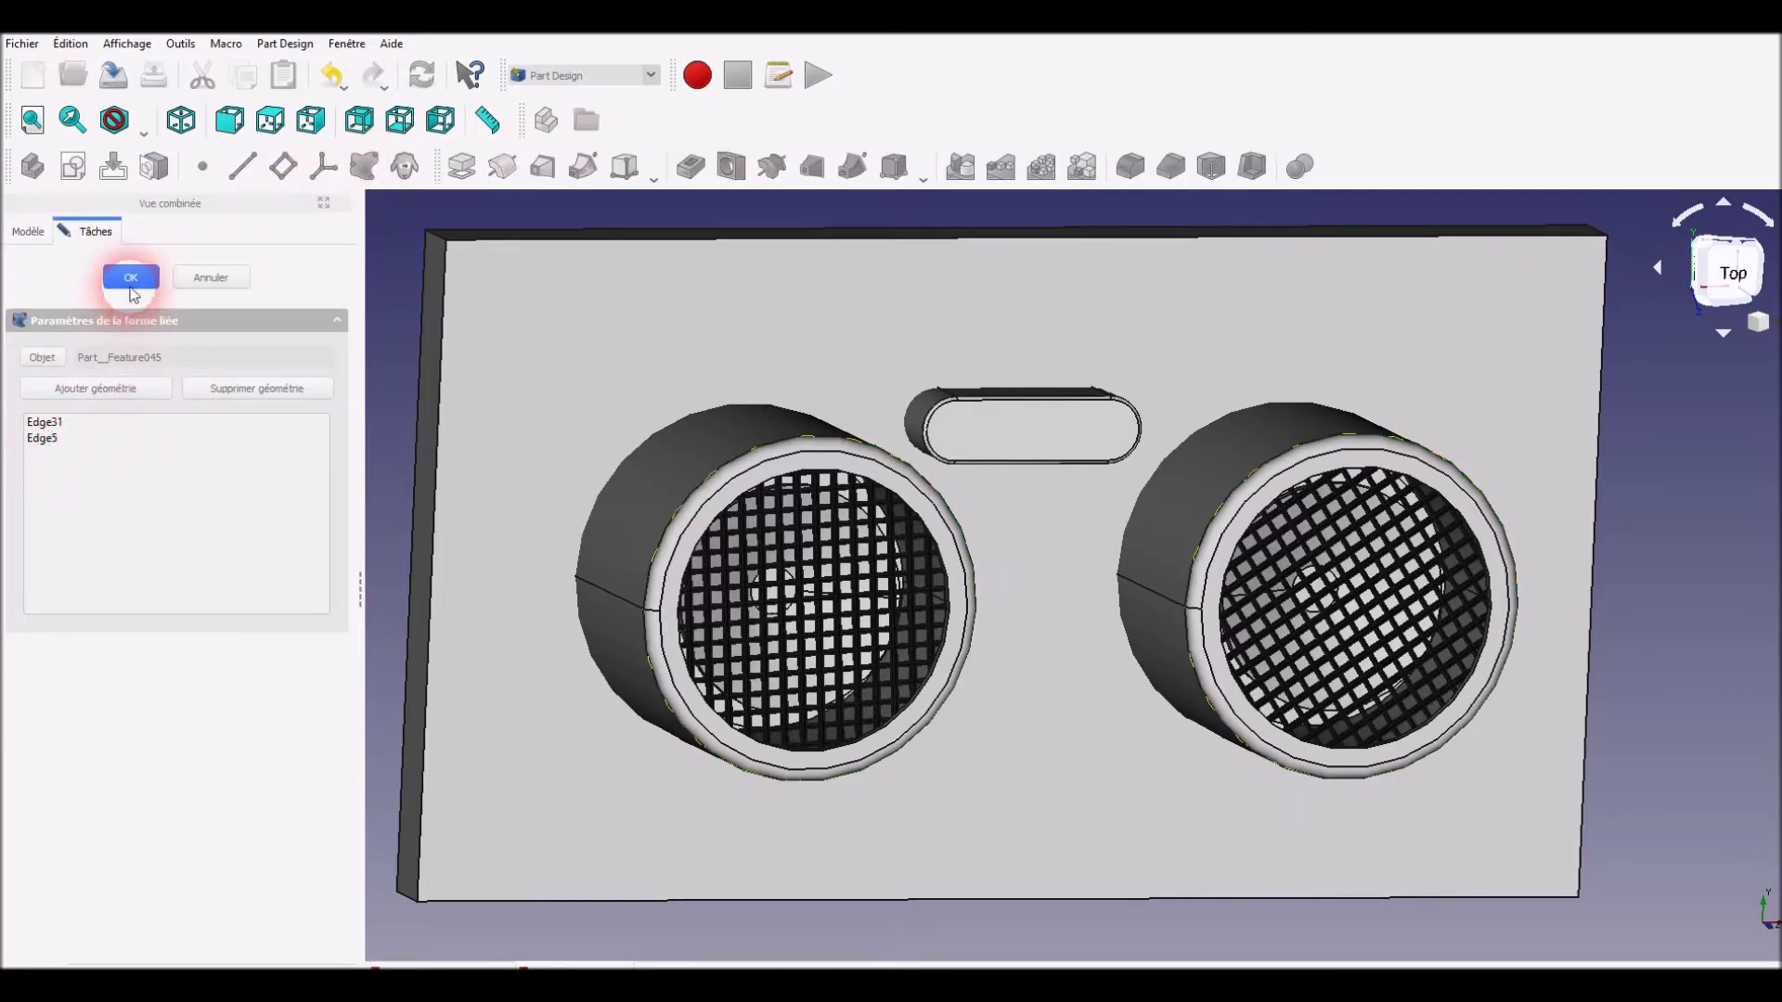
Hide the HC-SR04 sensor model and start a new sketch on the plate's upper face, seen from the top
click(89, 397)
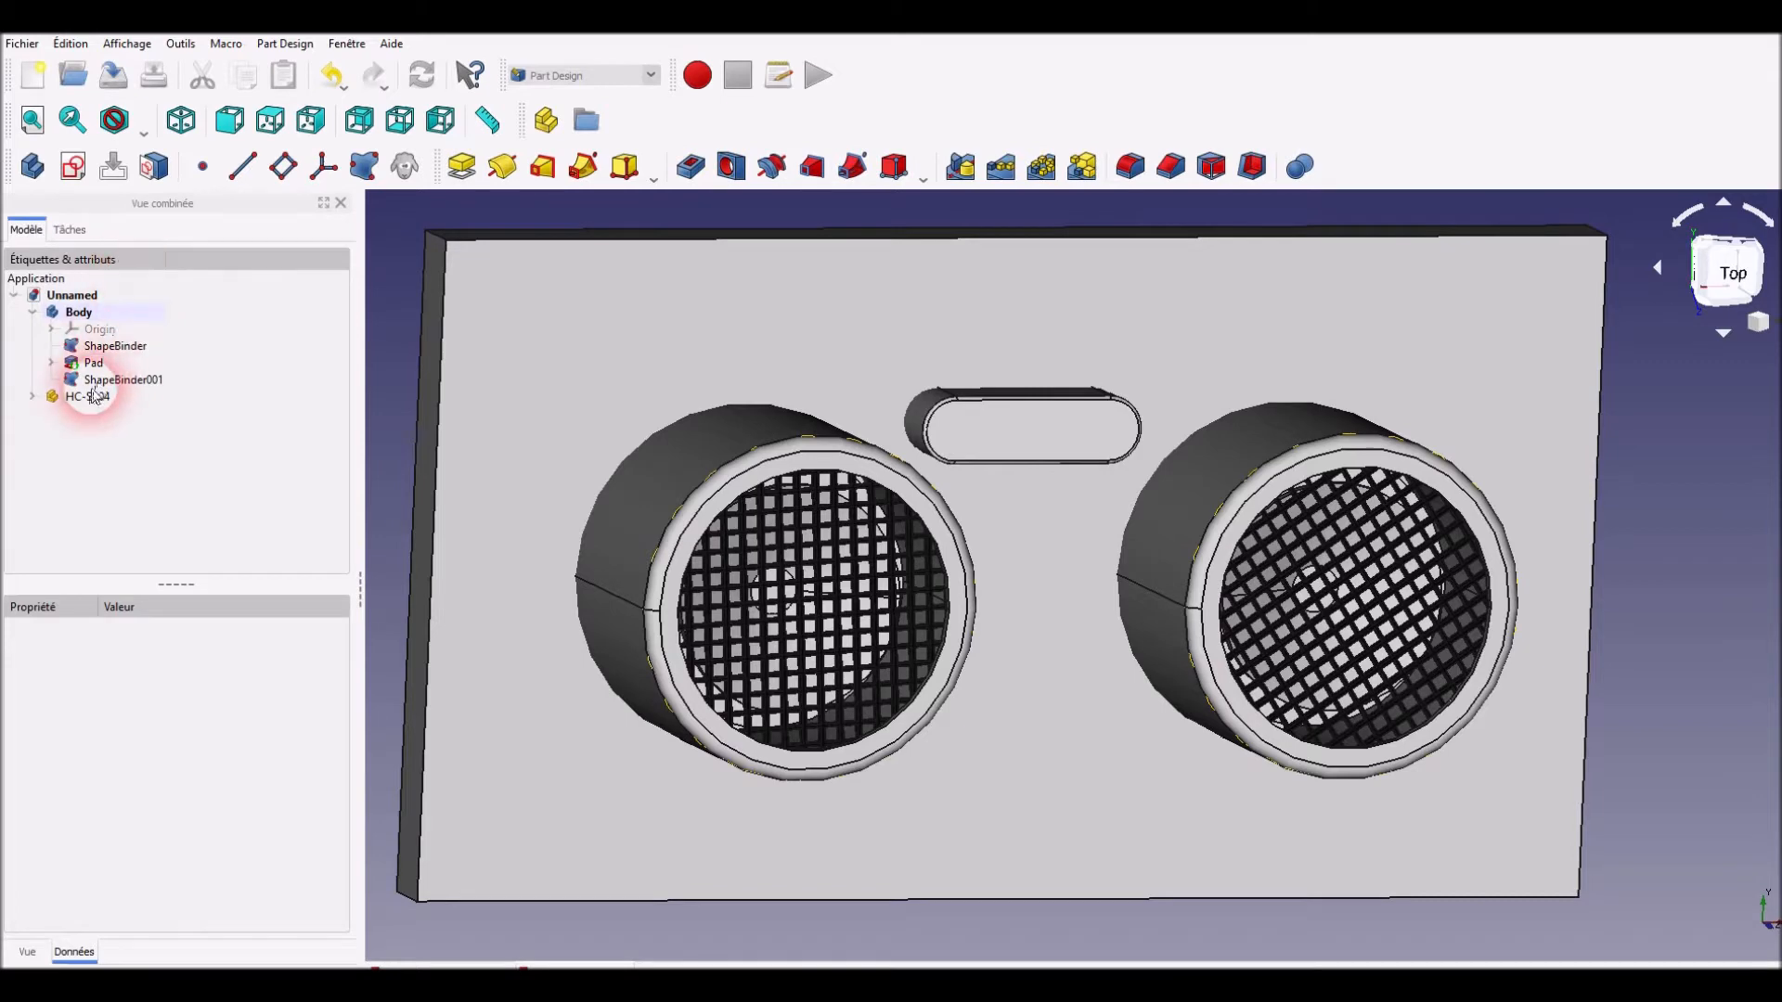
key(space)
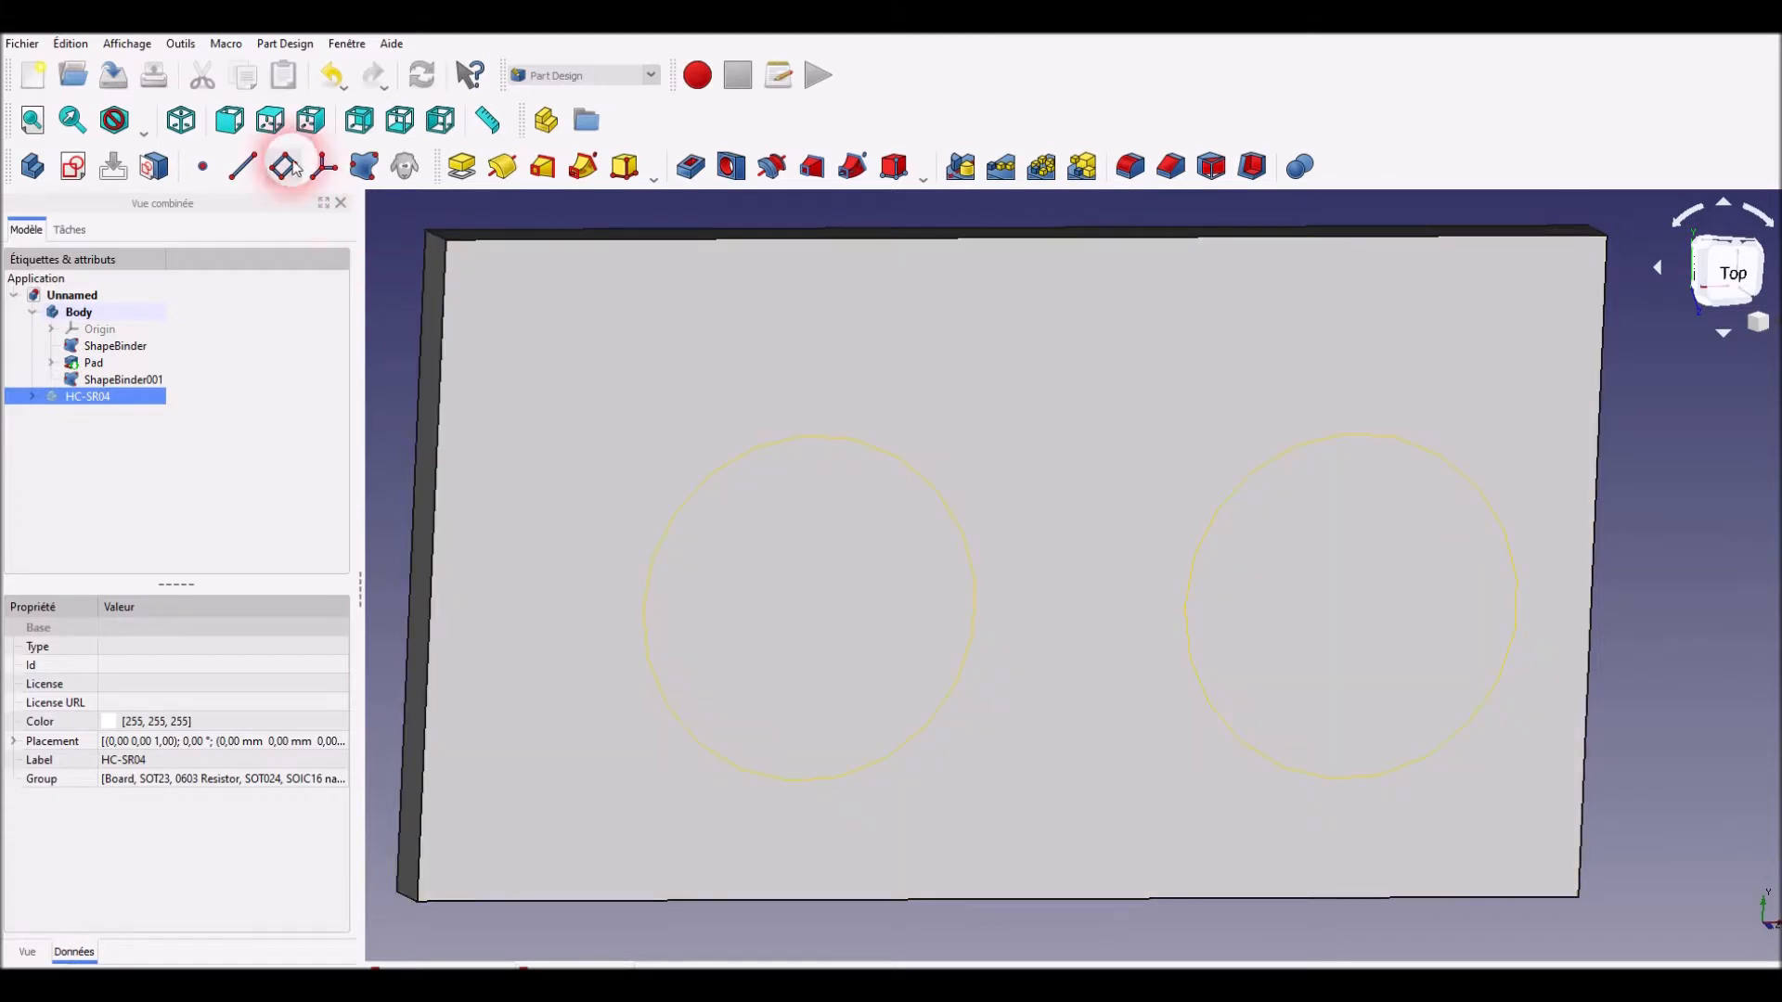
click(271, 119)
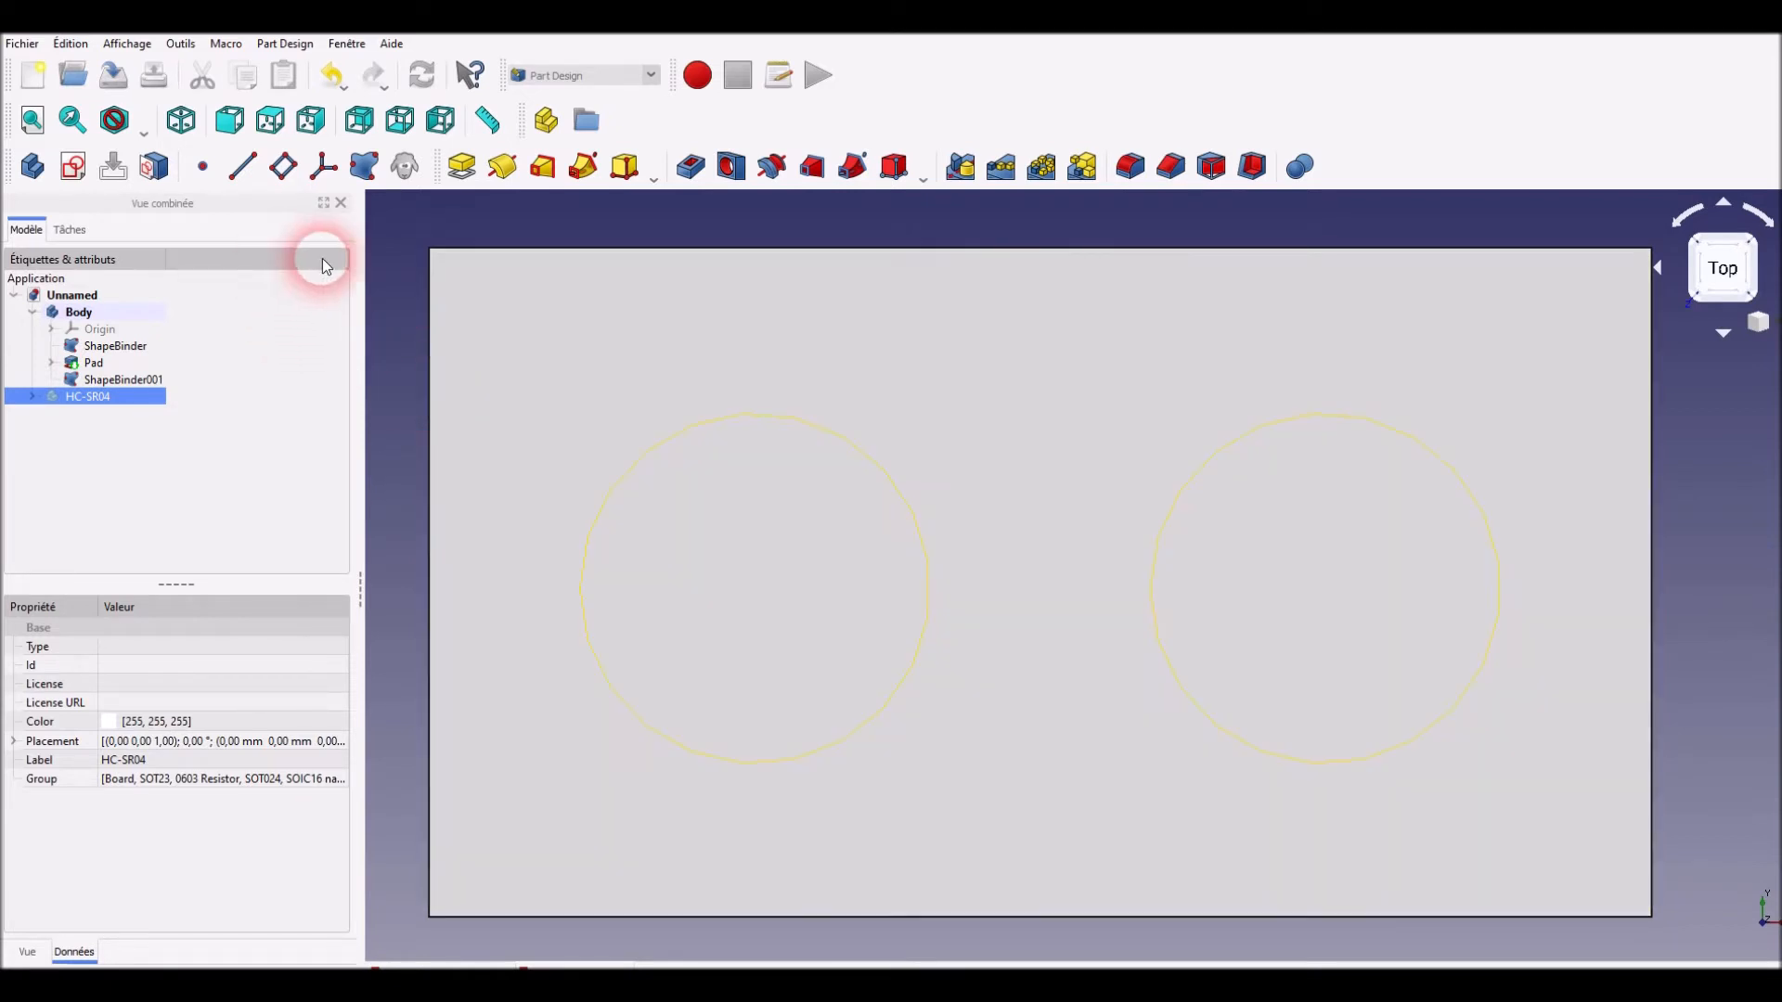
click(650, 338)
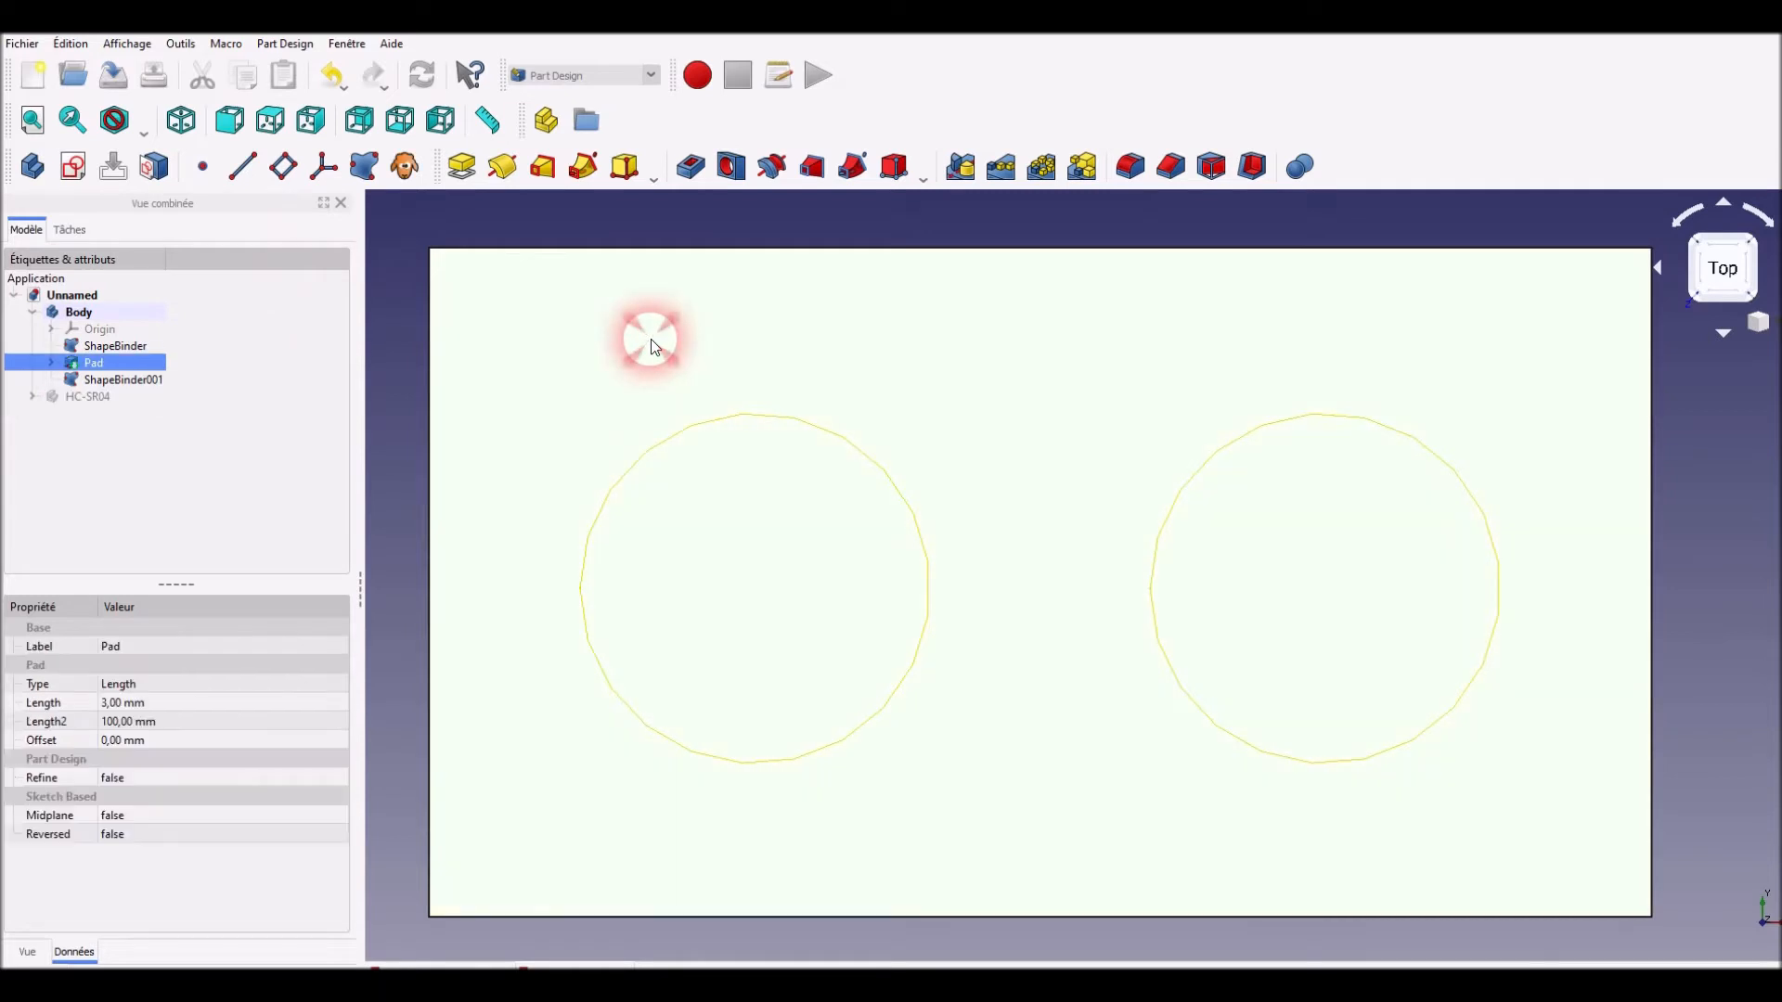
click(73, 166)
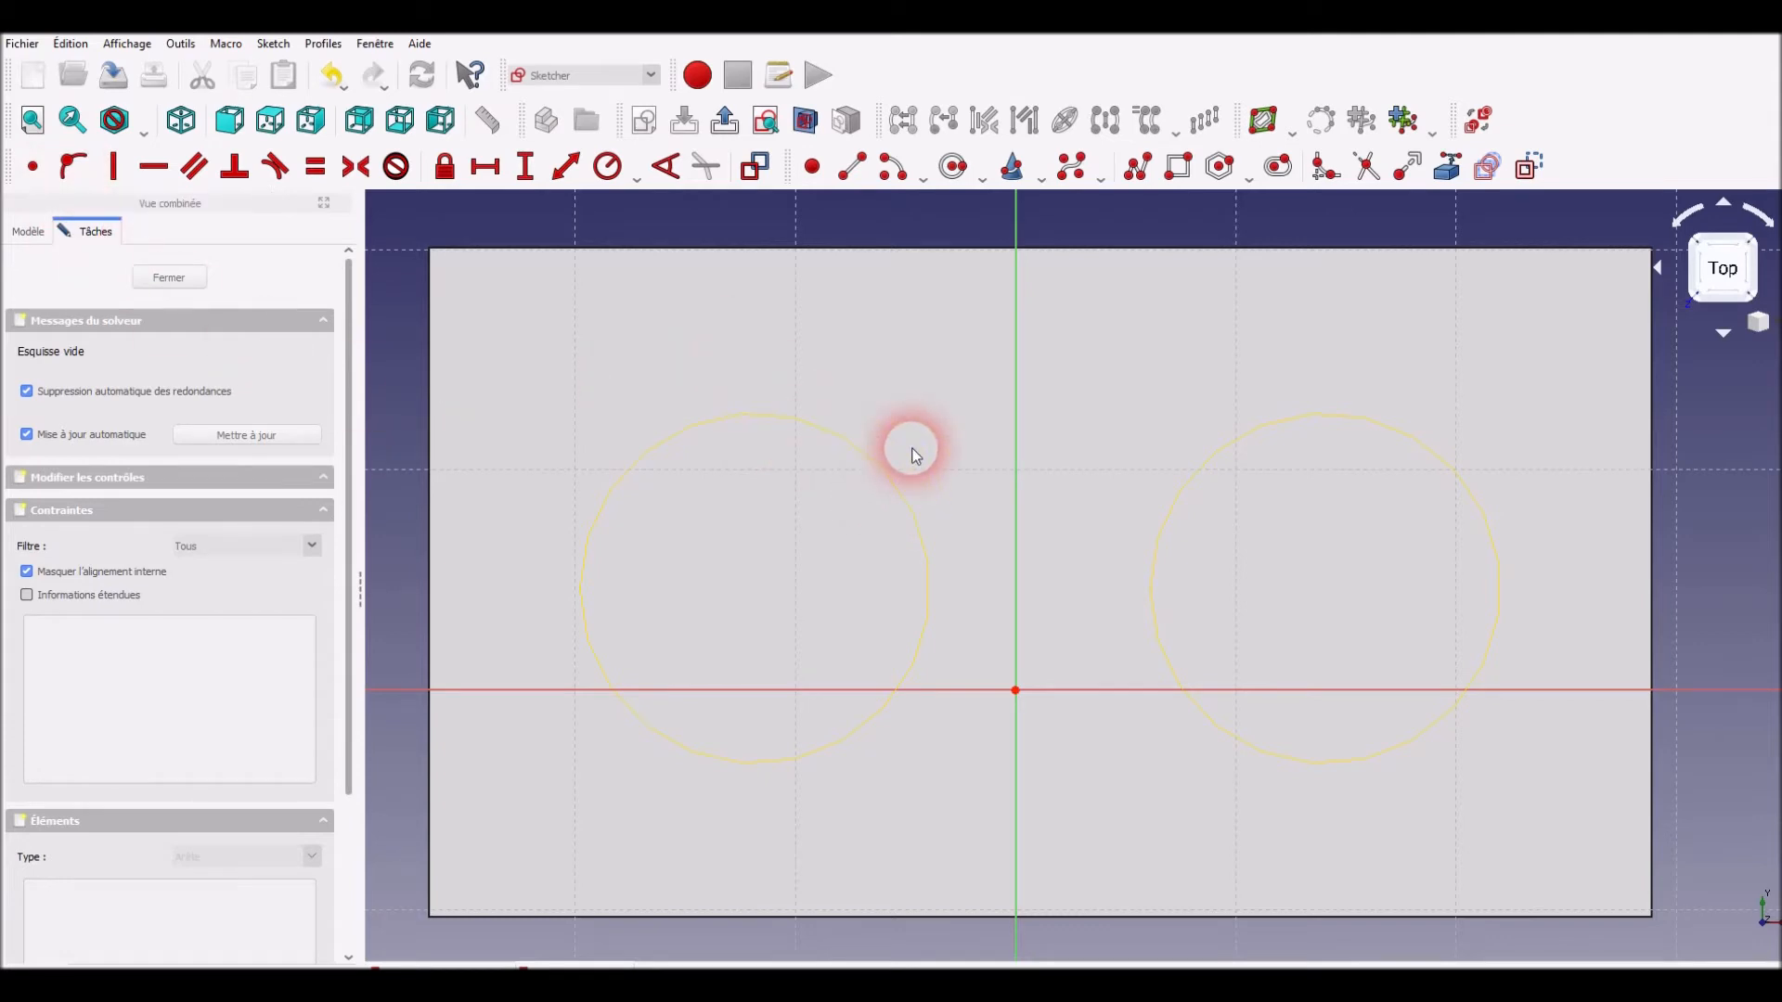
click(28, 232)
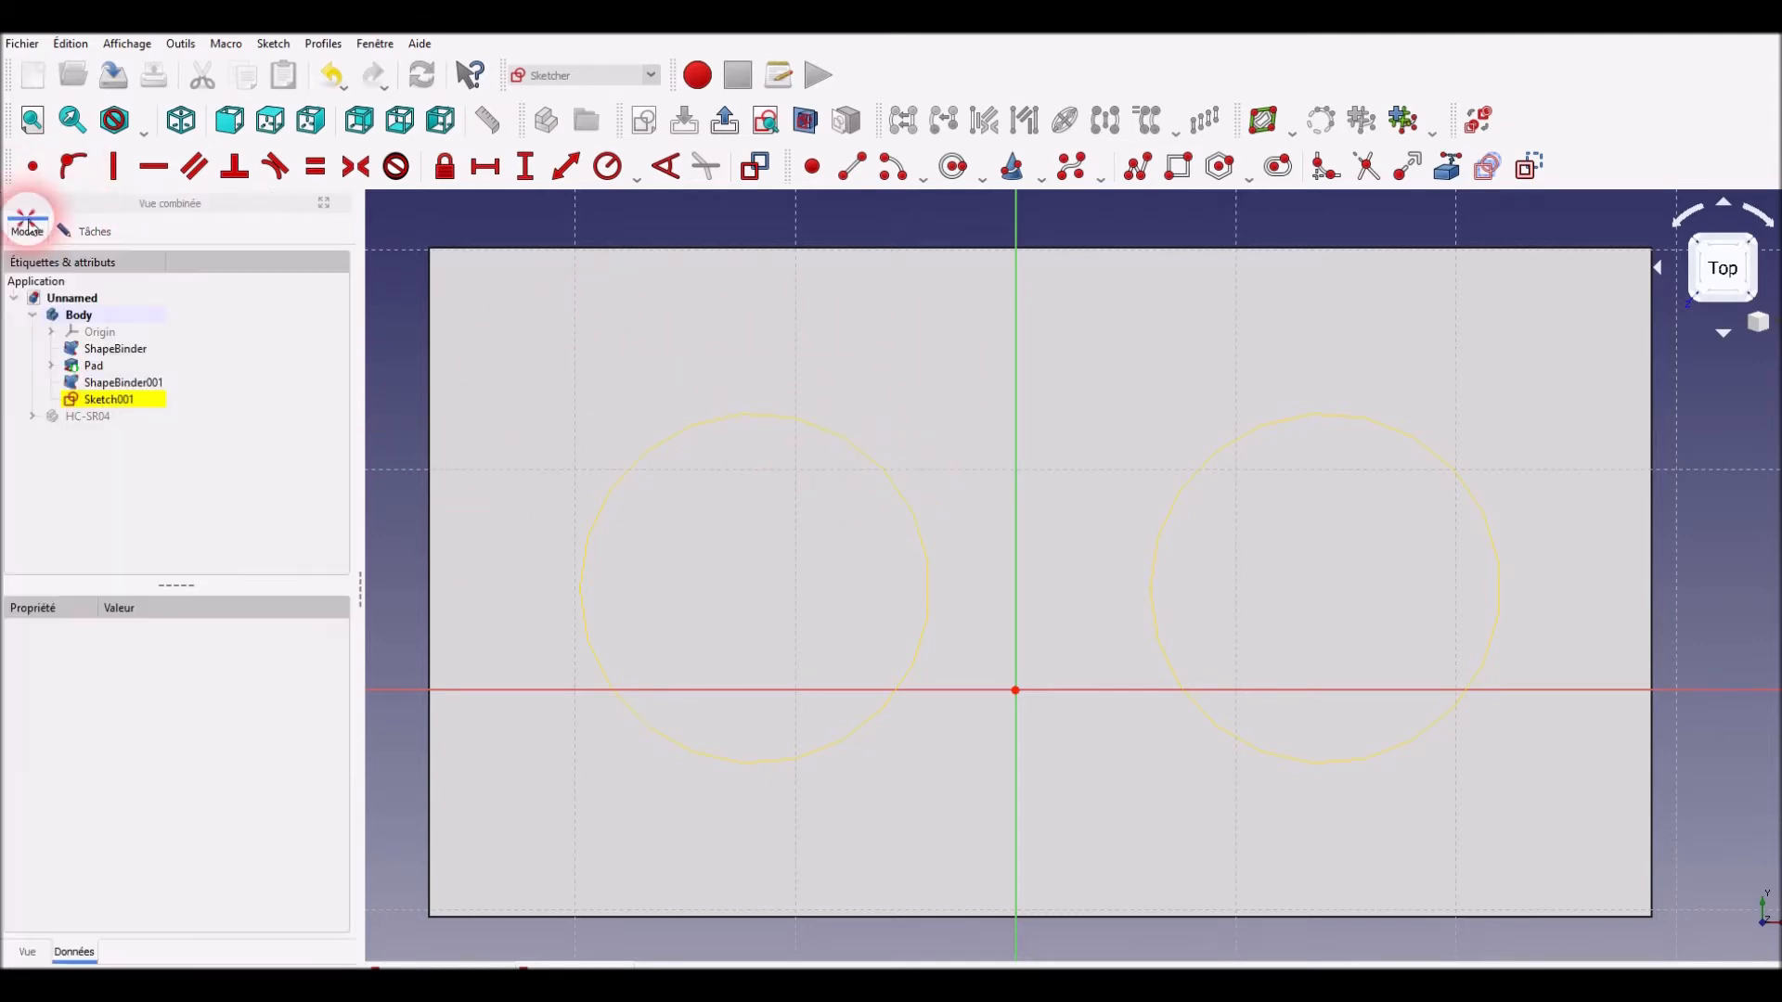
Hide the pad and the first shape binder so only the transducer circles remain for reference
click(116, 367)
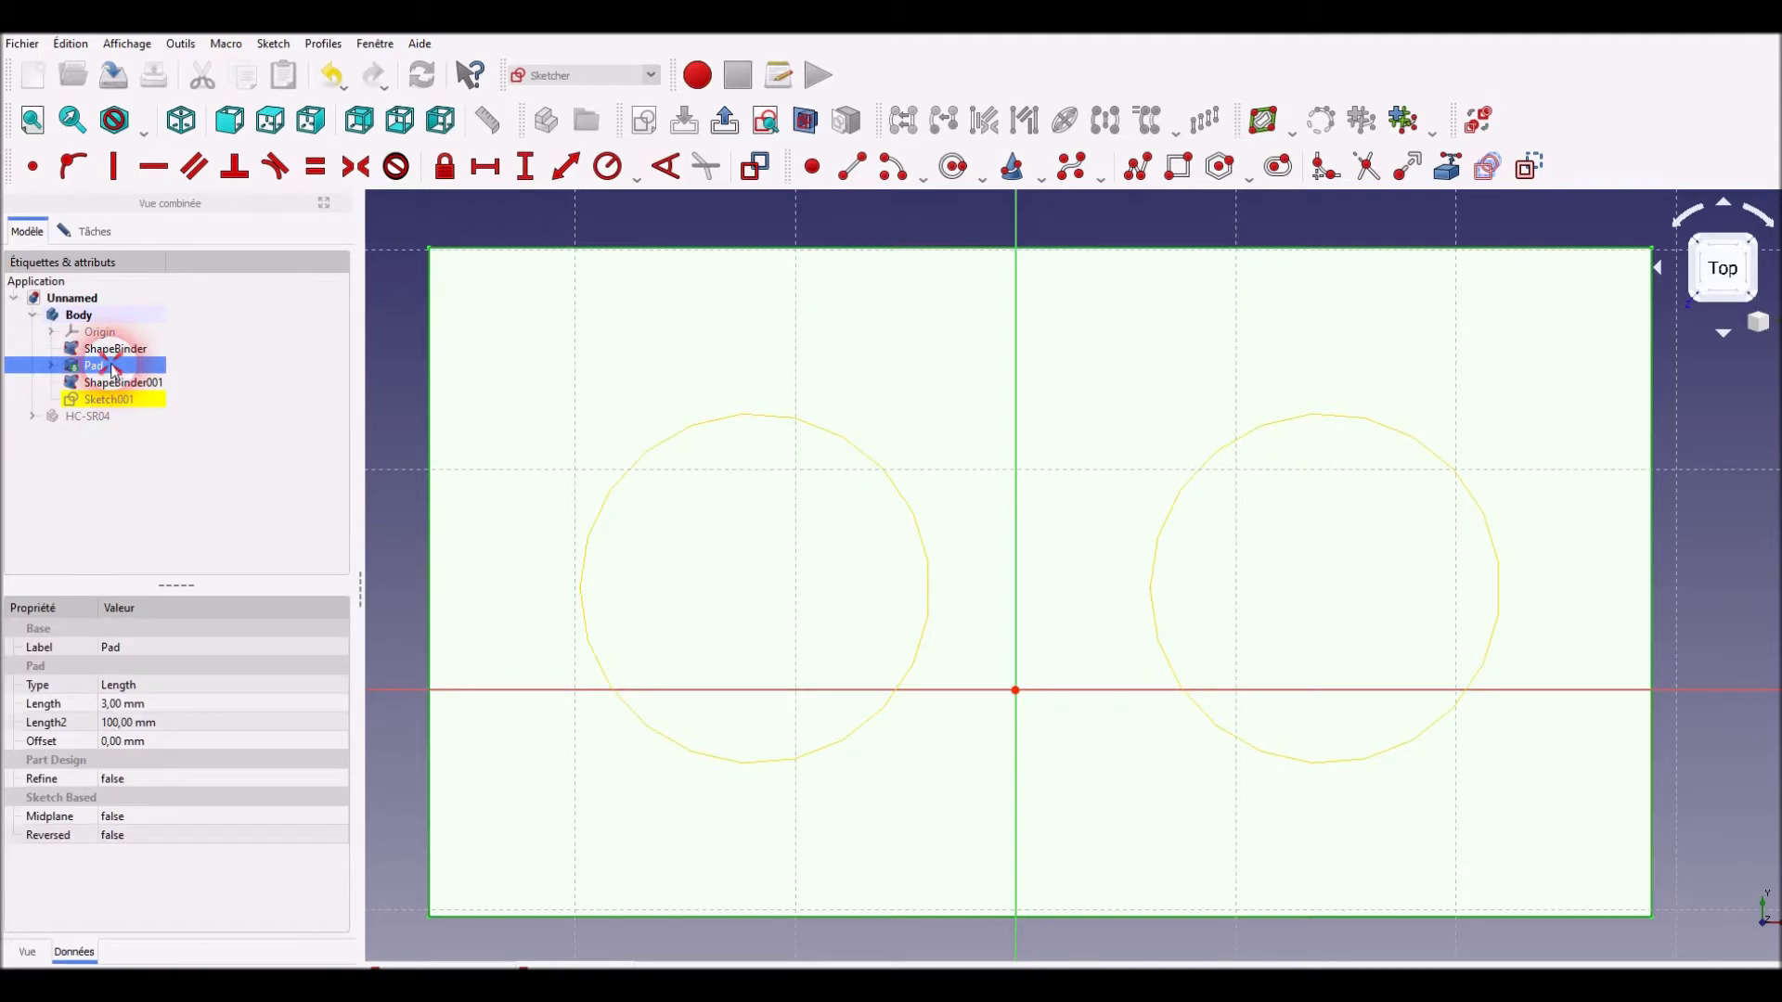
key(space)
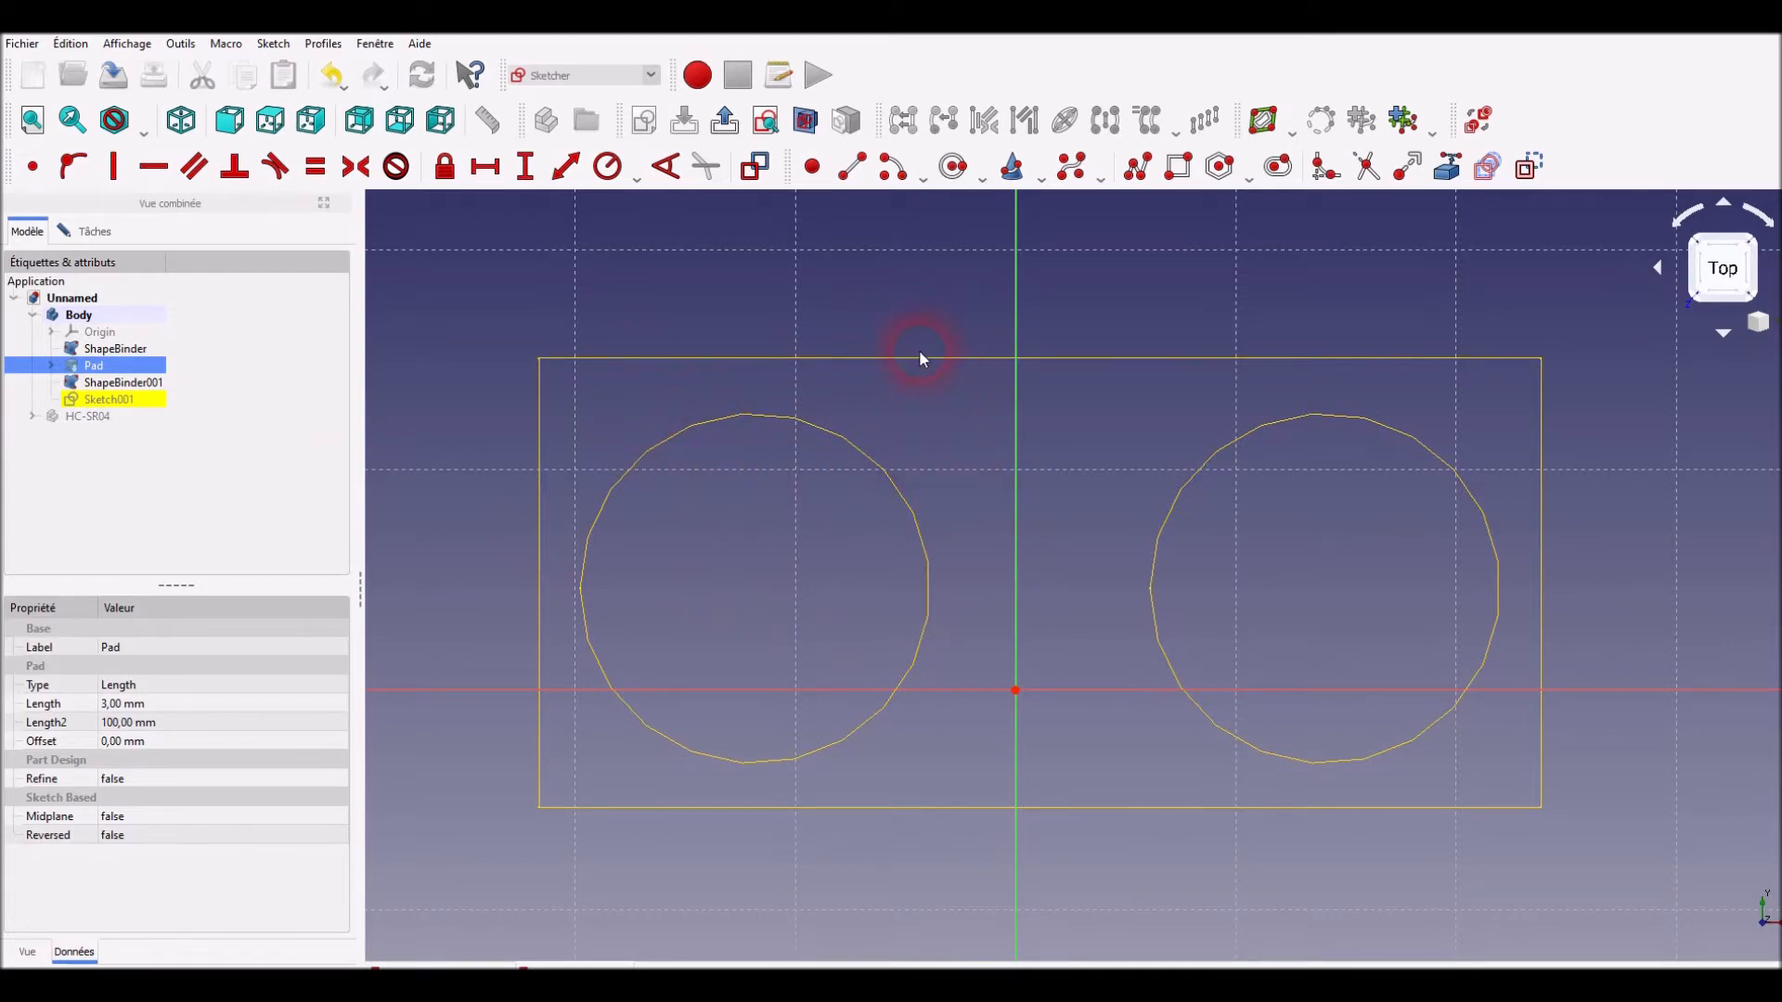
click(113, 349)
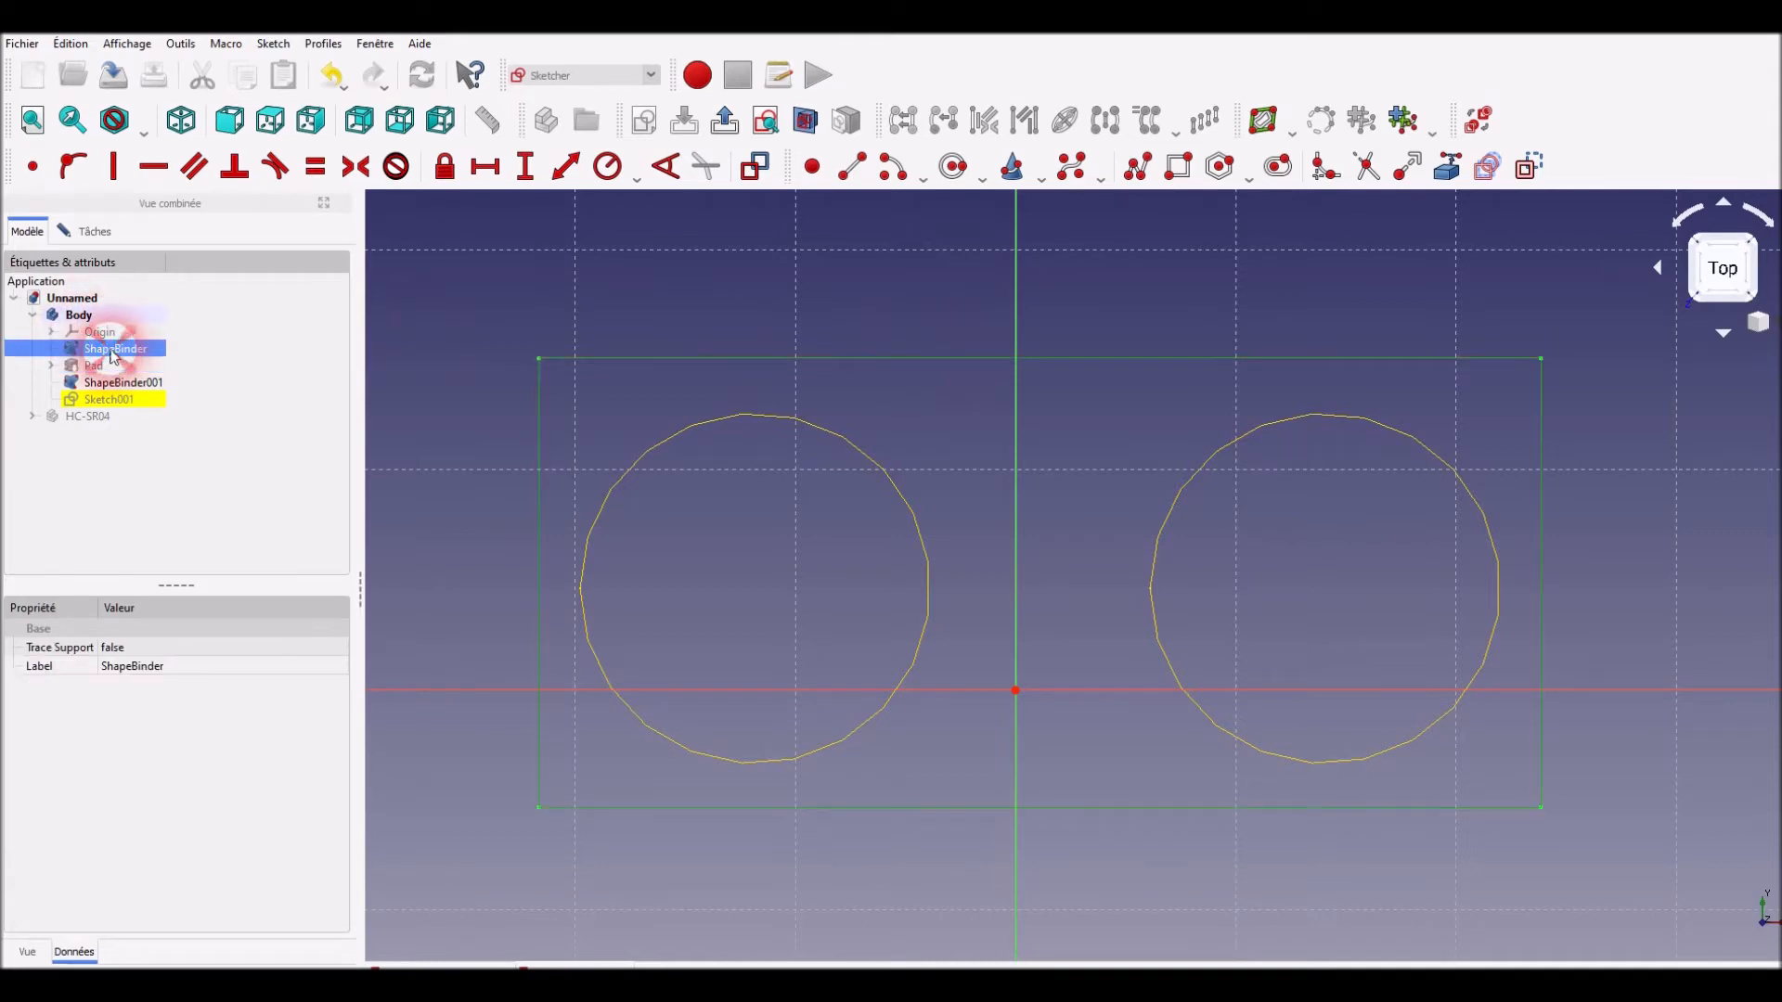
key(space)
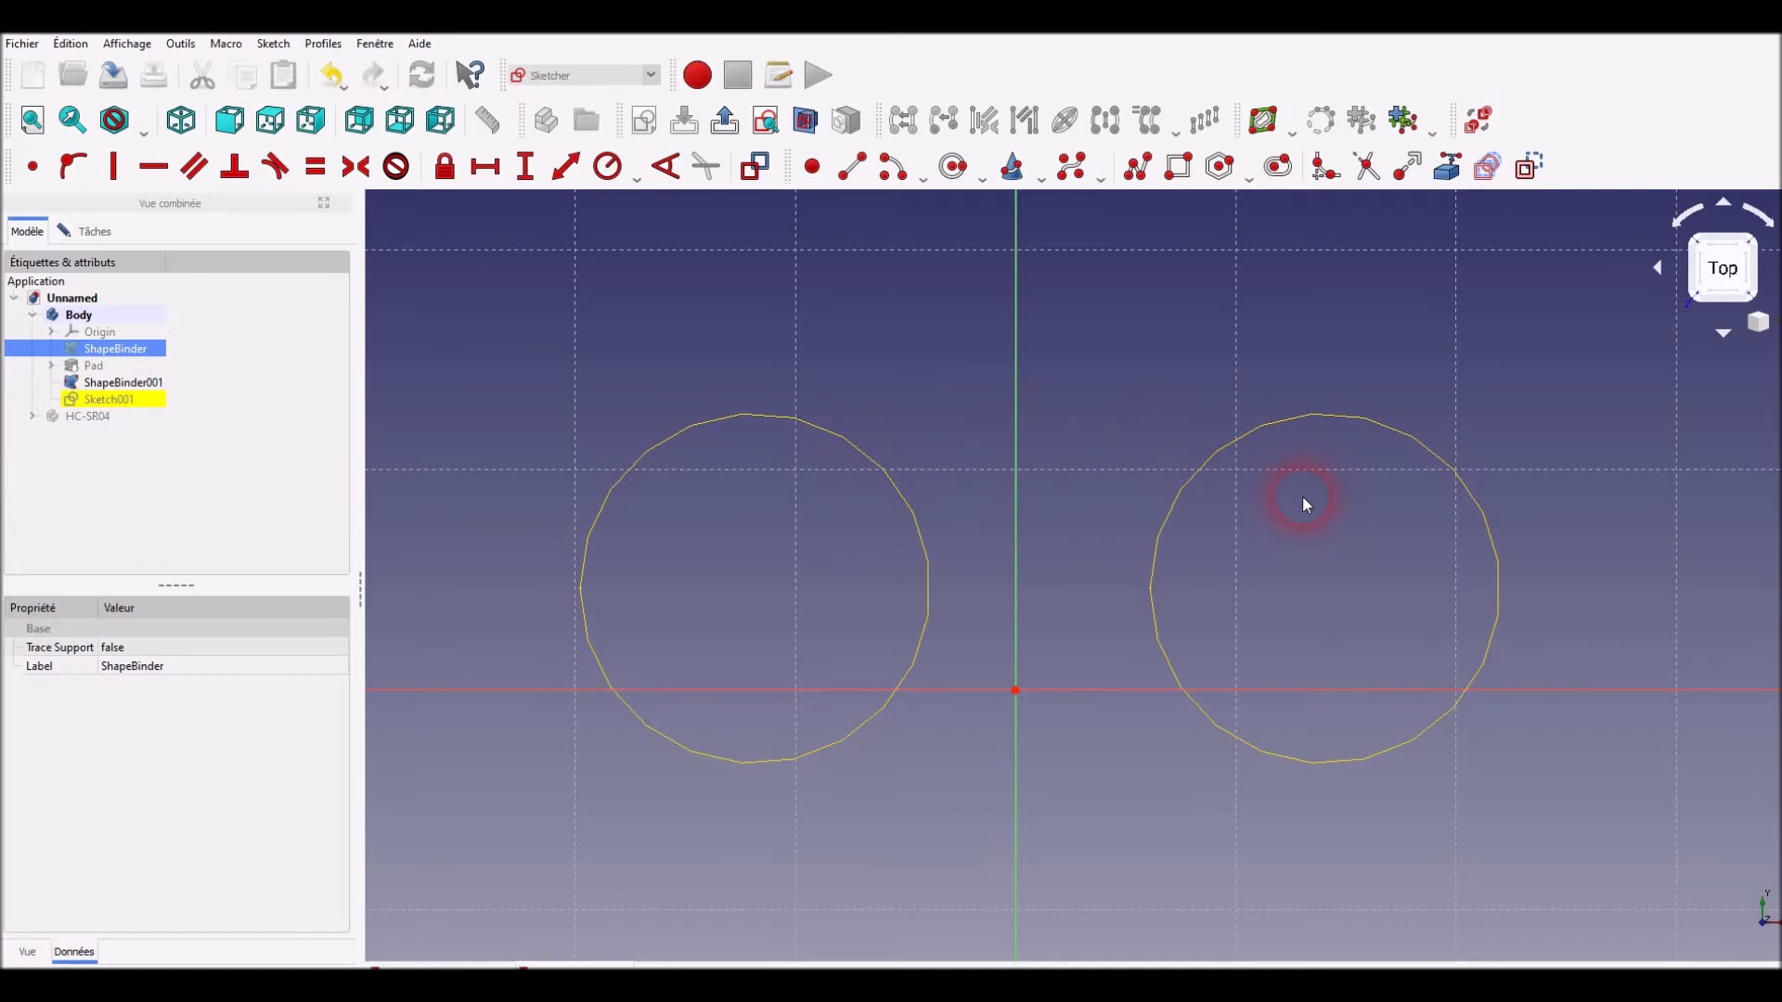
Link both transducer circles of the second shape binder into the sketch as external geometry
click(1446, 167)
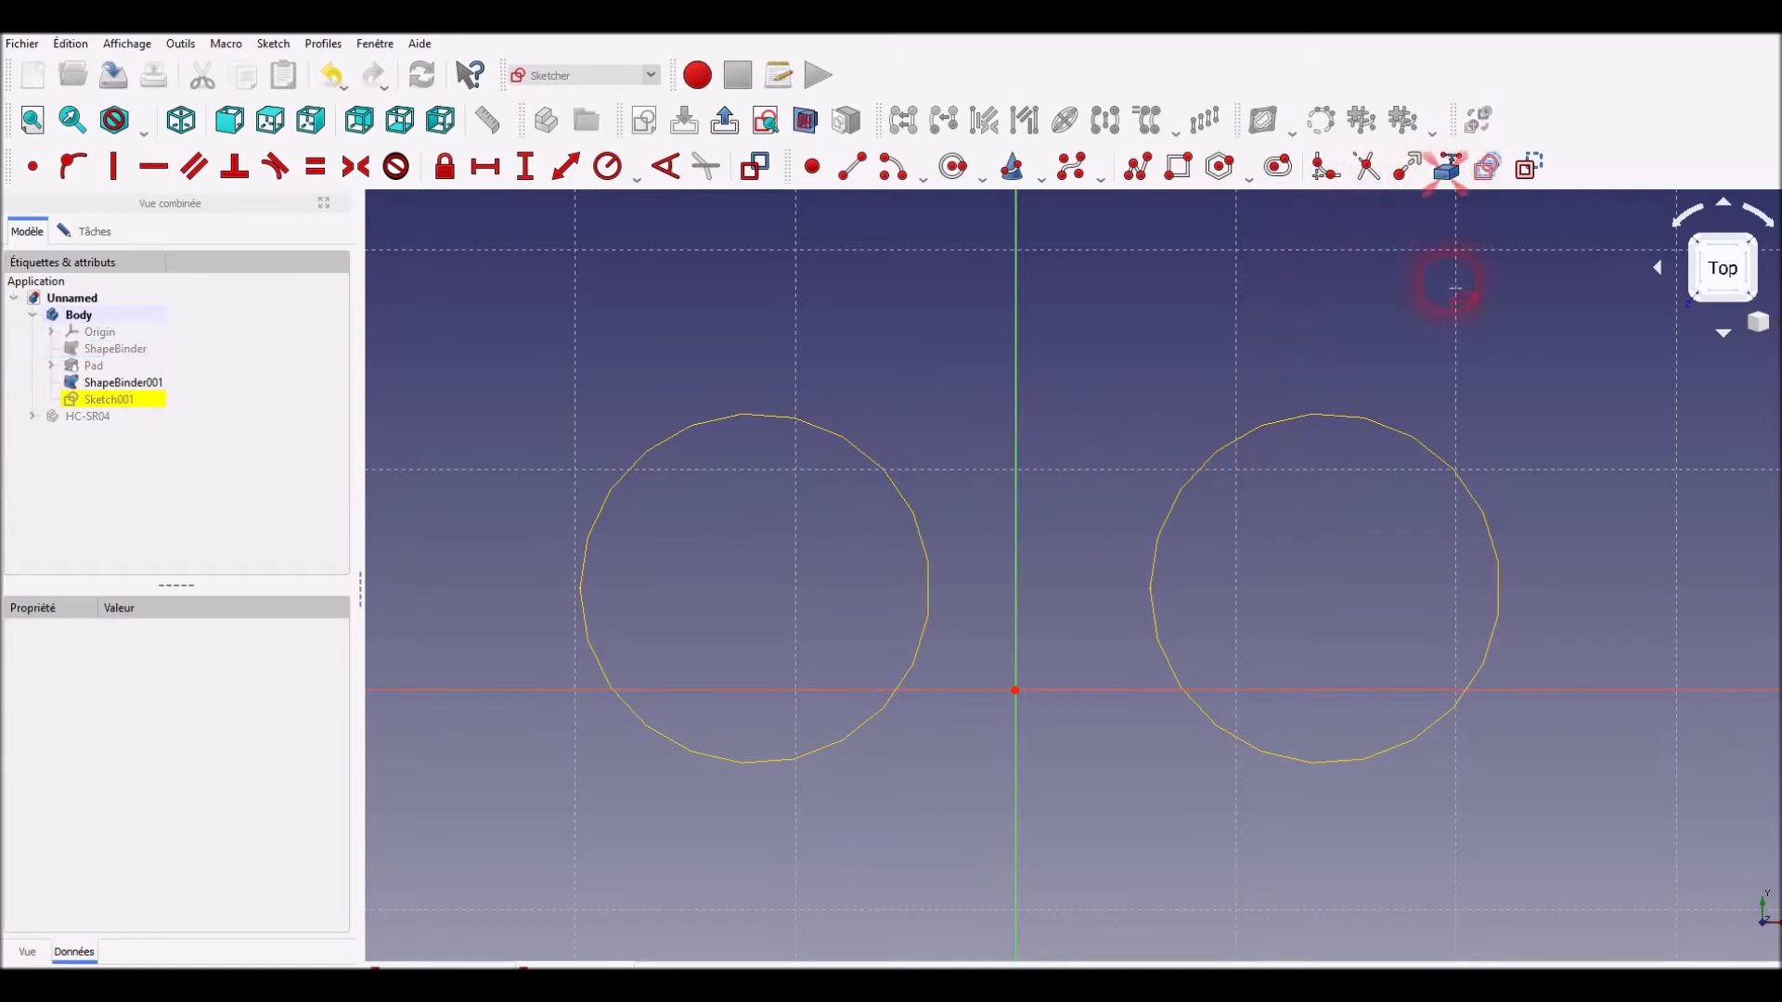
click(1401, 443)
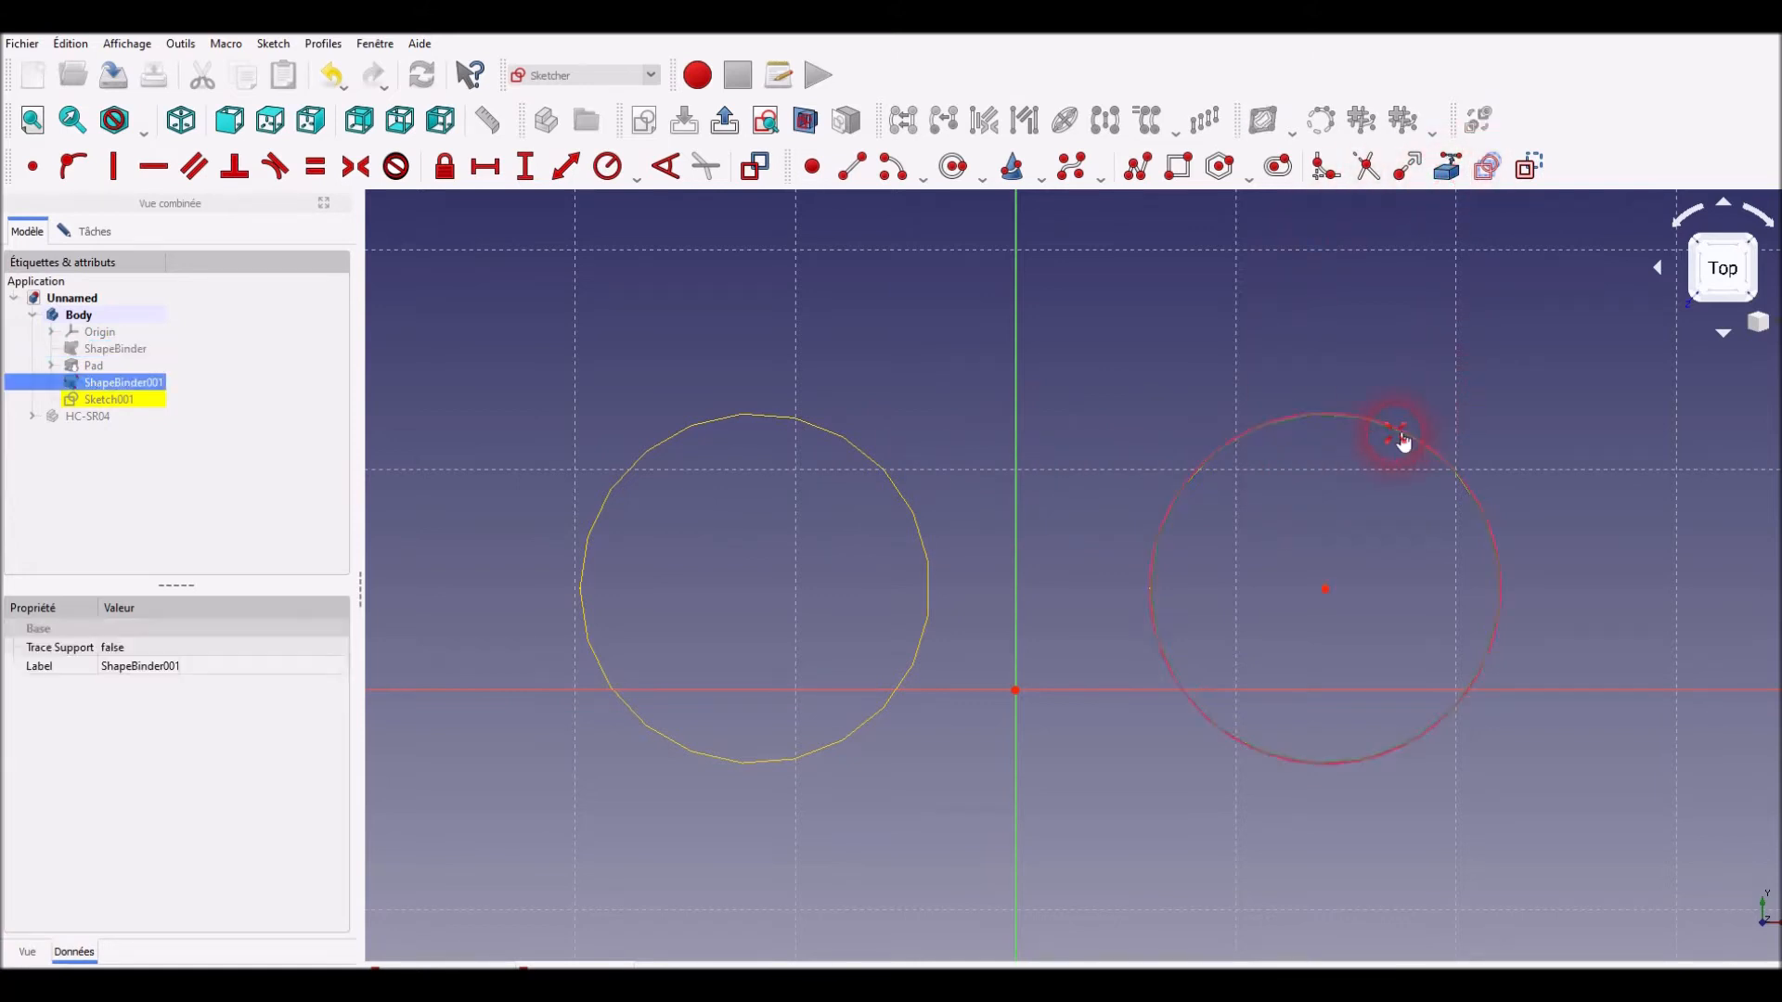
click(895, 487)
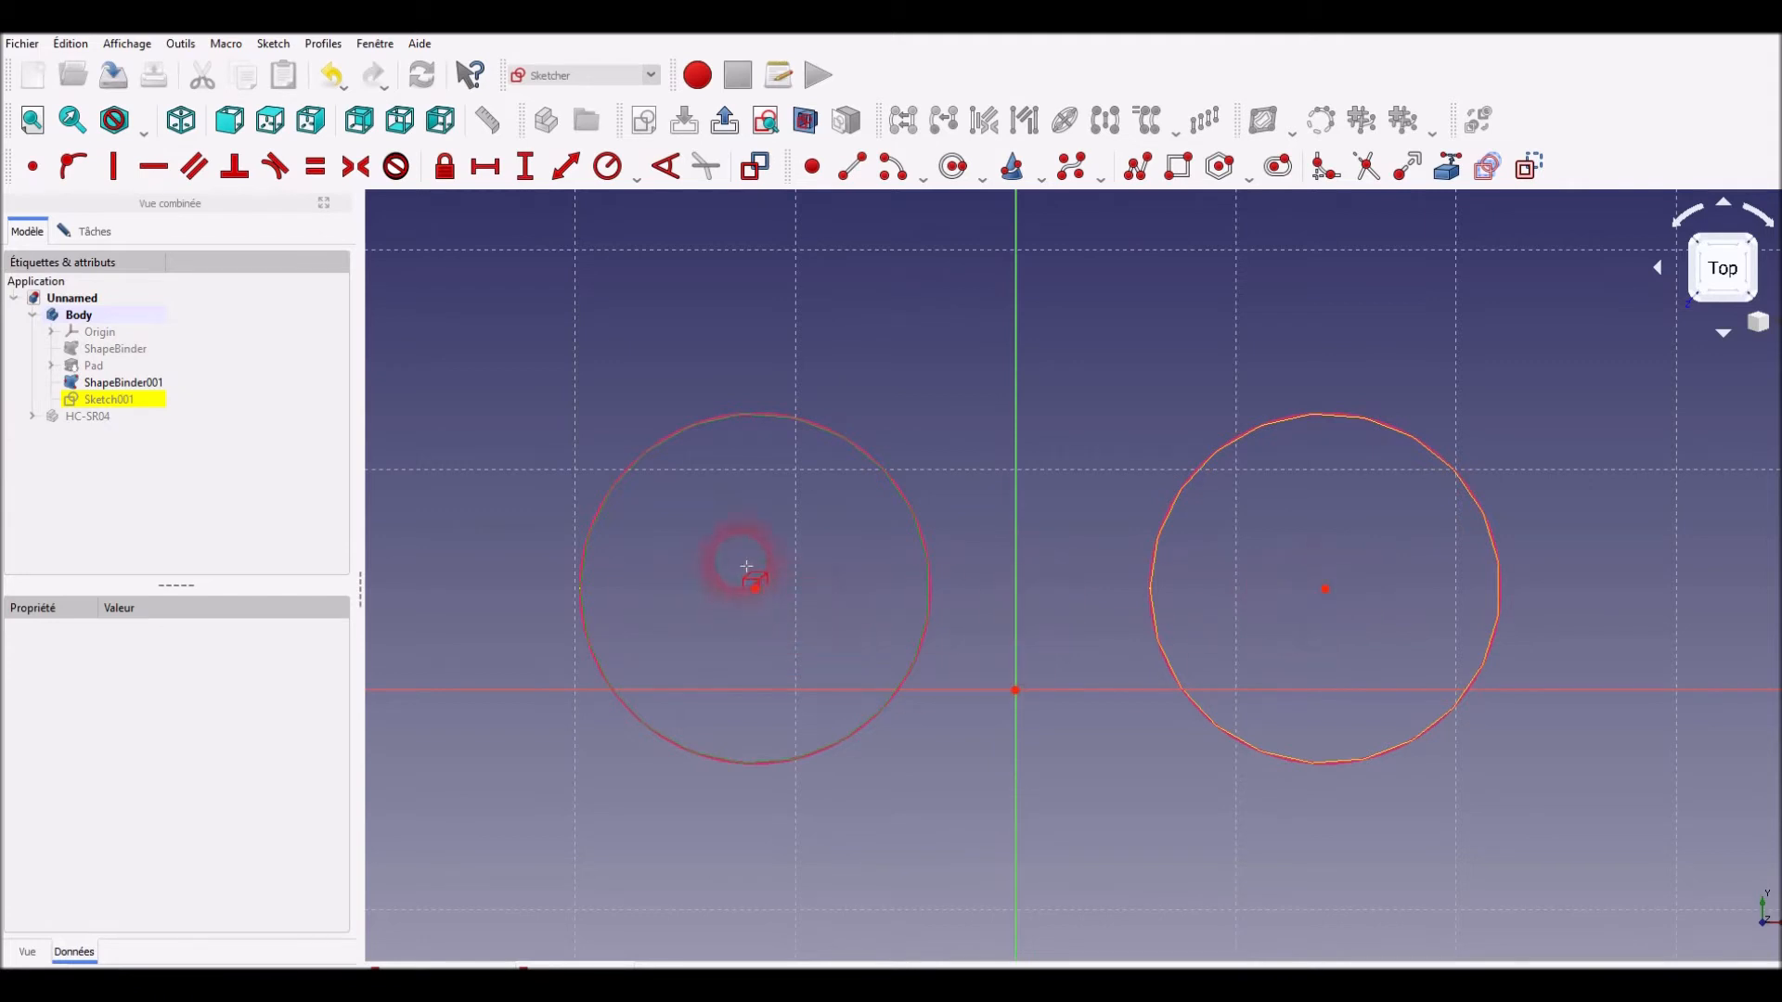
click(1094, 745)
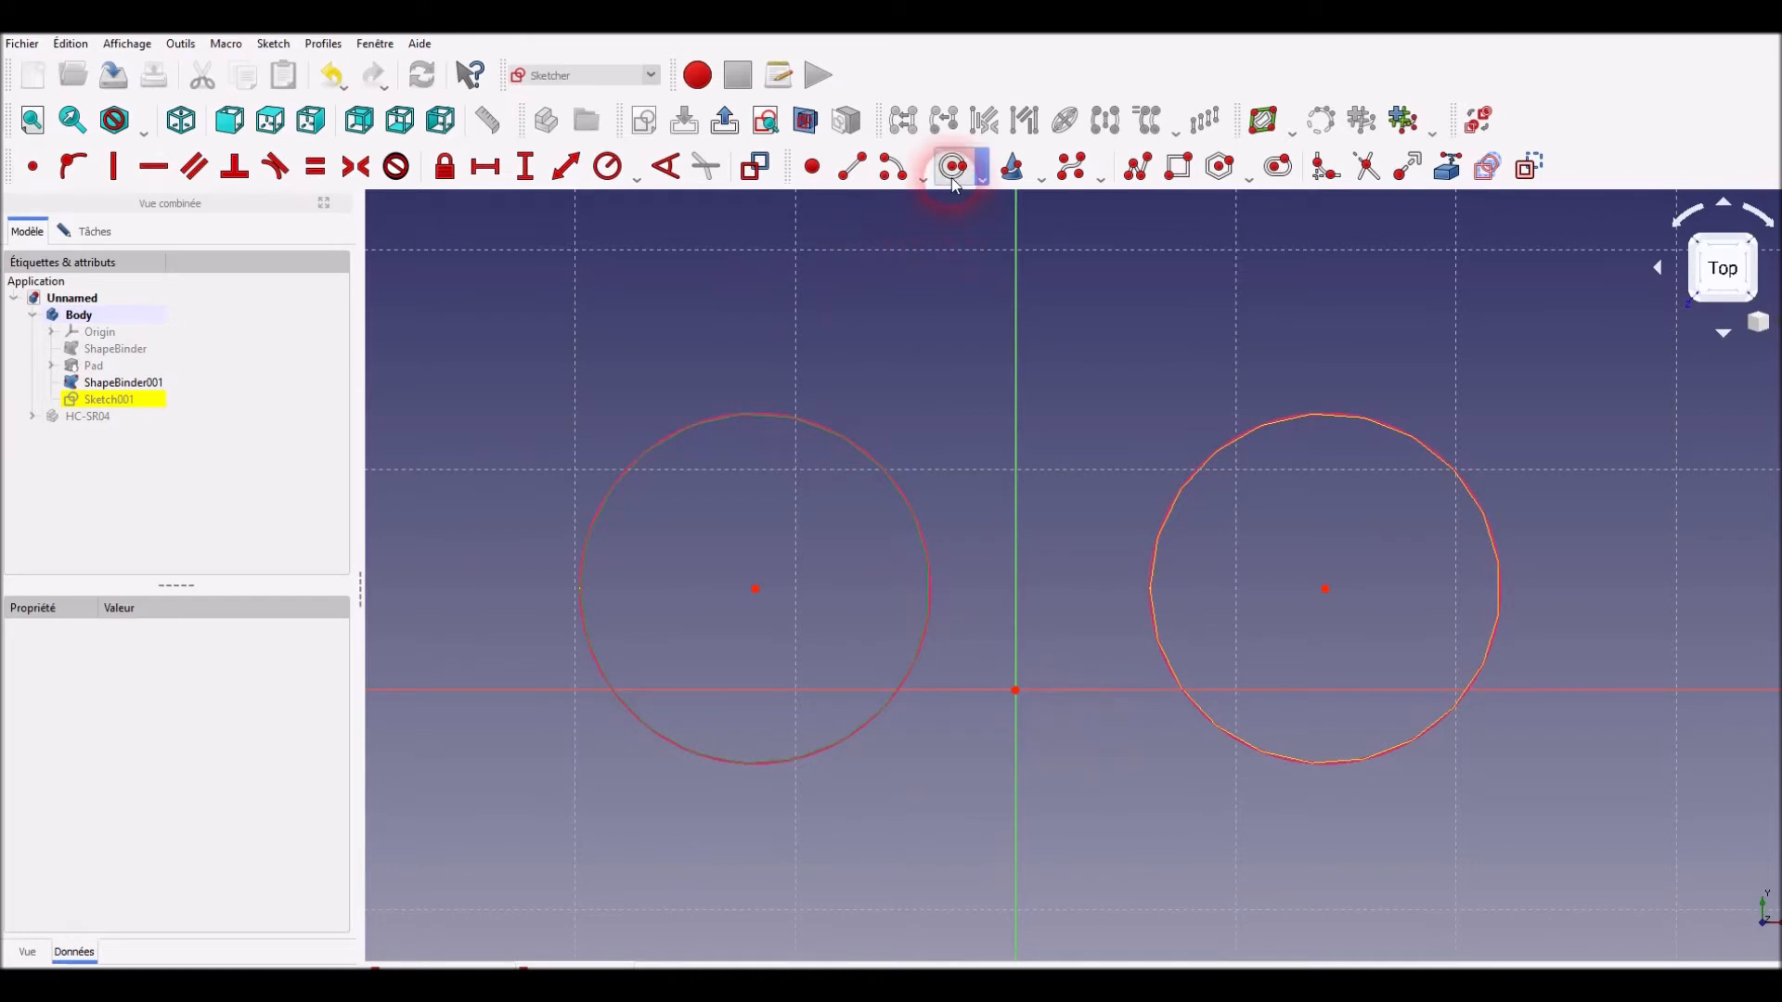
Sketch two circles, one of about 7.8 mm radius overlapping the left transducer outline and another overlapping the right one
click(791, 677)
click(658, 577)
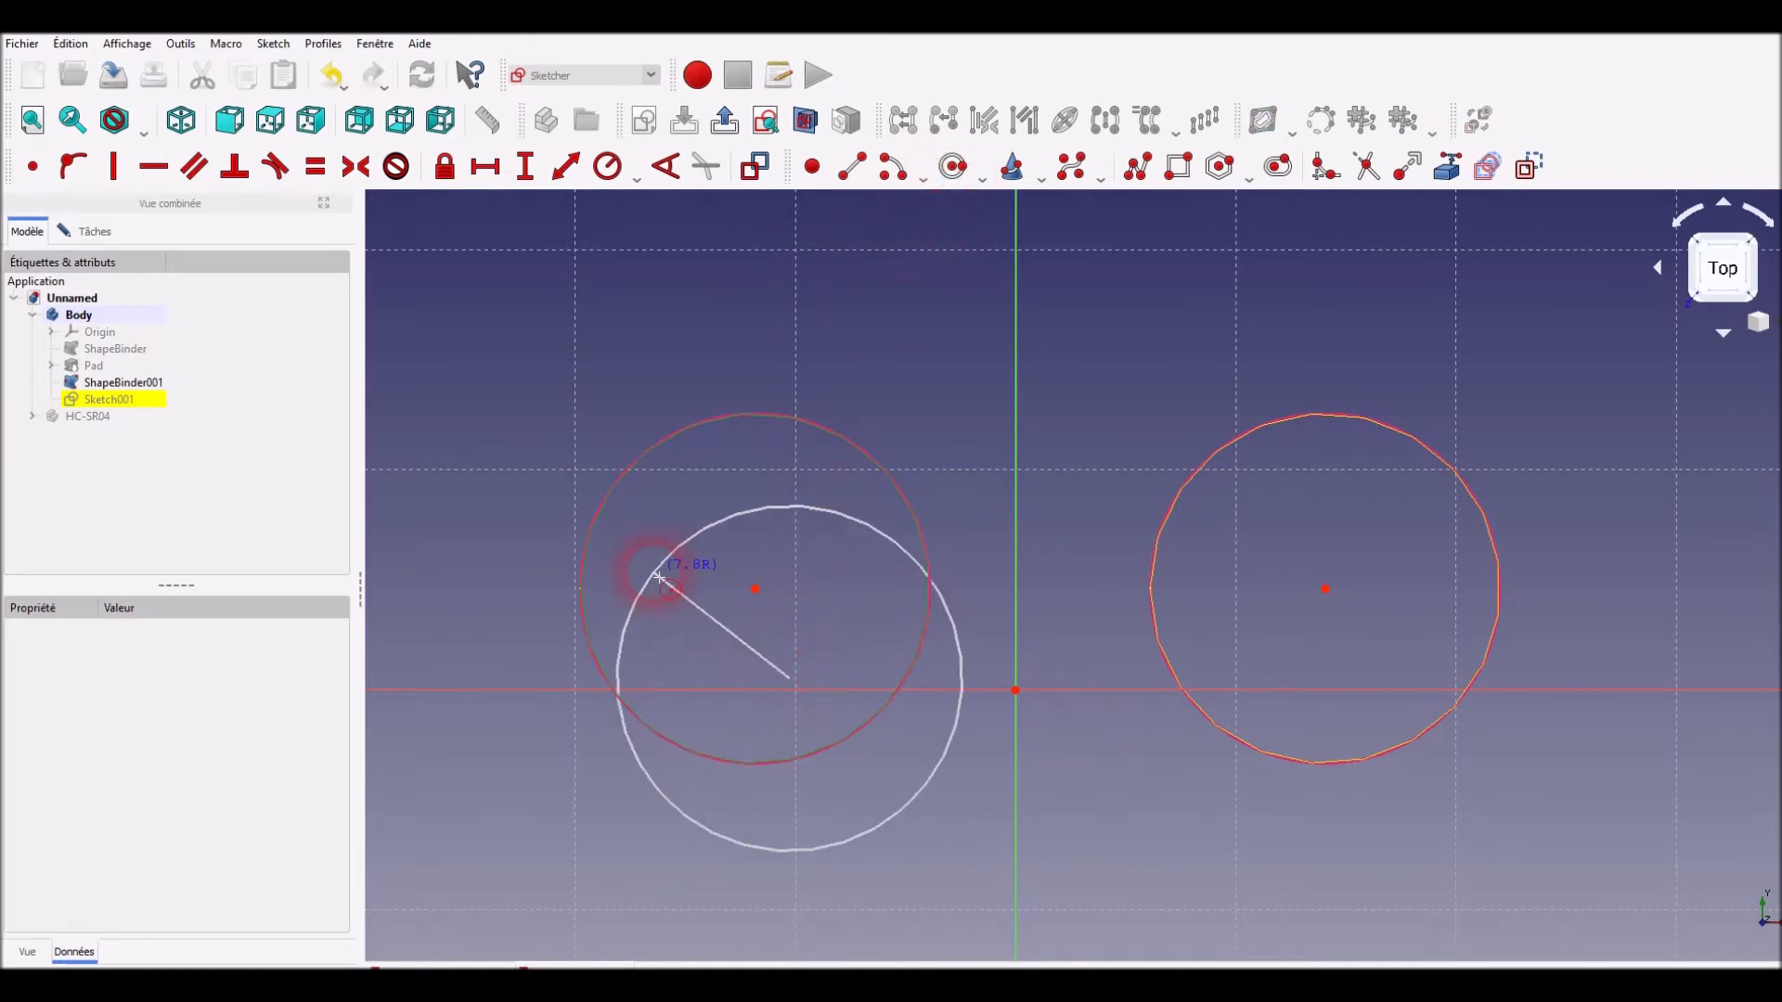
click(1499, 740)
click(1390, 639)
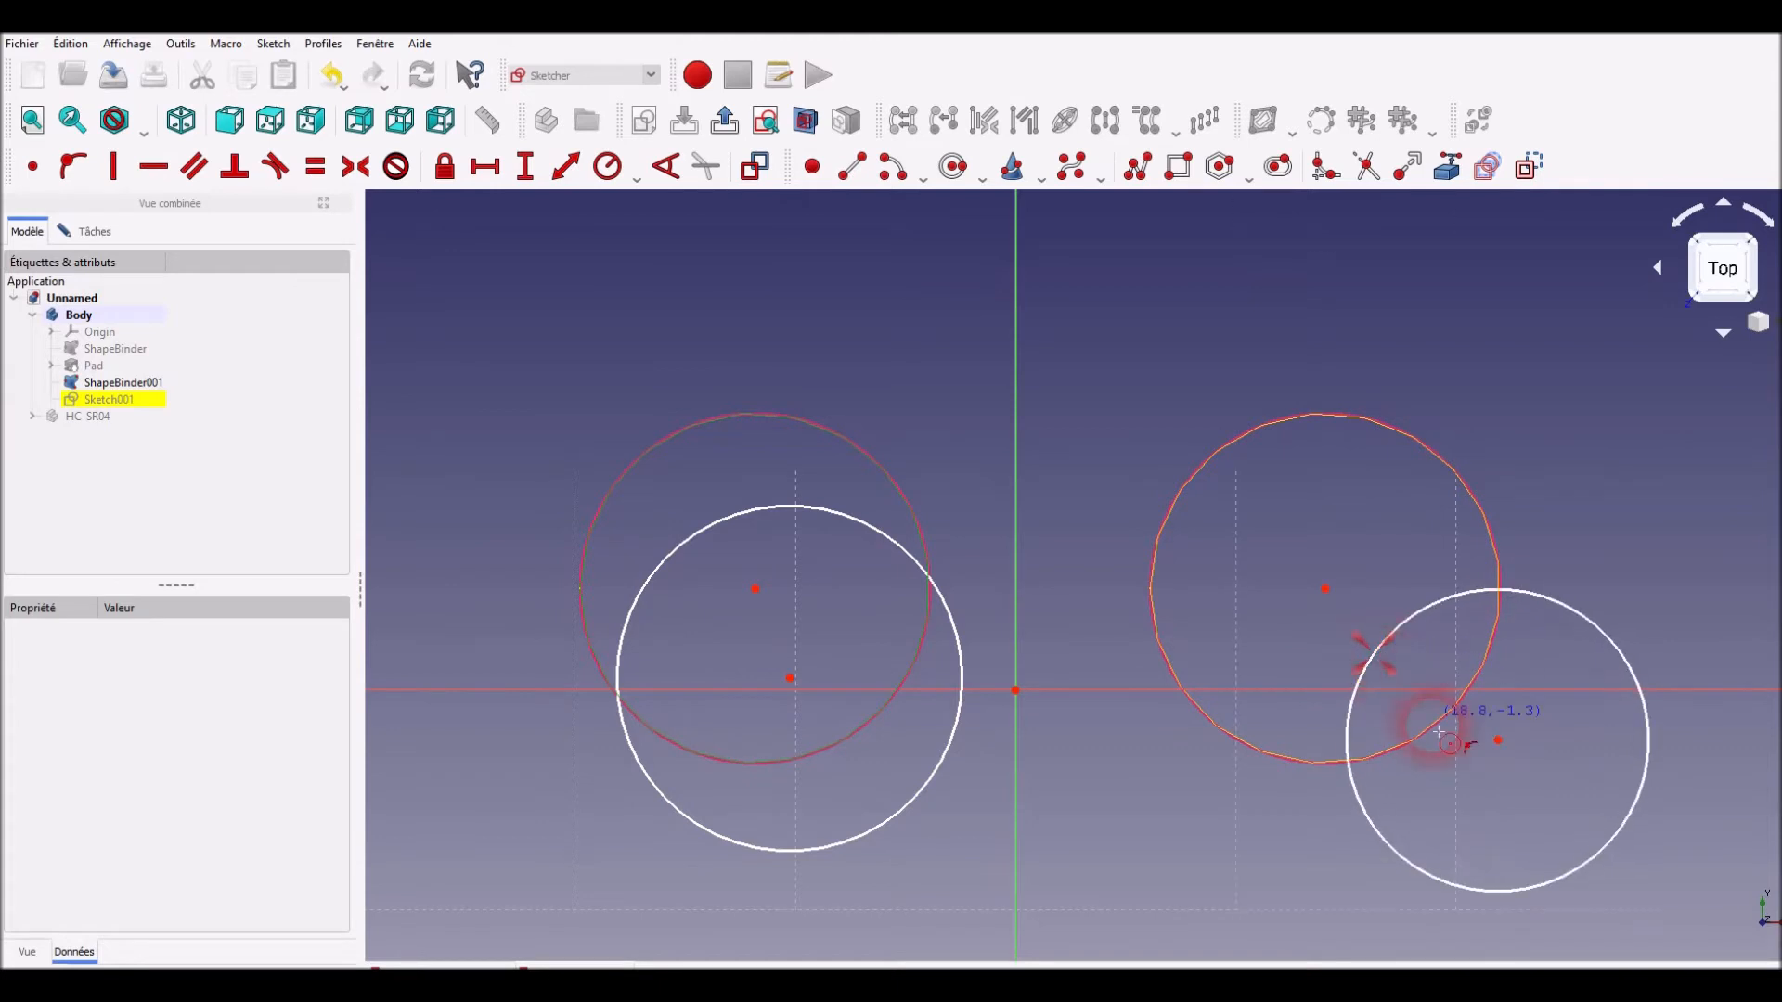
right_click(1123, 807)
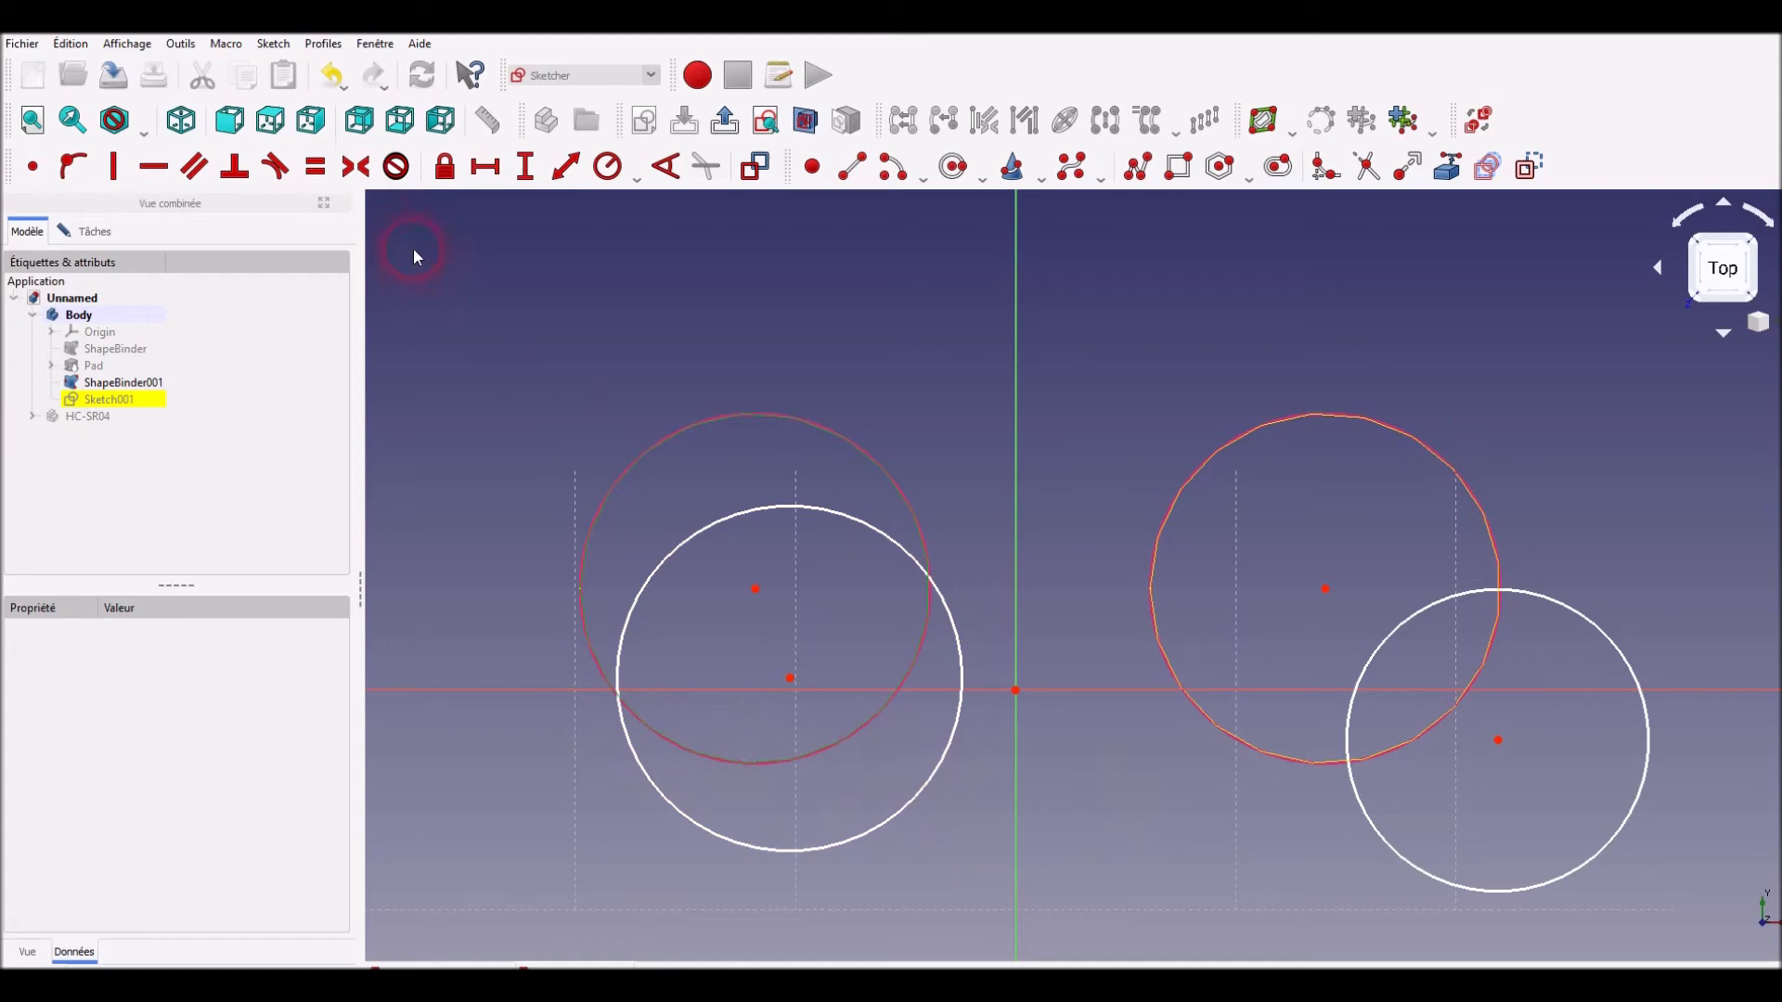
Constrain the two sketched circles to be equal in size
click(835, 512)
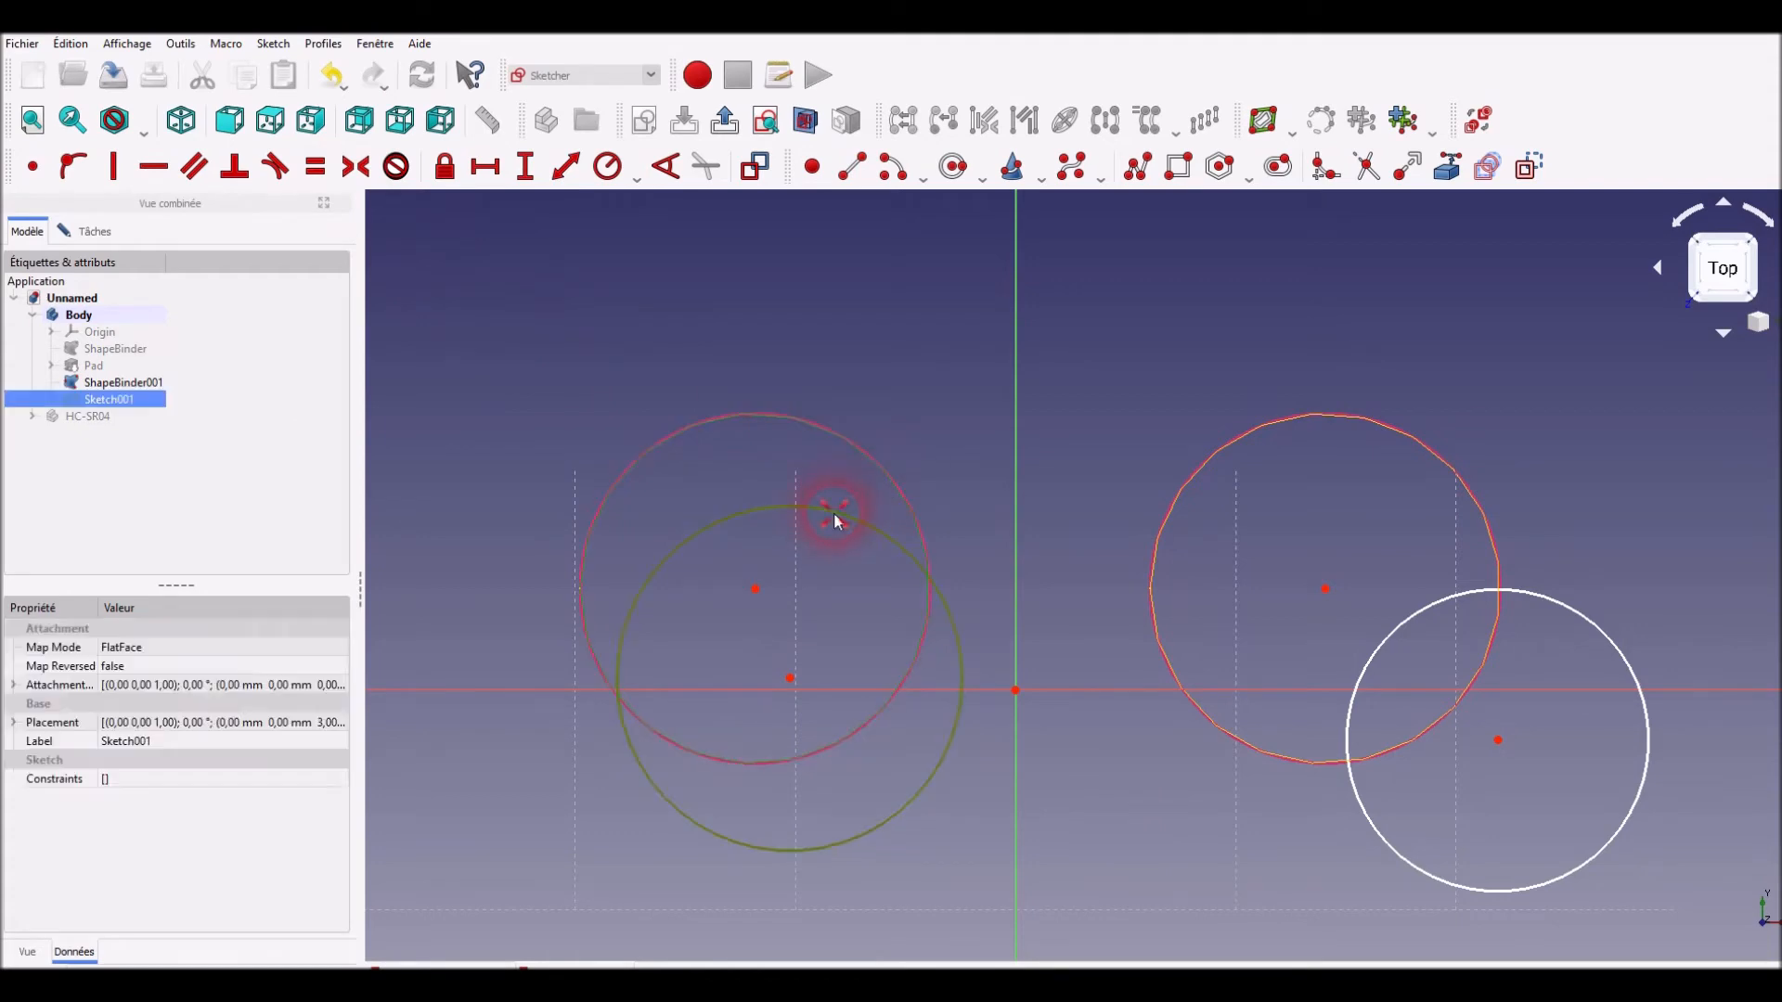
click(1405, 615)
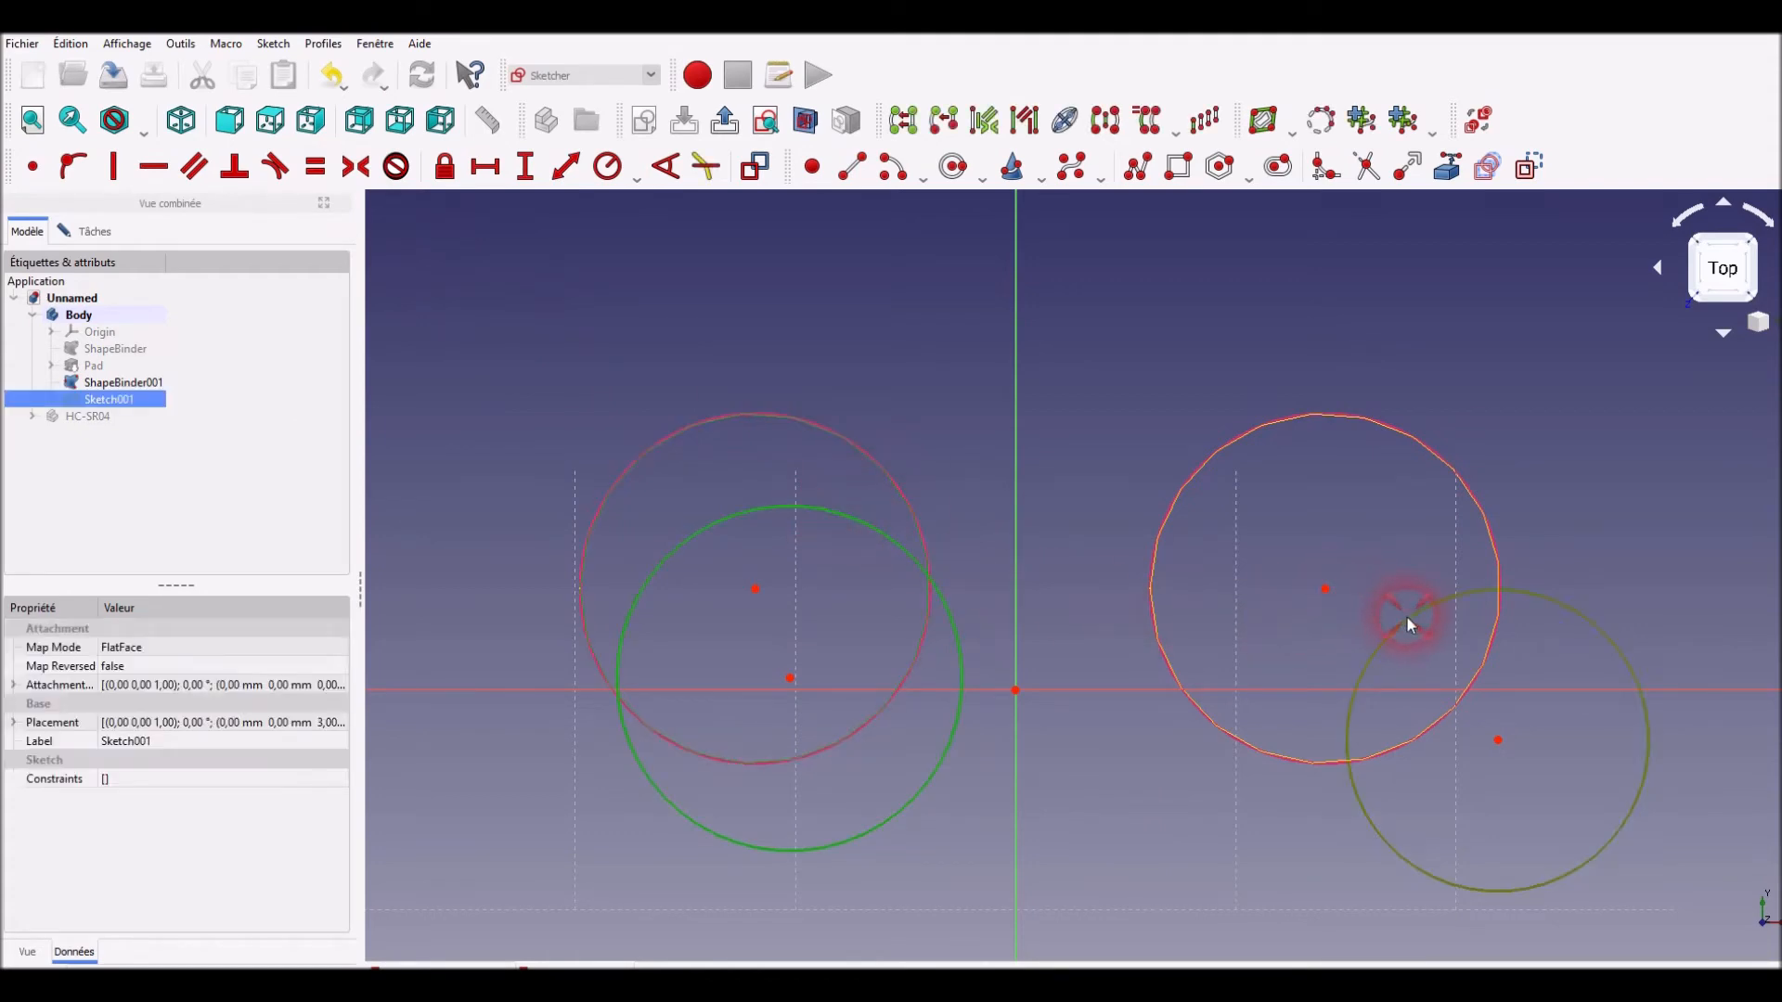
click(316, 168)
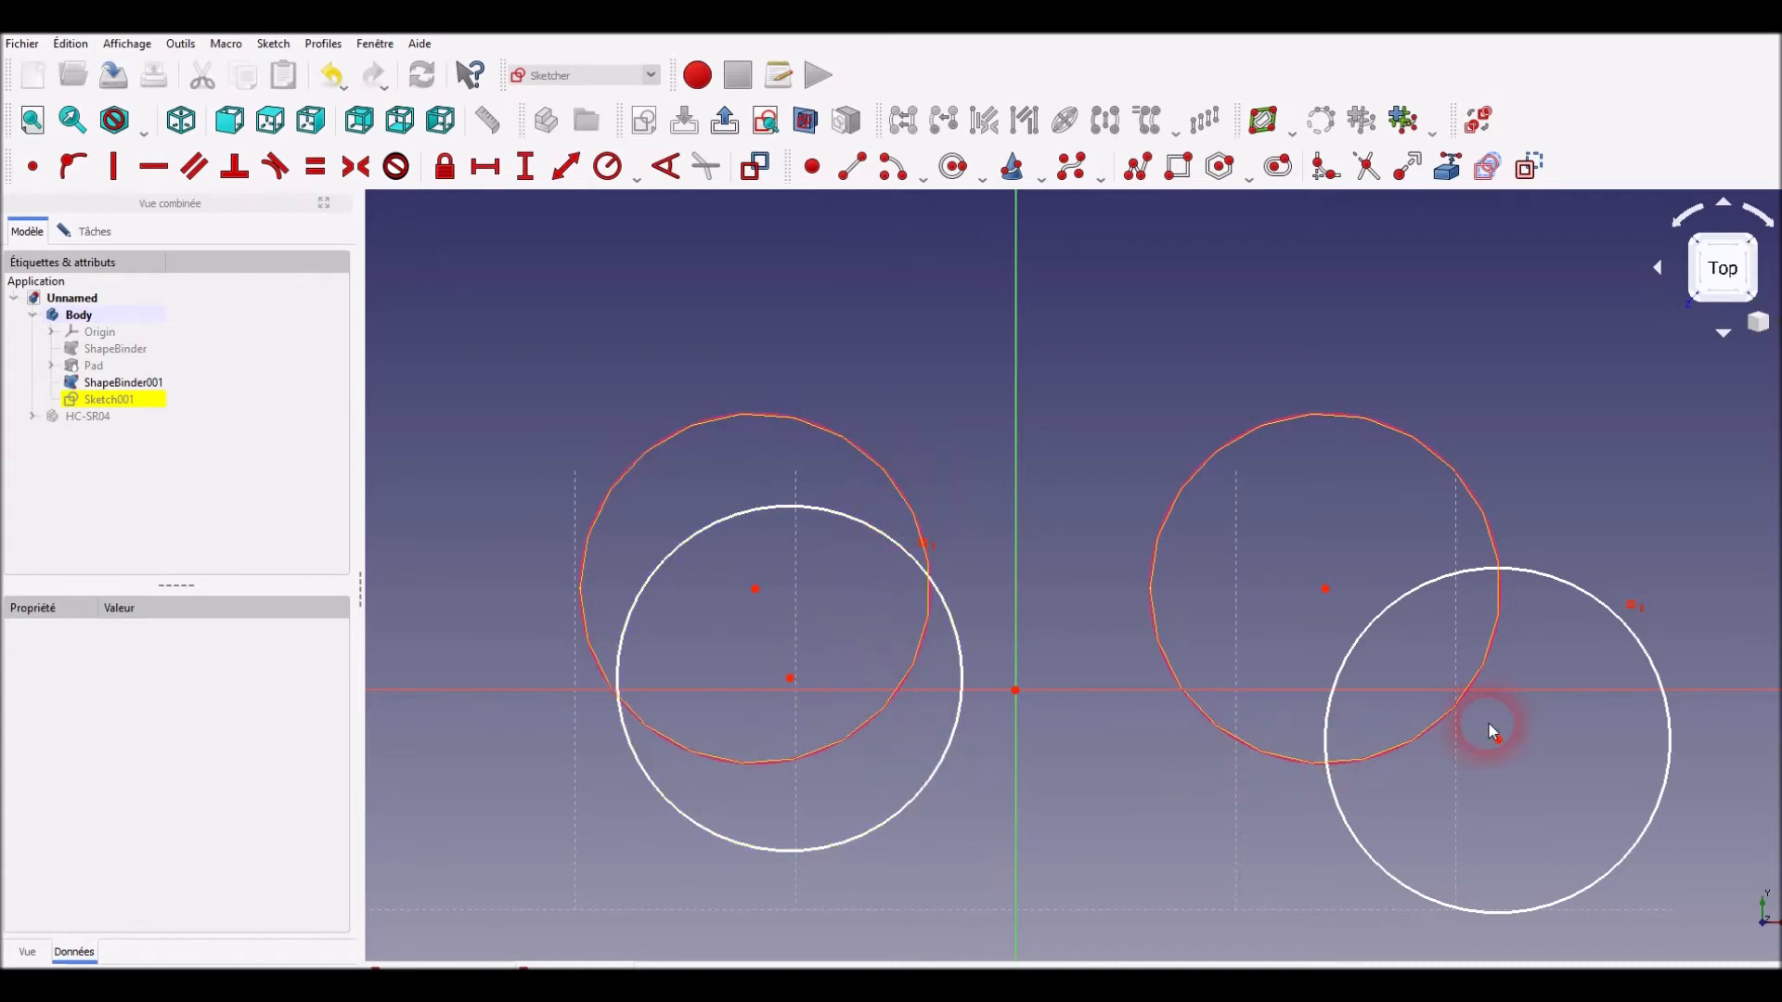
Make the centre of each sketched circle coincident with the centre of its projected transducer circle
click(789, 679)
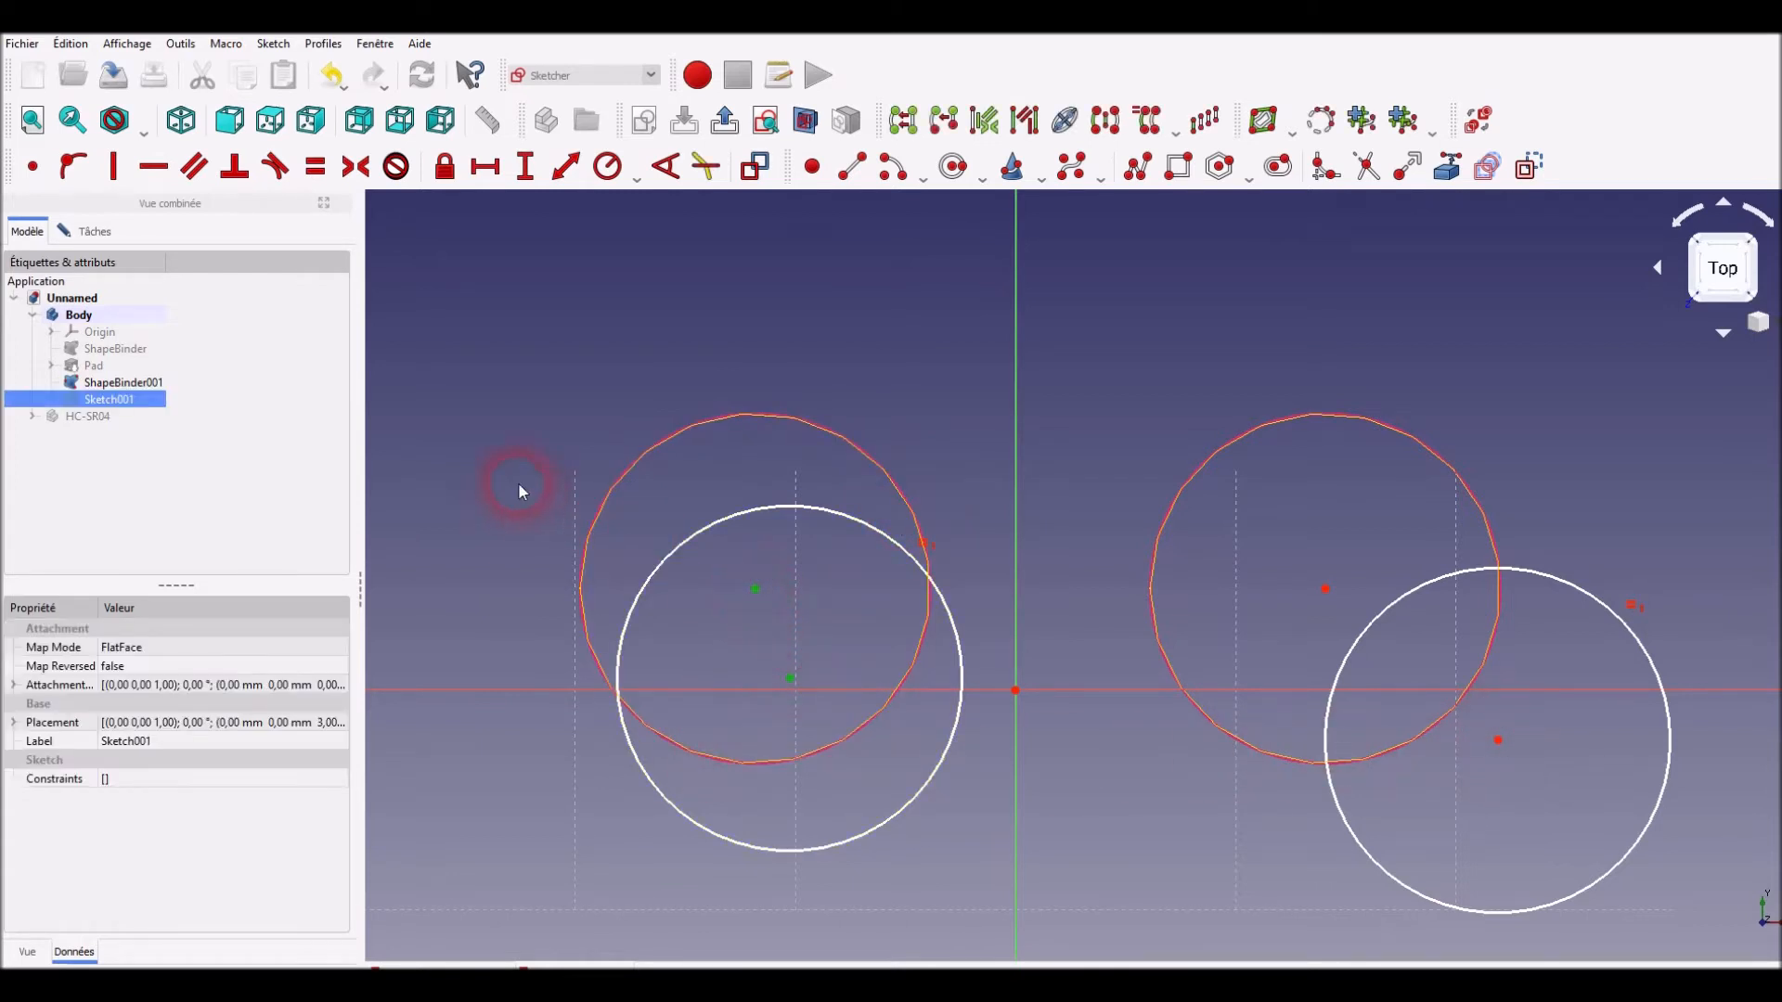
click(32, 167)
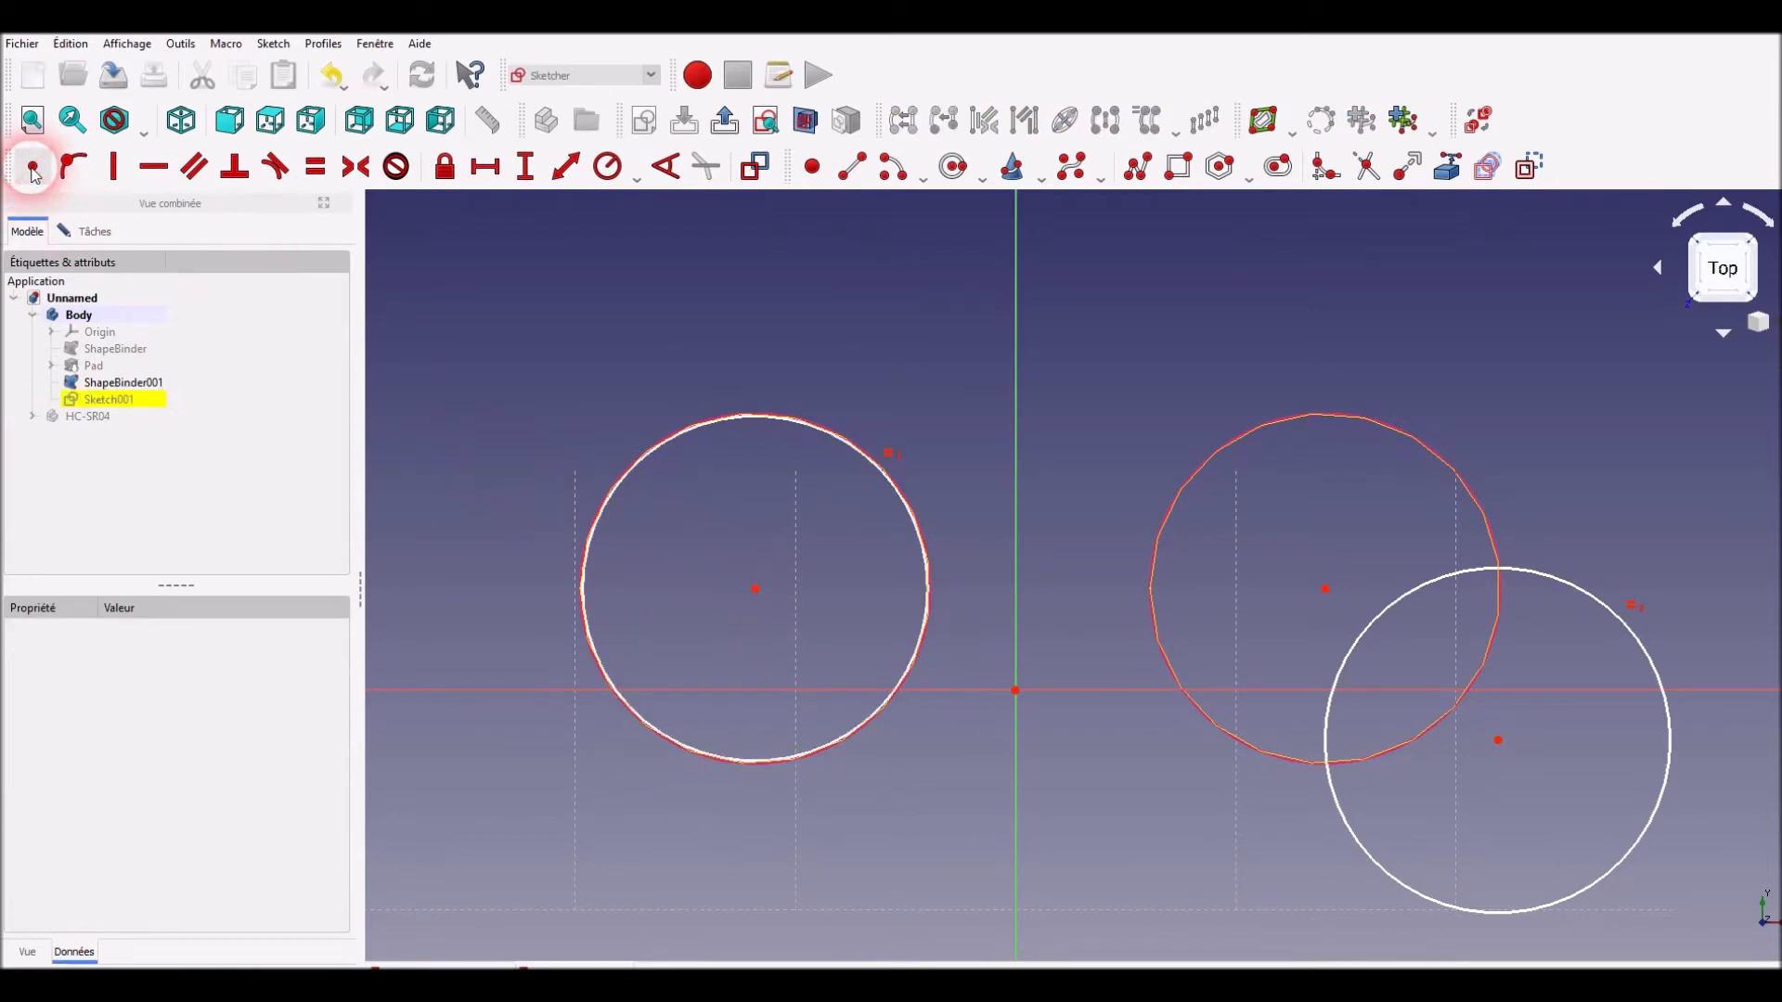
click(1495, 739)
click(1325, 588)
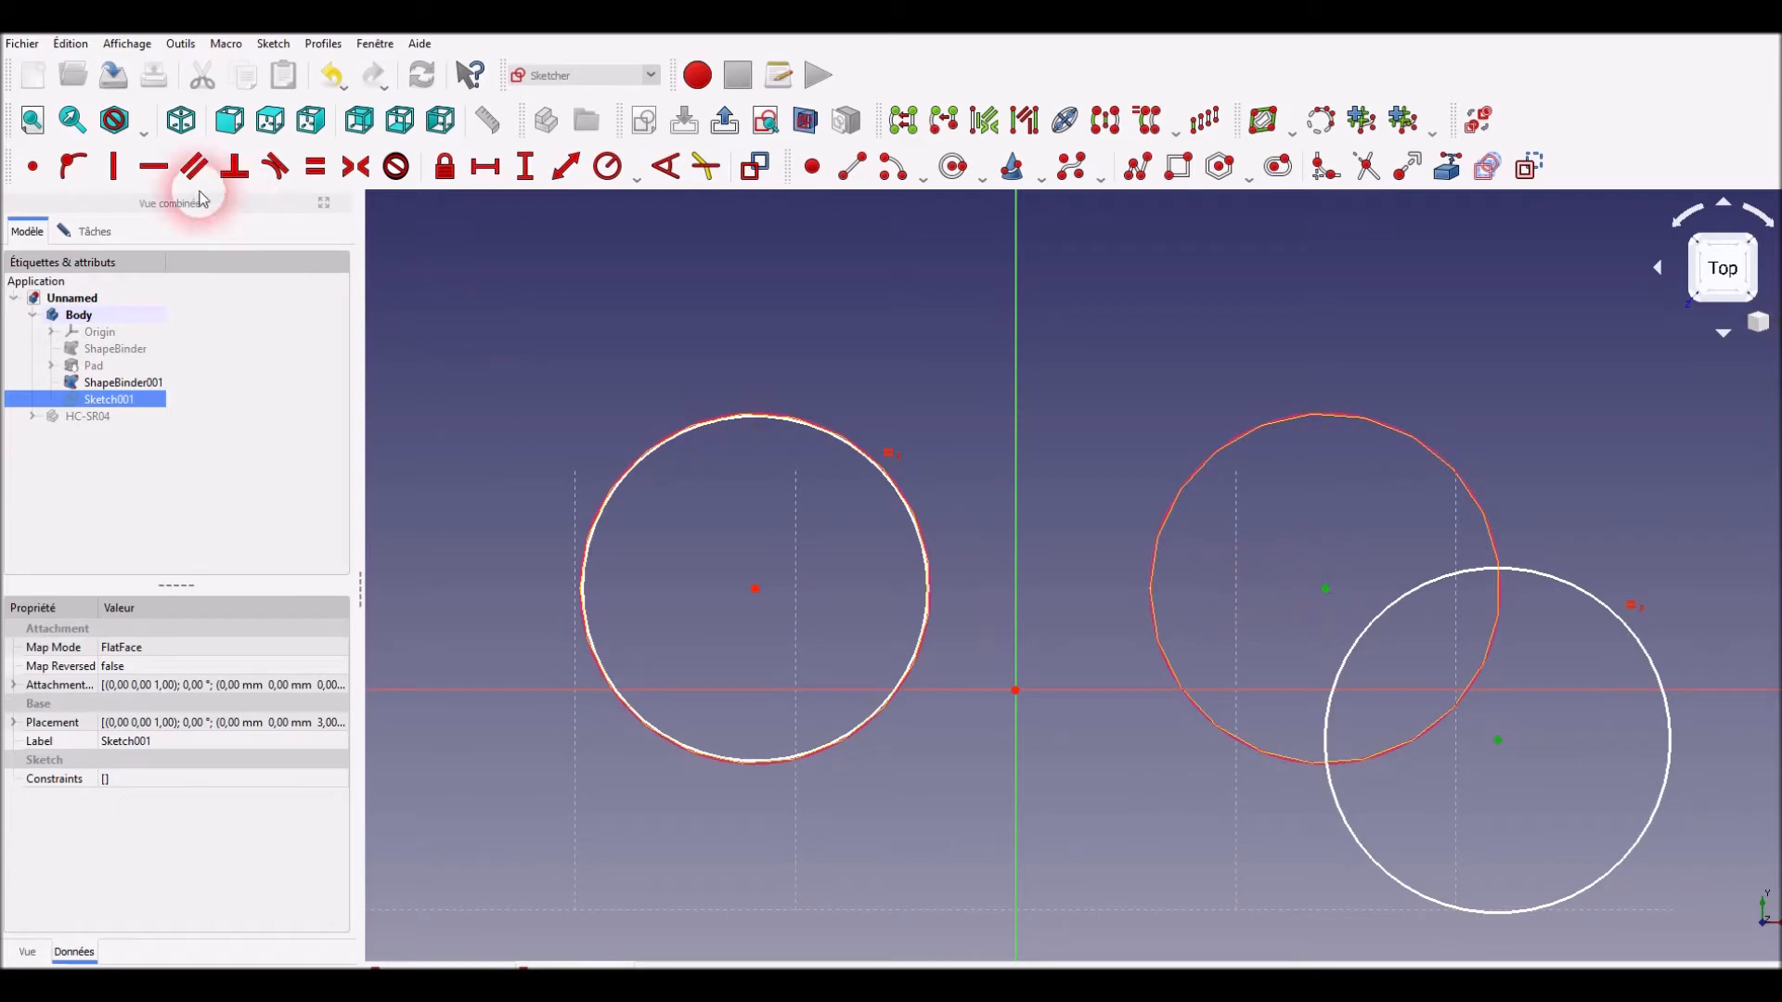
click(33, 167)
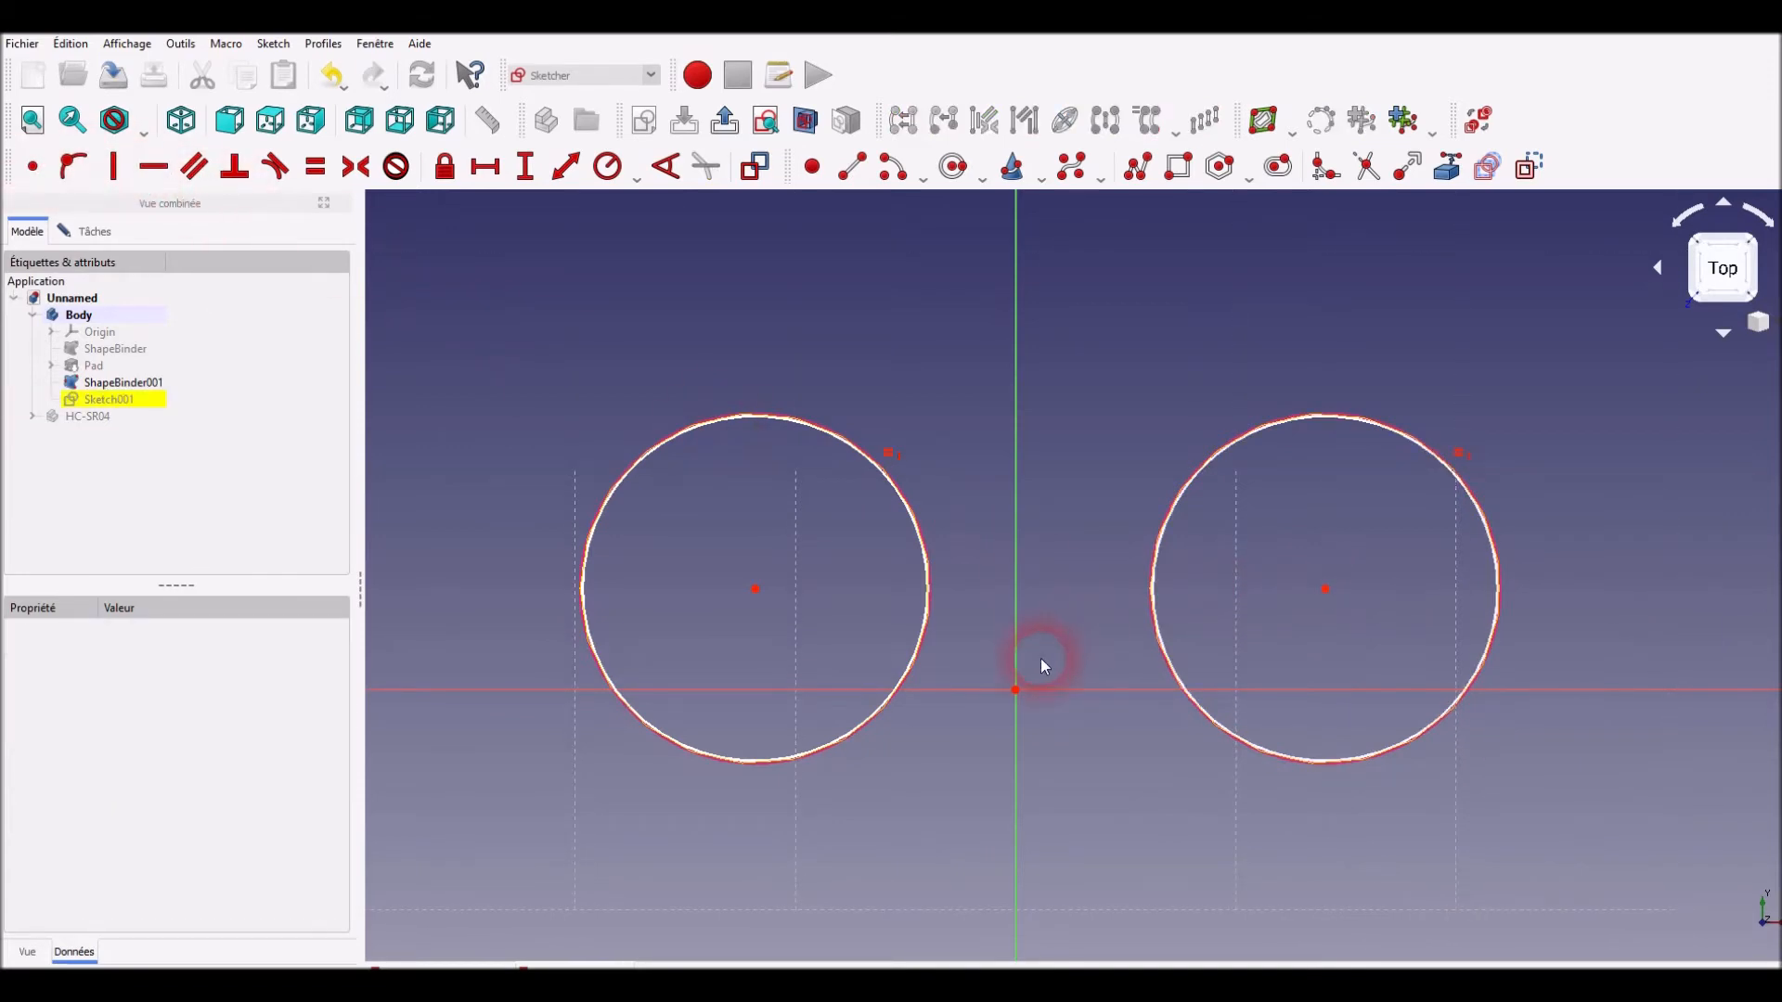
Add a reference radius dimension to the left projected transducer circle
scroll(991, 616, up, 2)
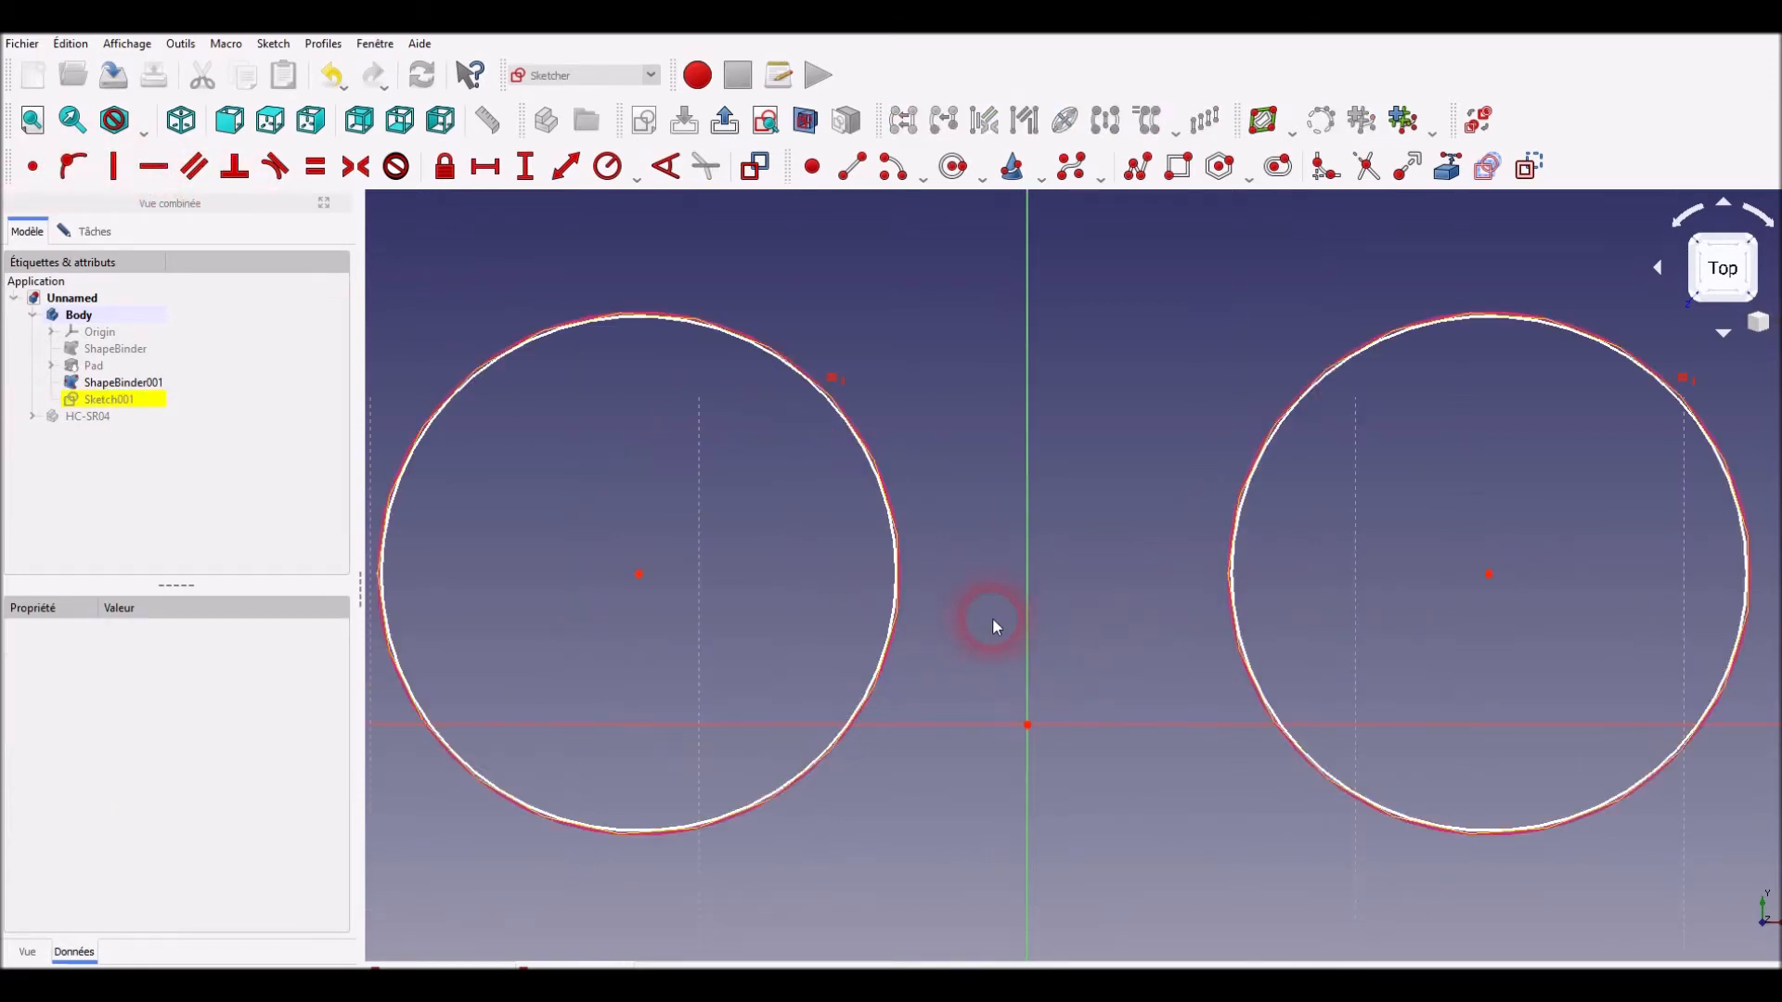
scroll(992, 616, up, 2)
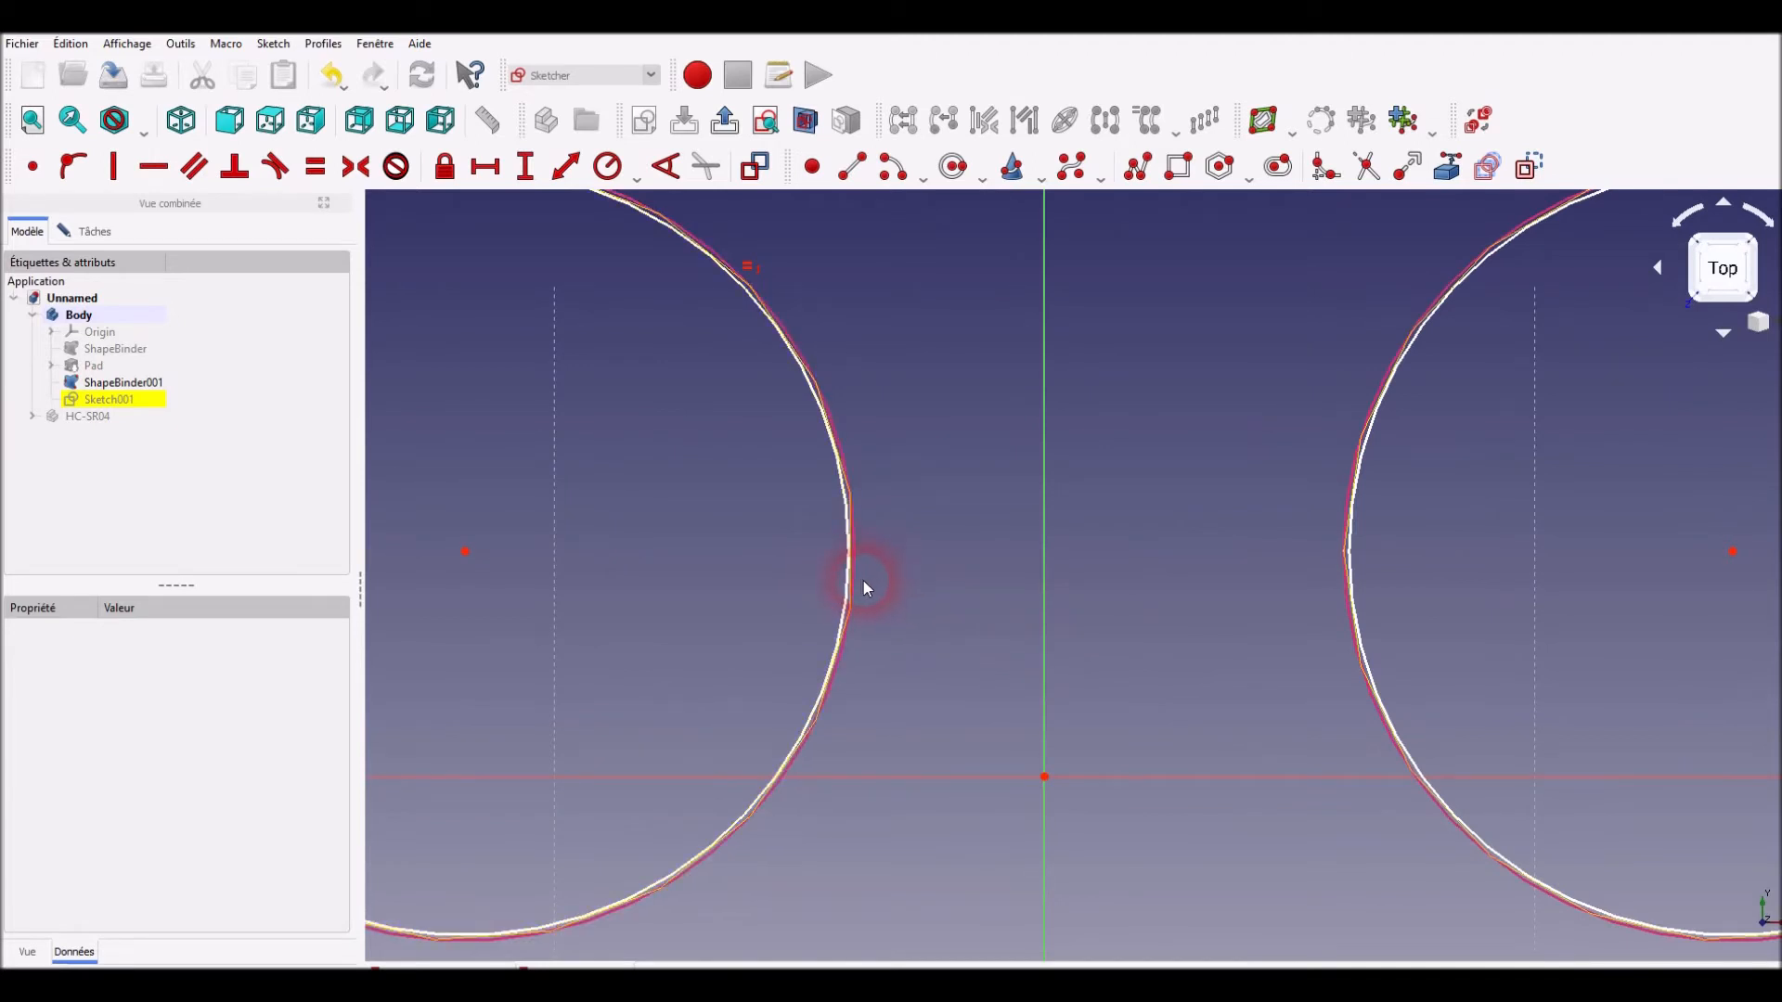
click(608, 167)
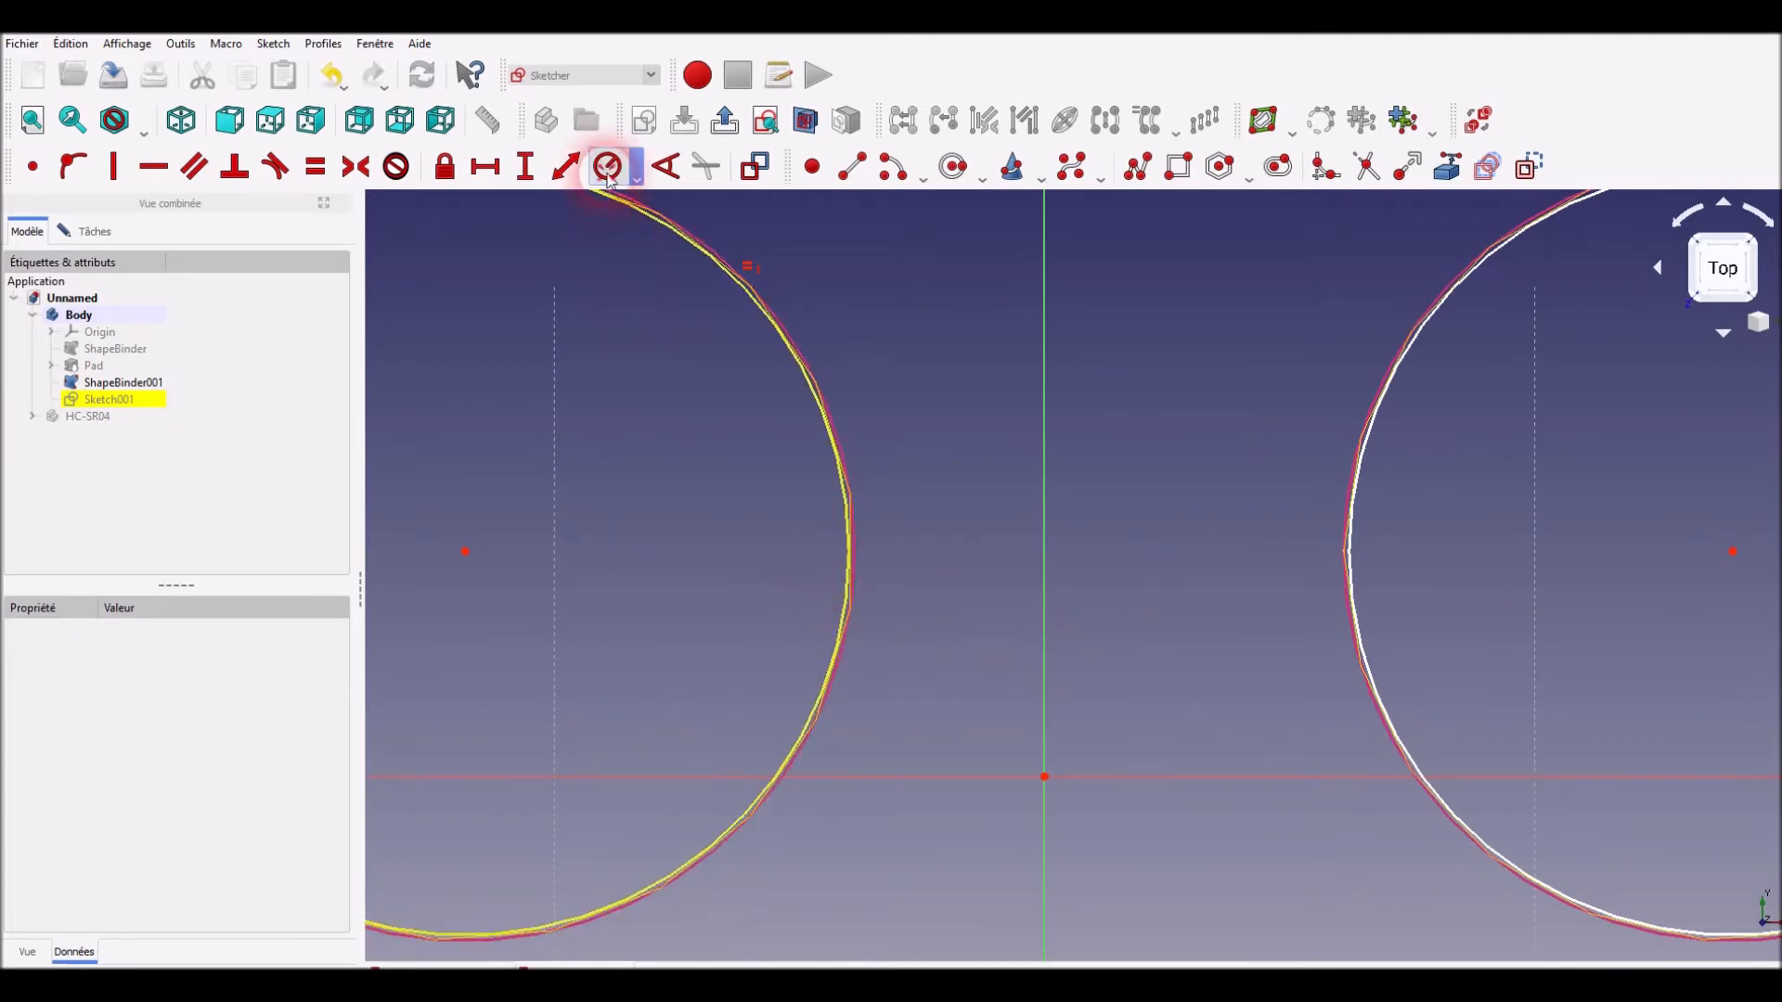
click(849, 636)
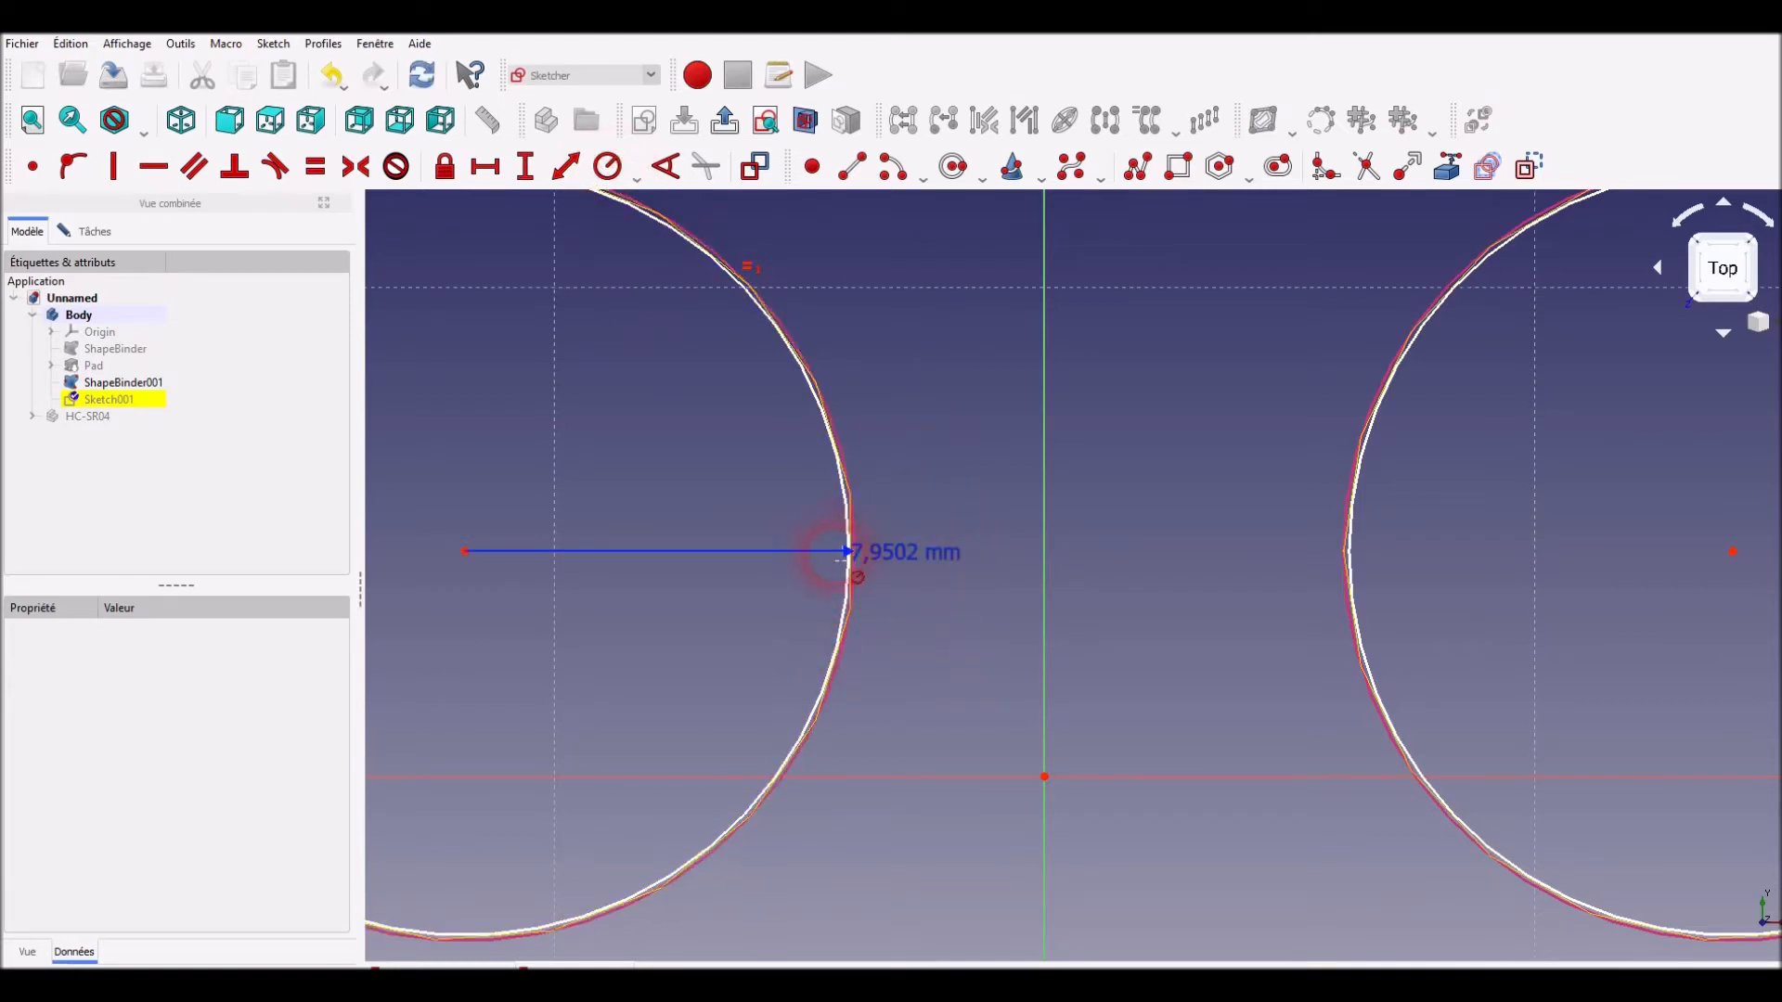
scroll(608, 632, down, 2)
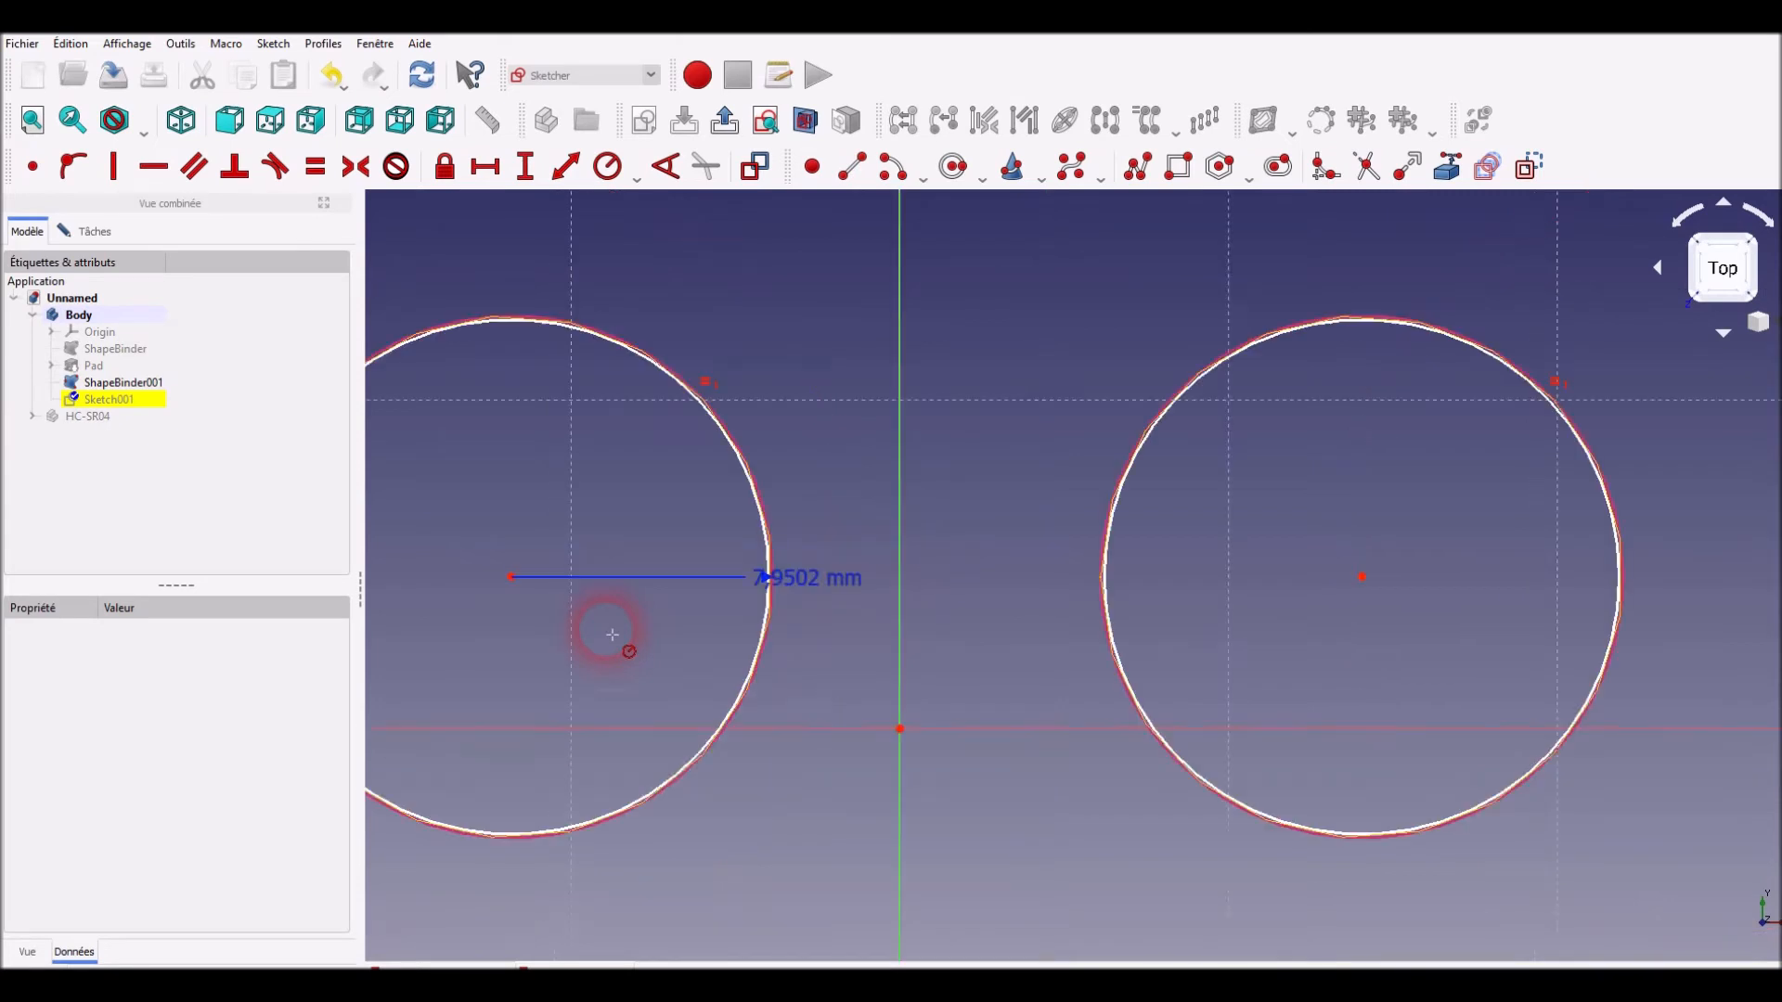
middle_drag(538, 684, 783, 672)
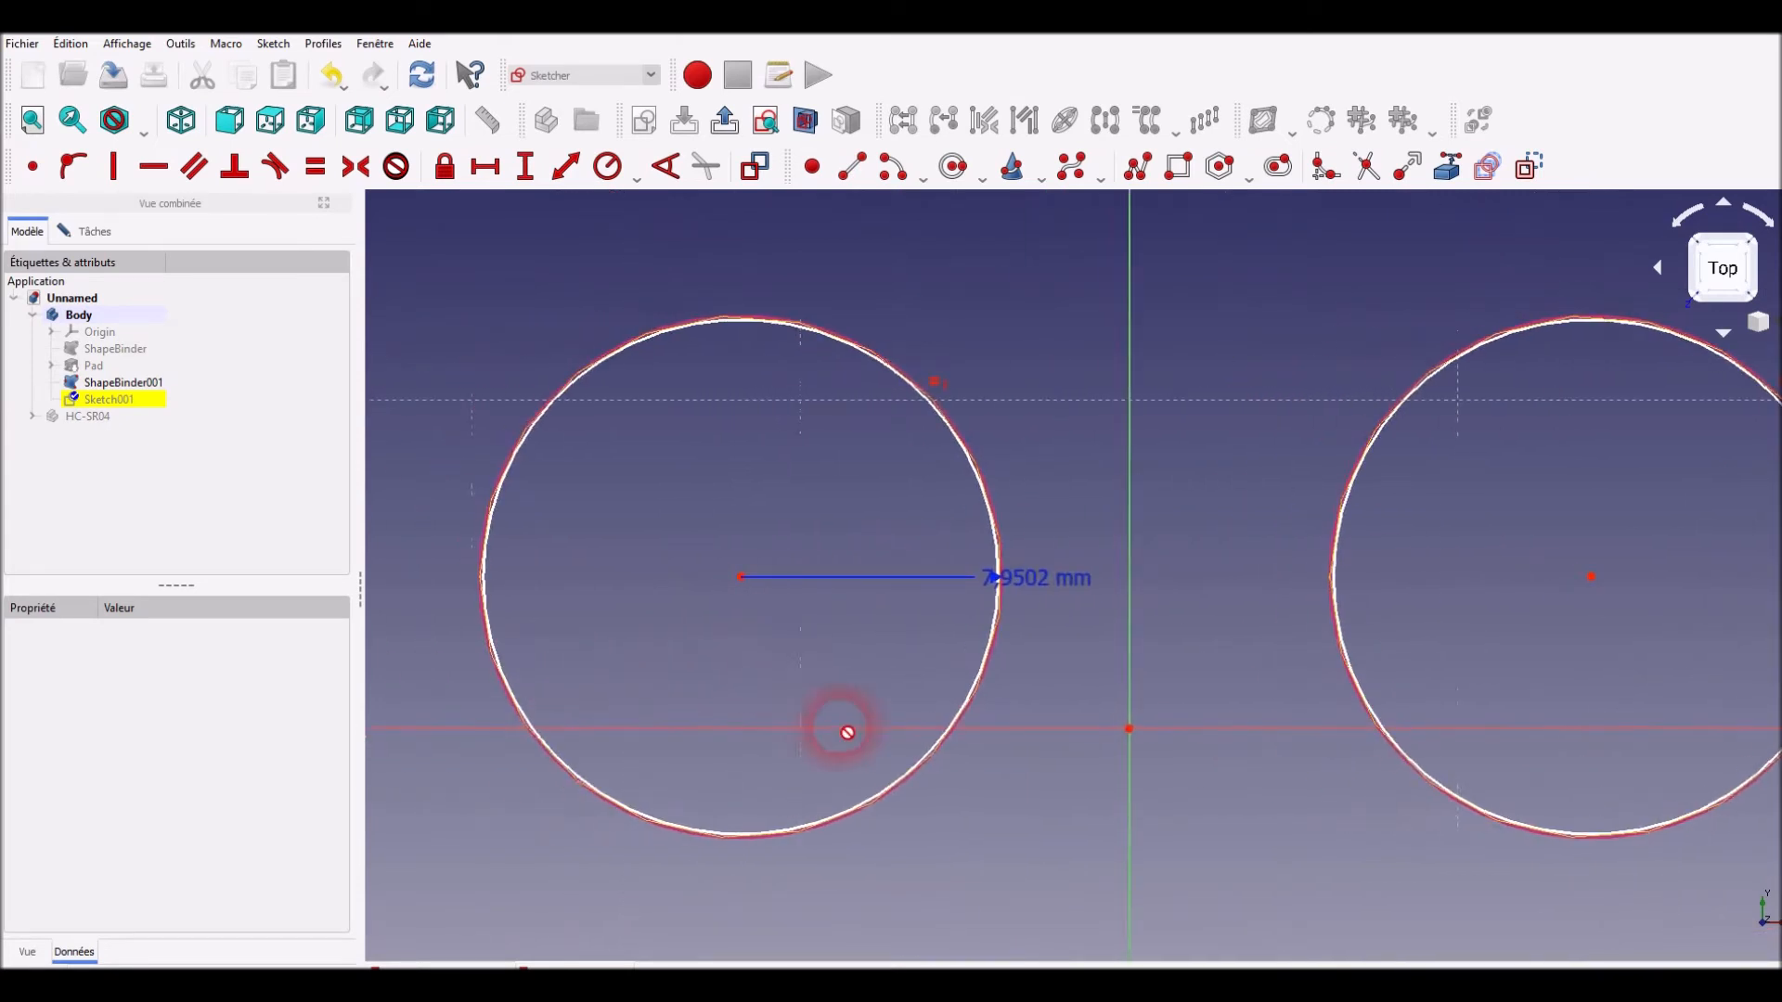
Constrain the left sketched circle's radius to 8.3 mm and close the sketch
click(984, 680)
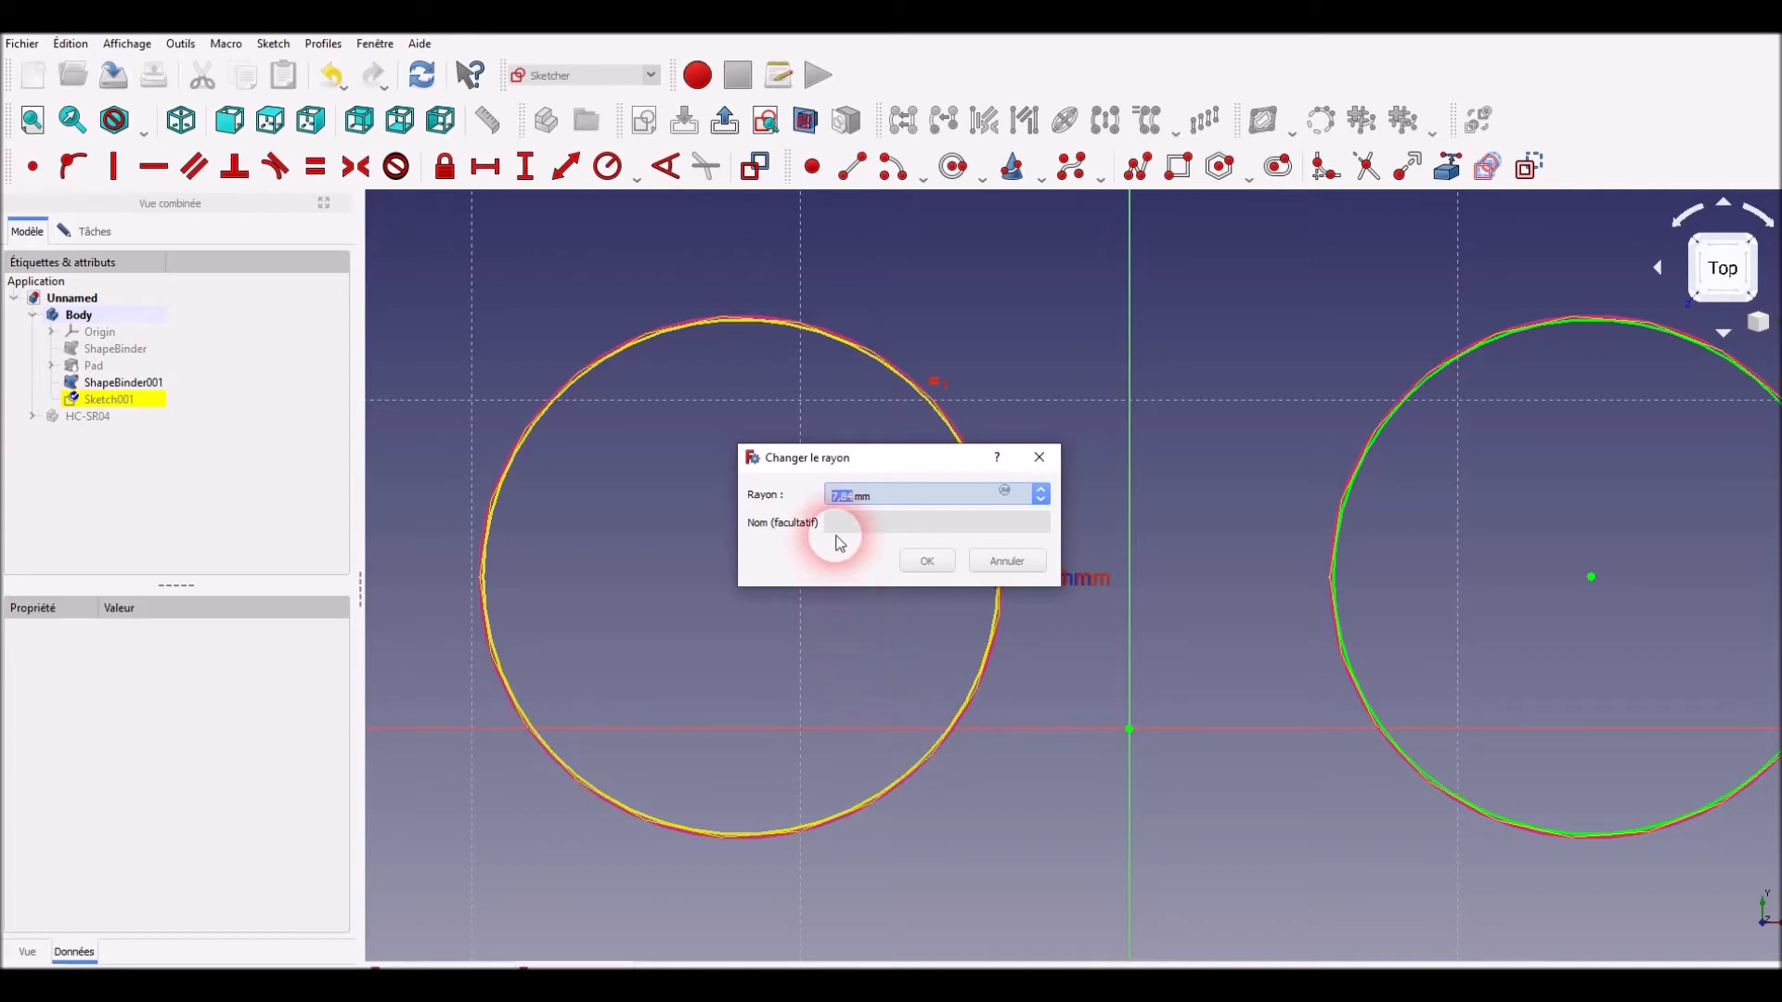
text(.)
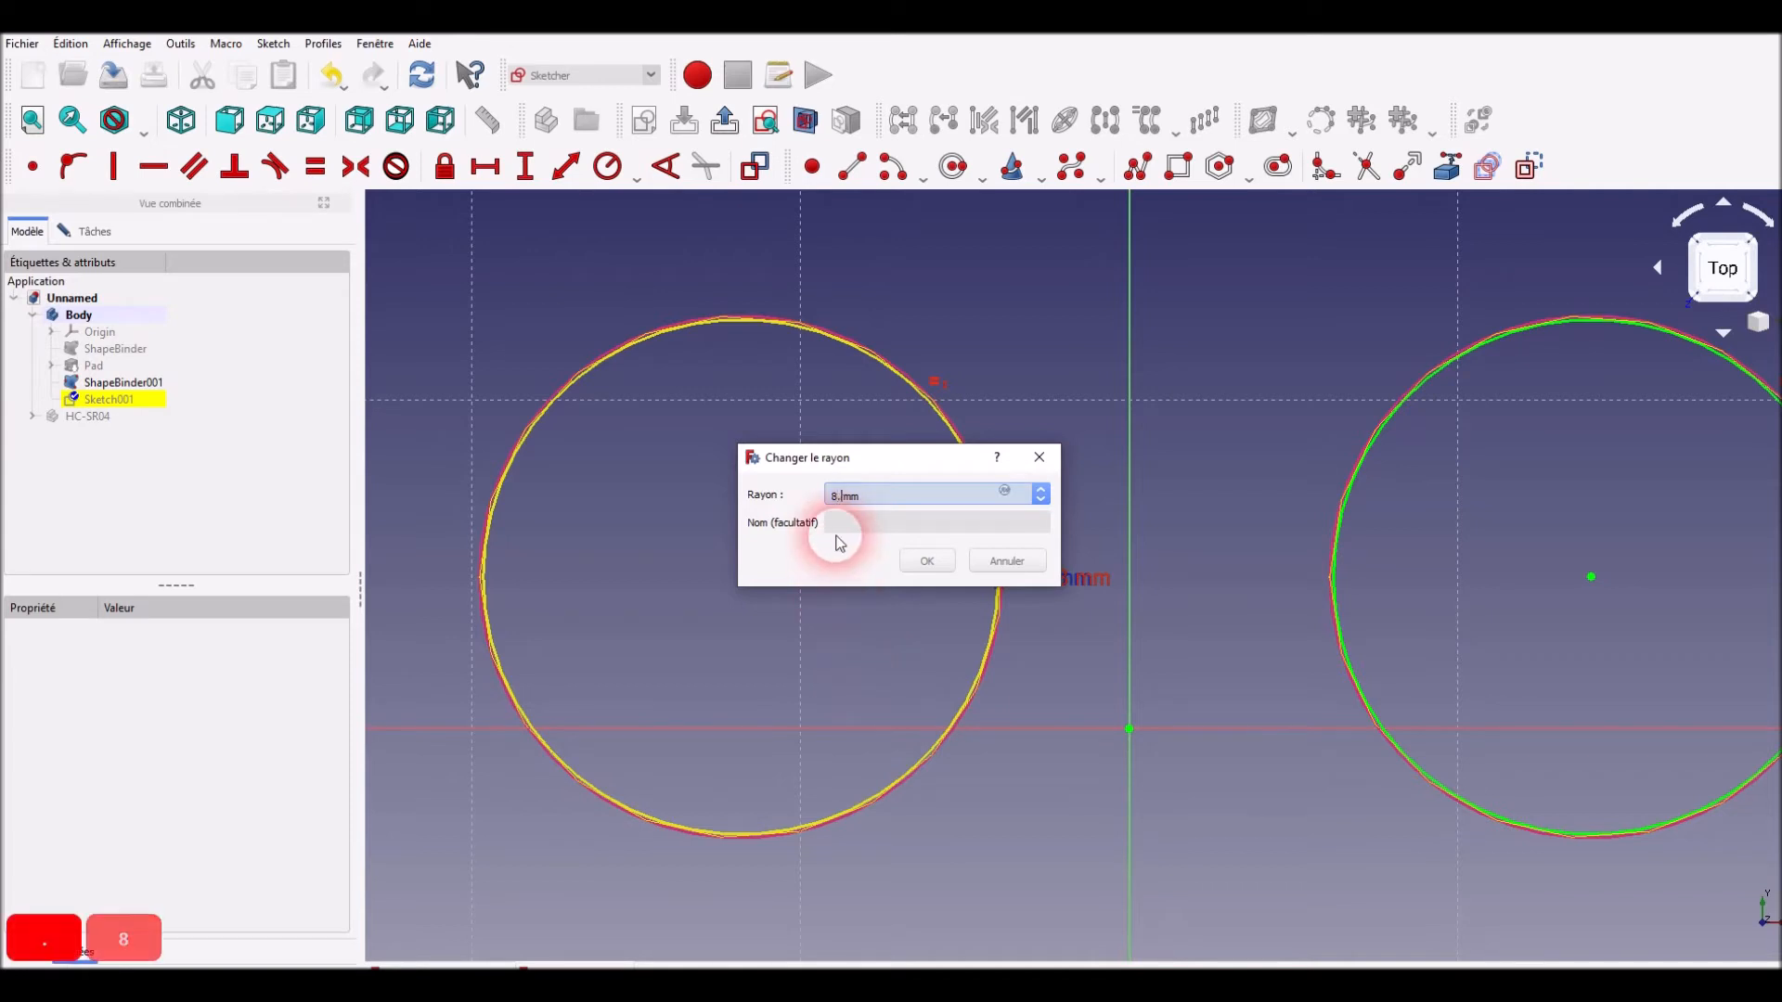
text(3)
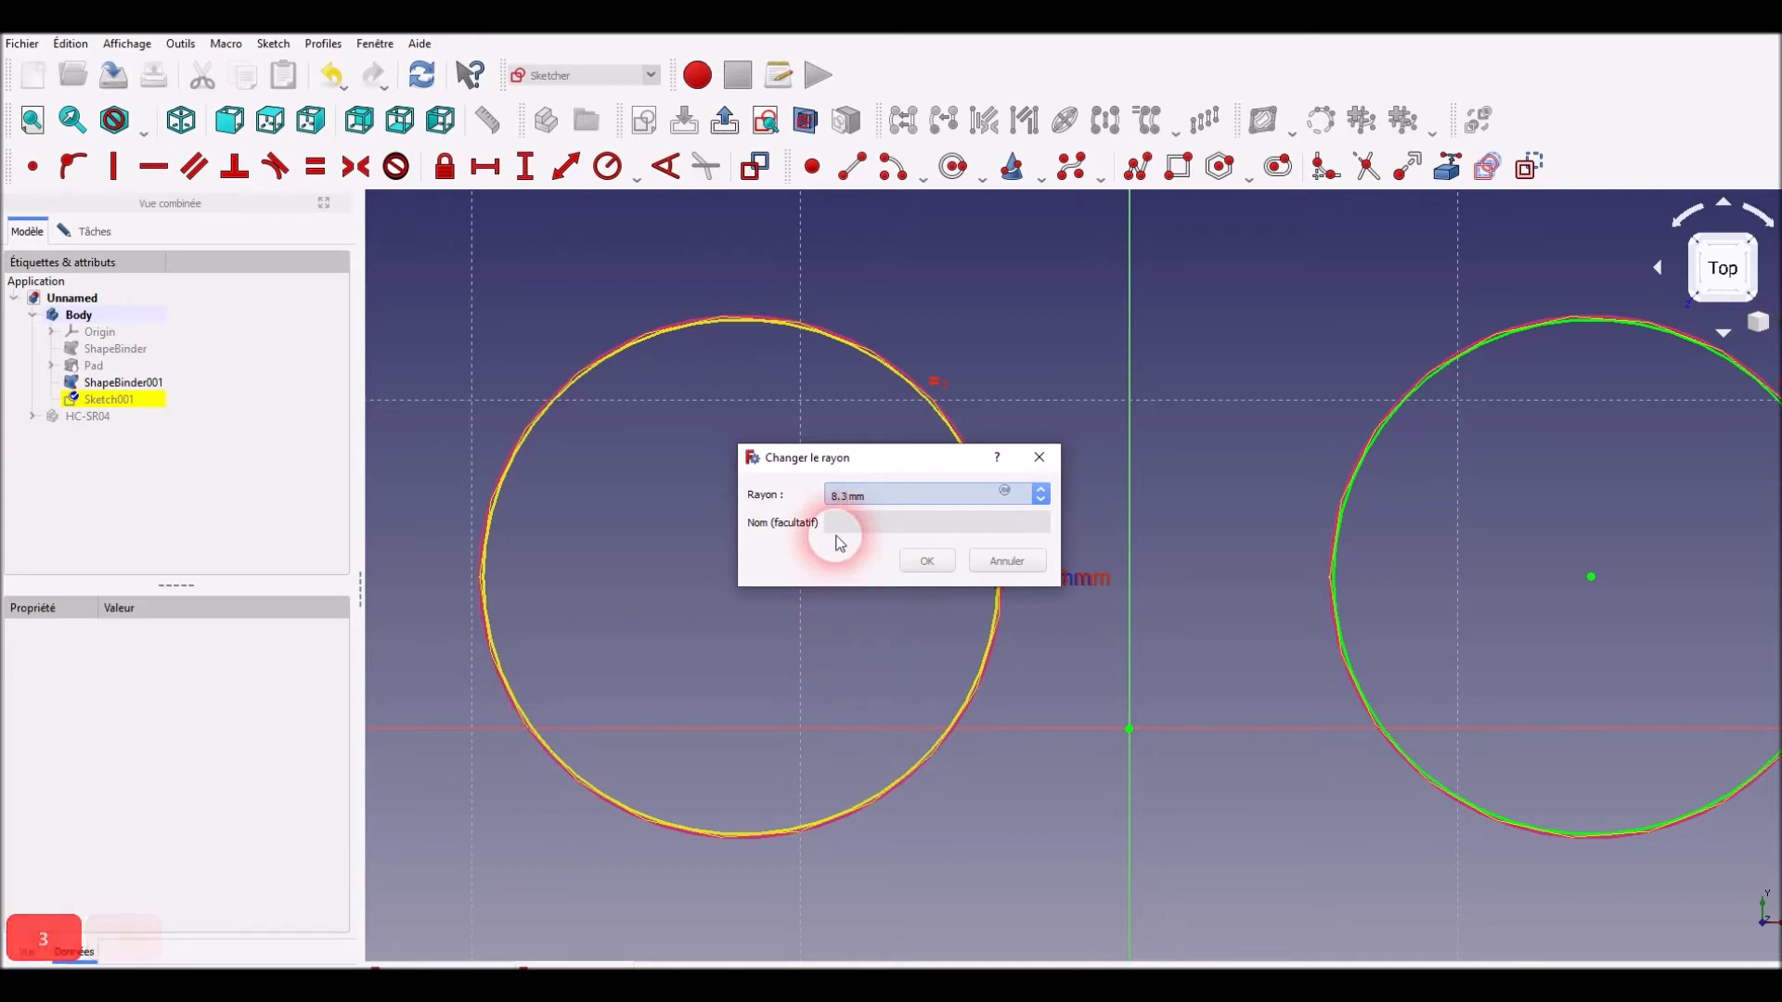
click(928, 562)
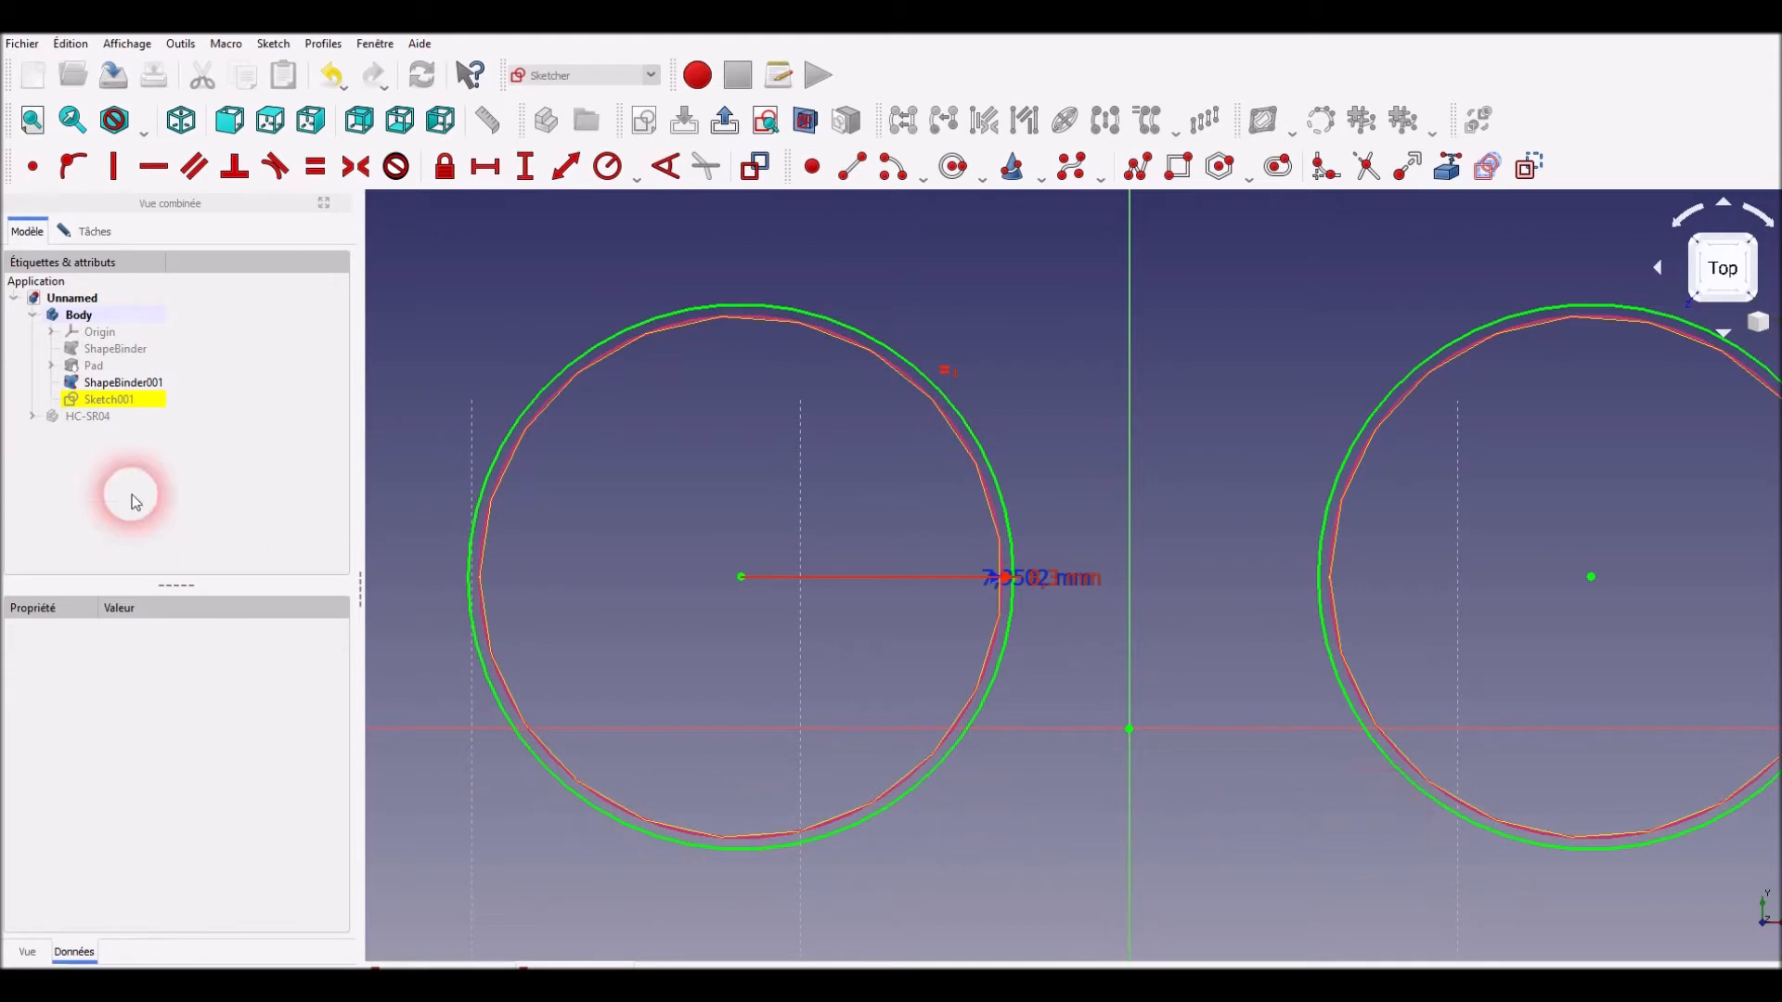
click(97, 232)
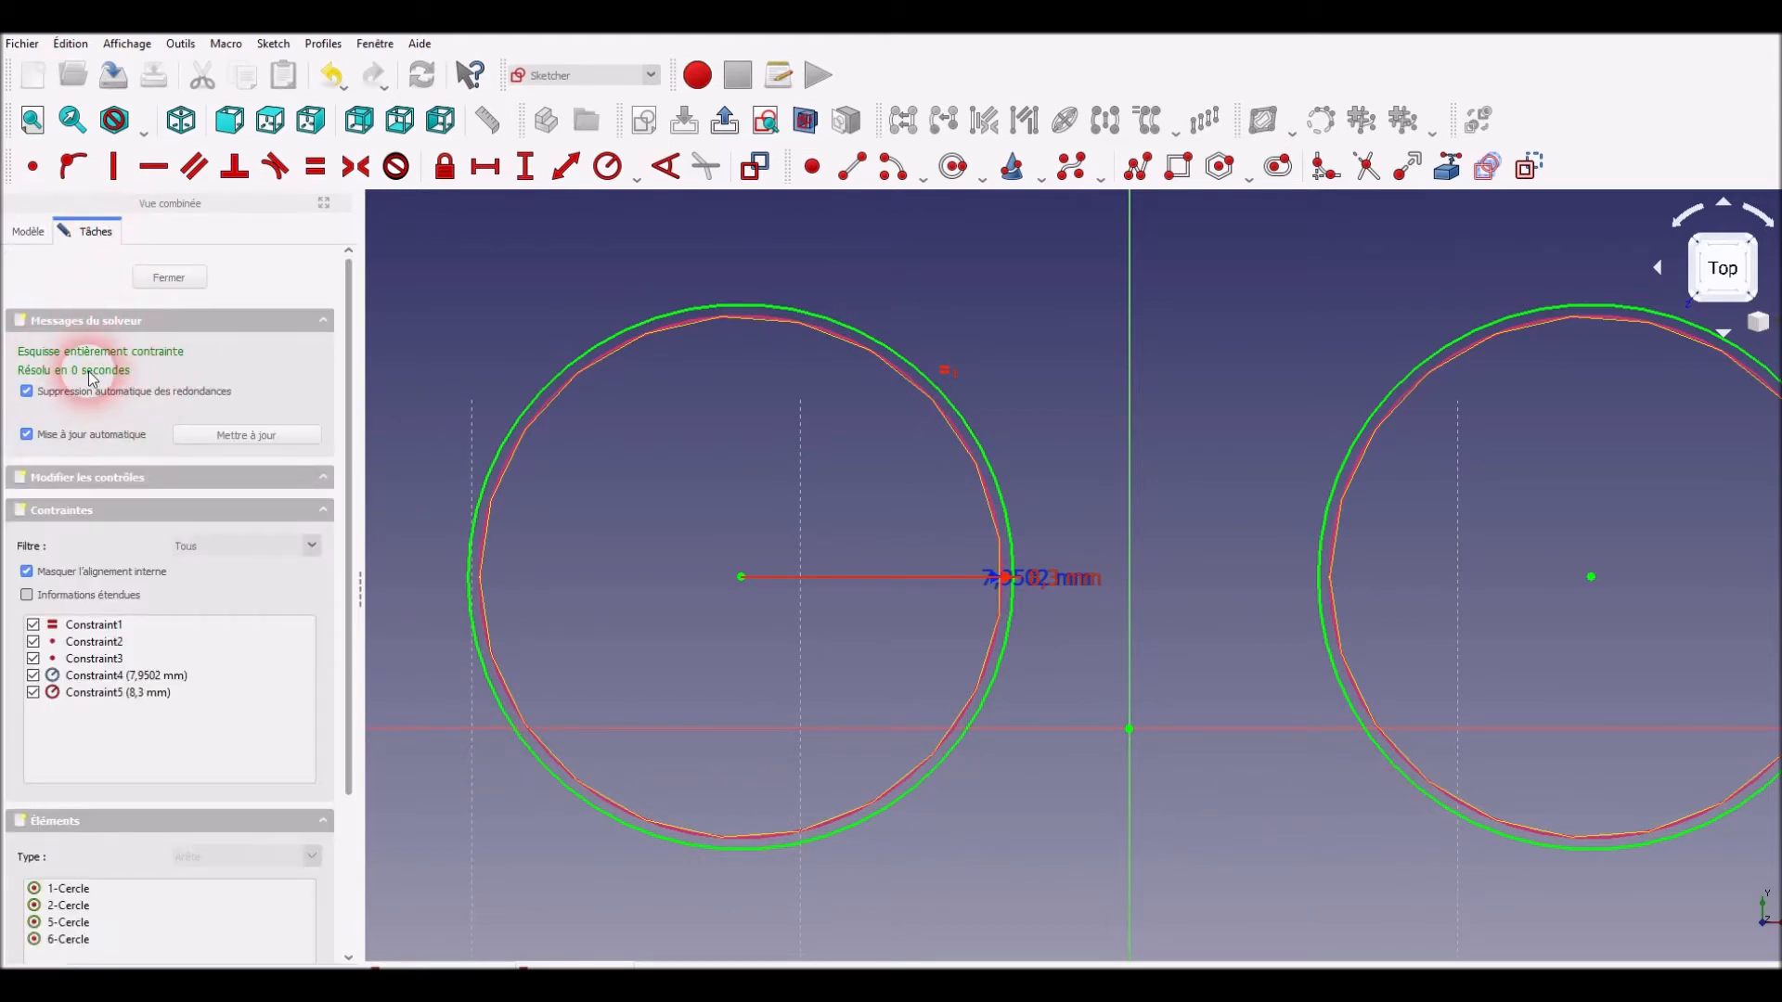
click(170, 279)
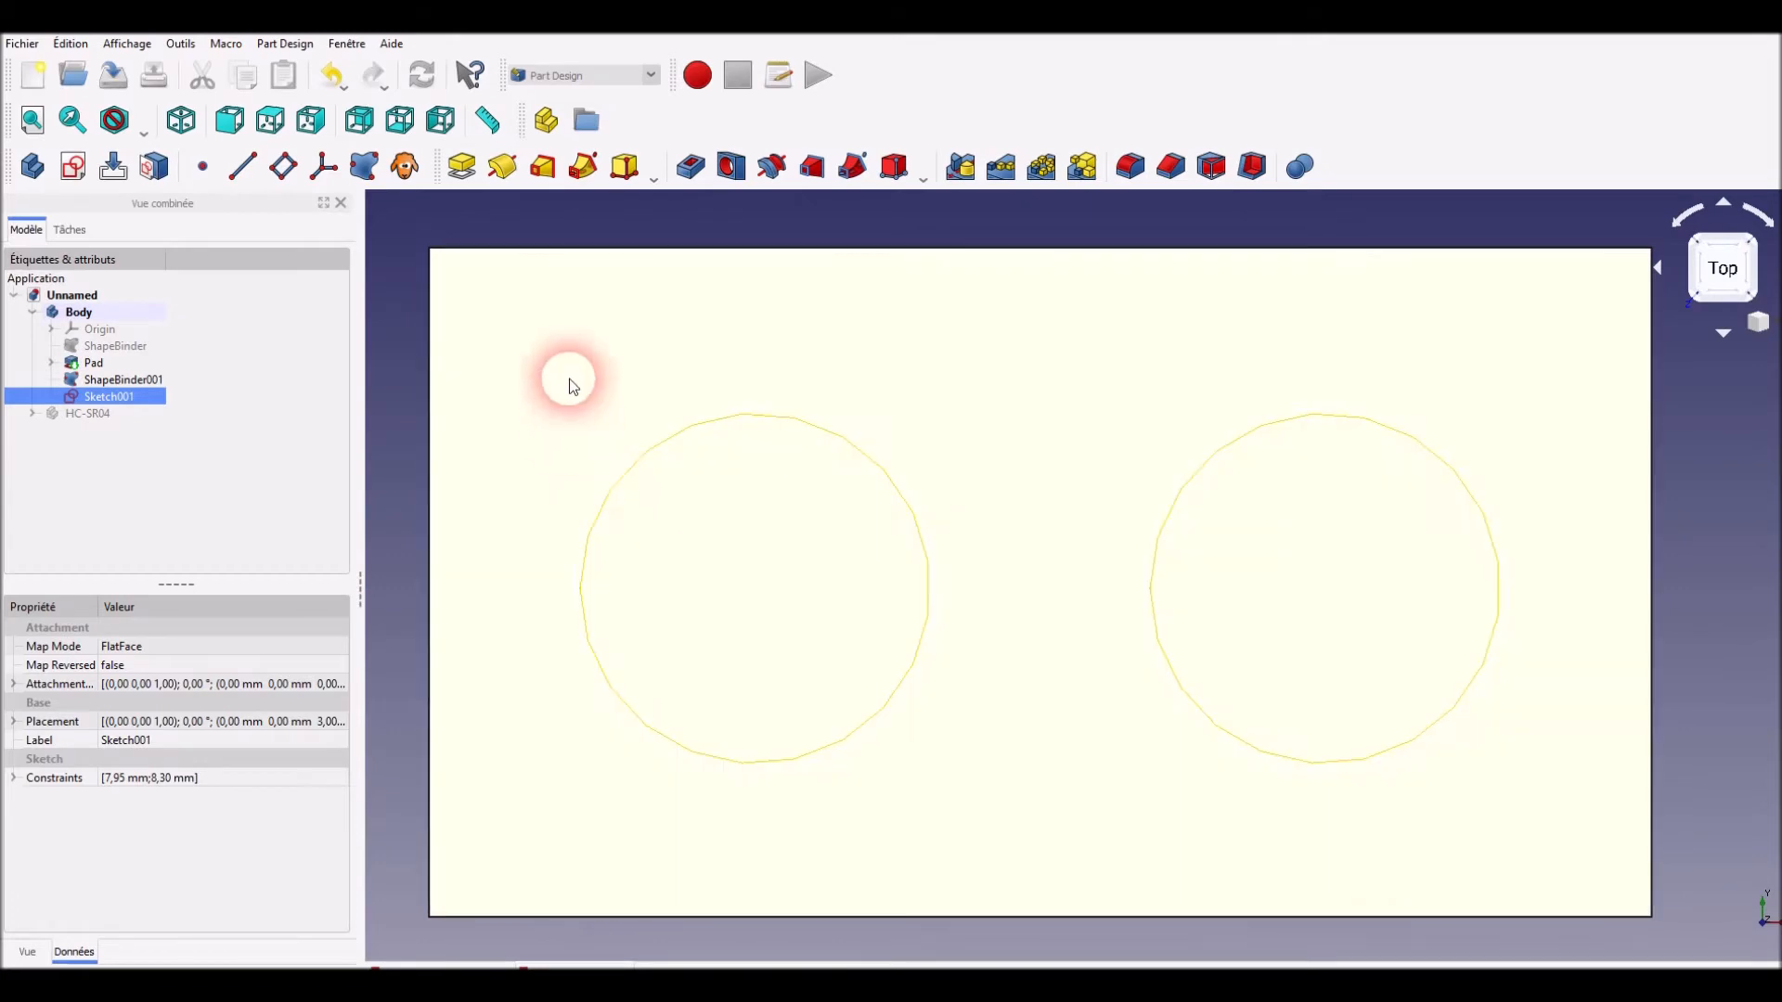
Pocket the two-circle sketch through the plate to cut the transducer openings
mouse_move(574, 356)
middle_down()
mouse_move(629, 359)
mouse_move(568, 354)
mouse_move(676, 402)
mouse_move(738, 462)
middle_up()
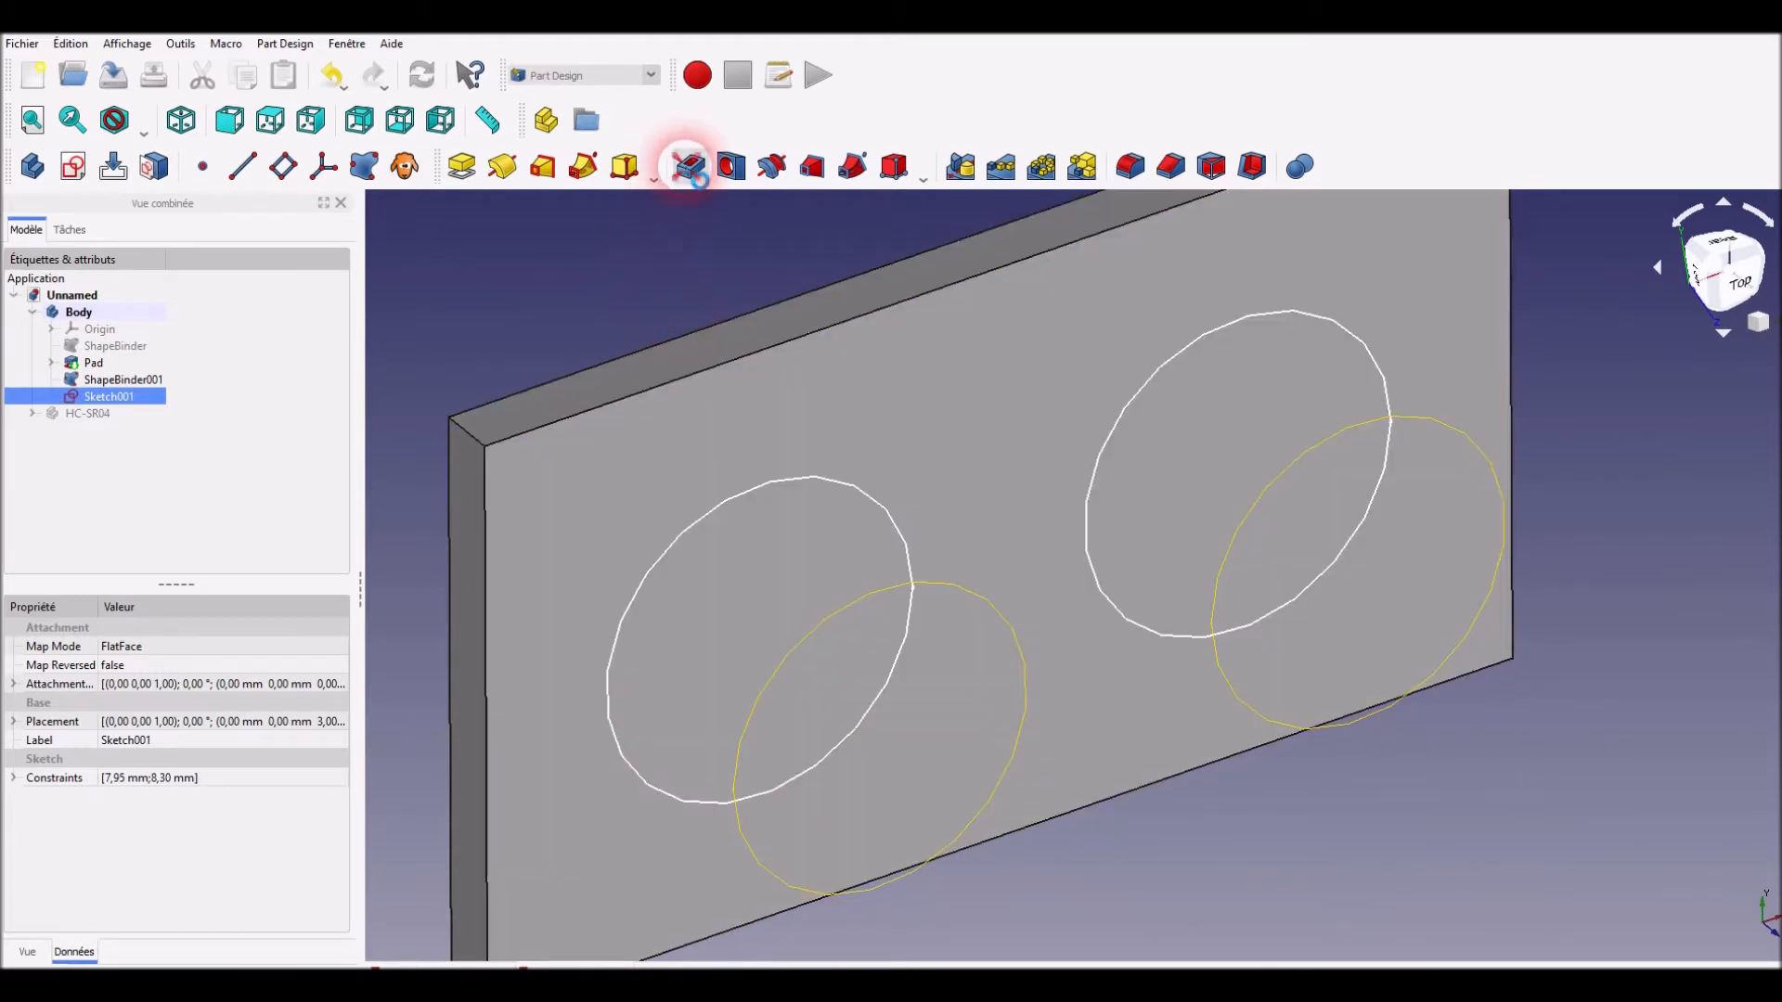
click(690, 167)
click(131, 277)
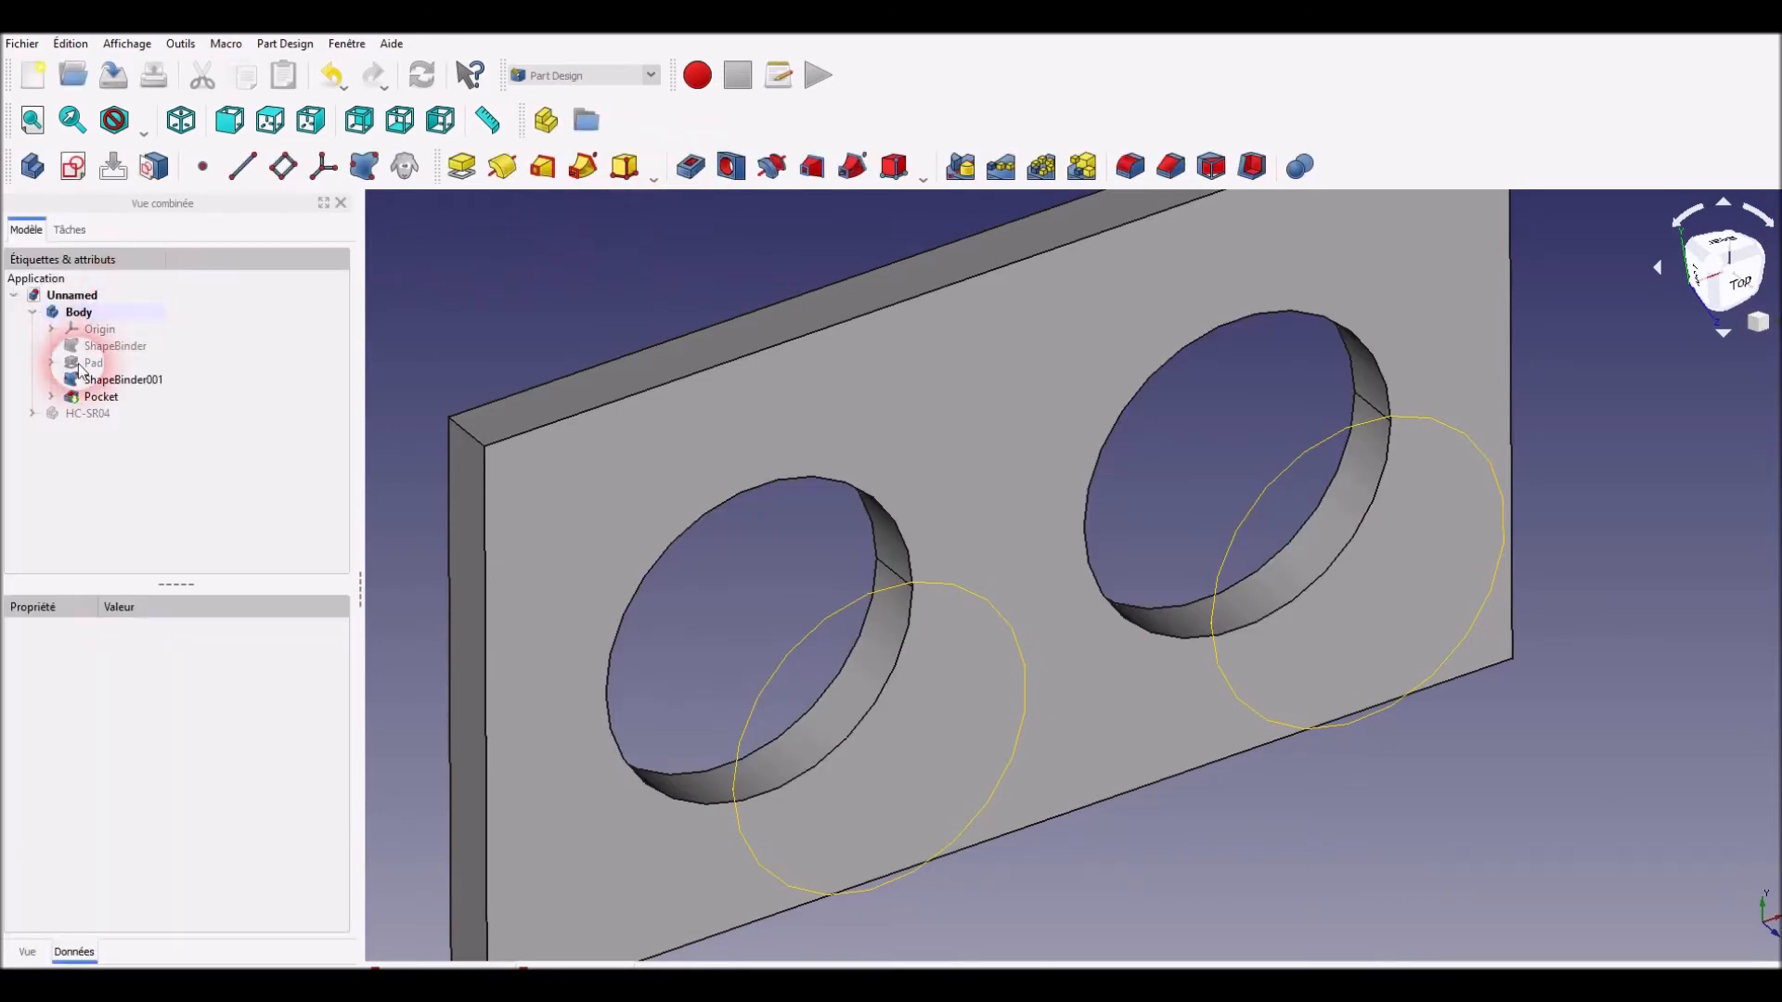
Show the HC-SR04 sensor model again and examine how the transducers and oscillator sit in the pocketed plate
click(88, 412)
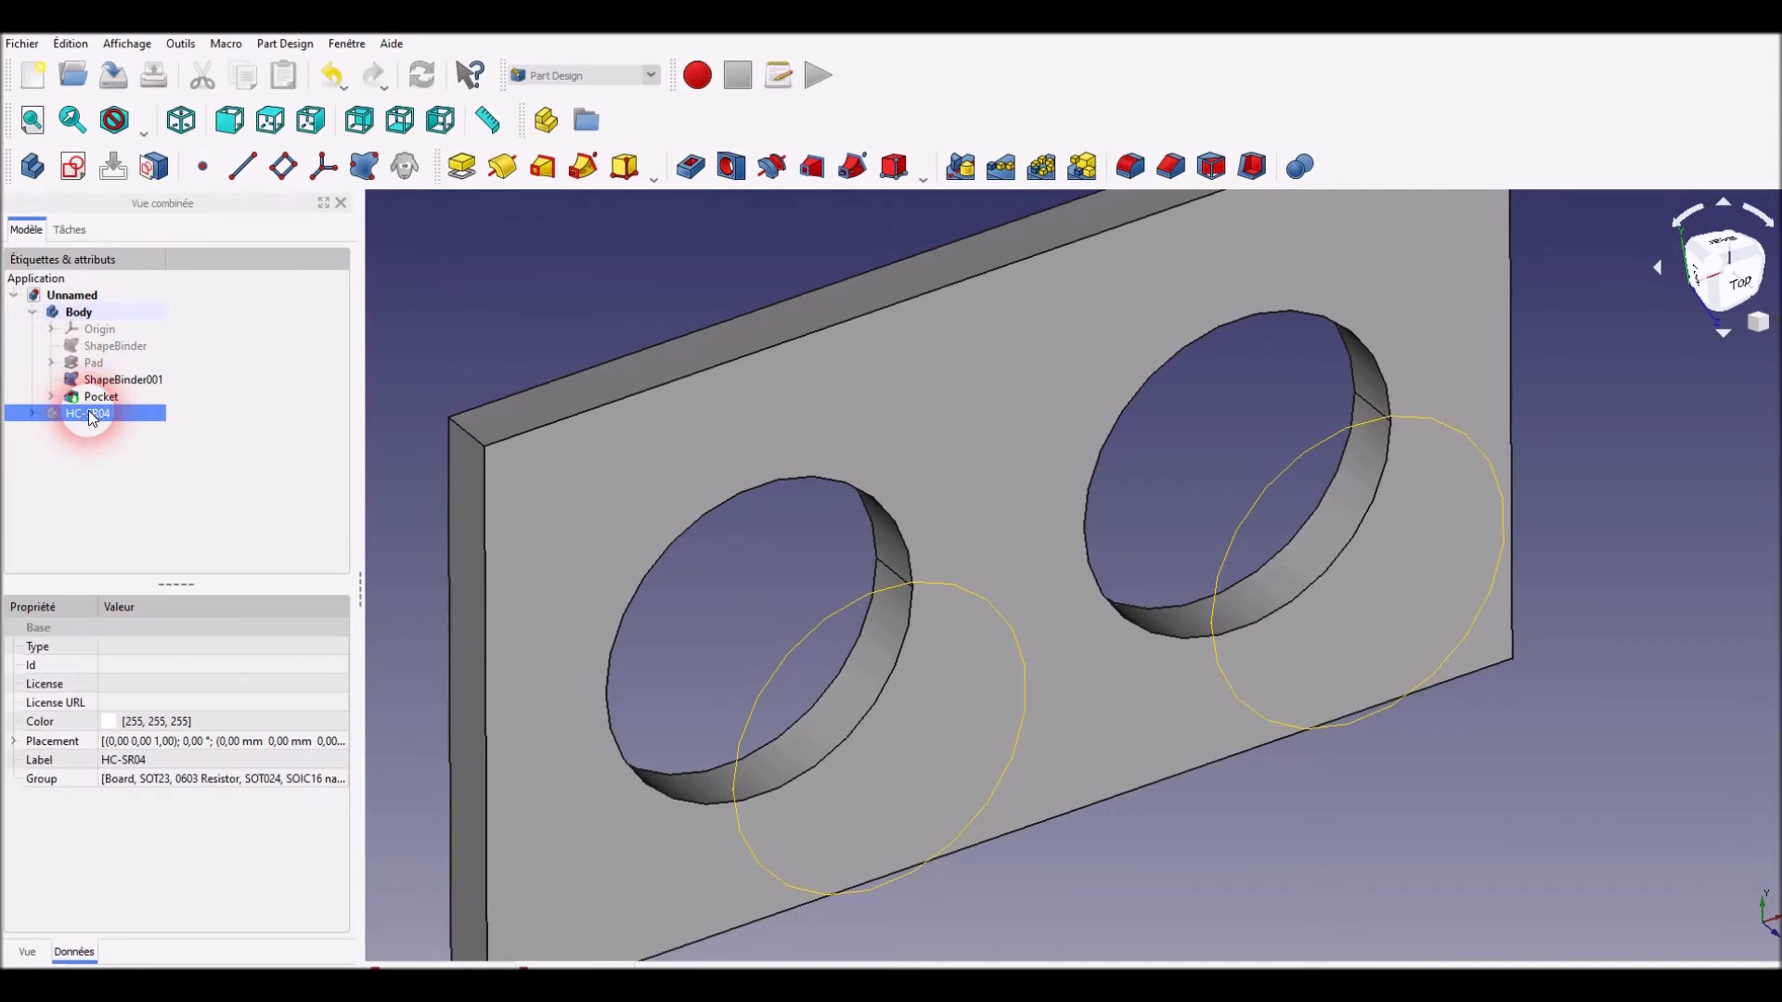
key(space)
mouse_move(664, 848)
middle_down()
mouse_move(438, 740)
mouse_move(755, 795)
mouse_move(680, 736)
mouse_move(693, 629)
mouse_move(872, 730)
mouse_move(1067, 708)
mouse_move(1067, 676)
mouse_move(971, 748)
mouse_move(809, 766)
mouse_move(676, 708)
mouse_move(915, 576)
mouse_move(865, 492)
mouse_move(882, 516)
mouse_move(932, 391)
mouse_move(855, 298)
mouse_move(807, 589)
mouse_move(851, 585)
mouse_move(883, 449)
mouse_move(816, 656)
mouse_move(939, 753)
mouse_move(1067, 755)
mouse_move(1066, 668)
mouse_move(927, 616)
mouse_move(833, 682)
middle_up()
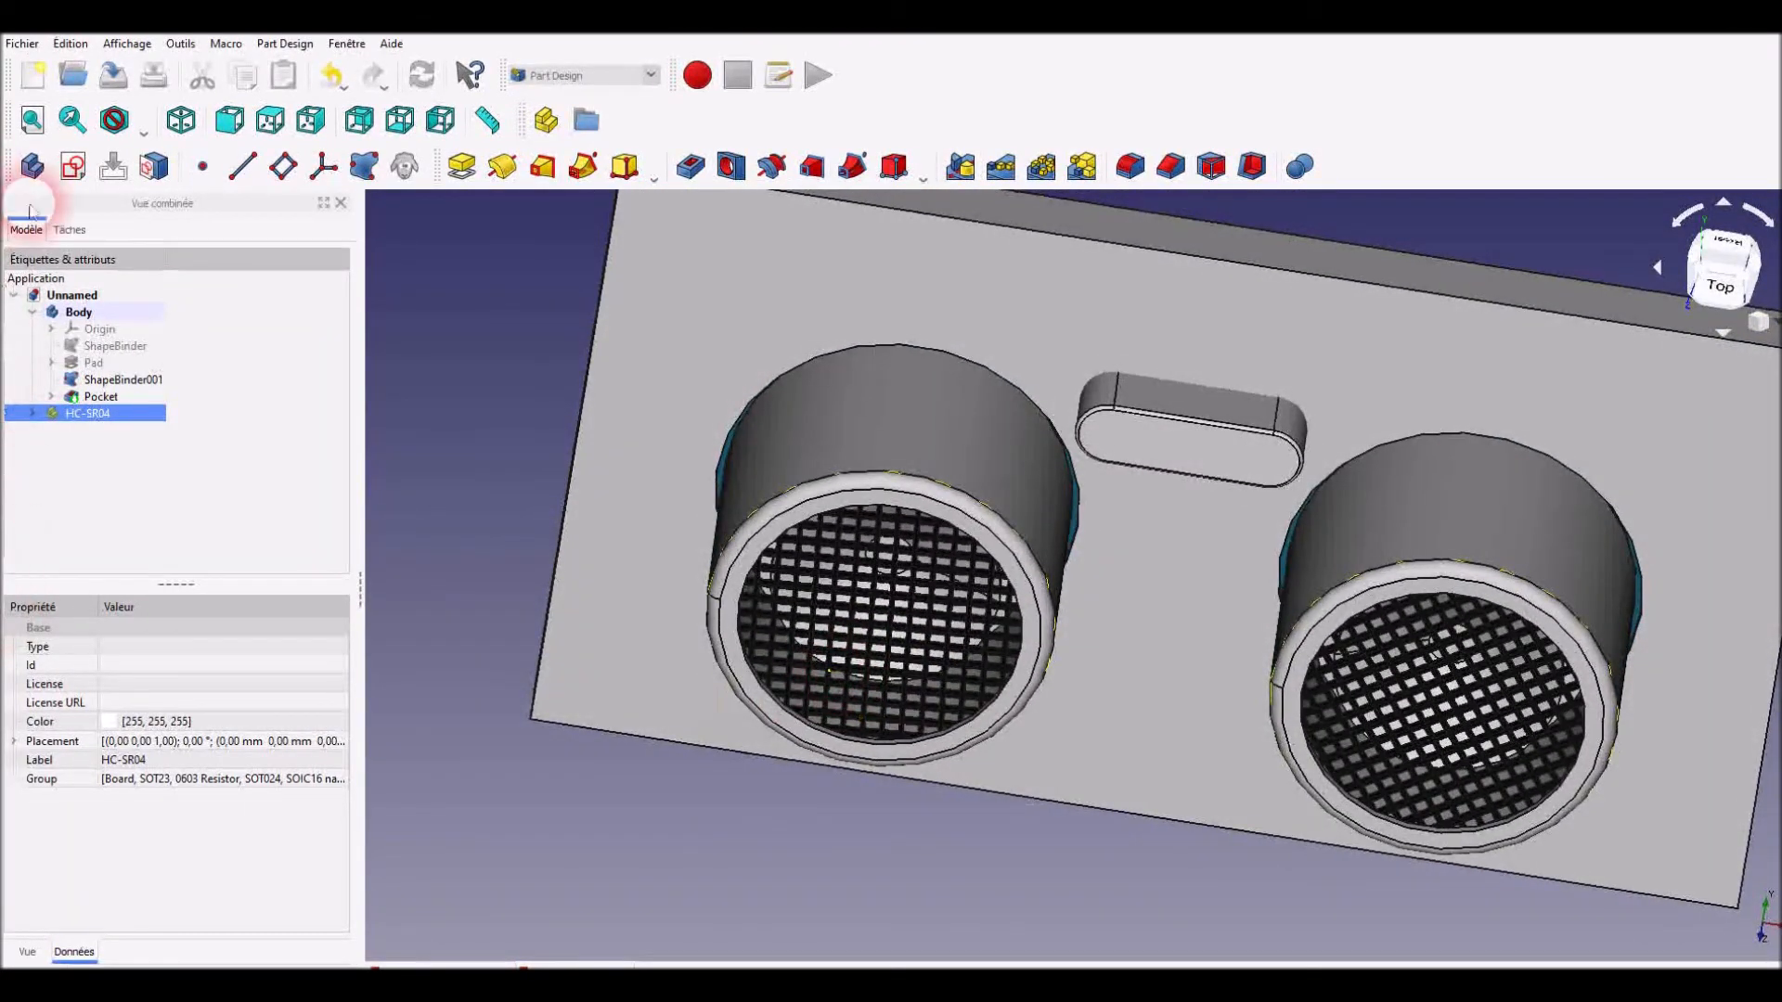
Set the plate body's shape colour to orange (#ffaa00) in its display properties
click(96, 313)
right_click(99, 313)
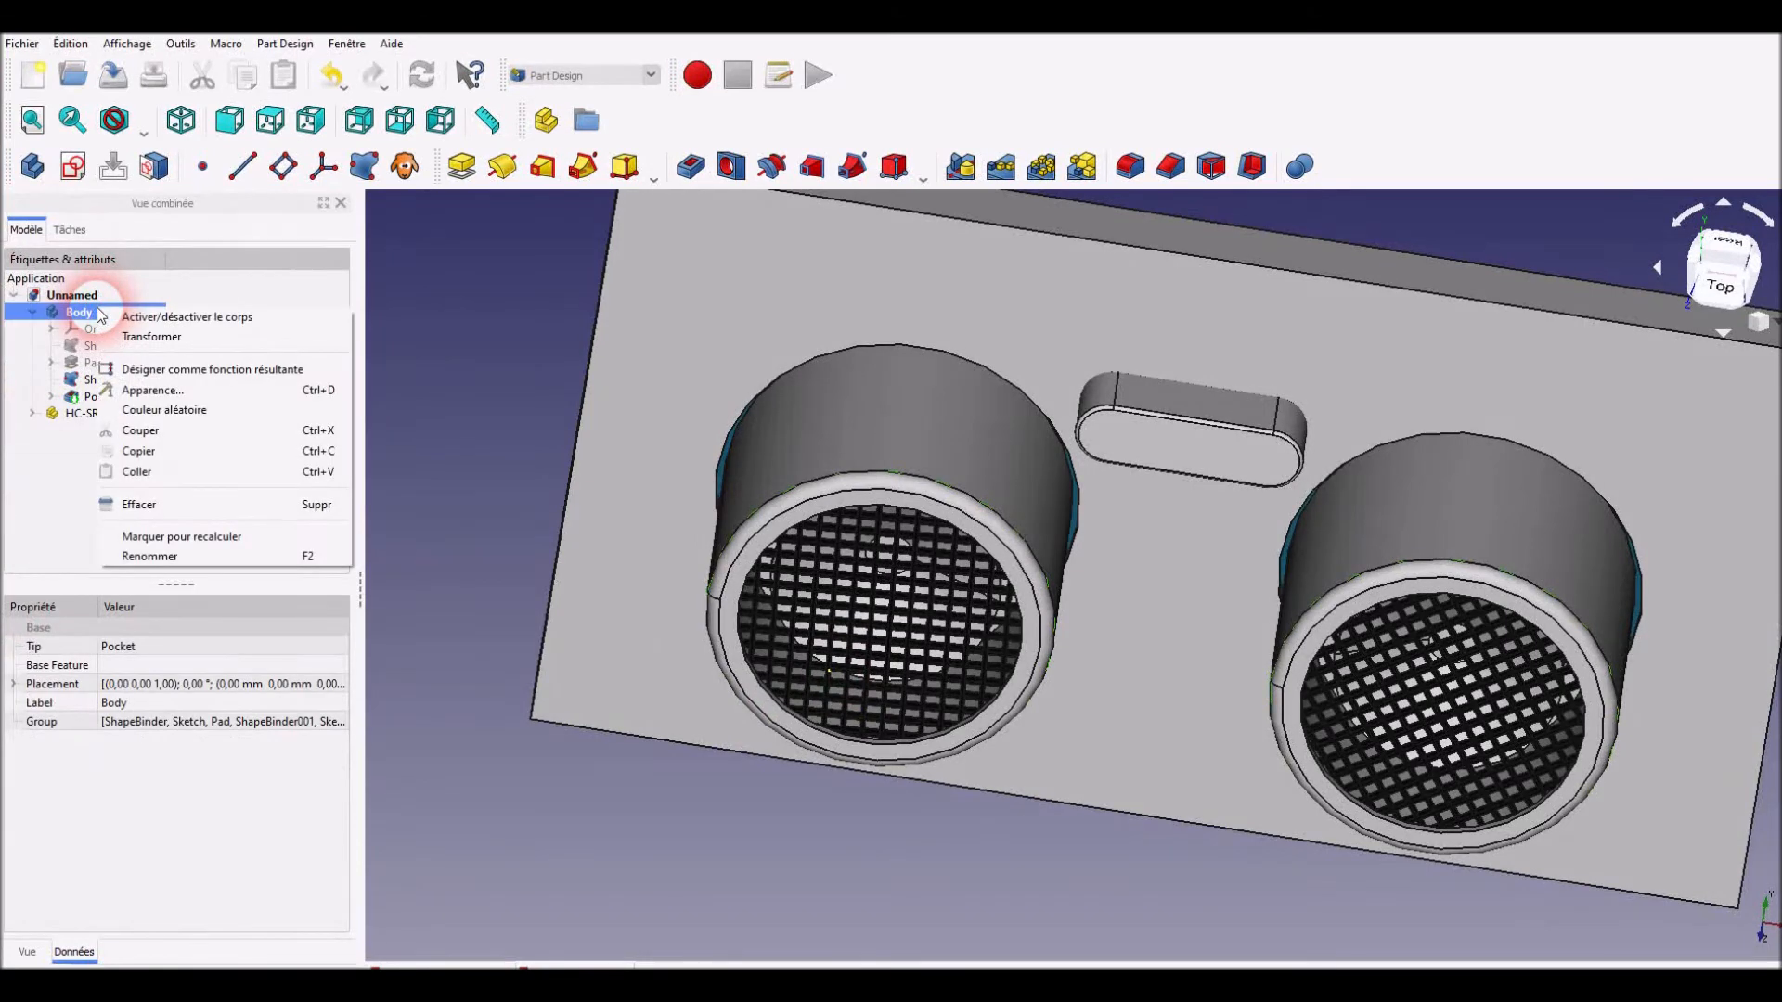
click(153, 390)
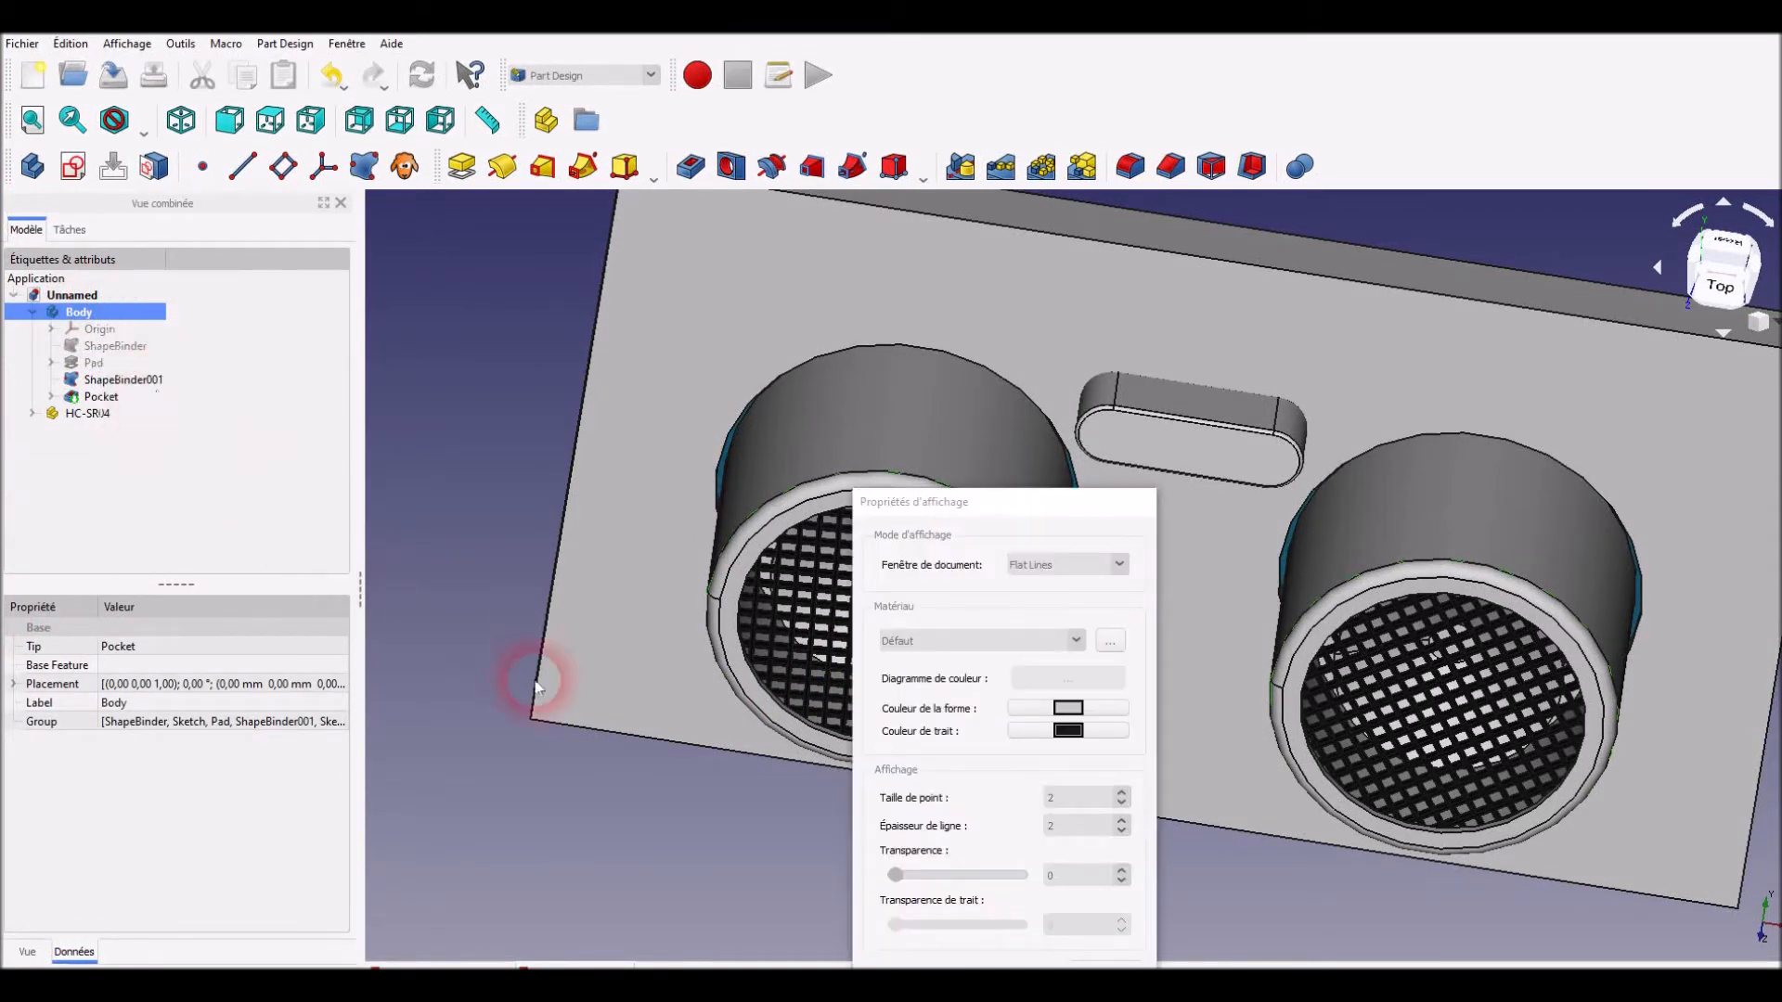
click(1024, 709)
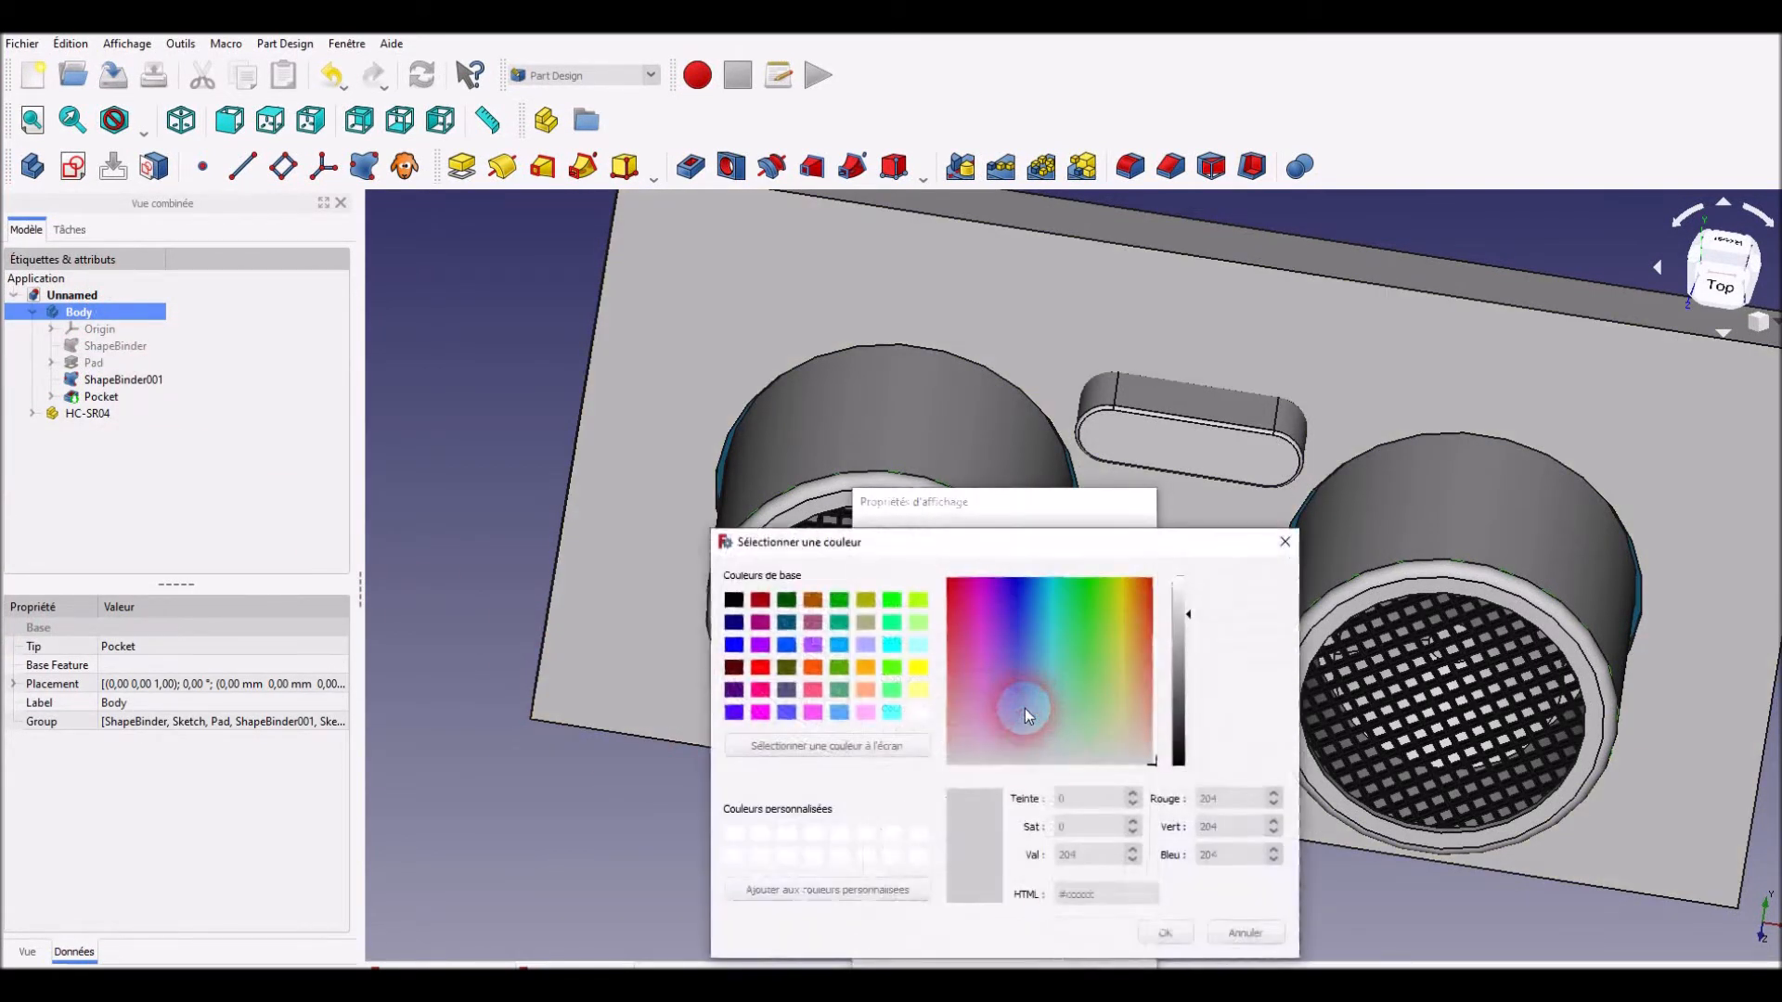
click(866, 667)
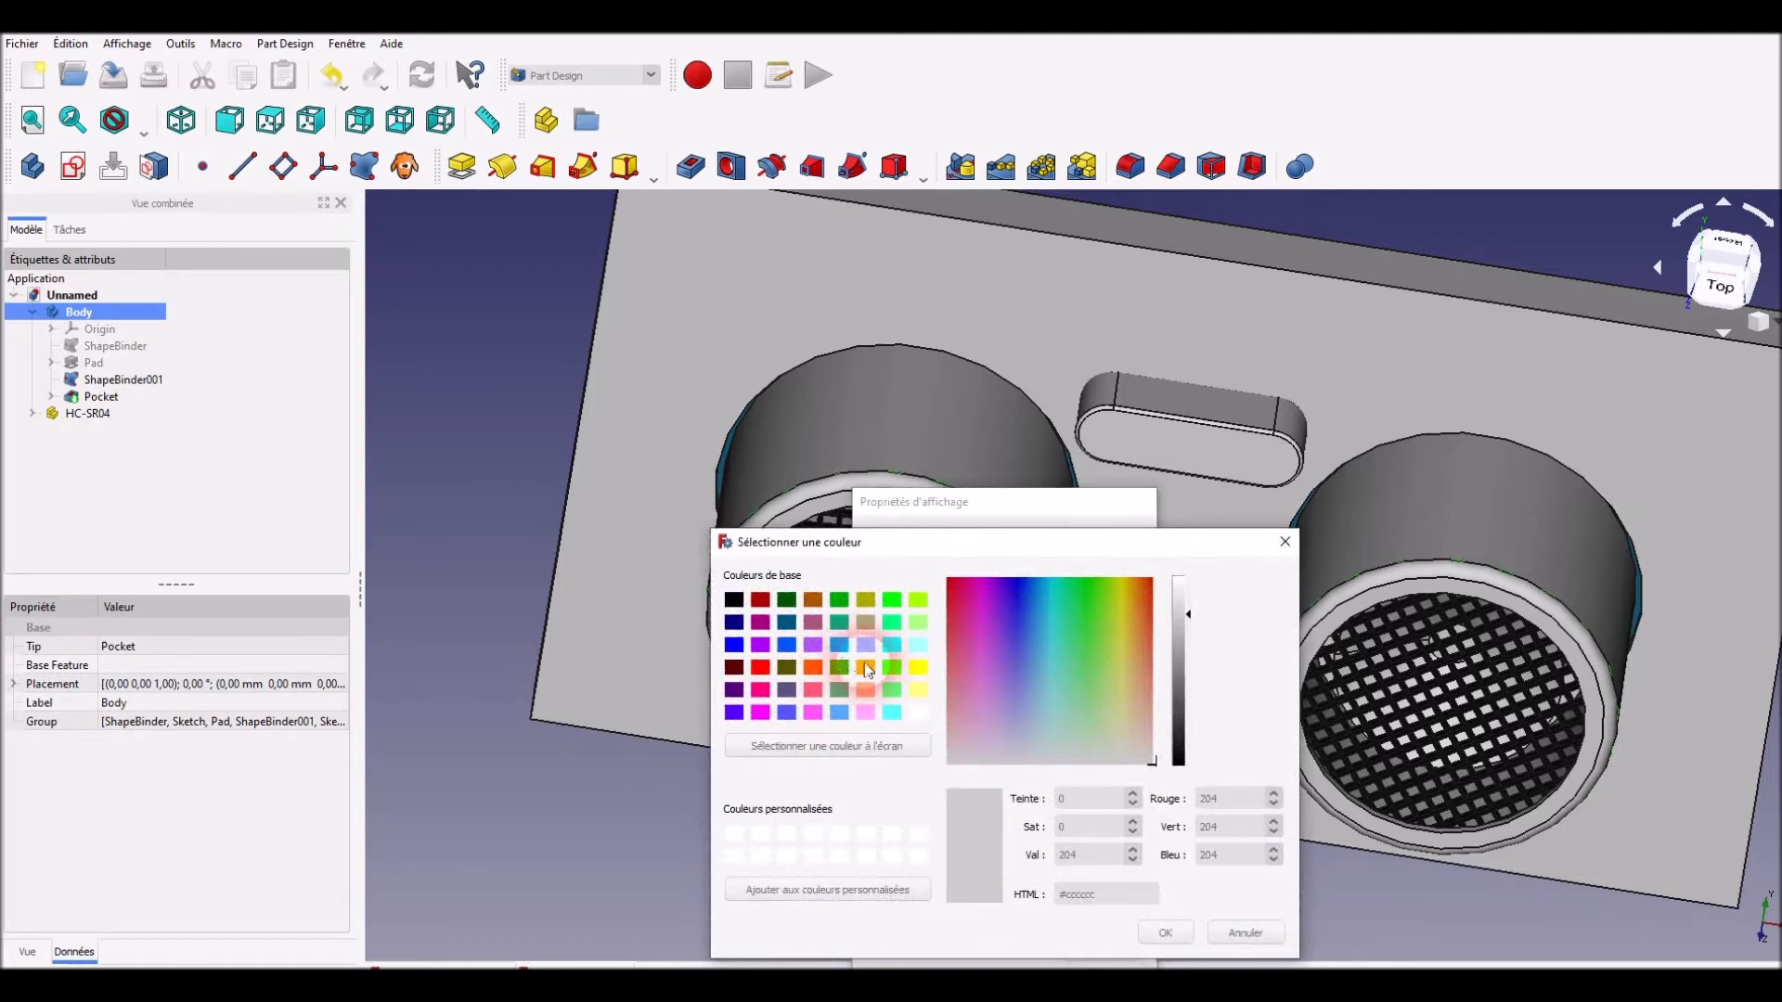
click(1166, 932)
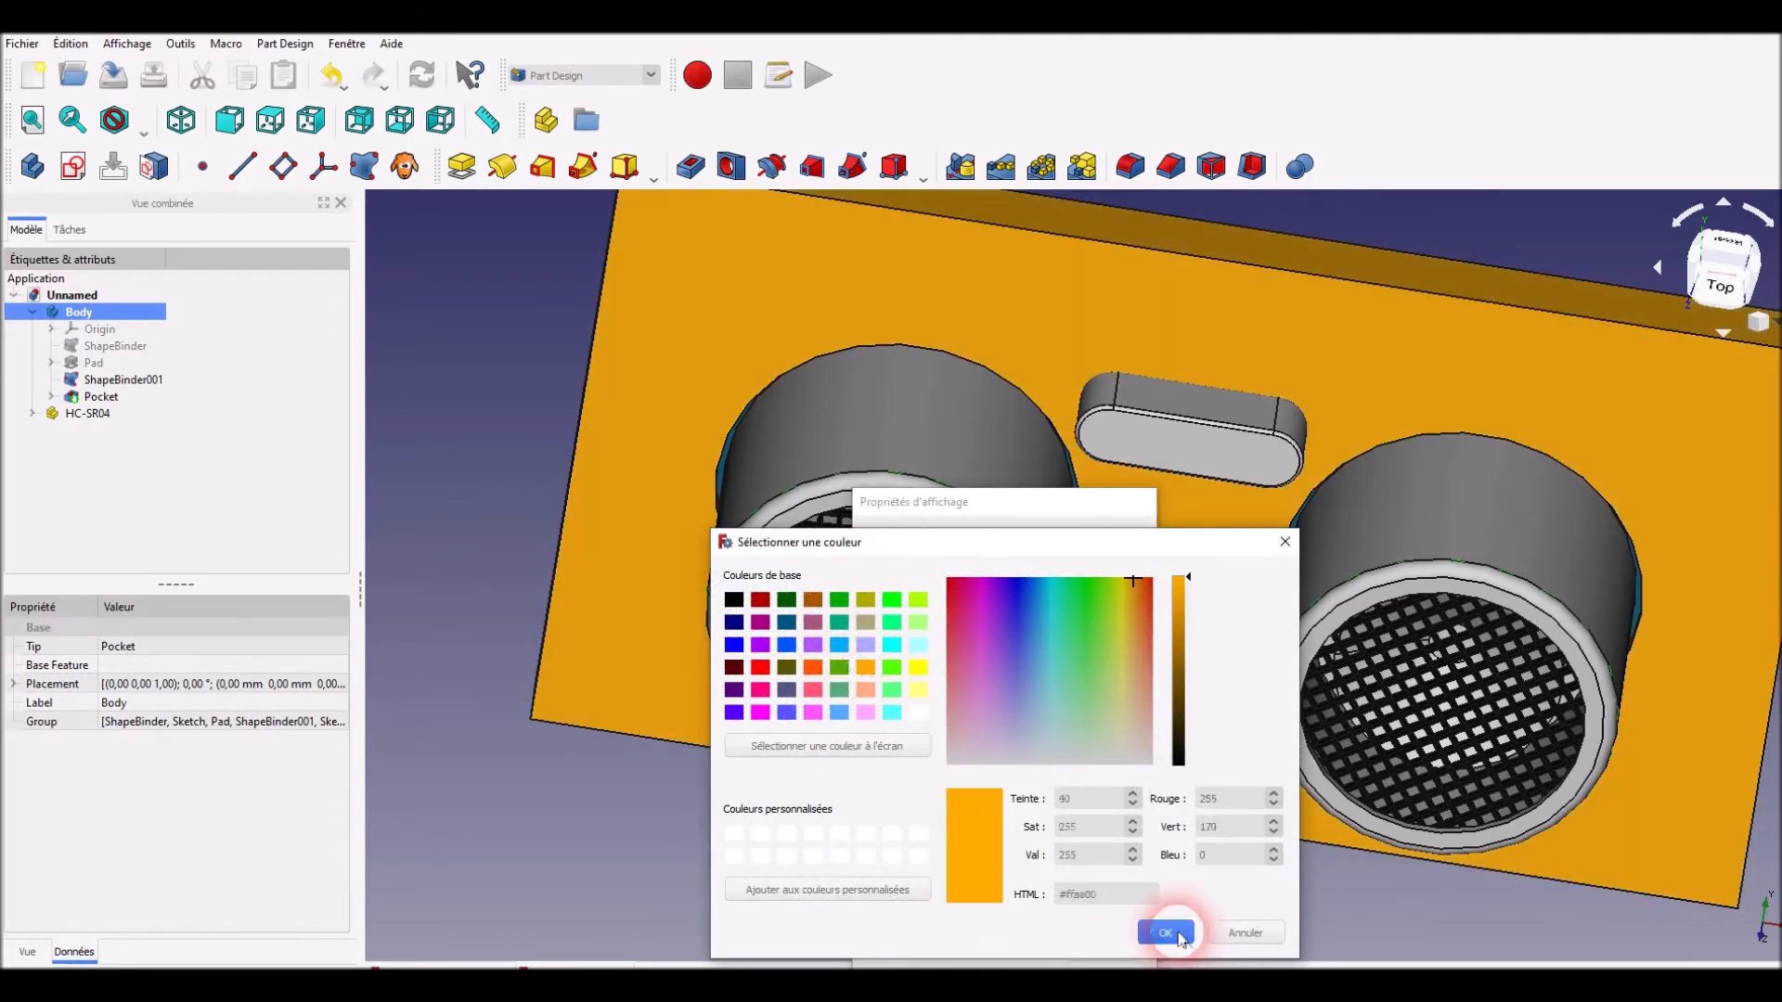
Set the plate body's transparency to 87 and close its display properties
click(898, 875)
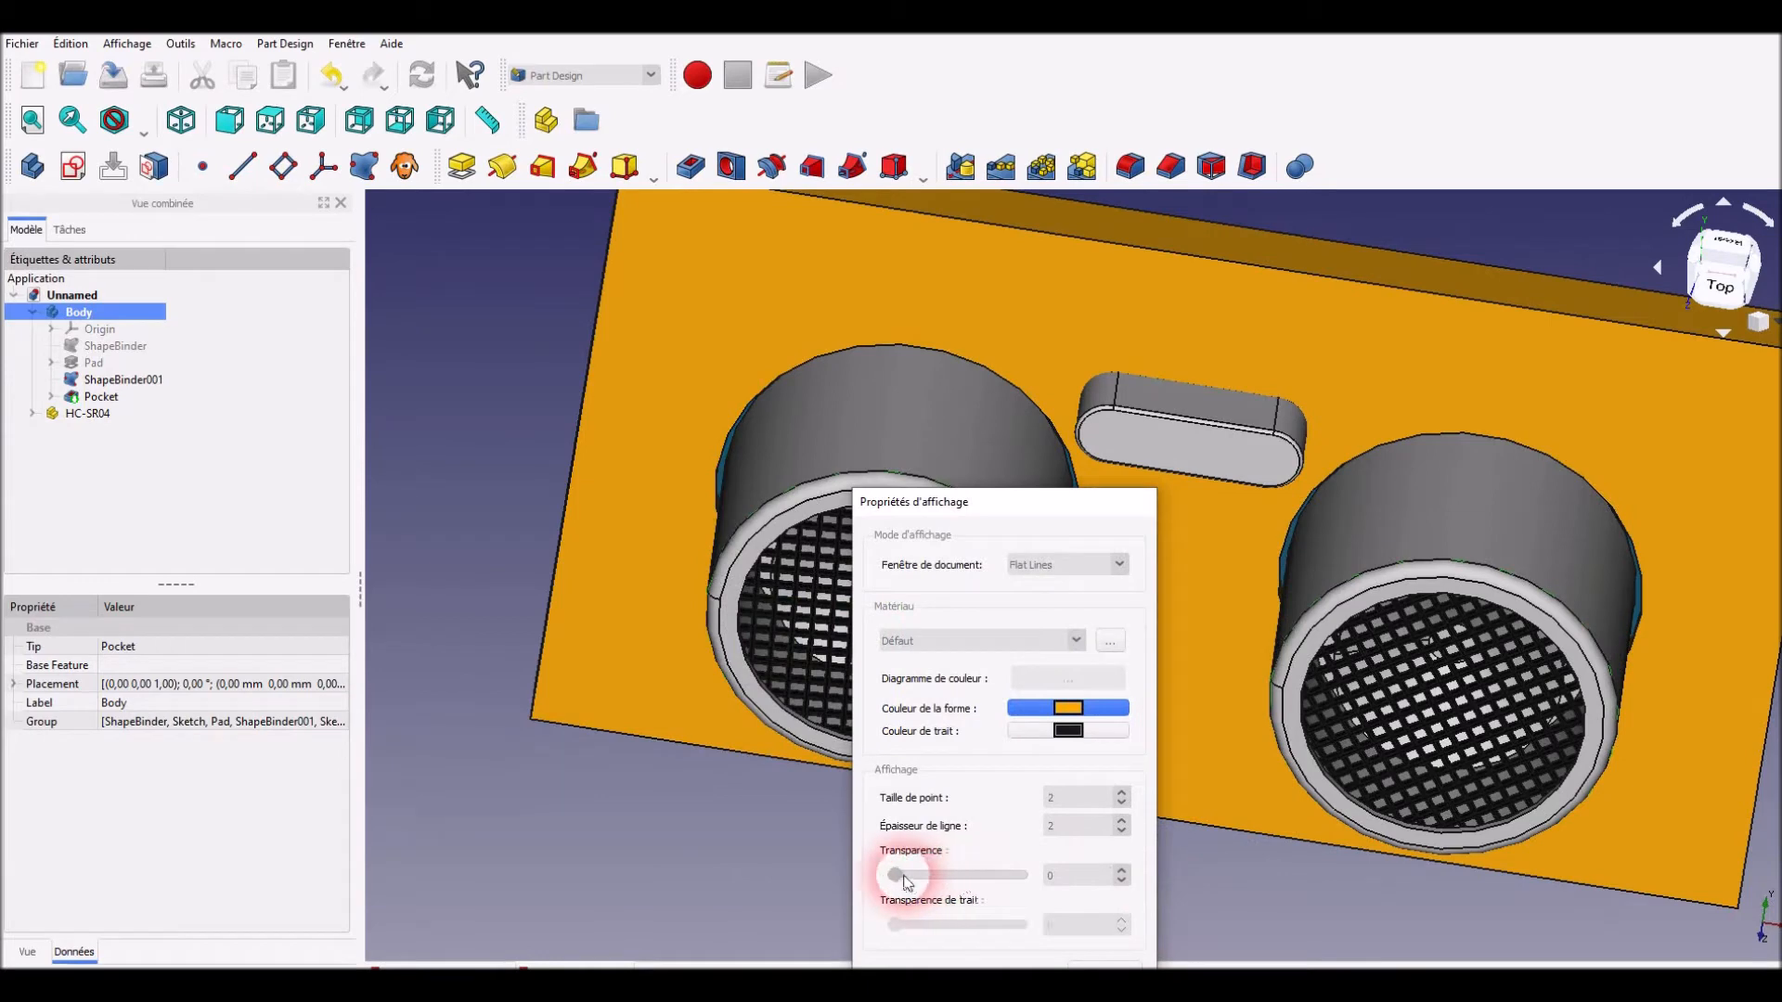
drag(897, 877, 1012, 876)
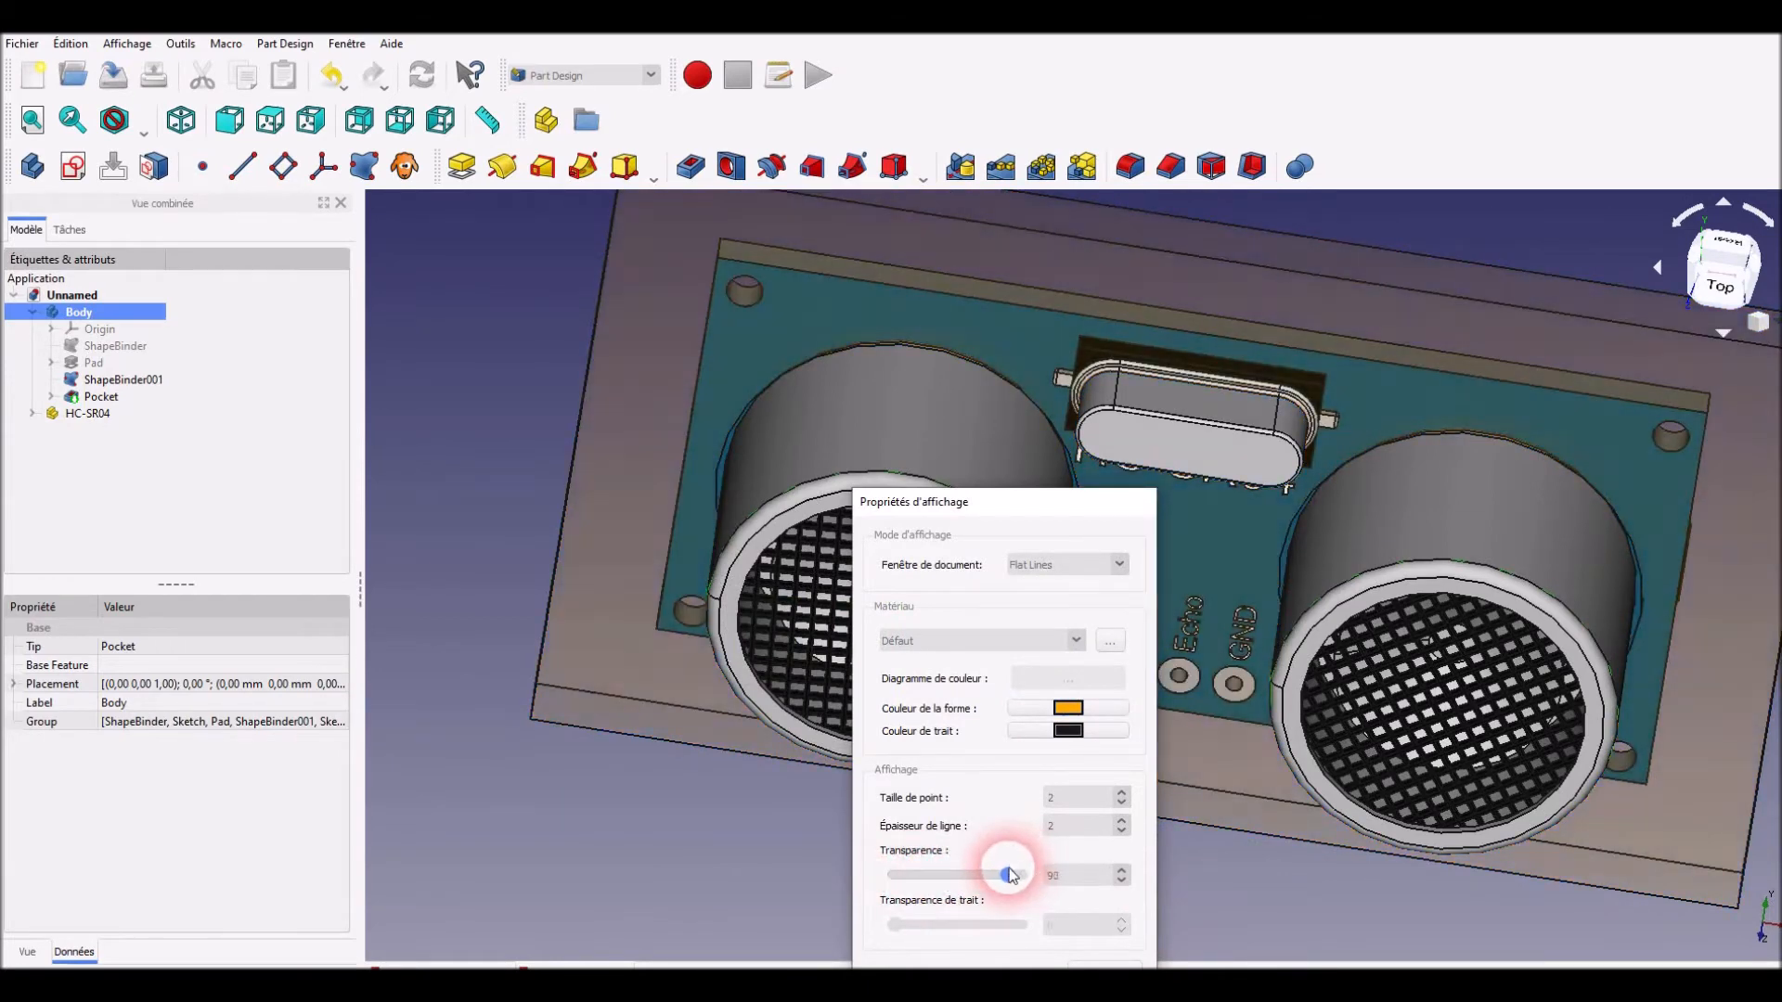
click(1082, 950)
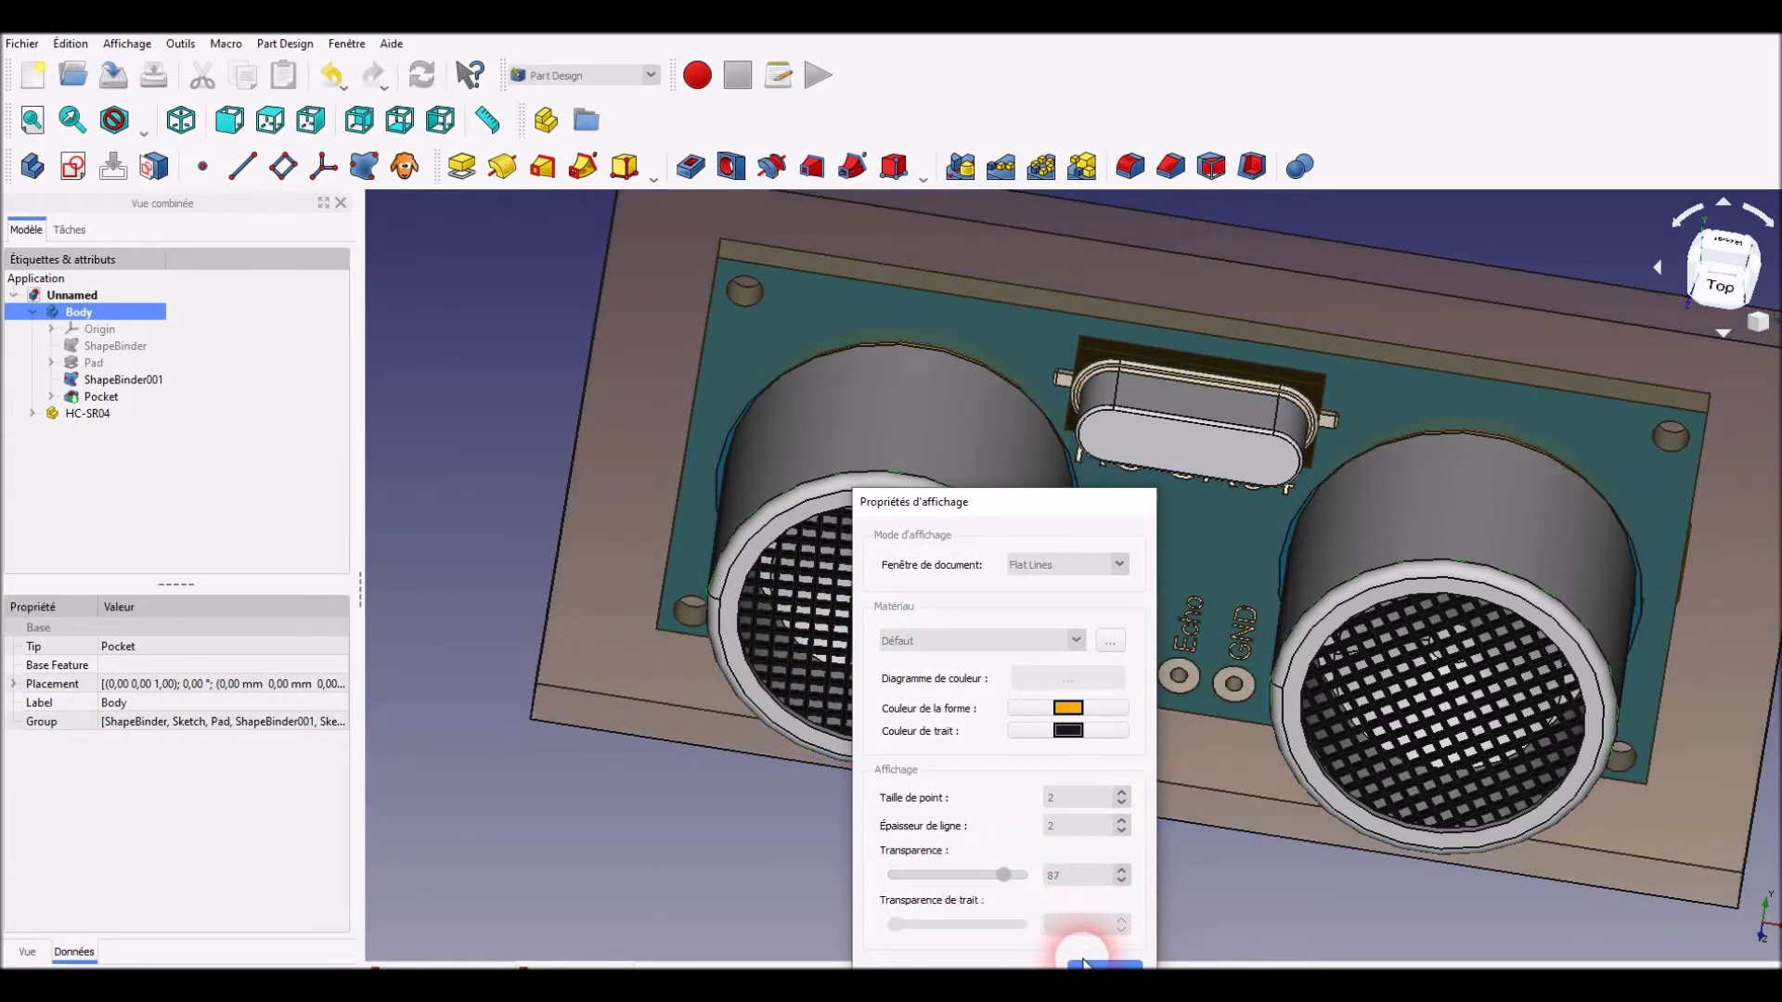
click(1087, 963)
middle_drag(1169, 799, 1192, 685)
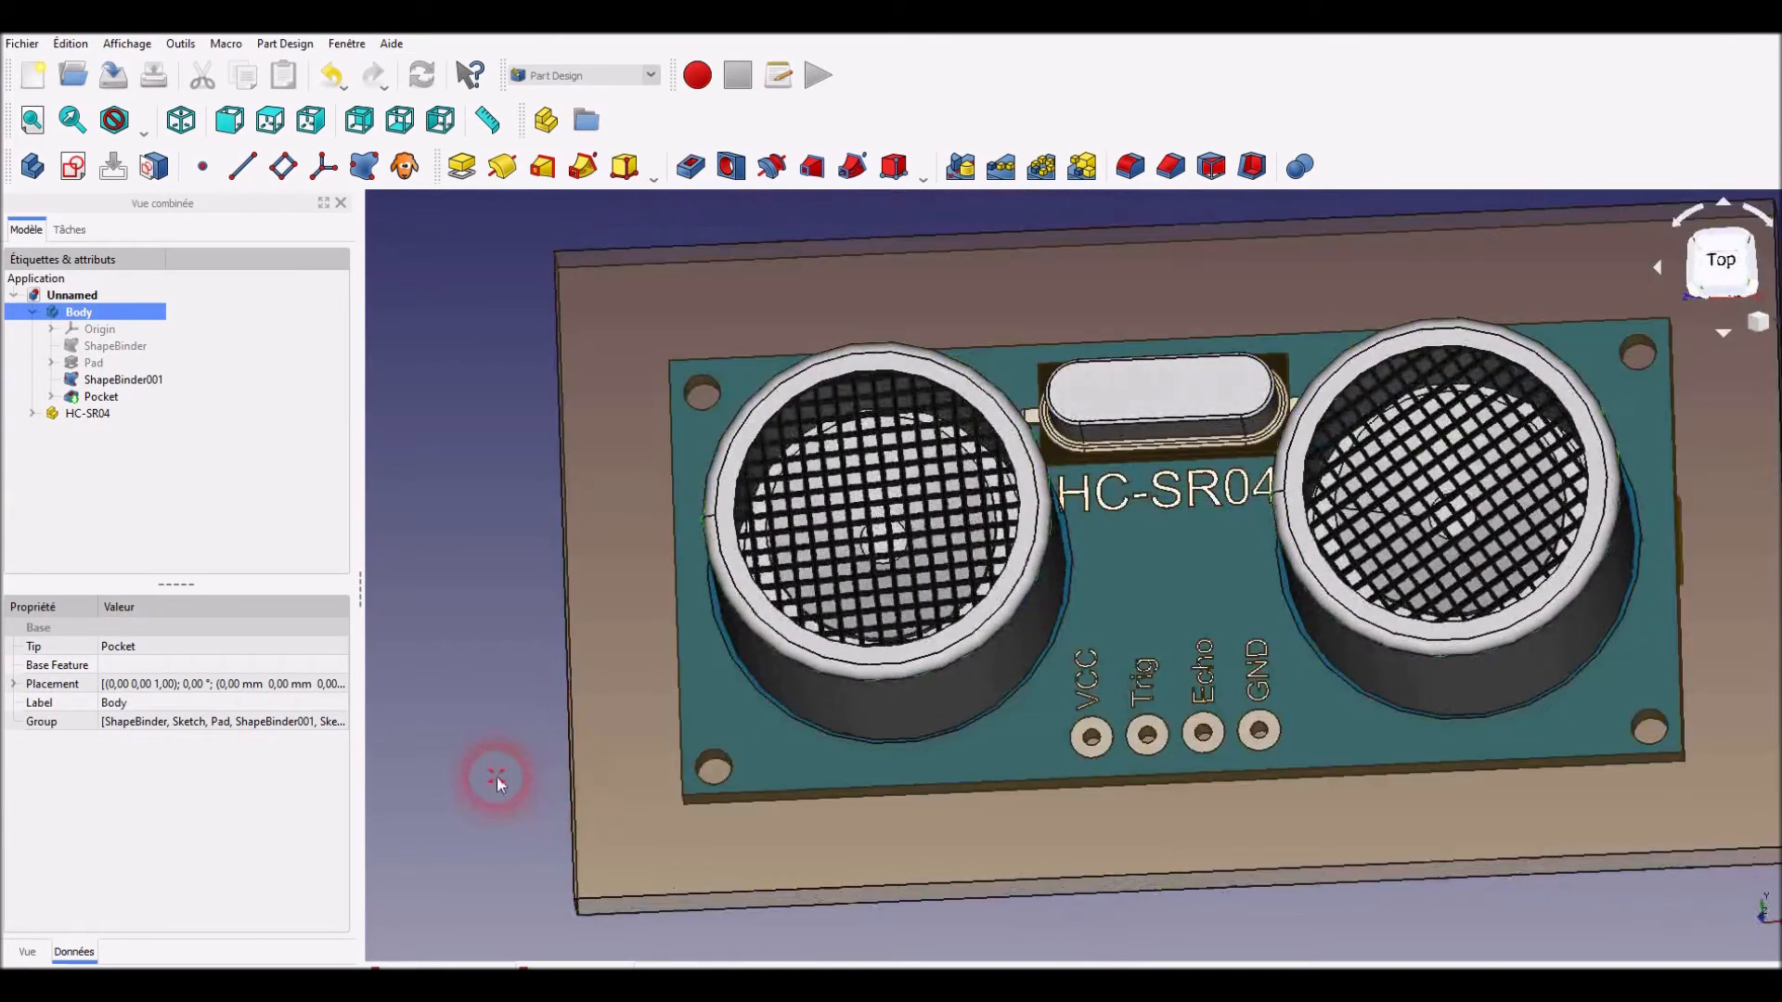
click(383, 806)
Transform the HC-SR04 sensor model by moving it 3 mm backward along the Z axis, out of the plate
middle_drag(435, 627, 989, 592)
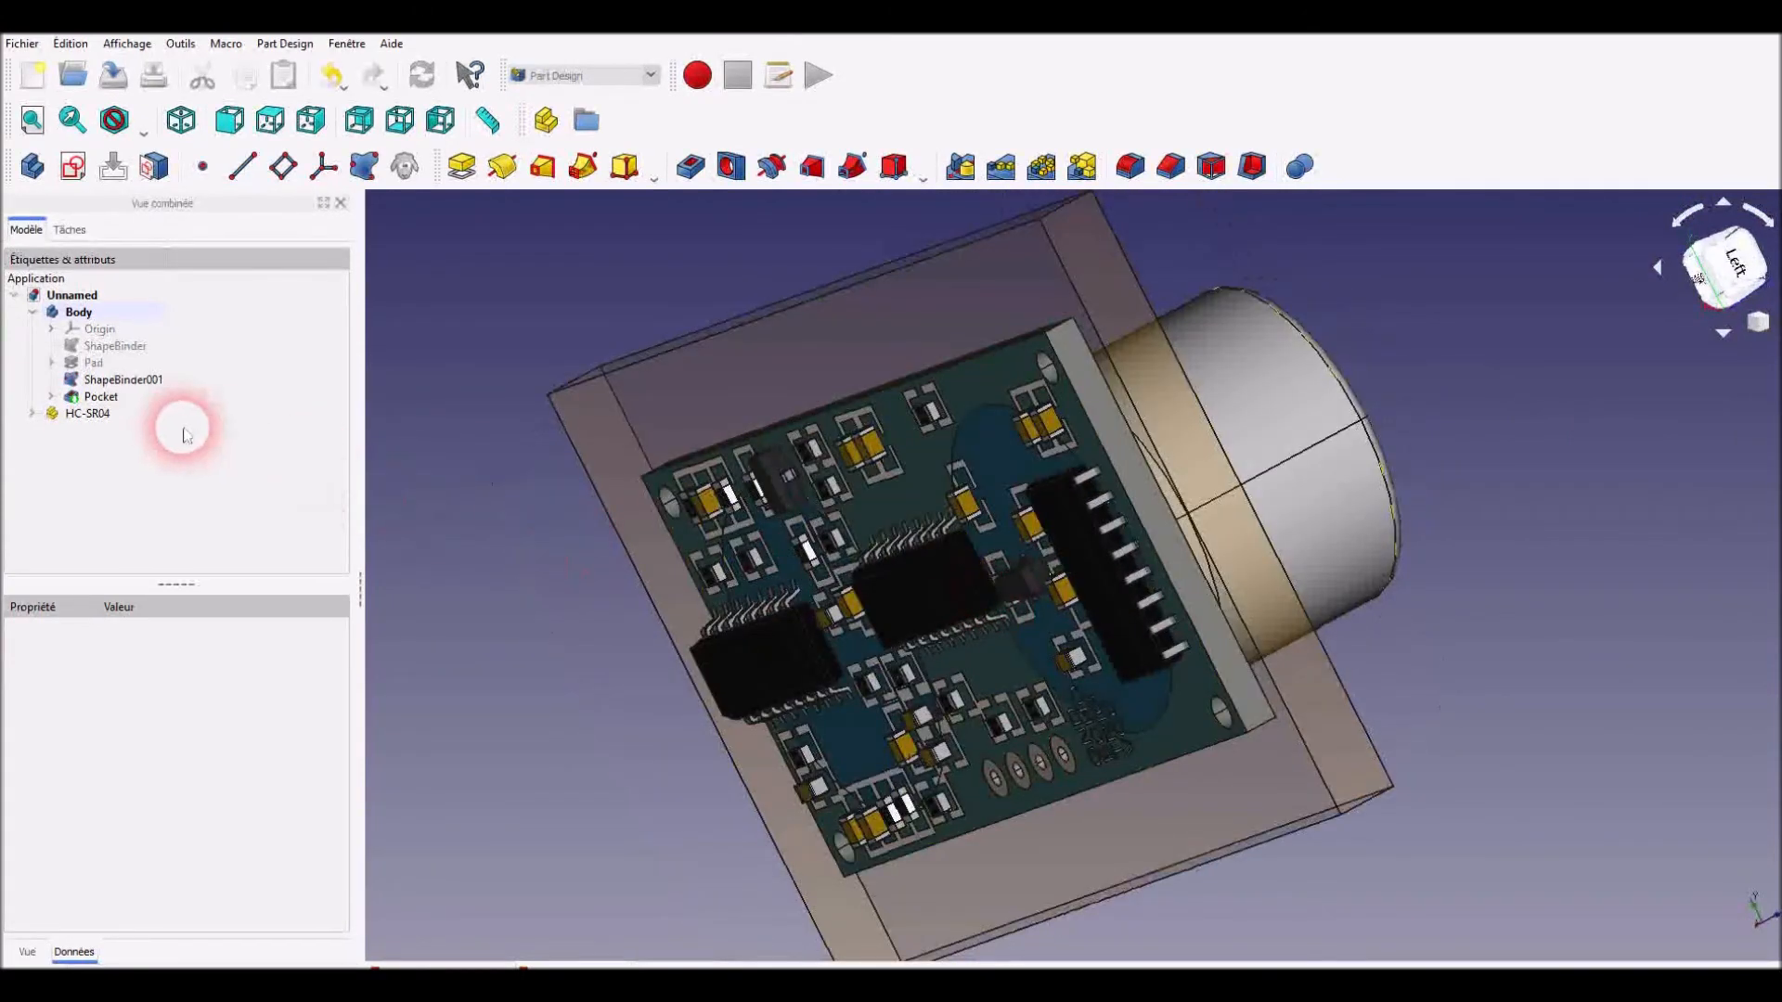
click(85, 414)
right_click(85, 415)
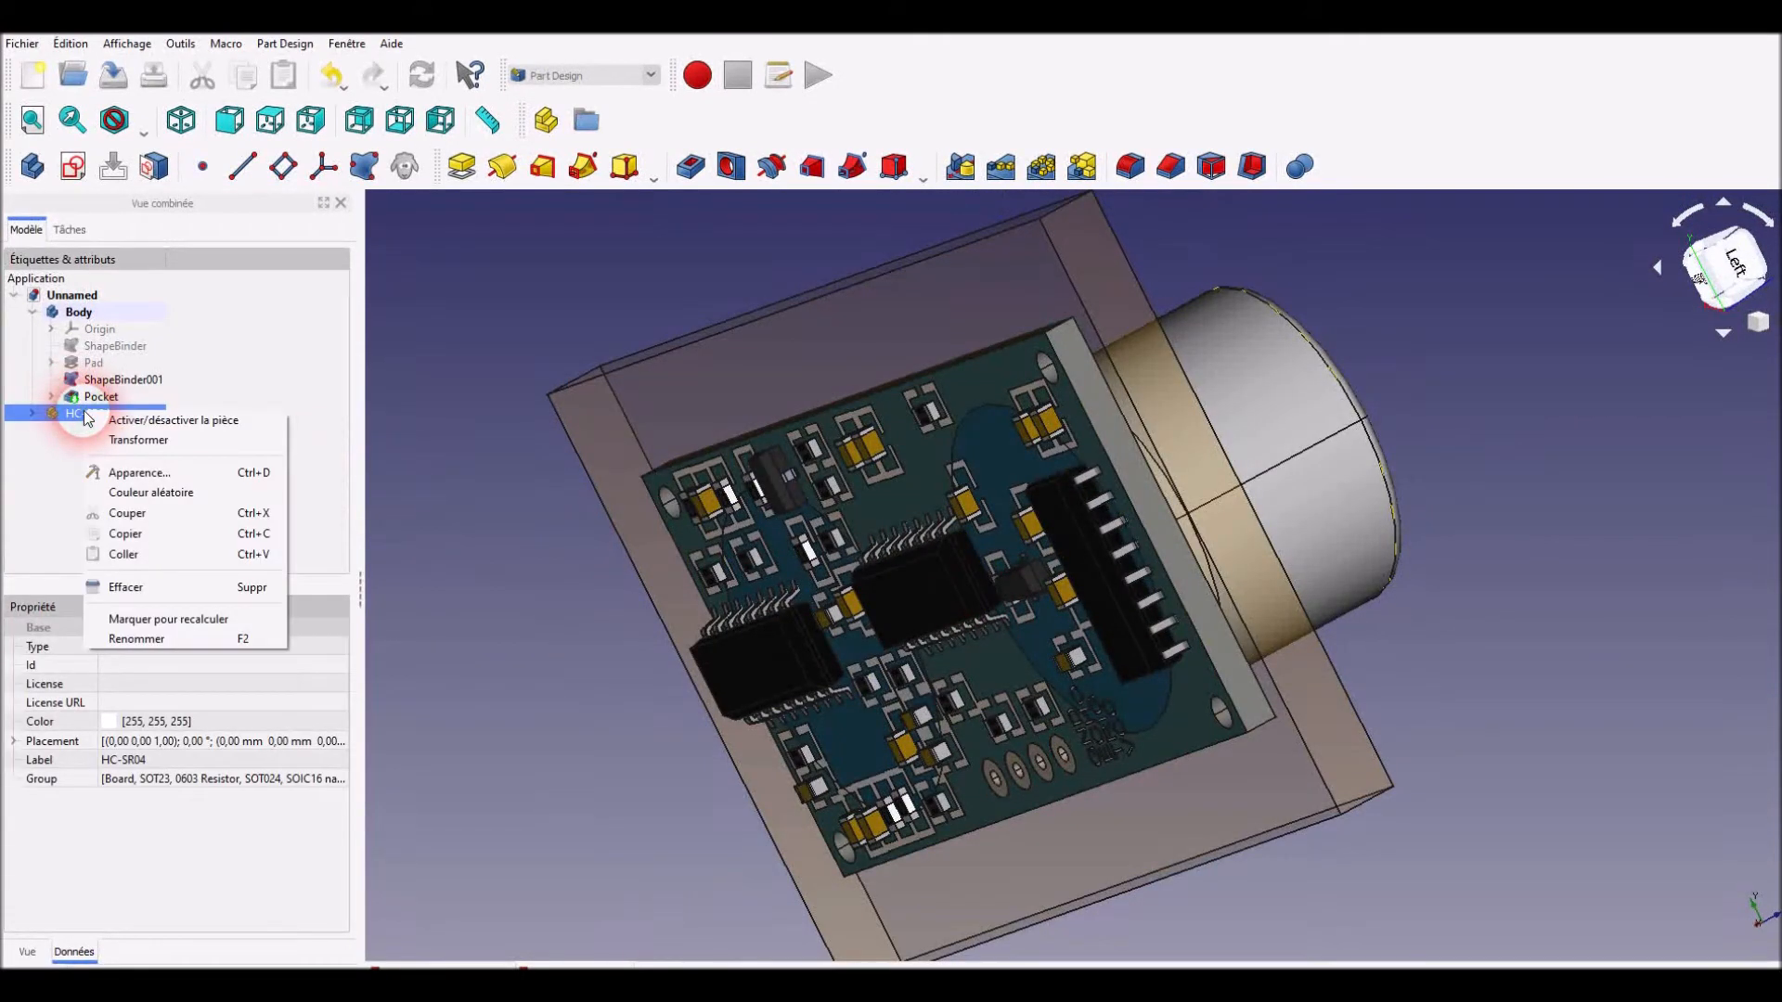
click(130, 440)
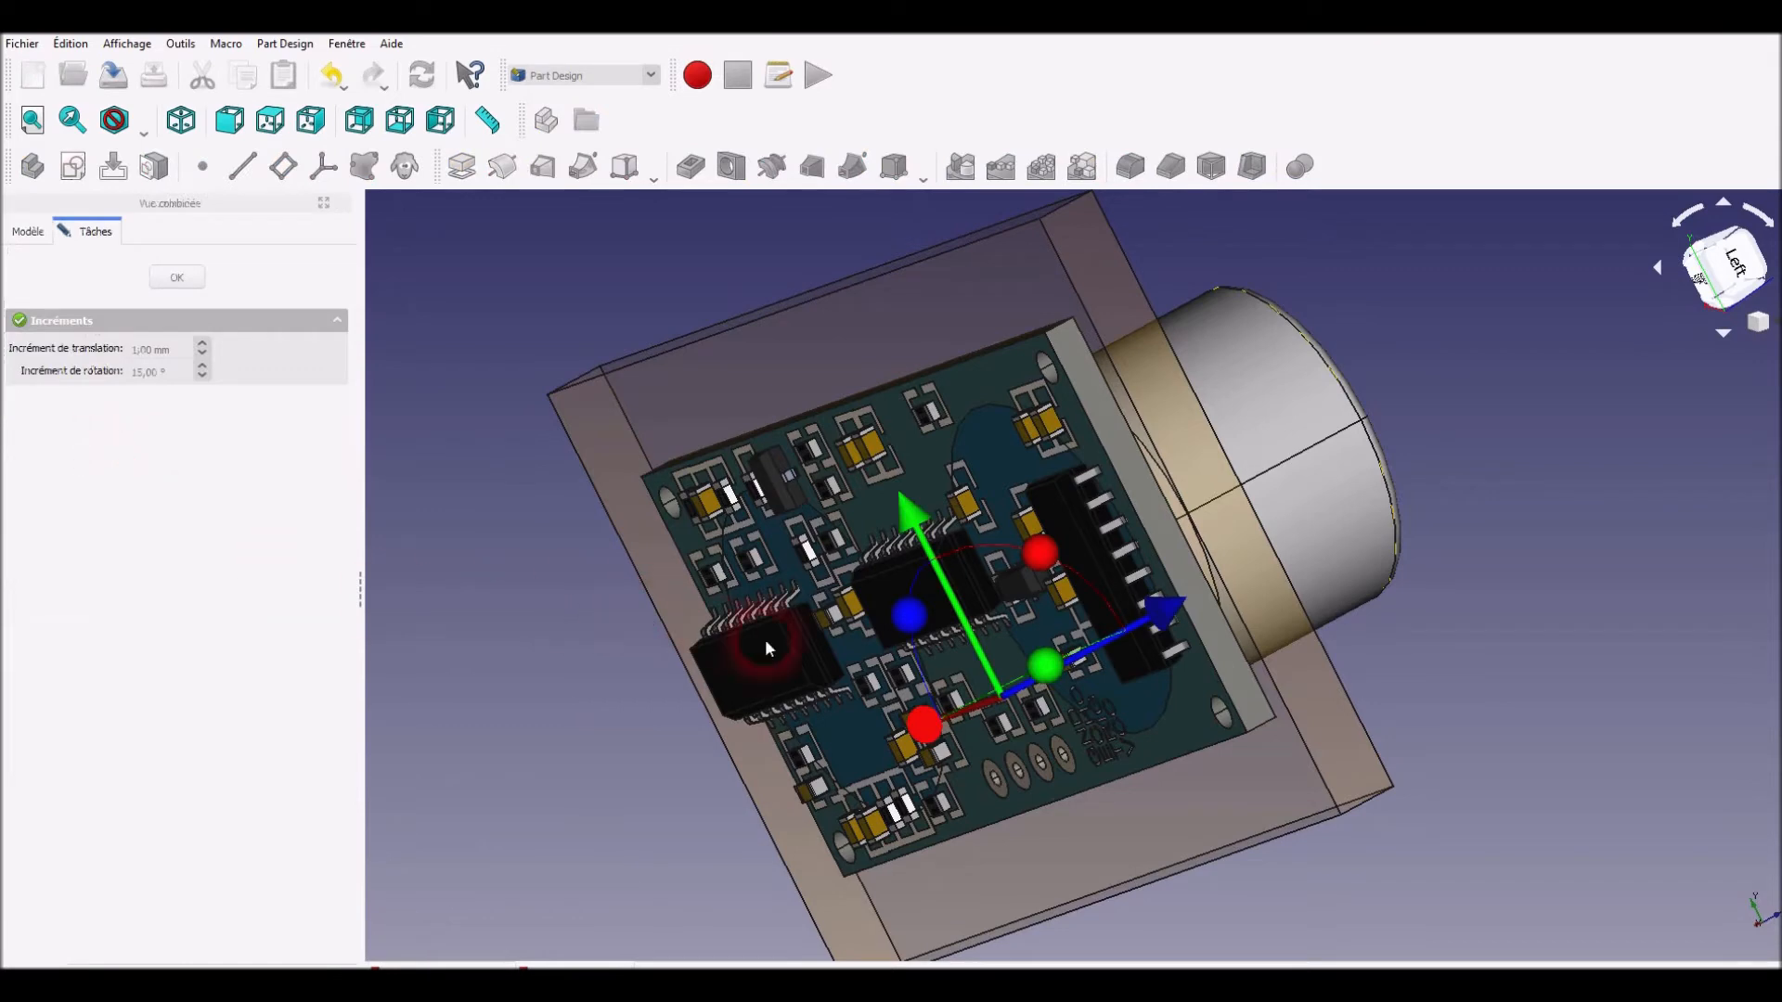
middle_drag(1563, 672, 1418, 719)
drag(1178, 631, 1123, 652)
middle_drag(1507, 767, 1290, 753)
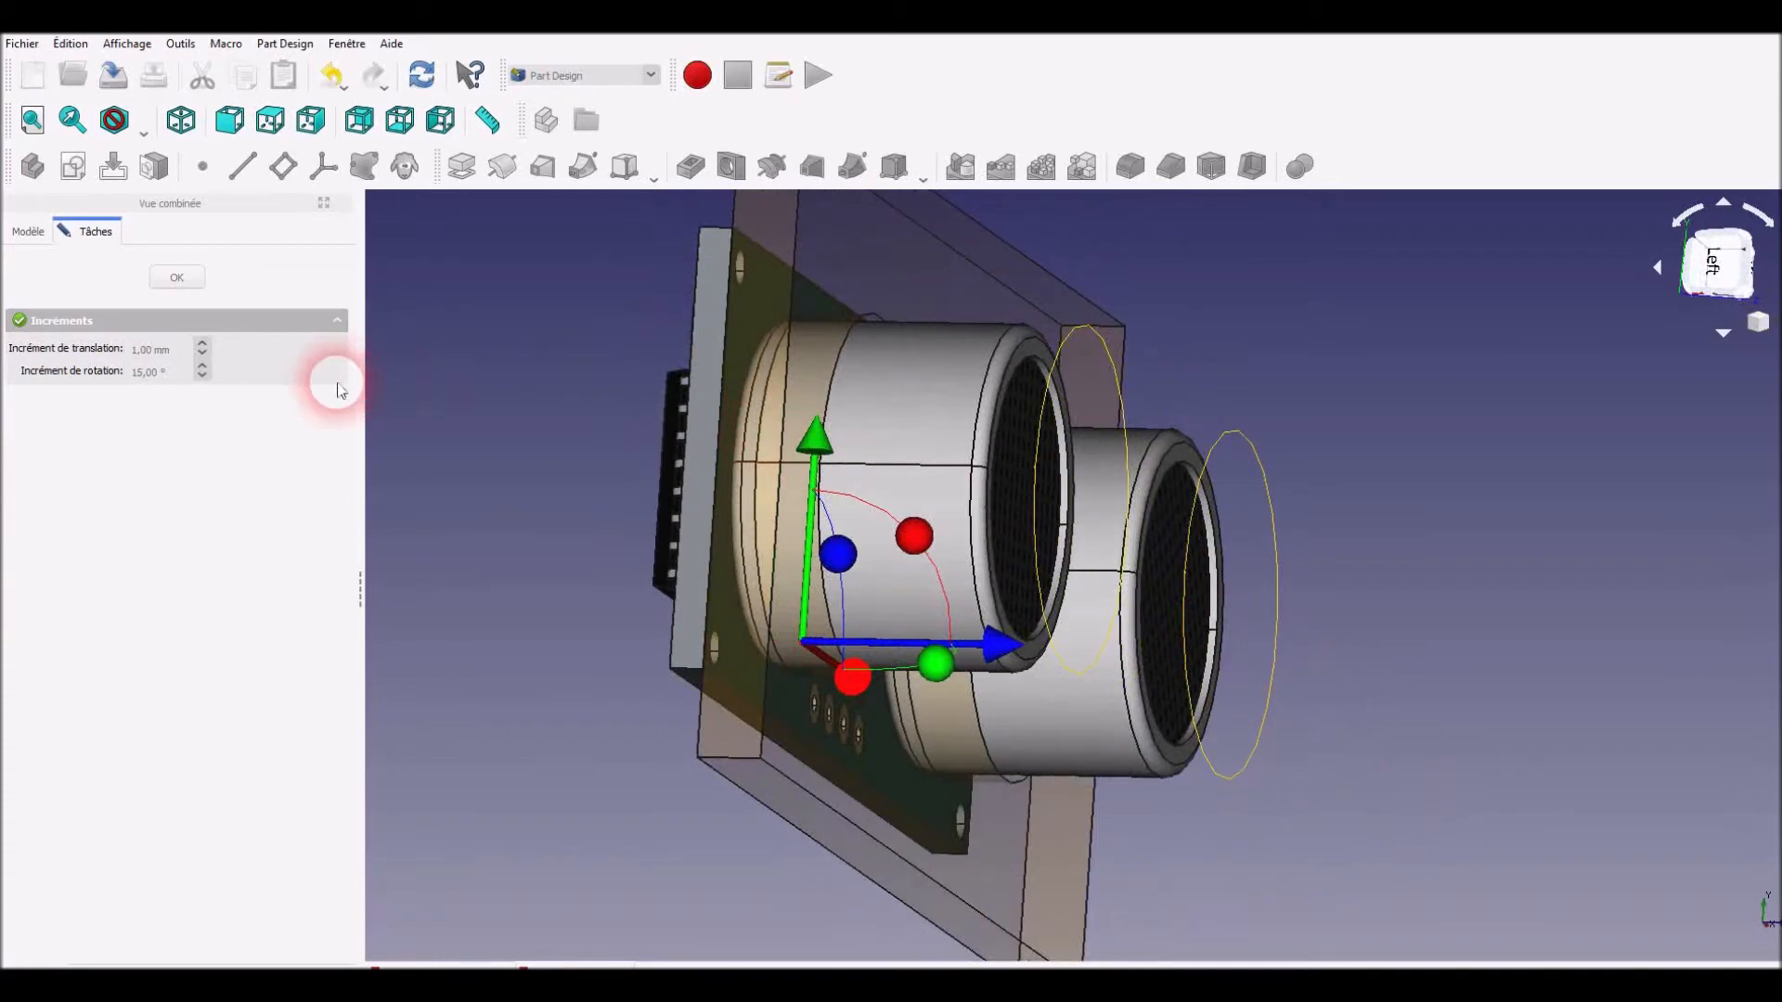
click(176, 276)
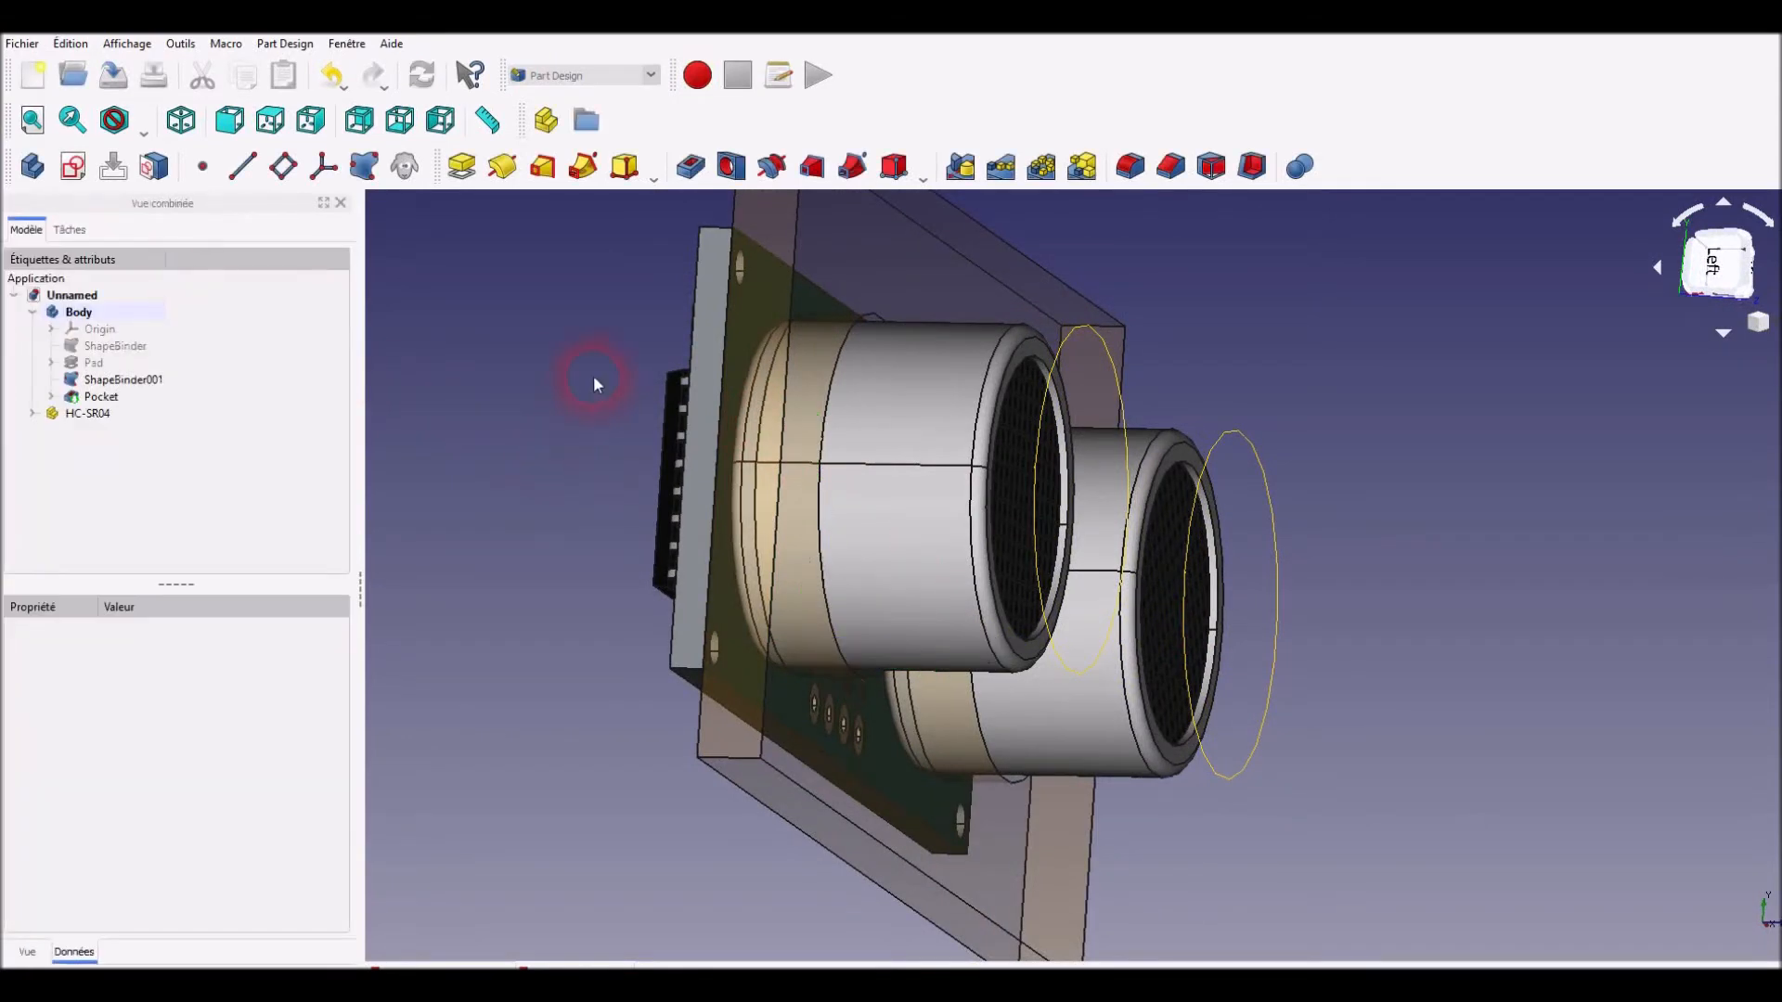
Examine the plate's transducer openings from above with the HC-SR04 sensor model hidden and shown again
click(33, 119)
middle_drag(727, 498, 402, 565)
middle_drag(1204, 436, 922, 455)
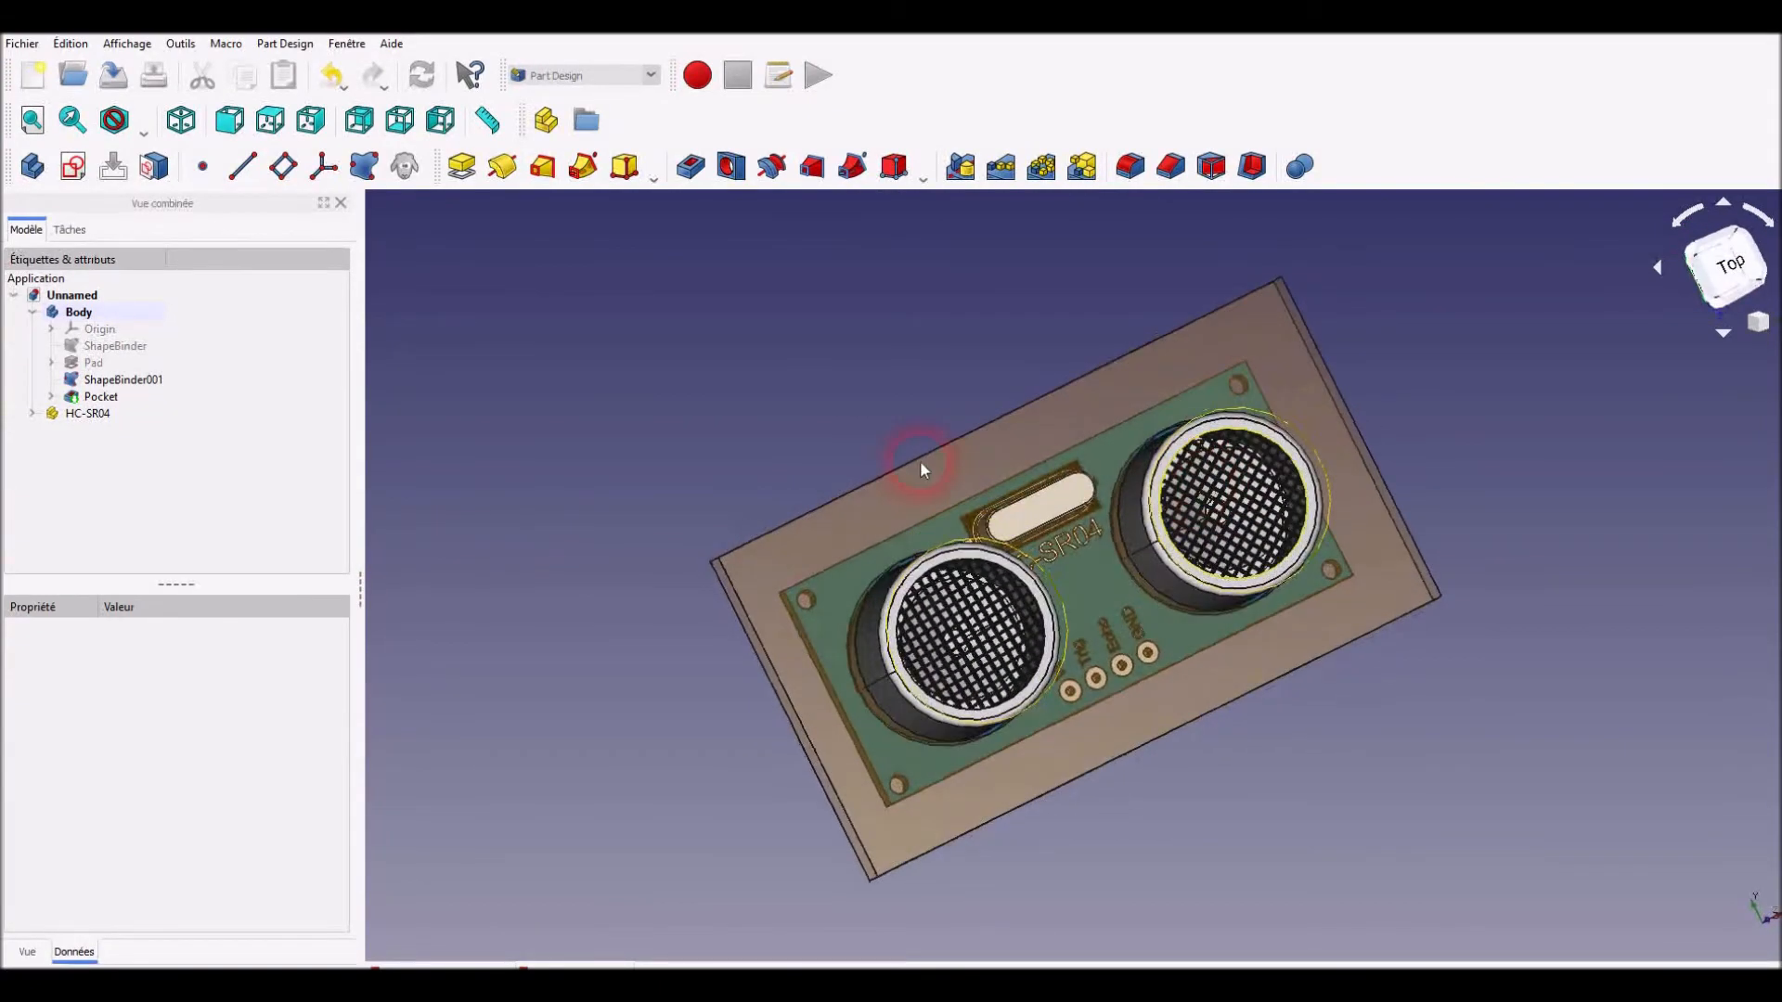
click(88, 414)
key(space)
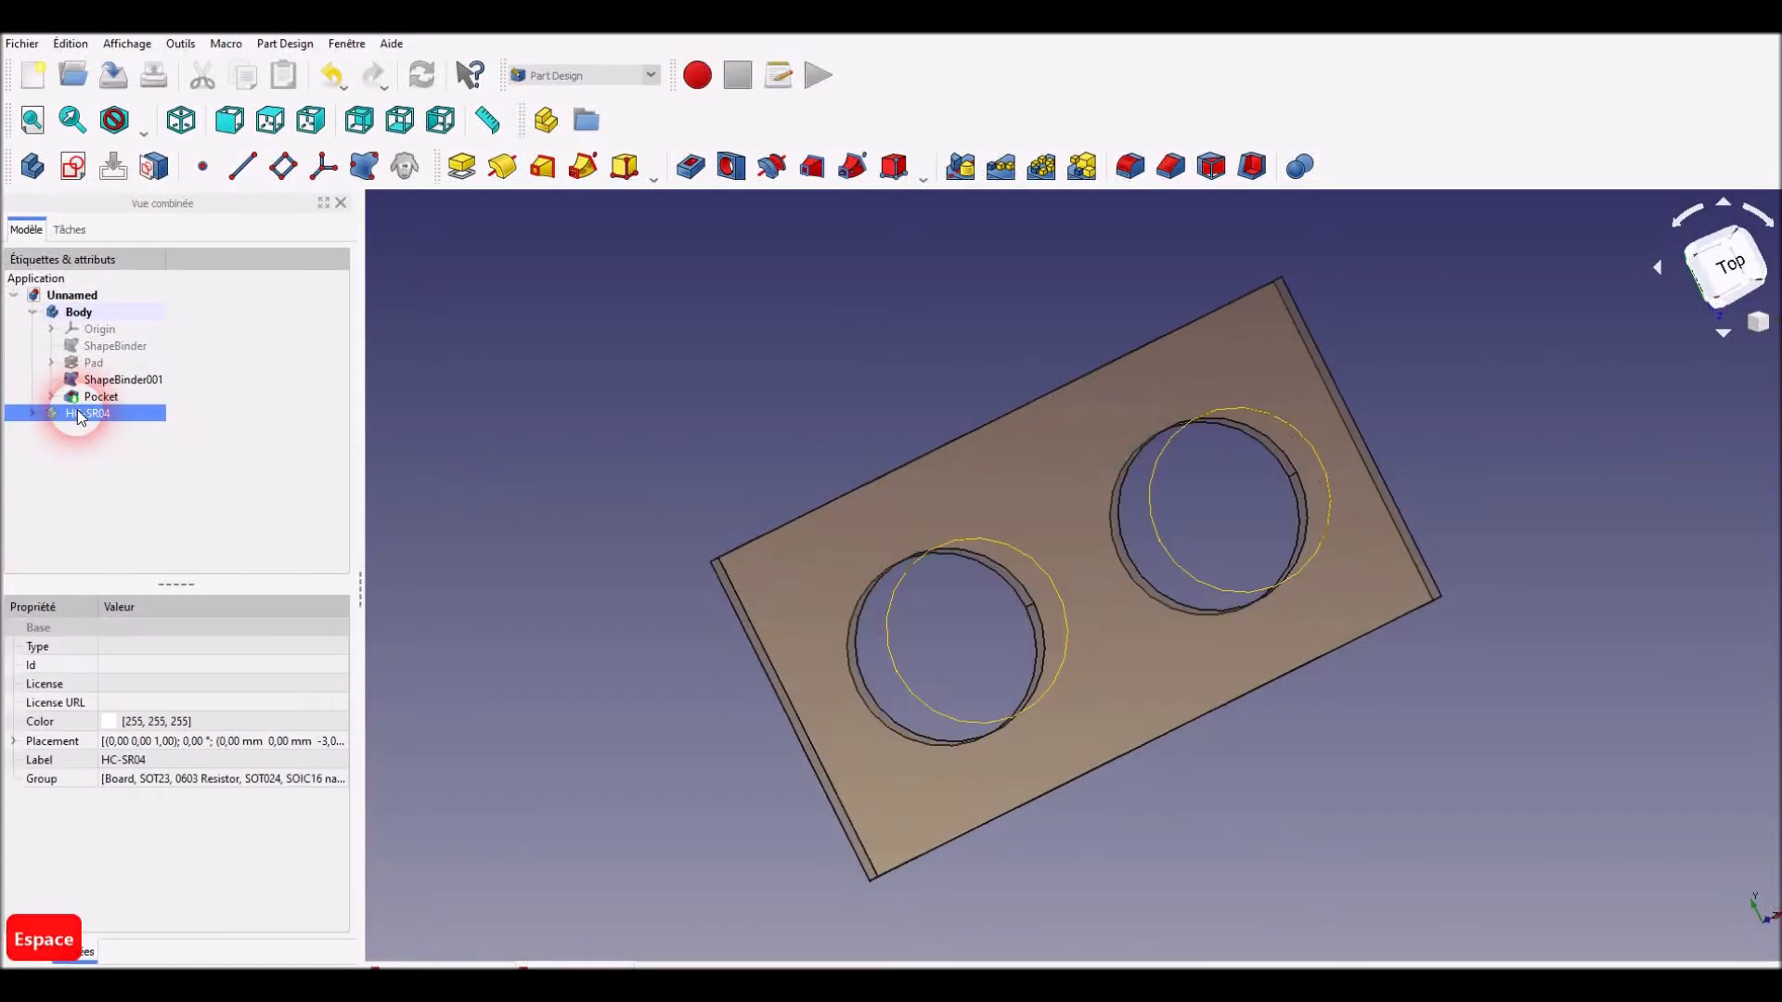
middle_drag(1384, 747, 1245, 720)
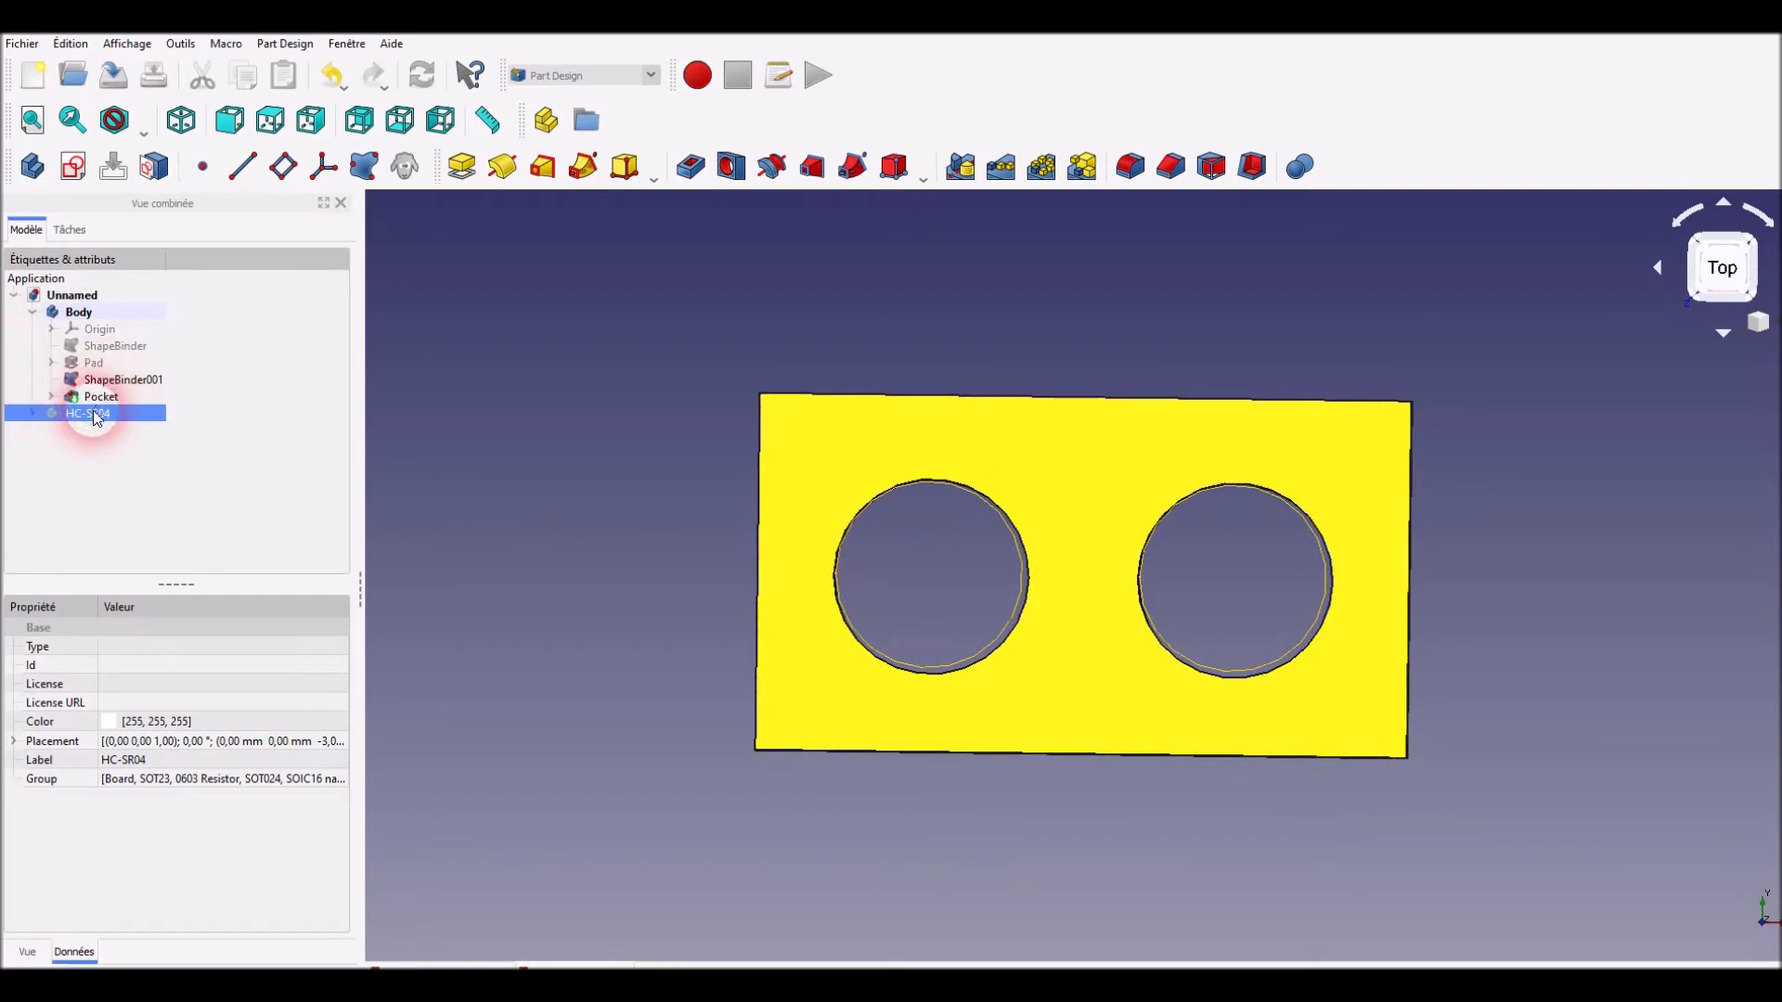
key(space)
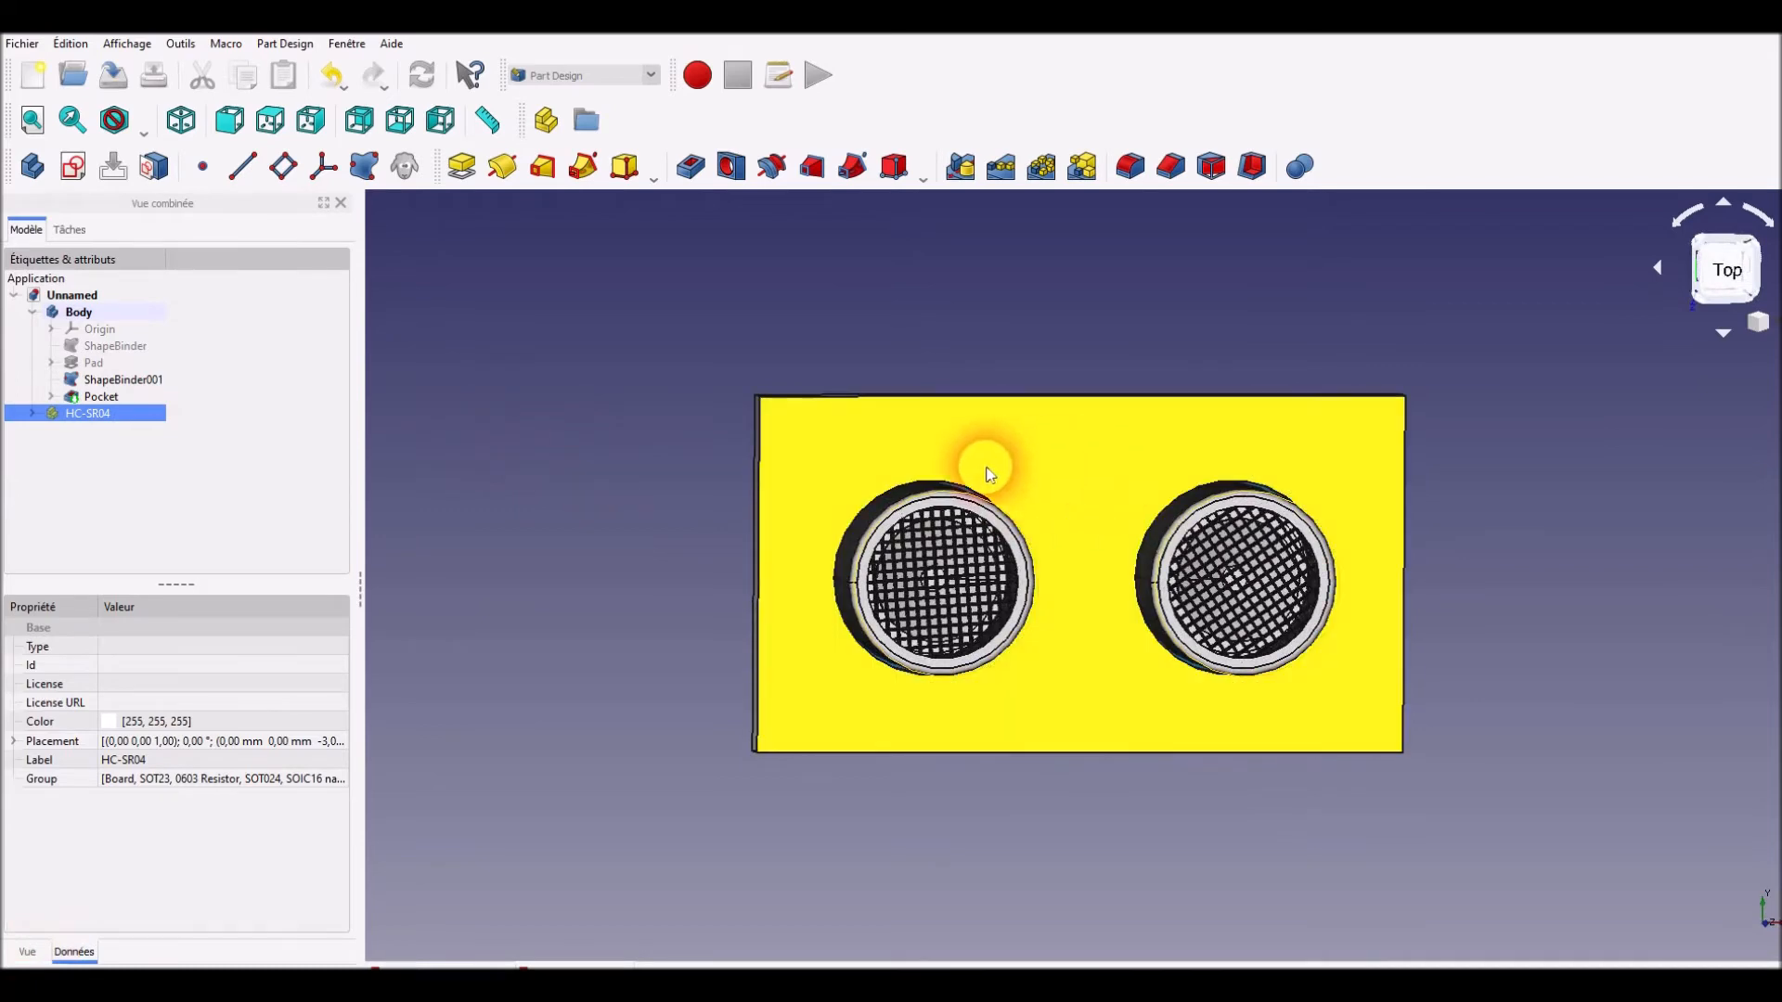
drag(715, 477, 776, 509)
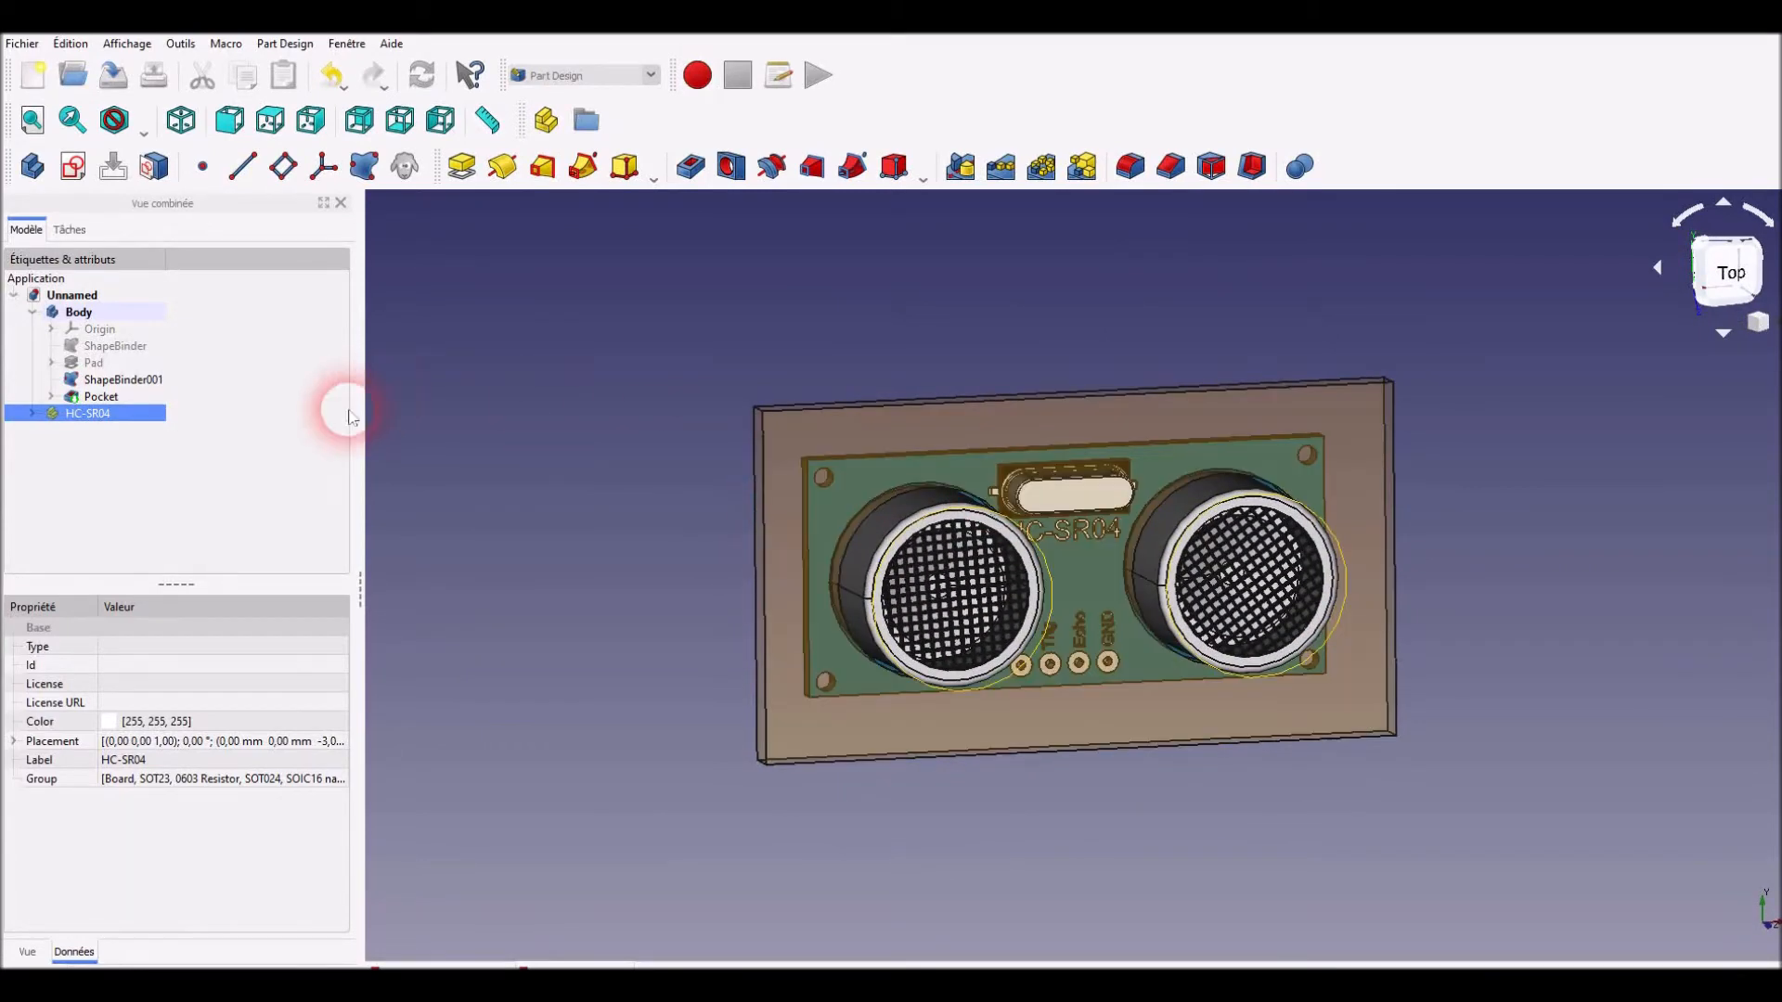
Hide the pocketed plate to expose the crystal oscillator on the HC-SR04 board
click(106, 397)
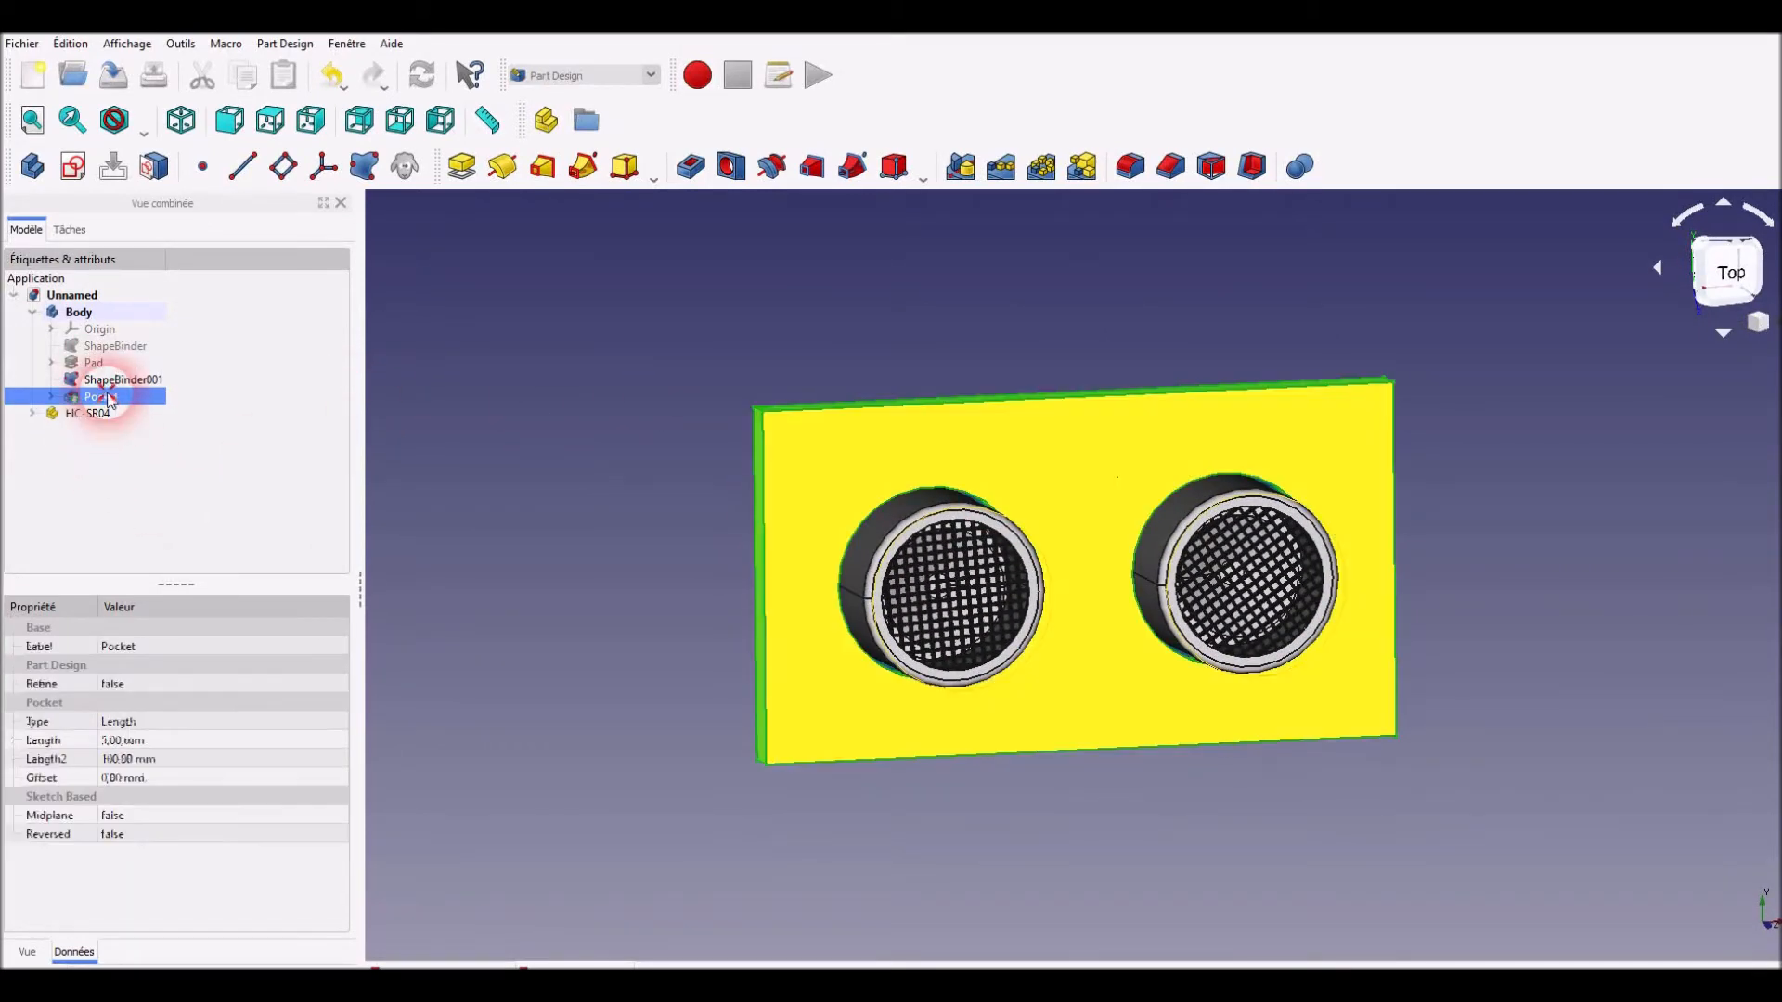
key(space)
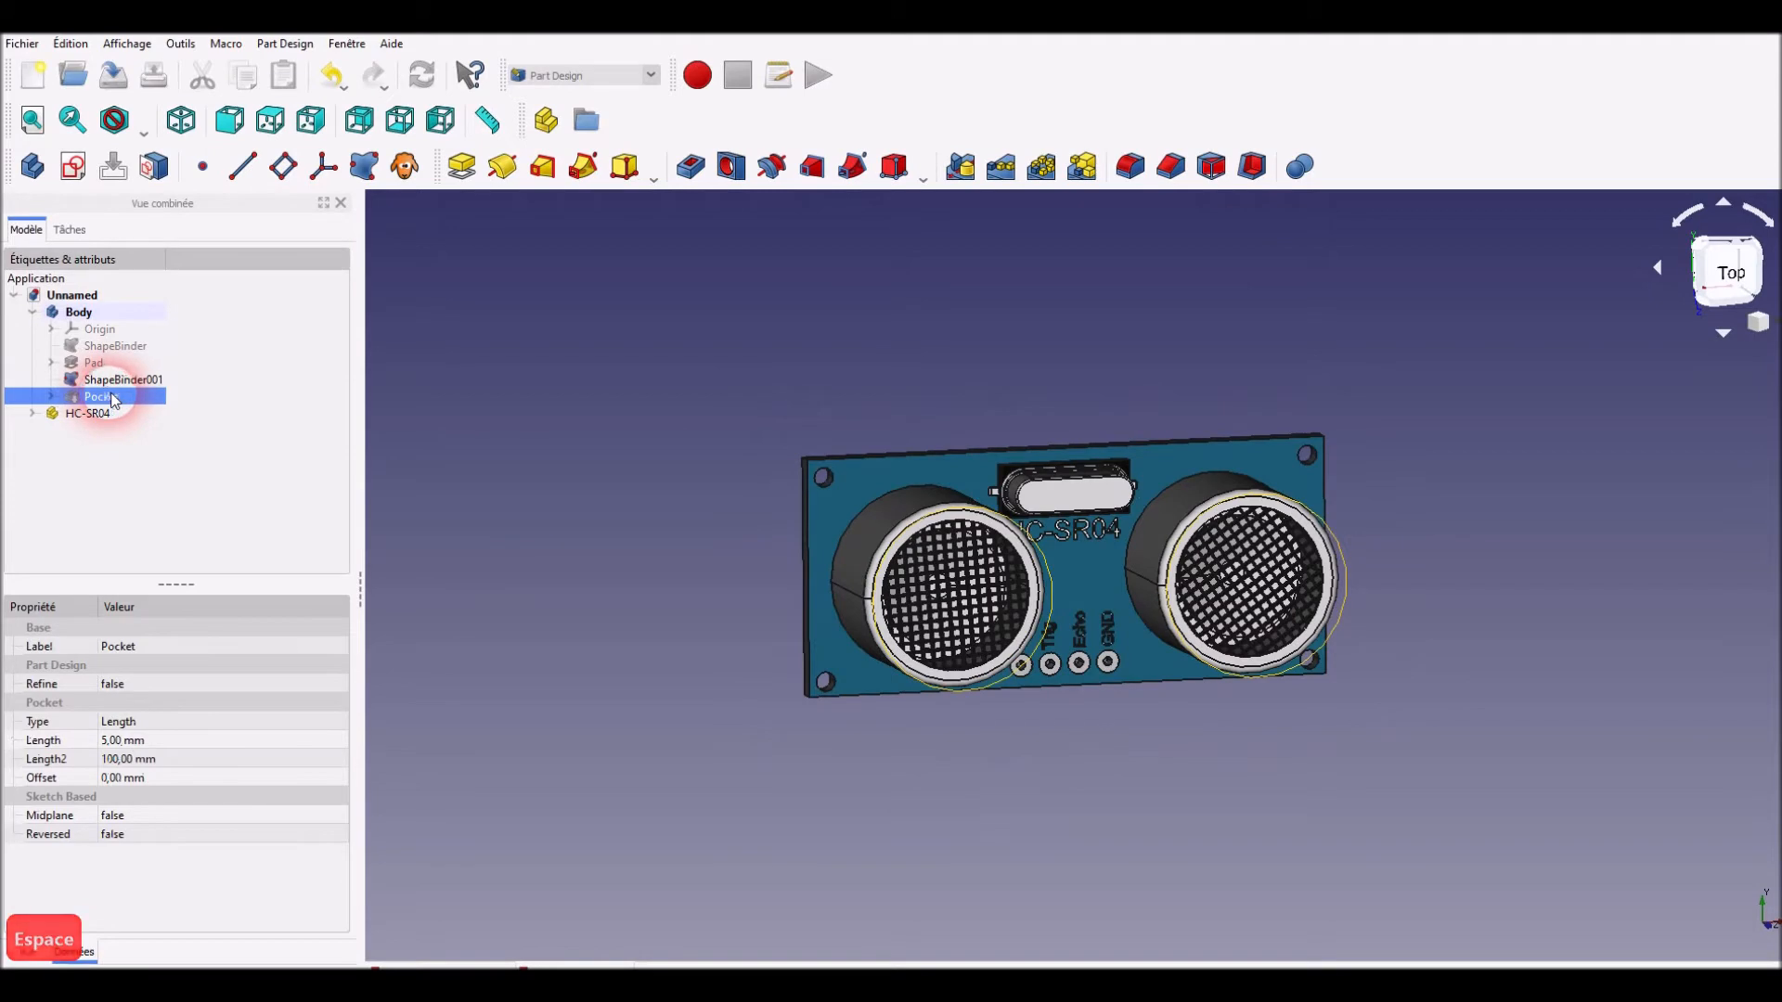
scroll(1072, 483, up, 5)
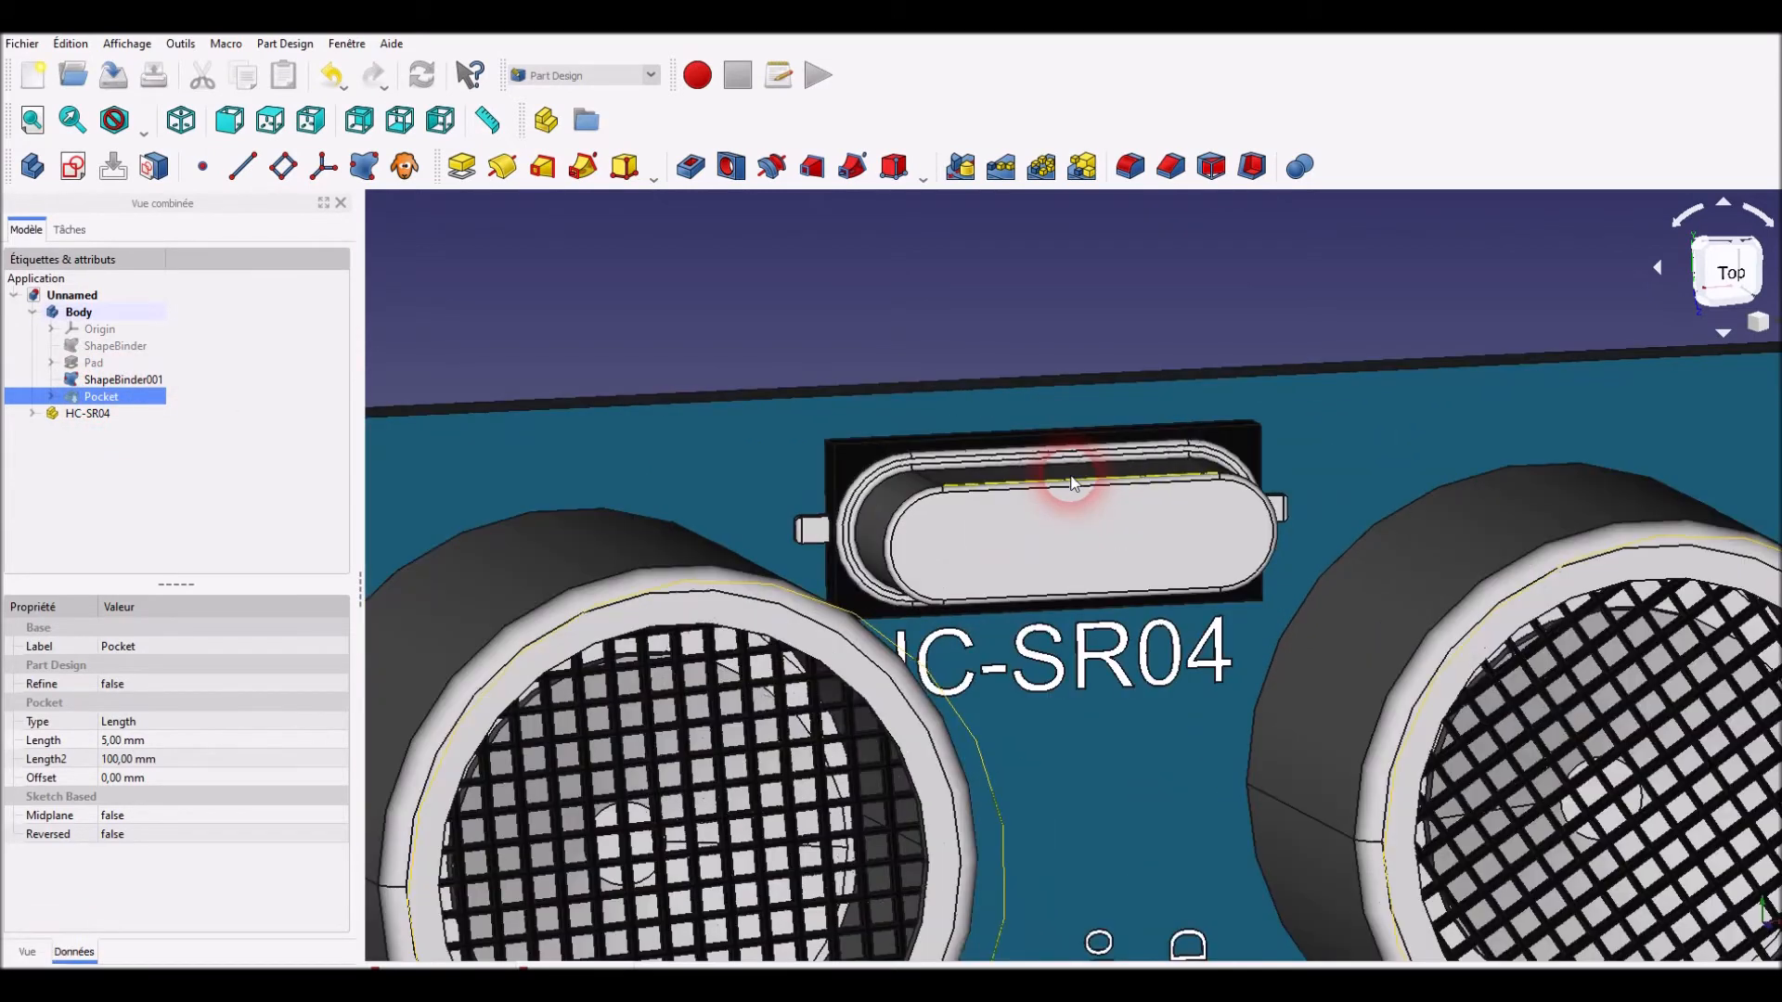
scroll(924, 517, up, 2)
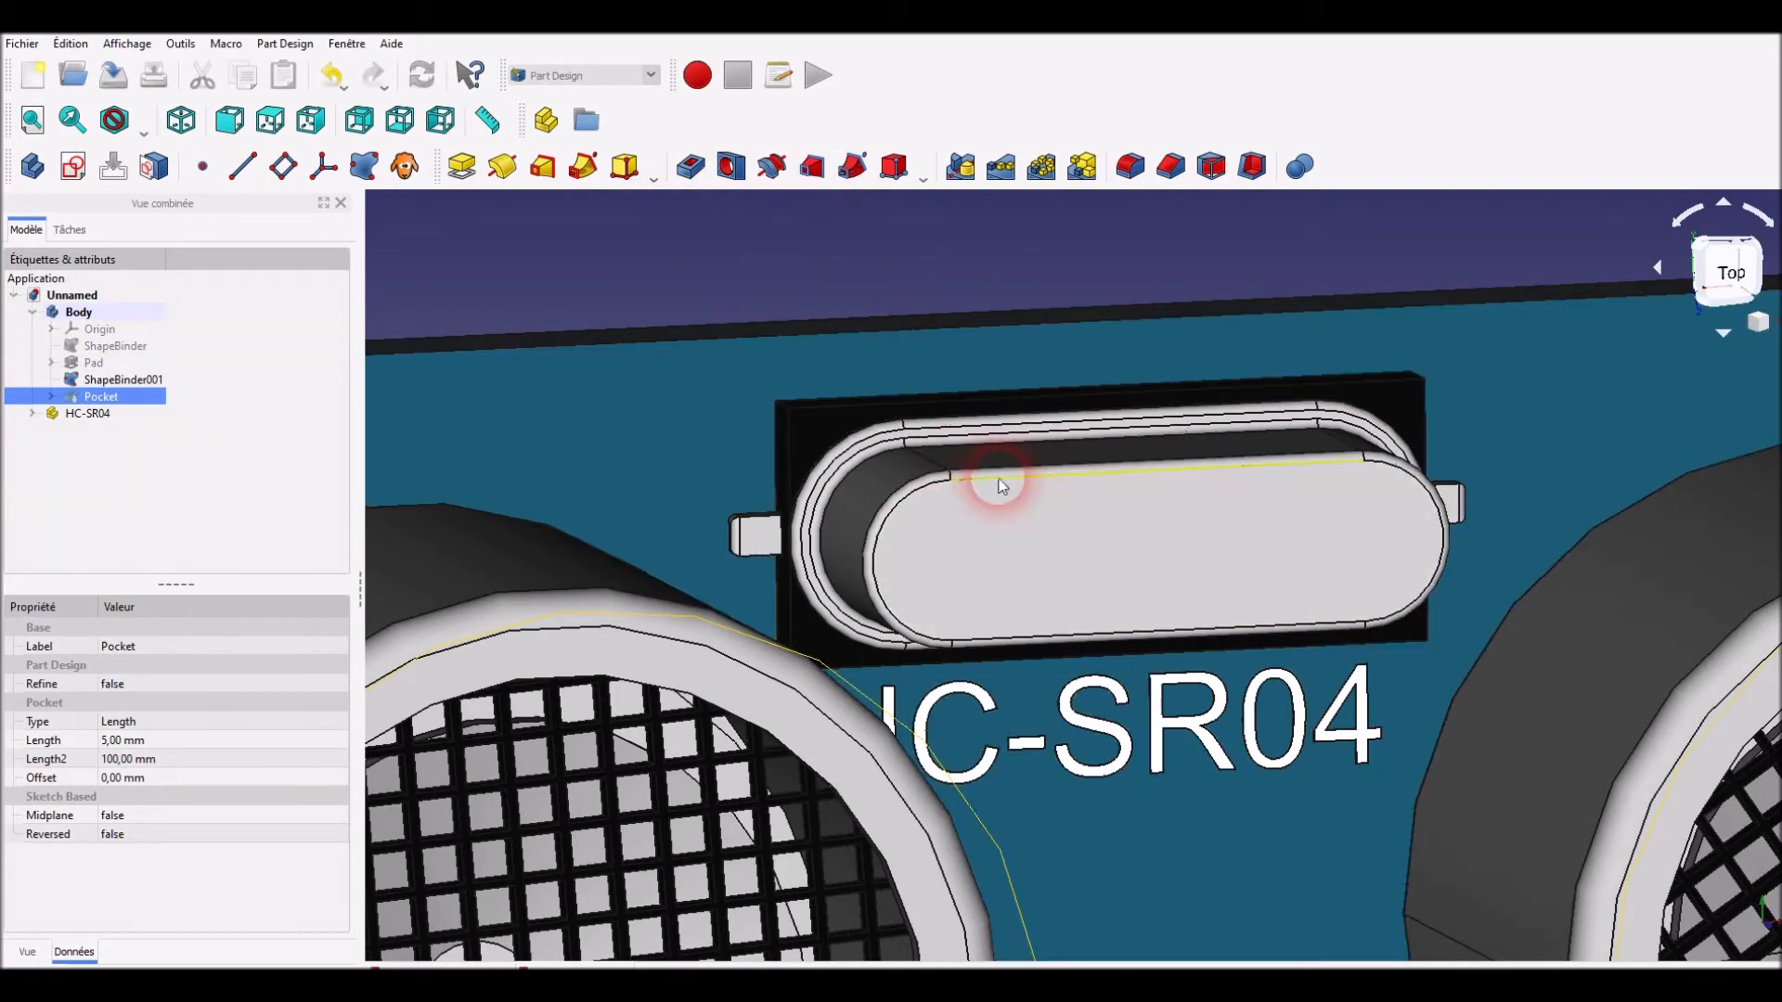
Create a shape binder from the four edges outlining the top of the crystal oscillator
click(1001, 473)
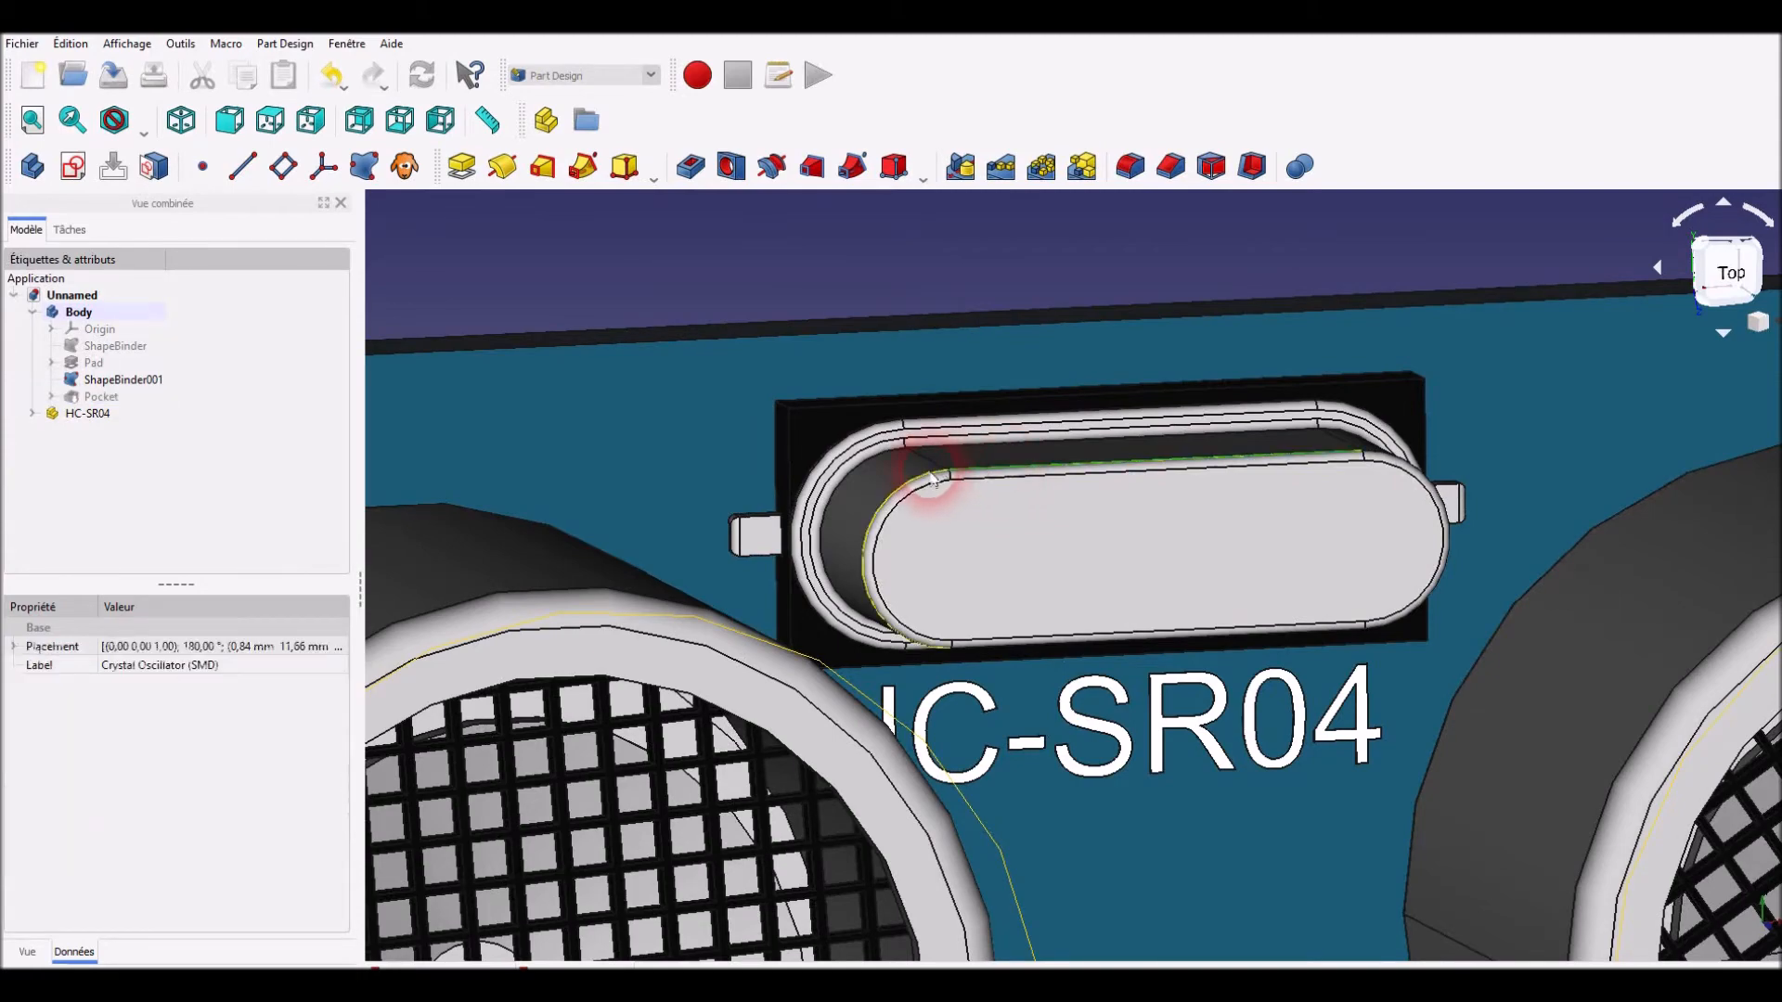
middle_drag(1105, 744, 1083, 689)
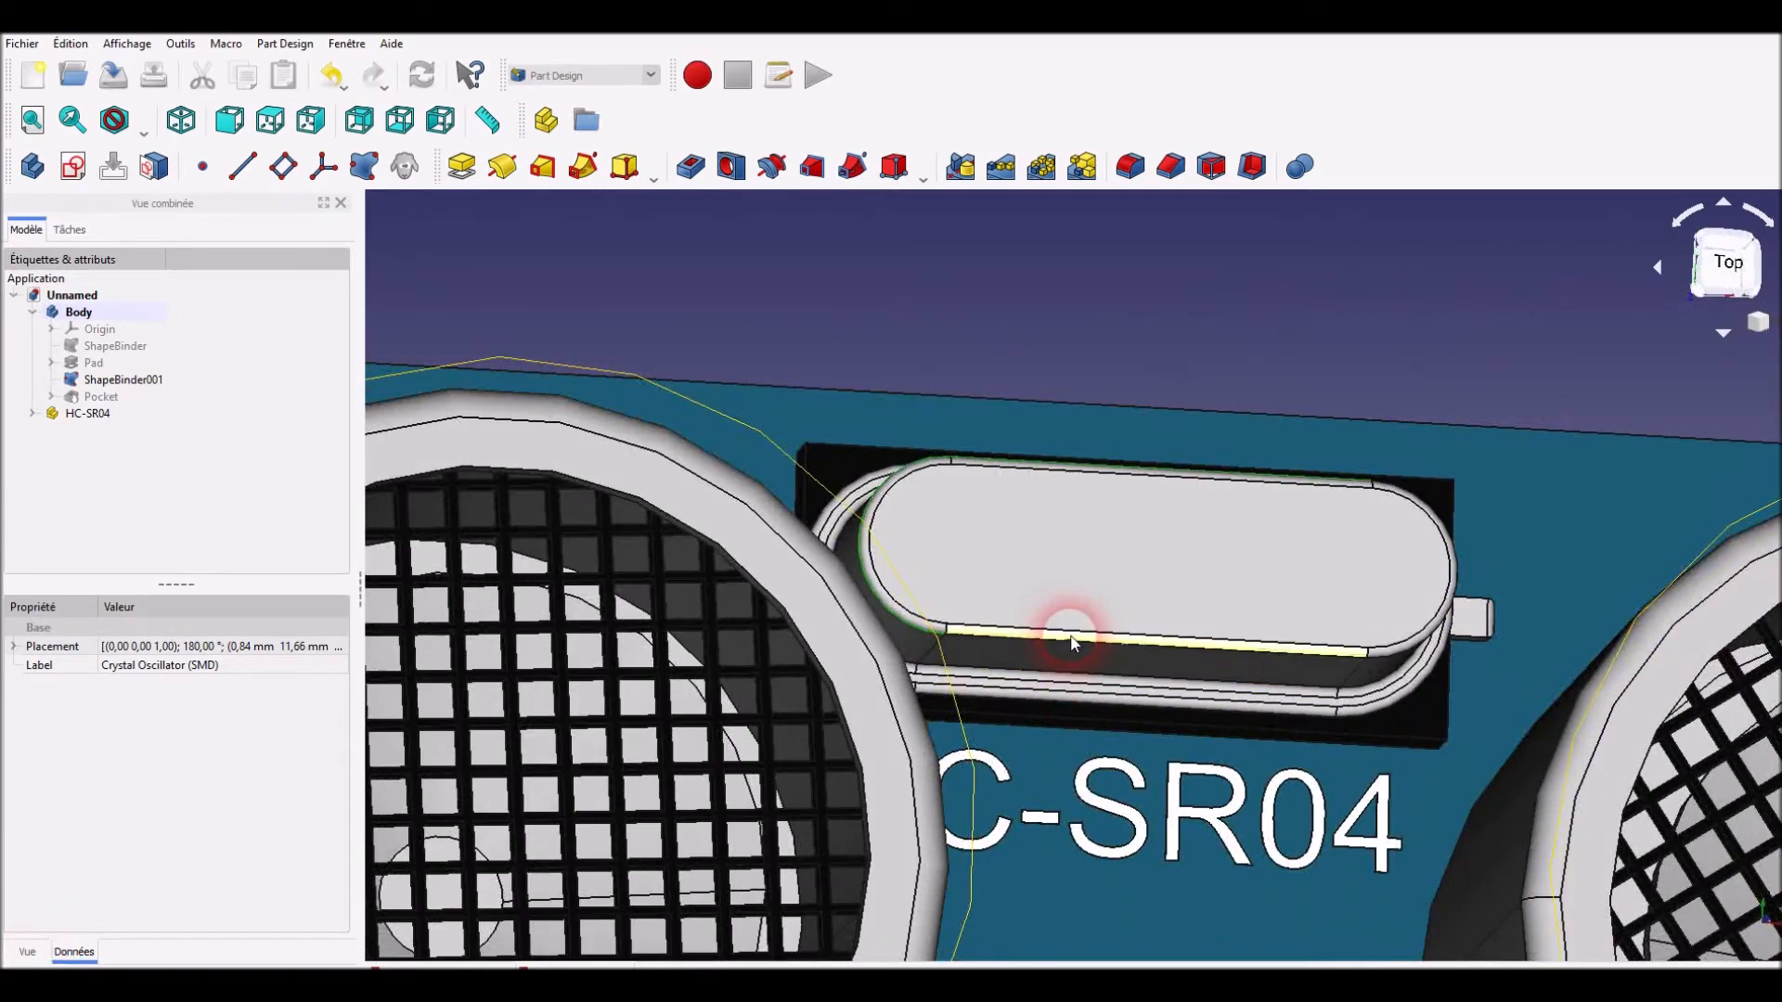
ctrl+click(1076, 639)
middle_drag(1591, 509, 1478, 504)
ctrl+click(1408, 472)
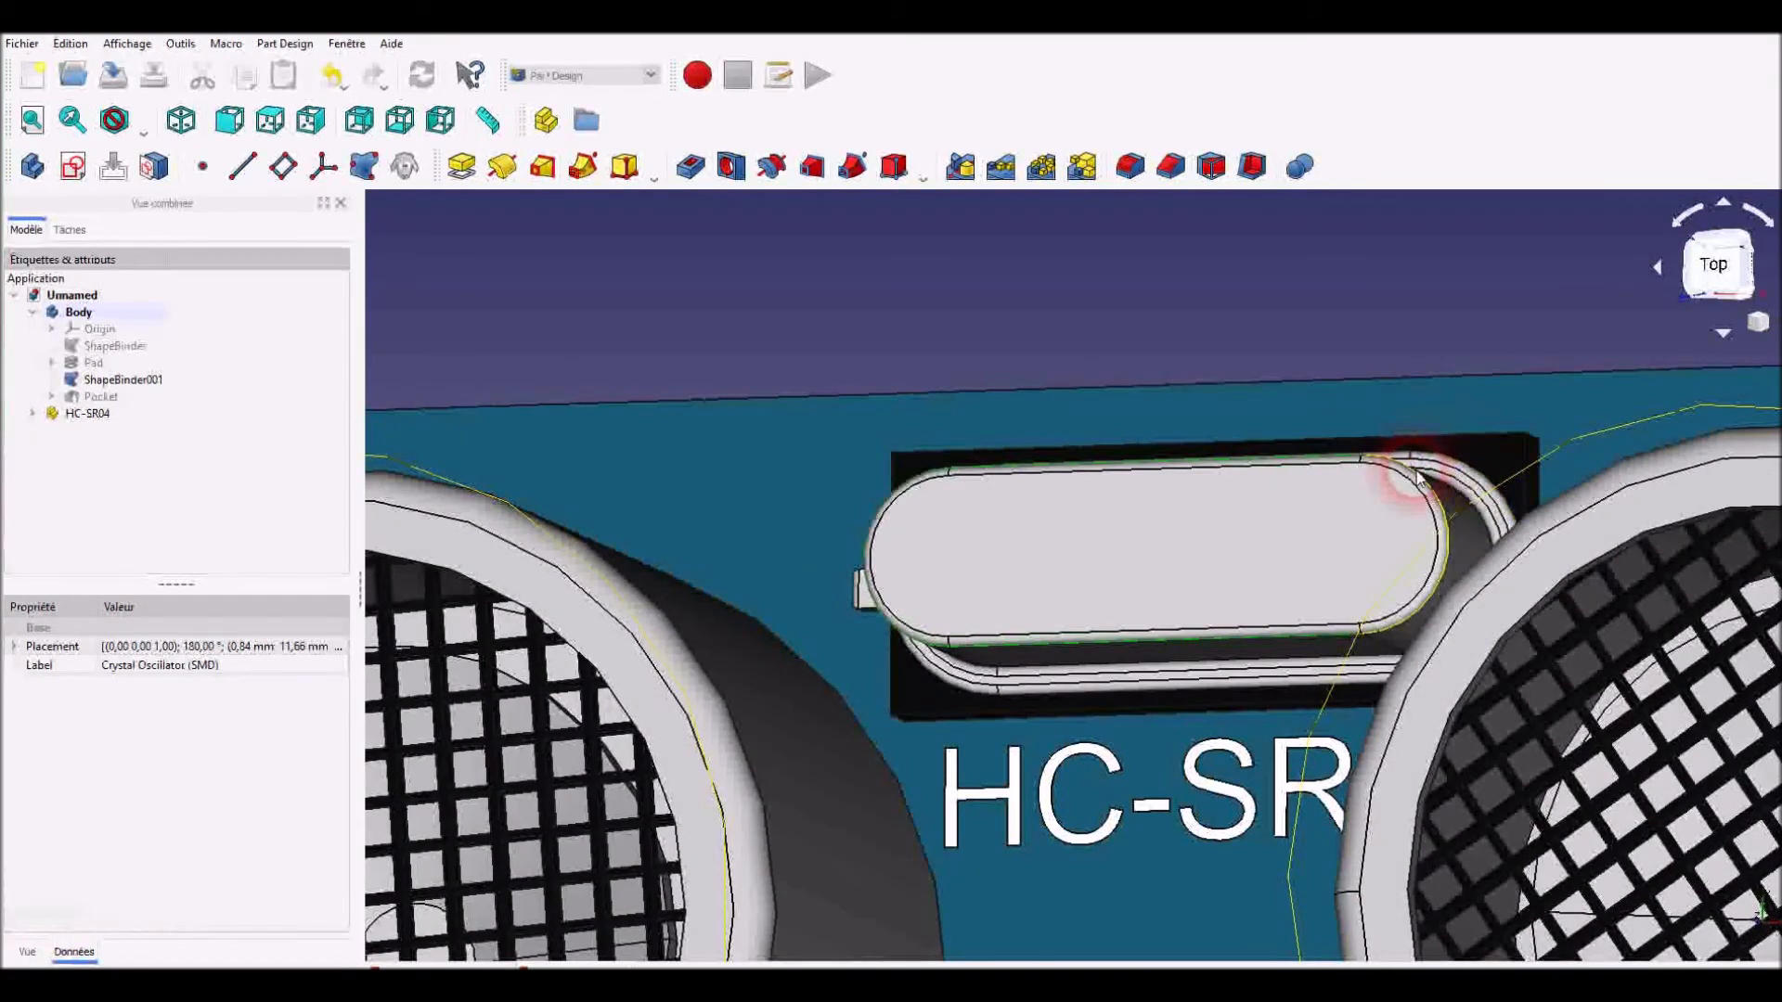
ctrl+click(1365, 464)
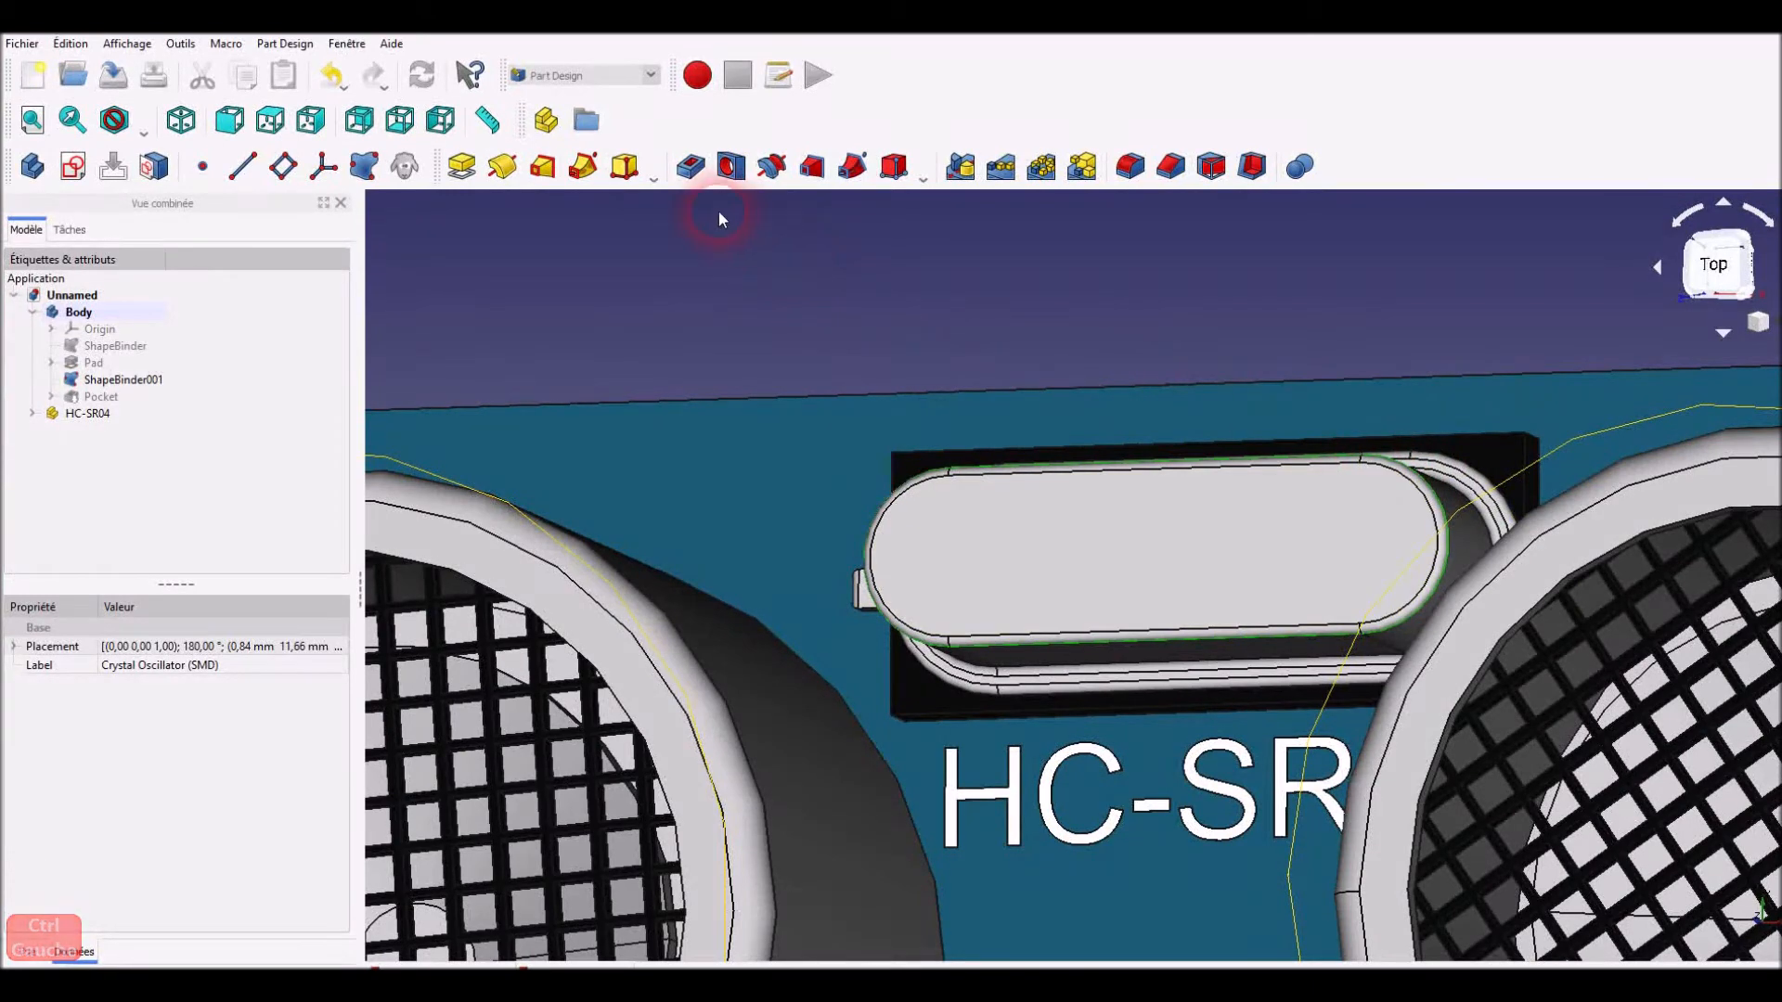
click(365, 166)
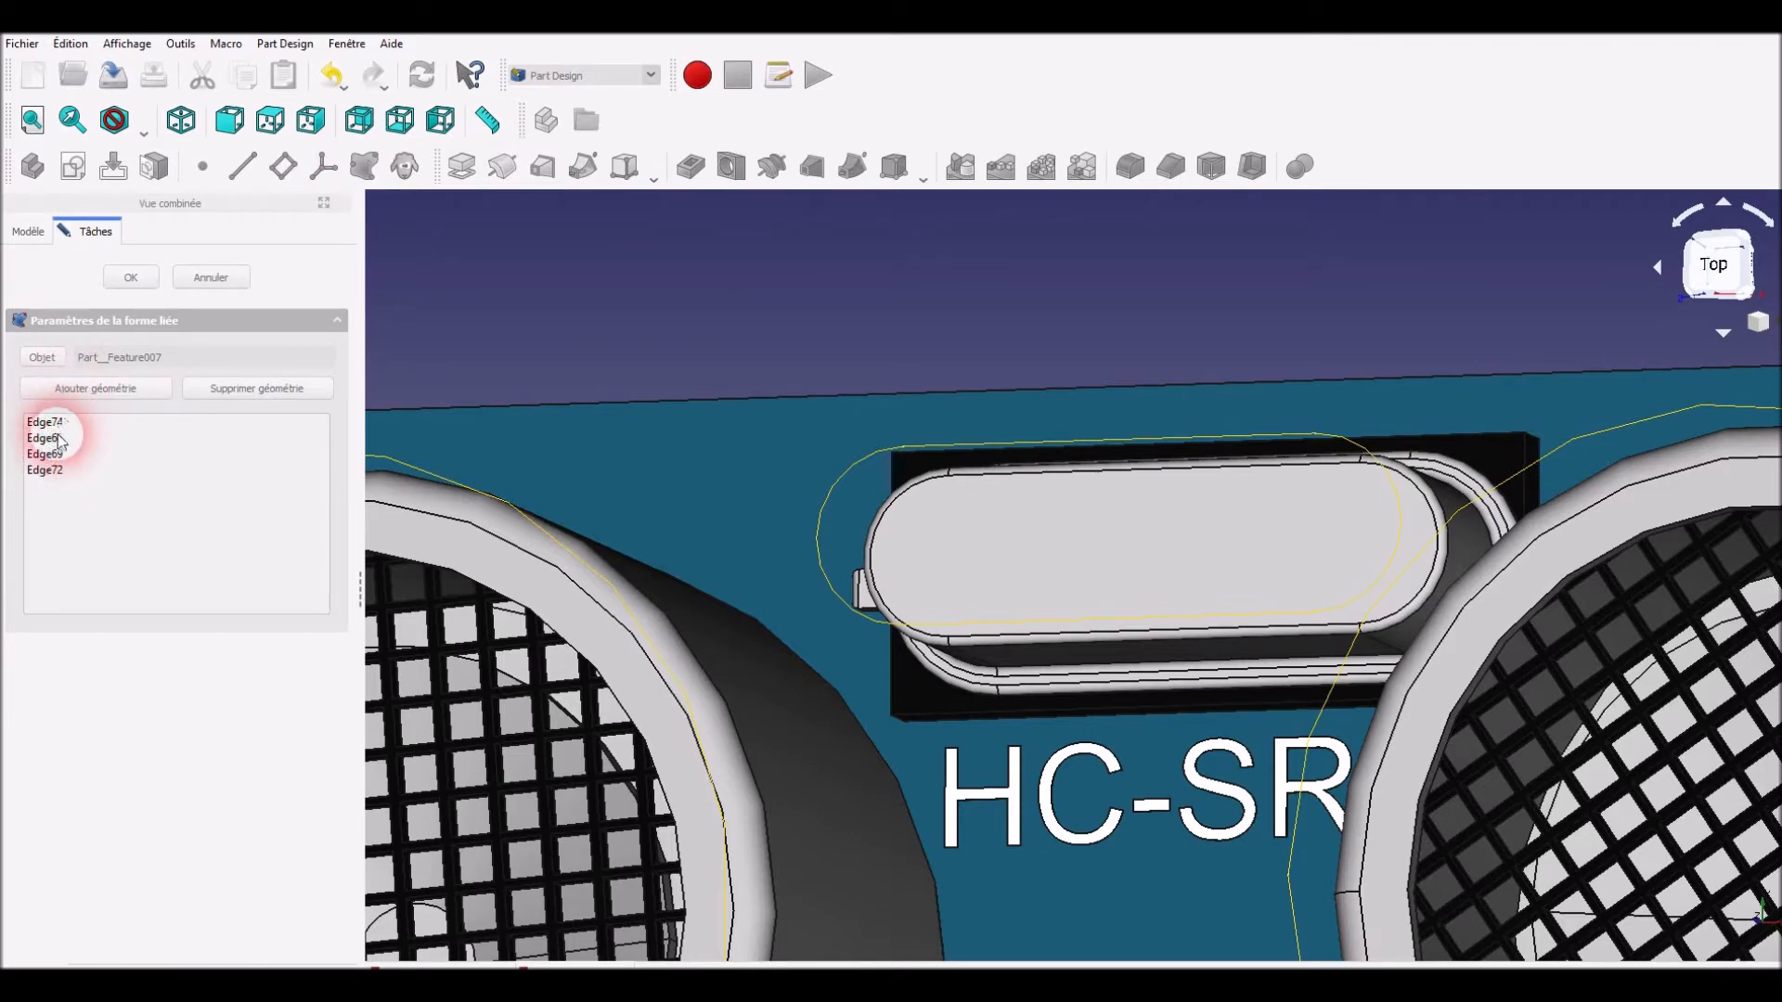
click(52, 471)
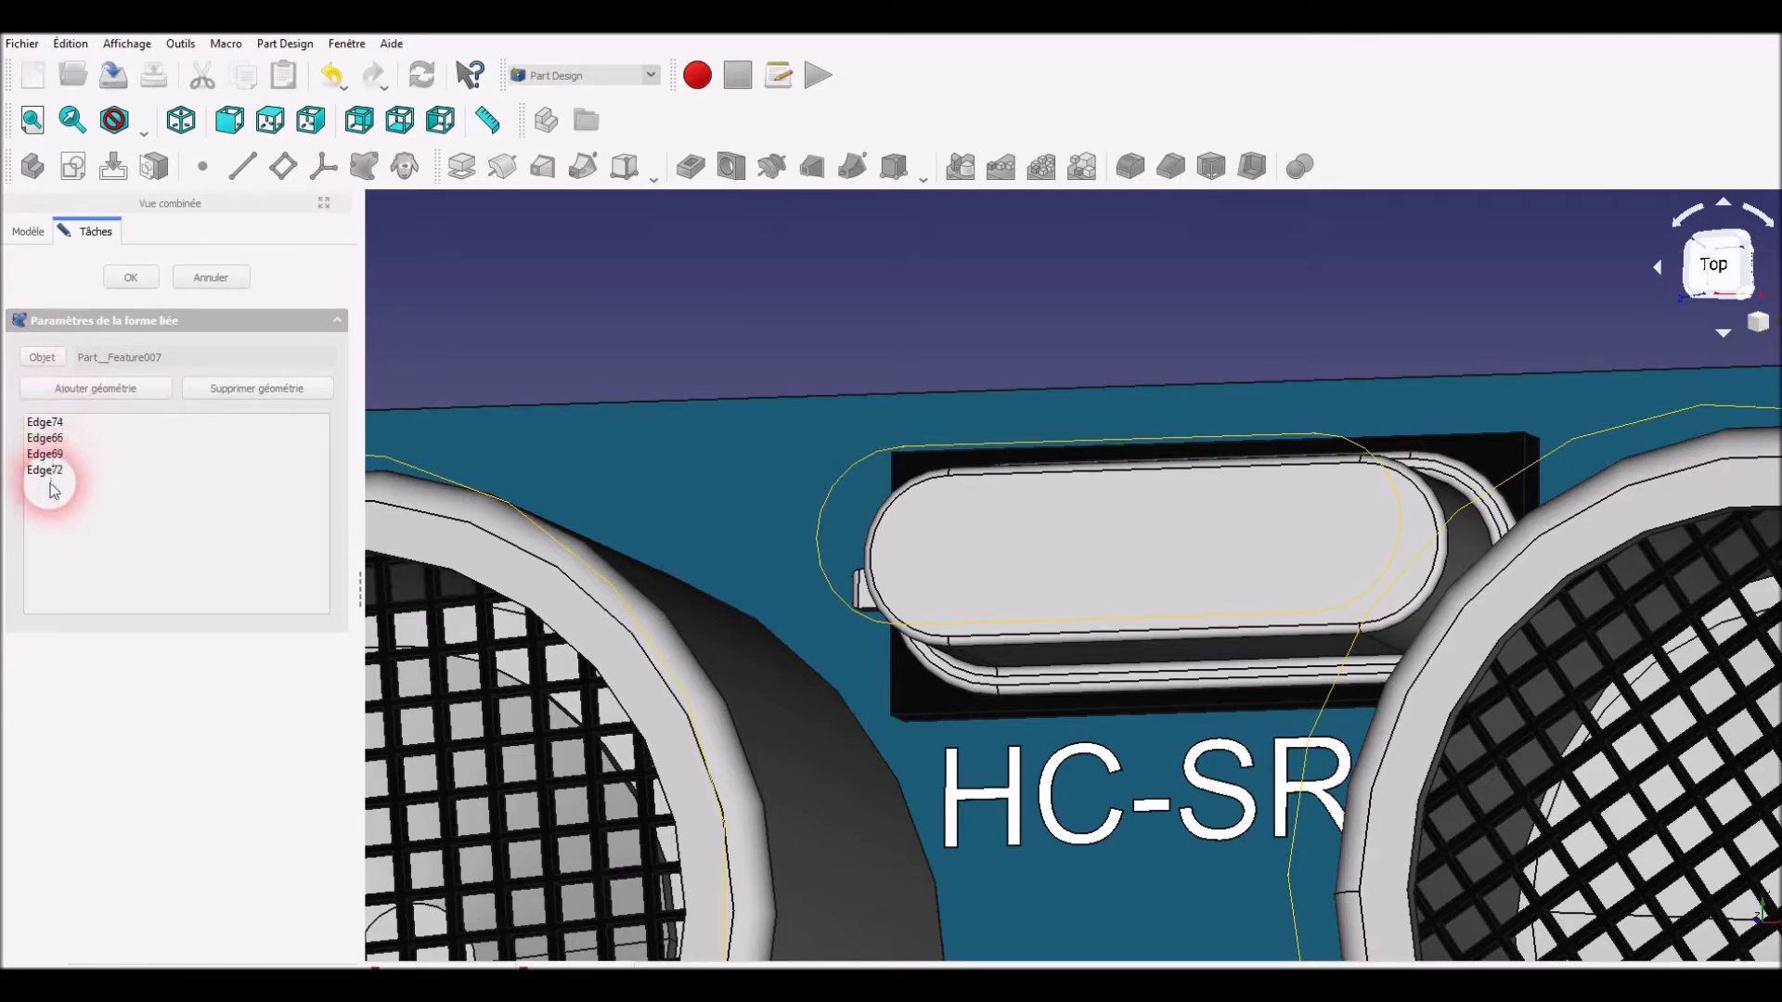
click(1092, 684)
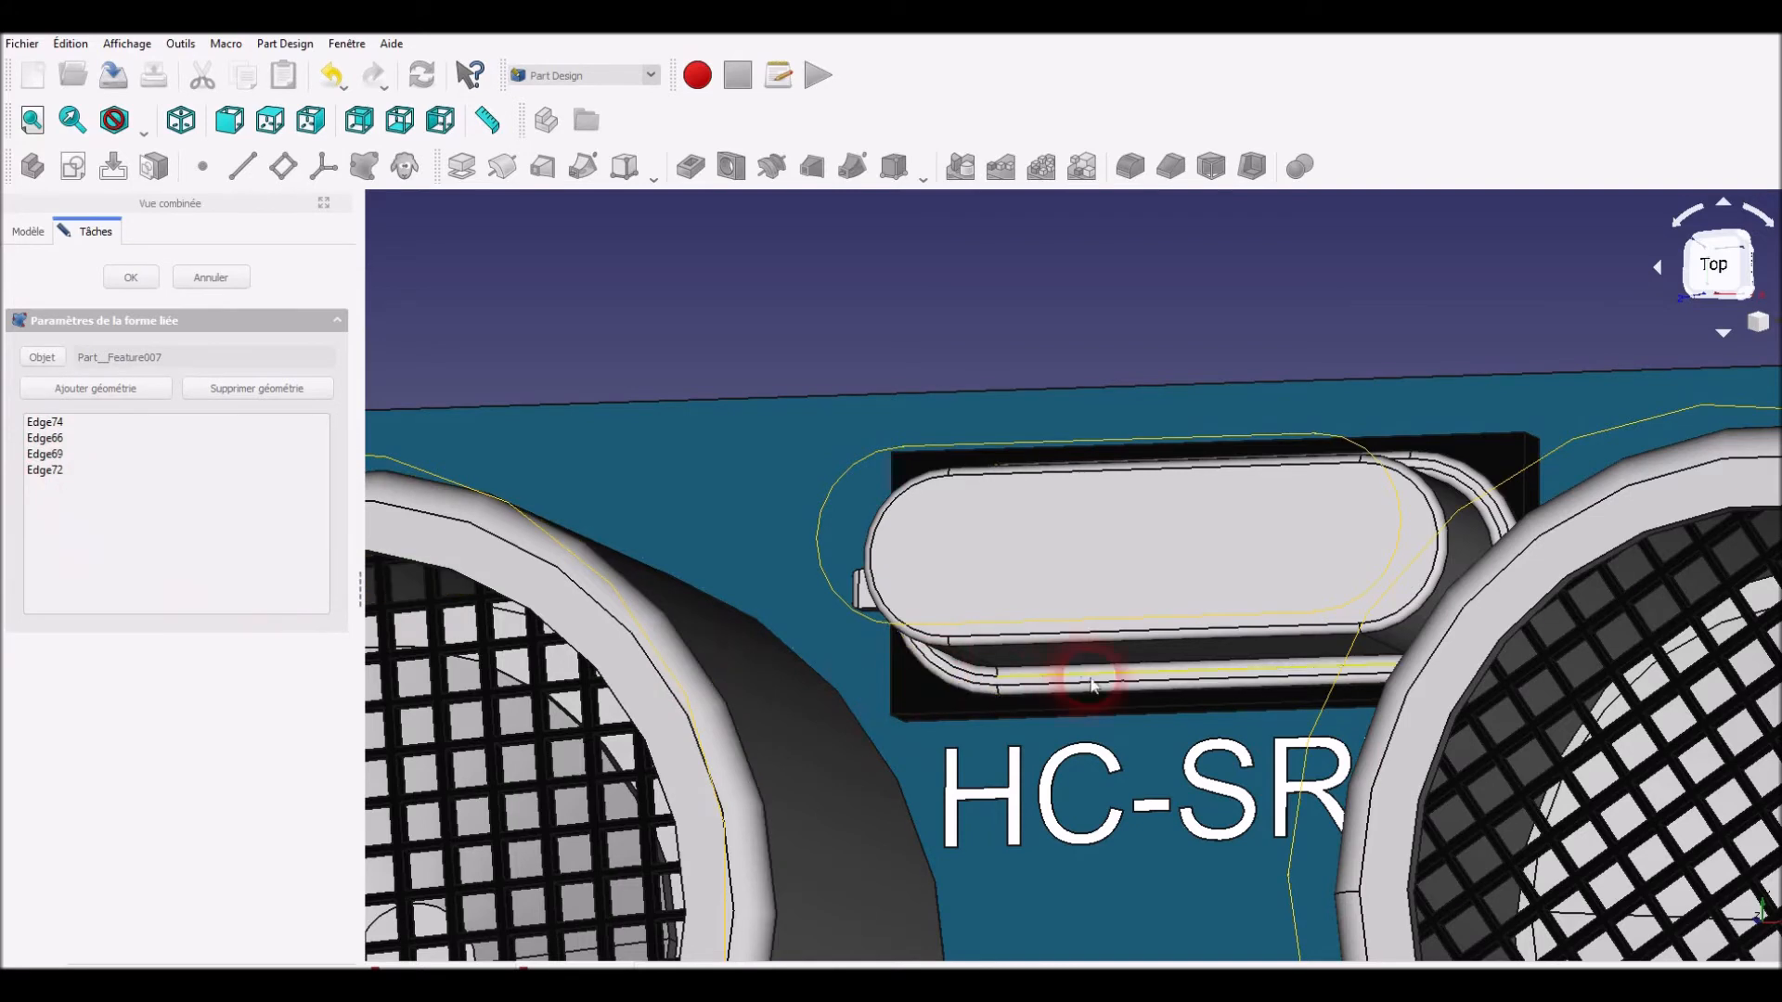
click(1392, 584)
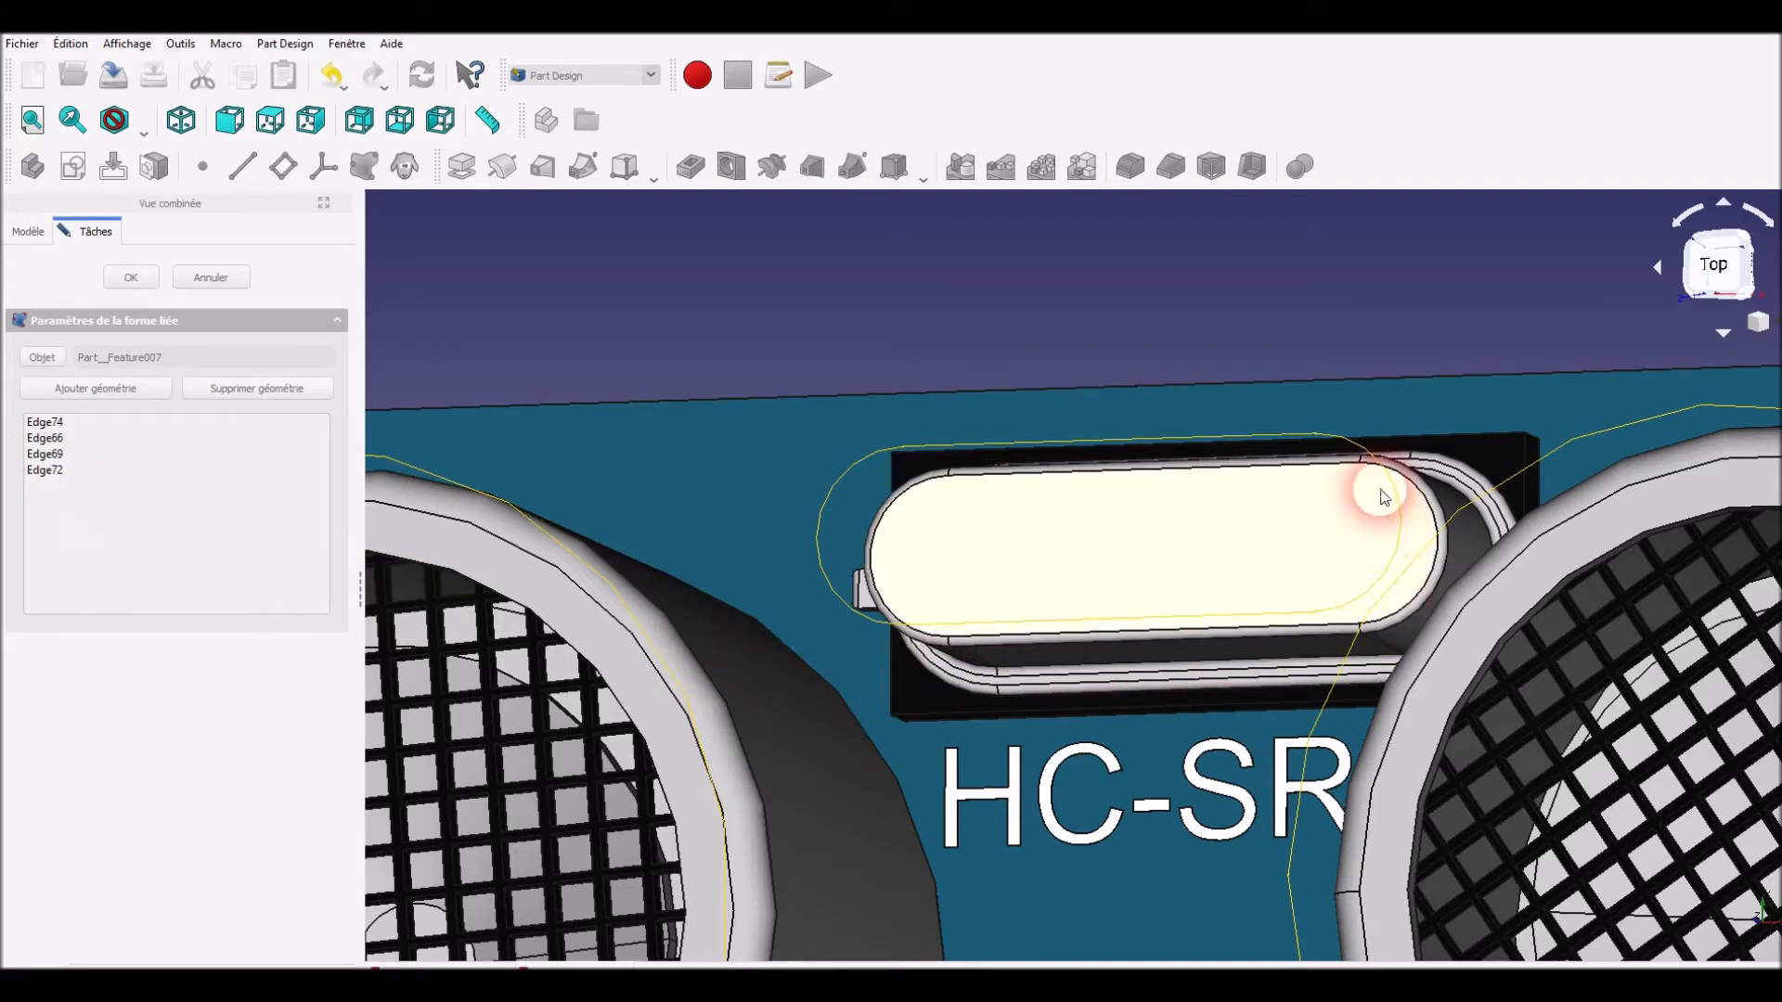
click(743, 443)
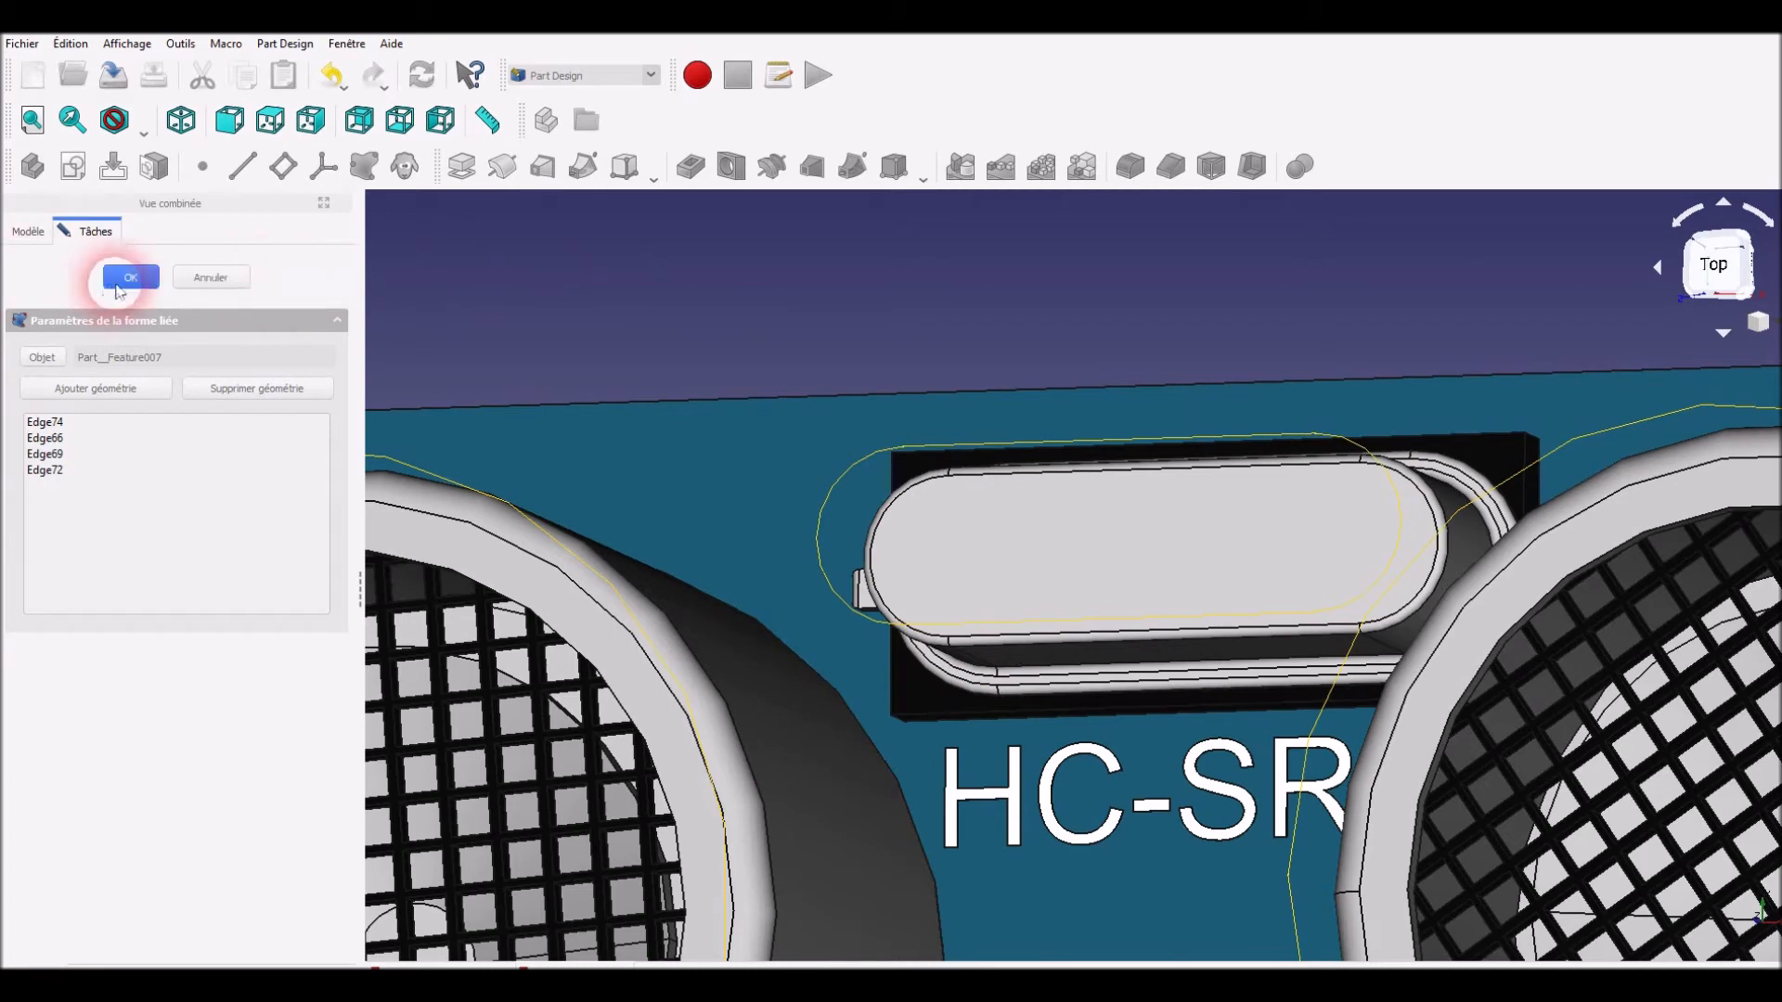
click(129, 280)
Hide the HC-SR04 sensor model and show the transducer and oscillator shape binder outlines from above
click(80, 432)
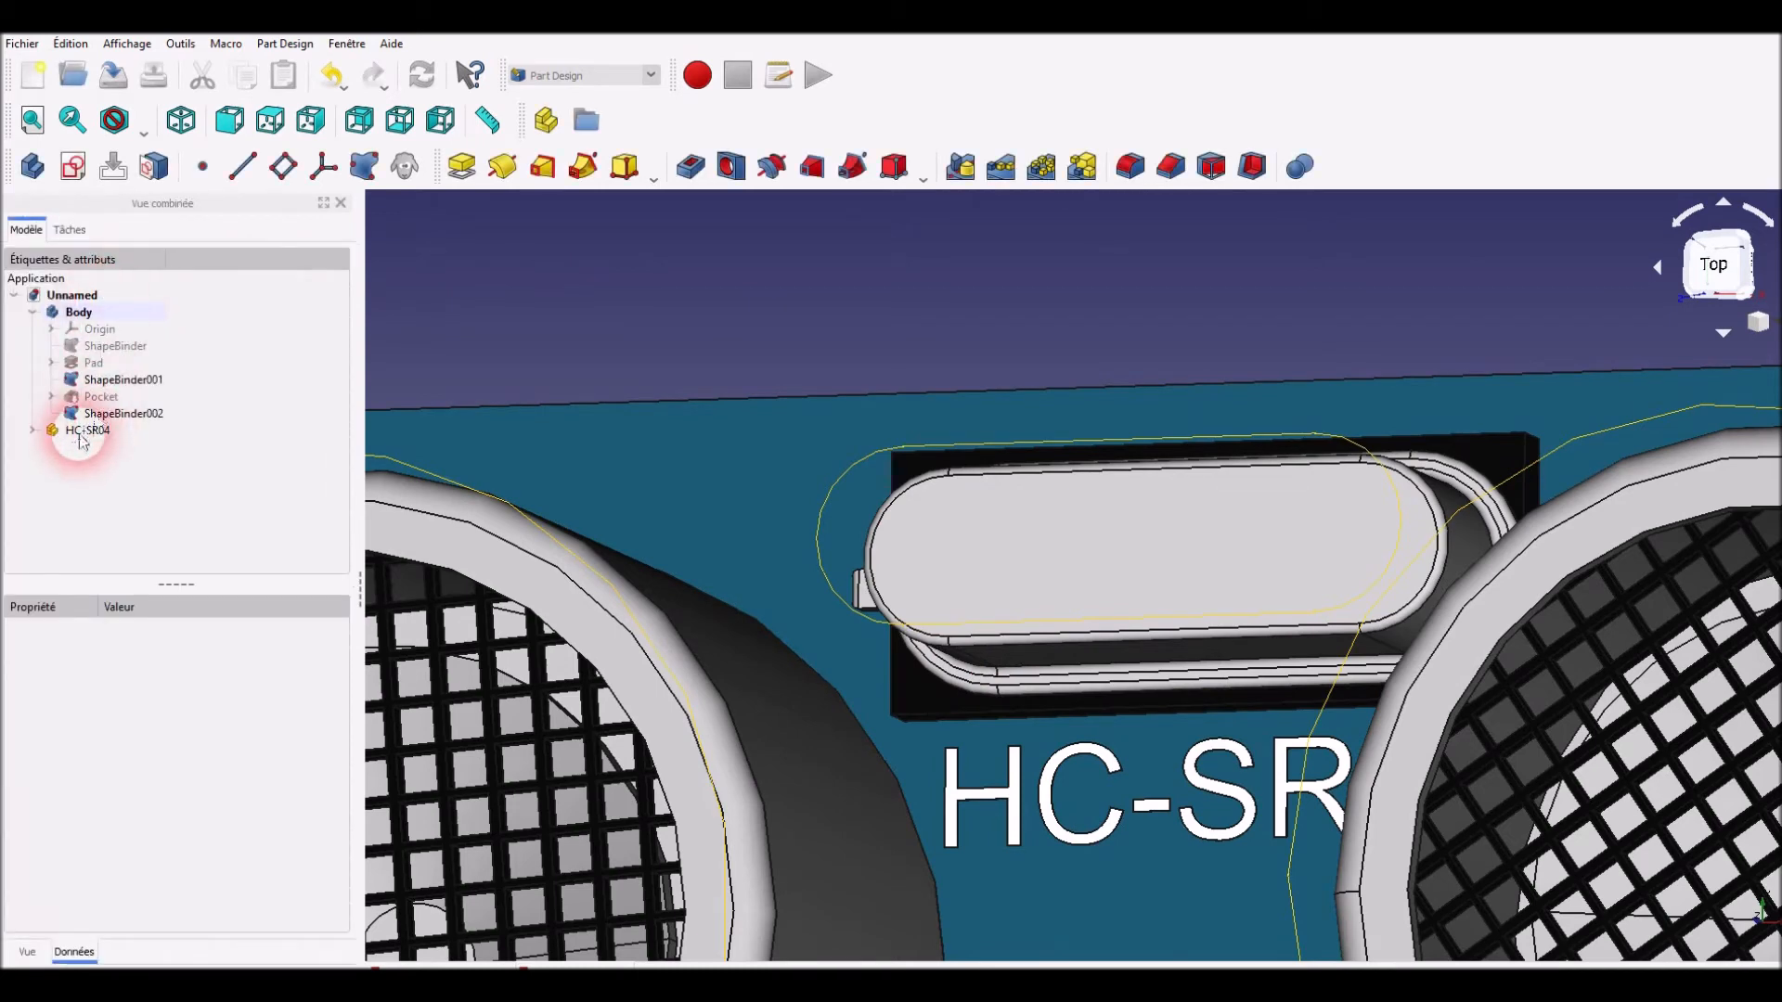
key(space)
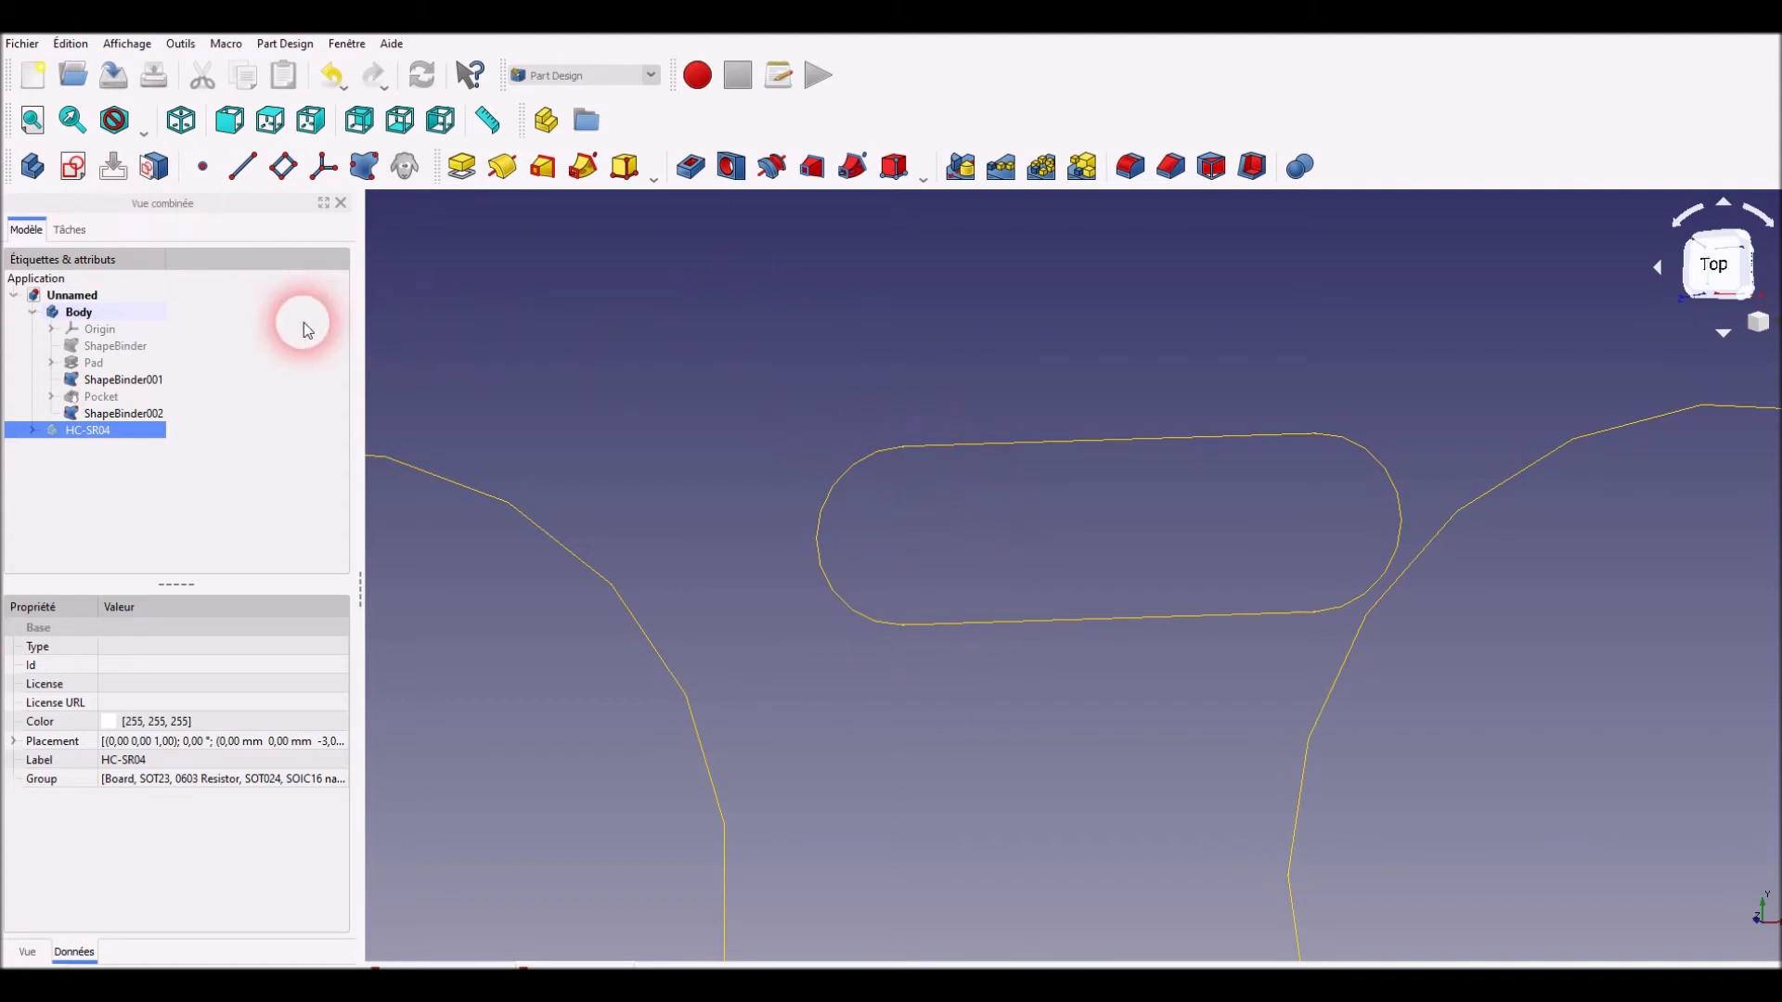
click(283, 127)
middle_drag(1407, 748, 1267, 654)
scroll(782, 707, down, 5)
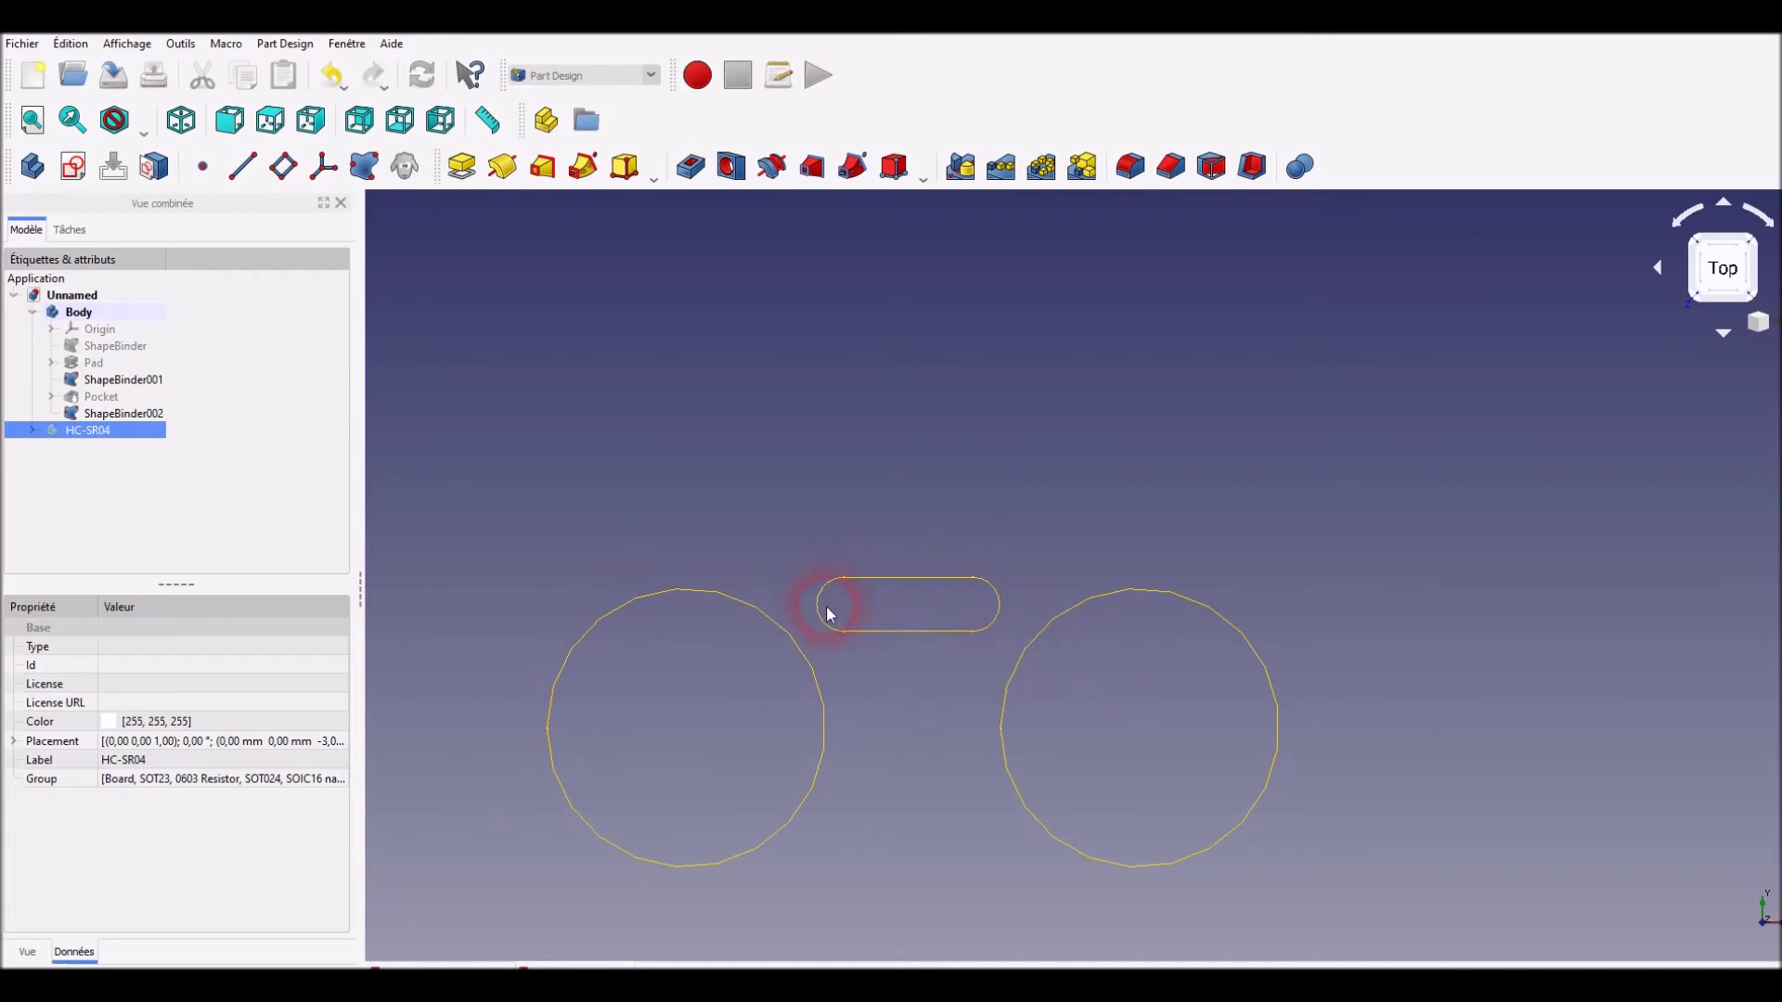
Hide the transducer circles' shape binder, leaving only the oscillator outline shown
scroll(877, 633, up, 4)
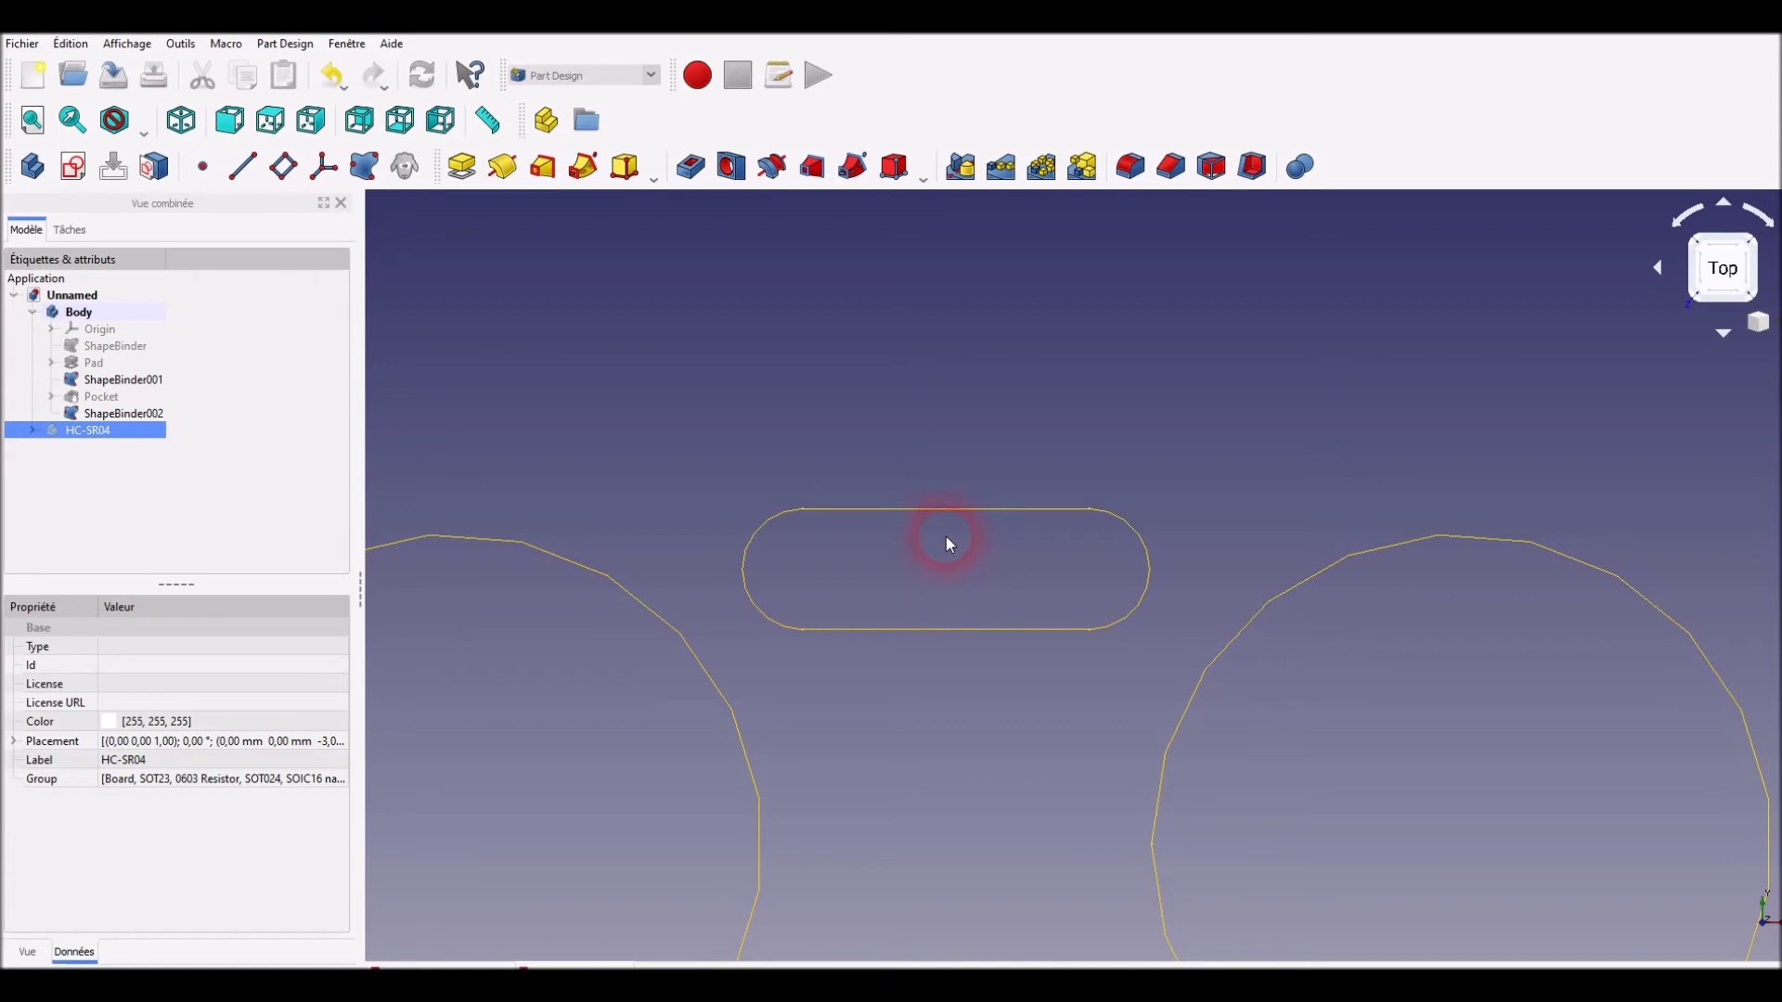
click(137, 415)
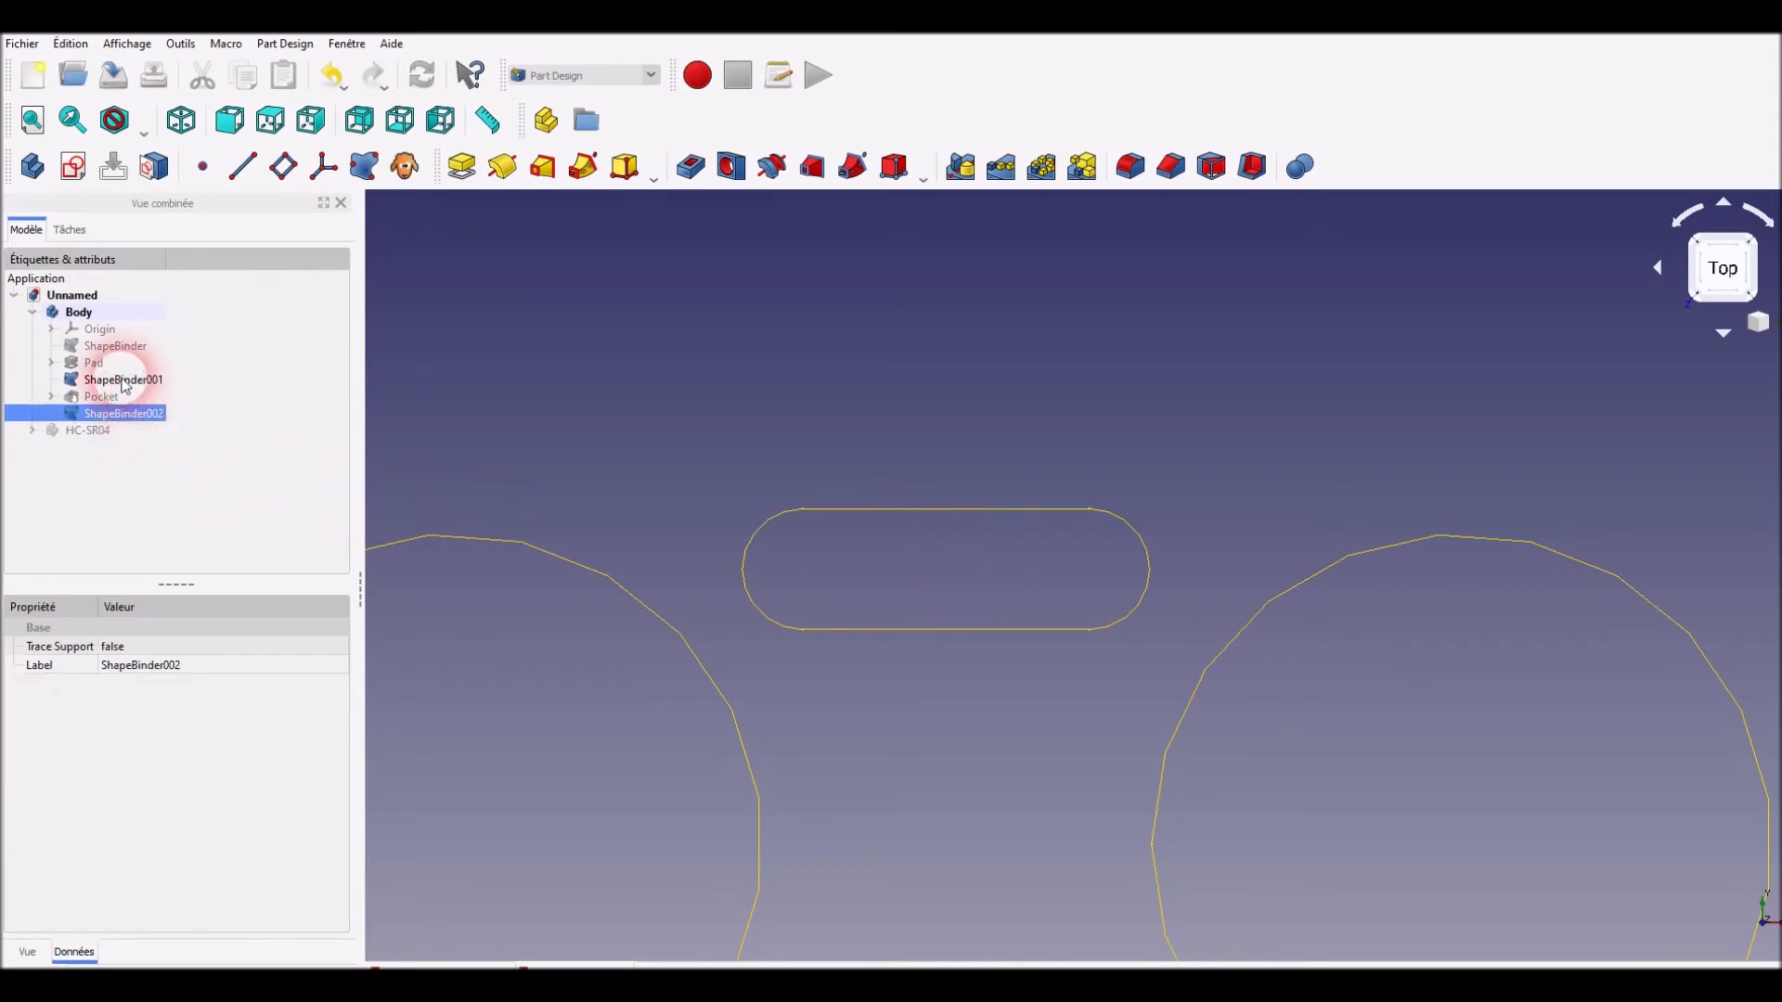
click(125, 381)
key(space)
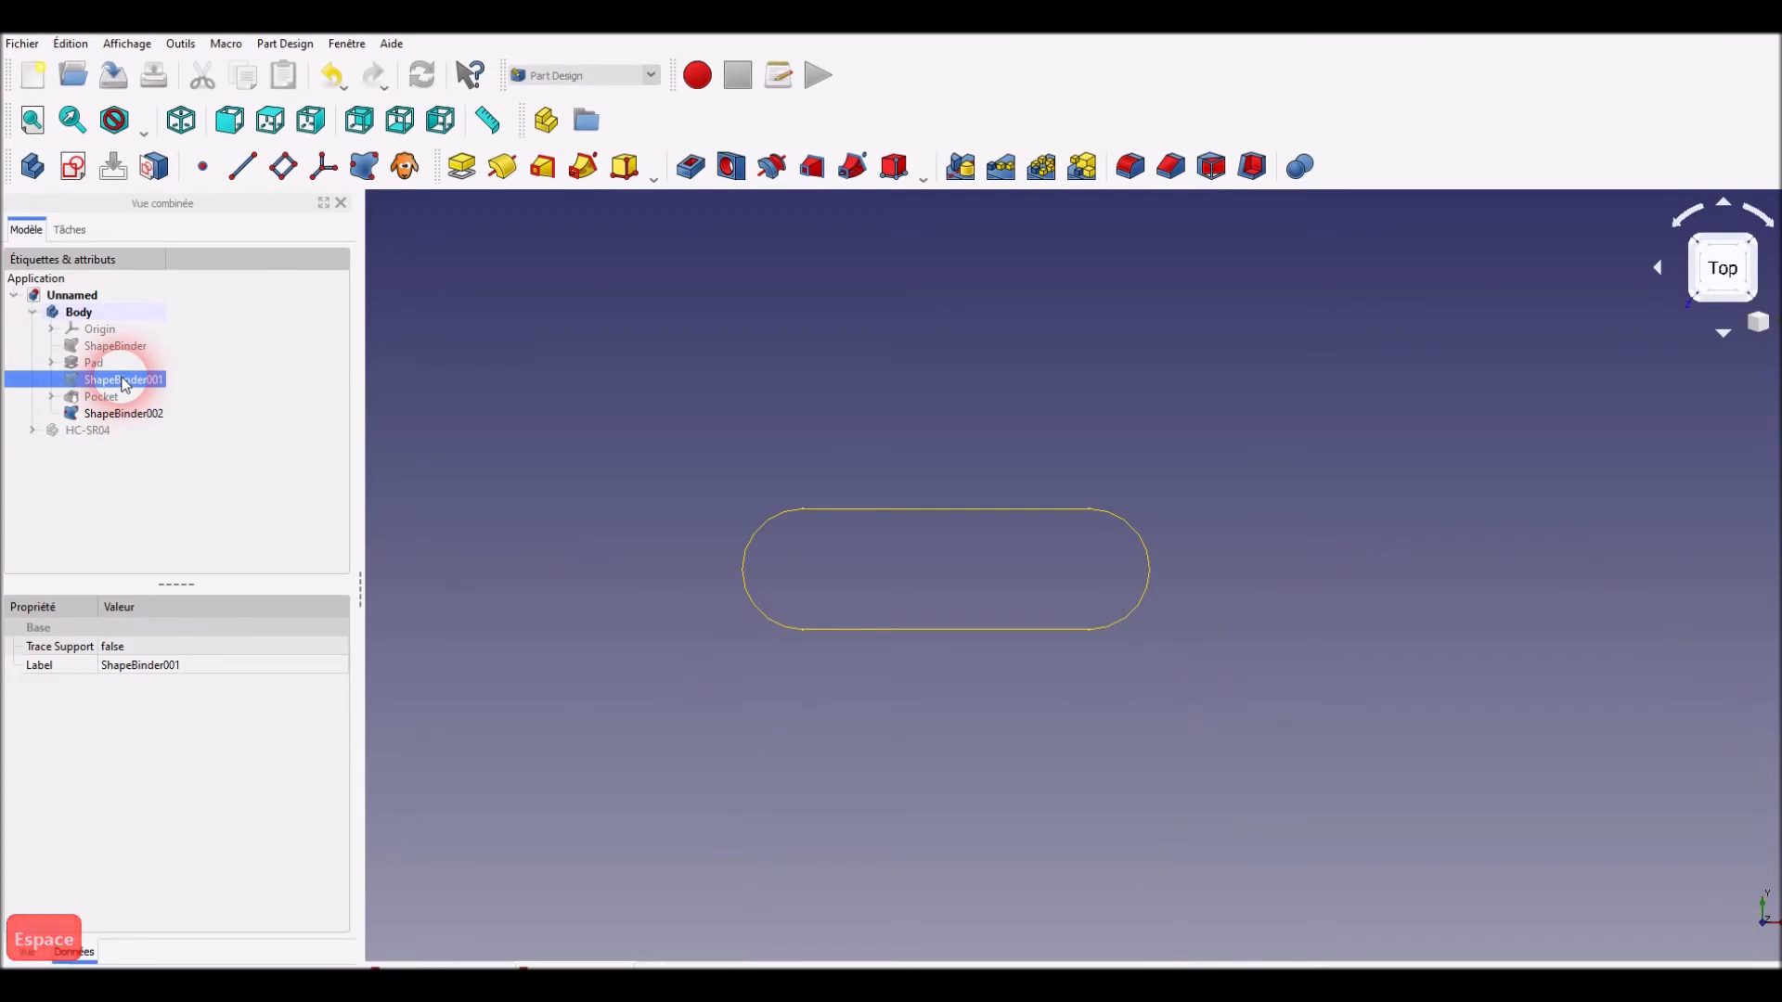
Select the oscillator shape binder, switch to the Draft workbench and place its modification tools on a second toolbar row
click(123, 413)
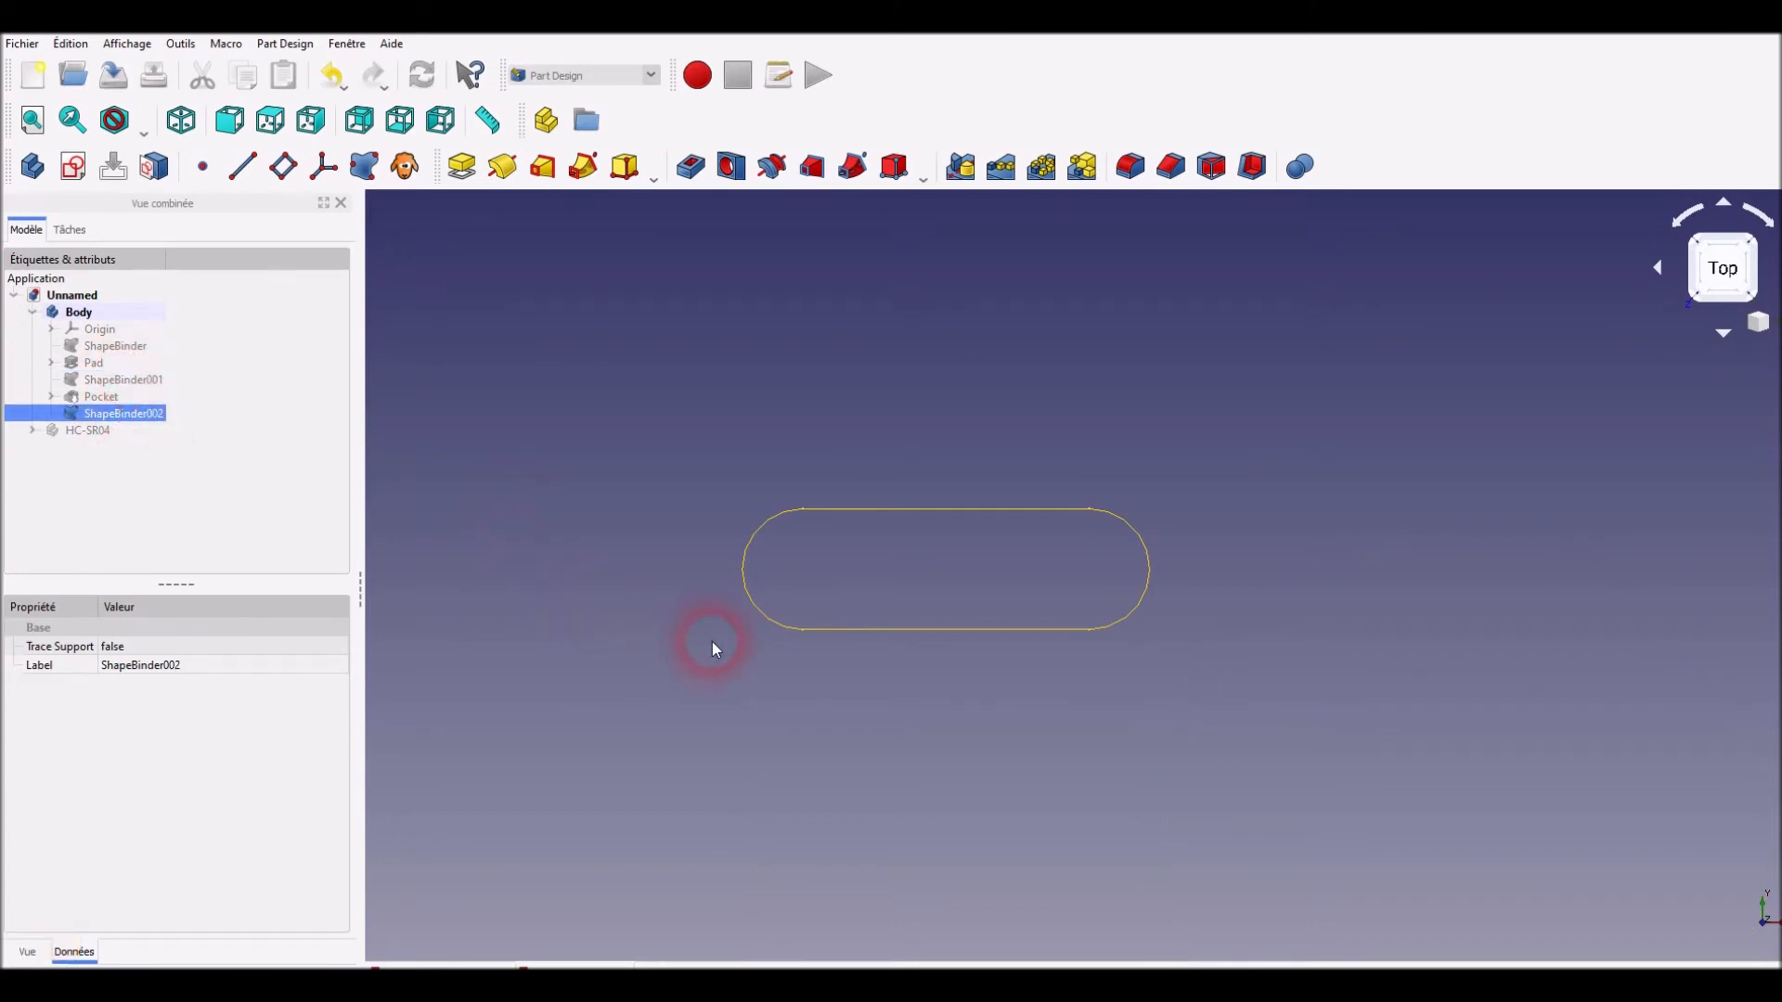
click(651, 74)
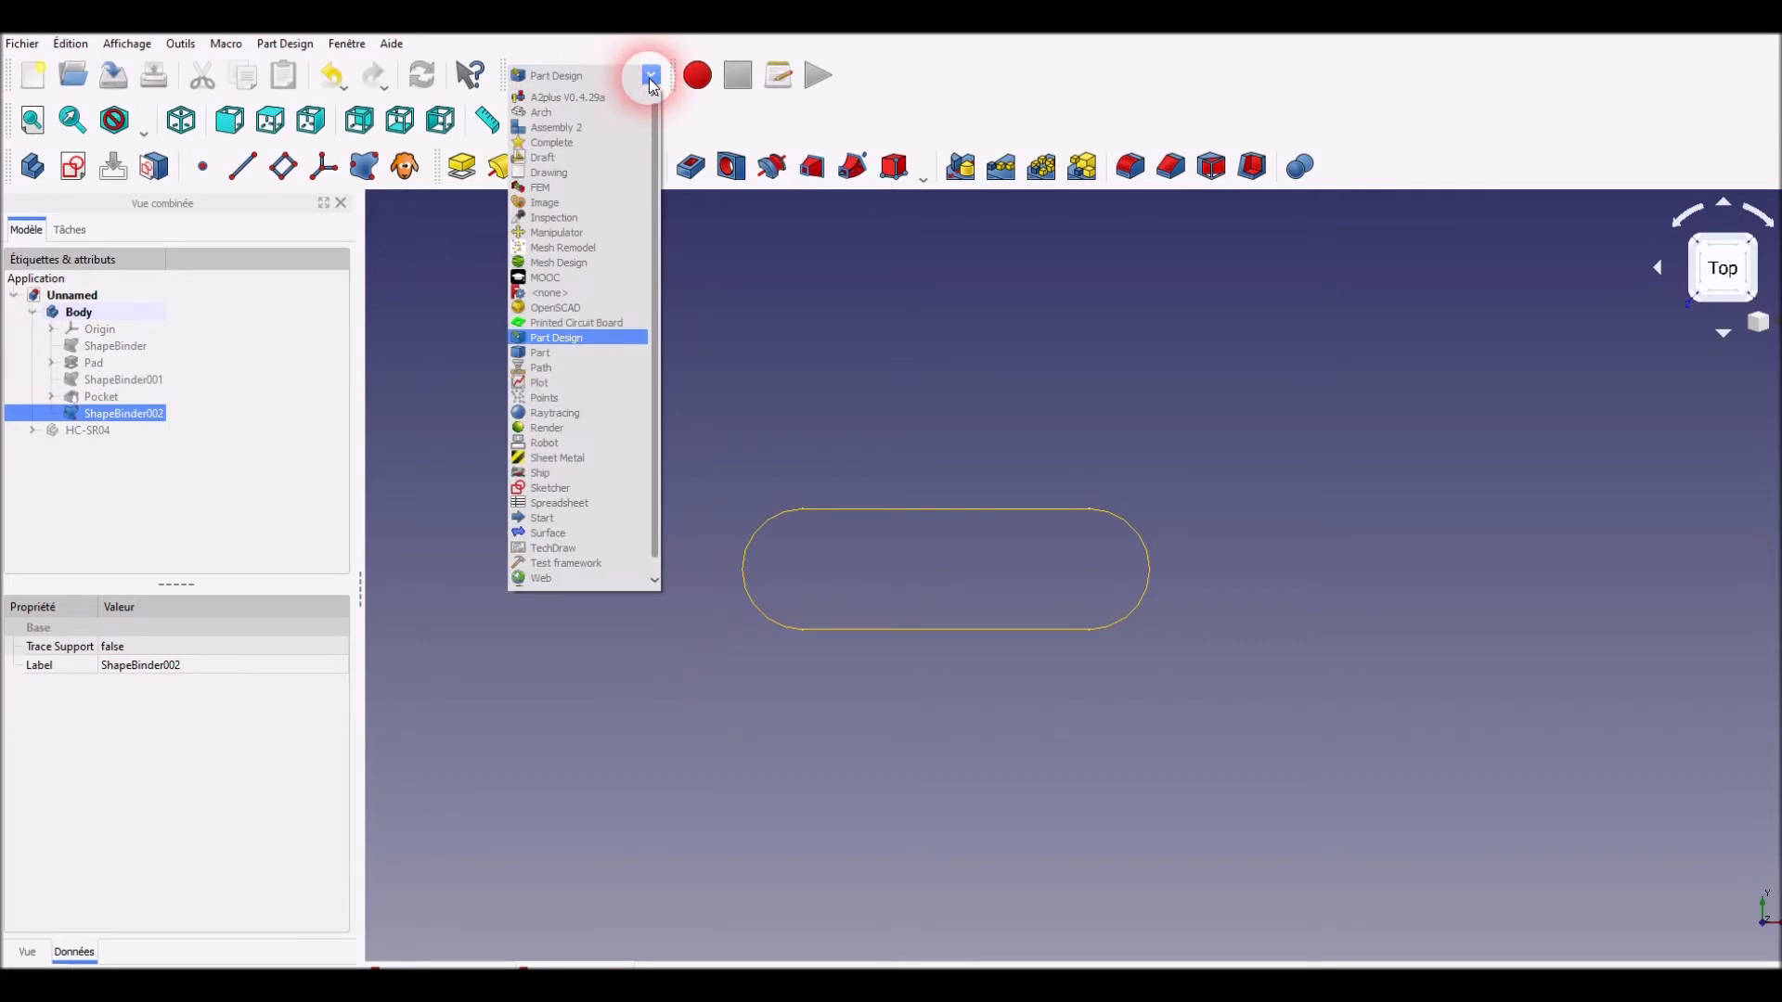
click(585, 157)
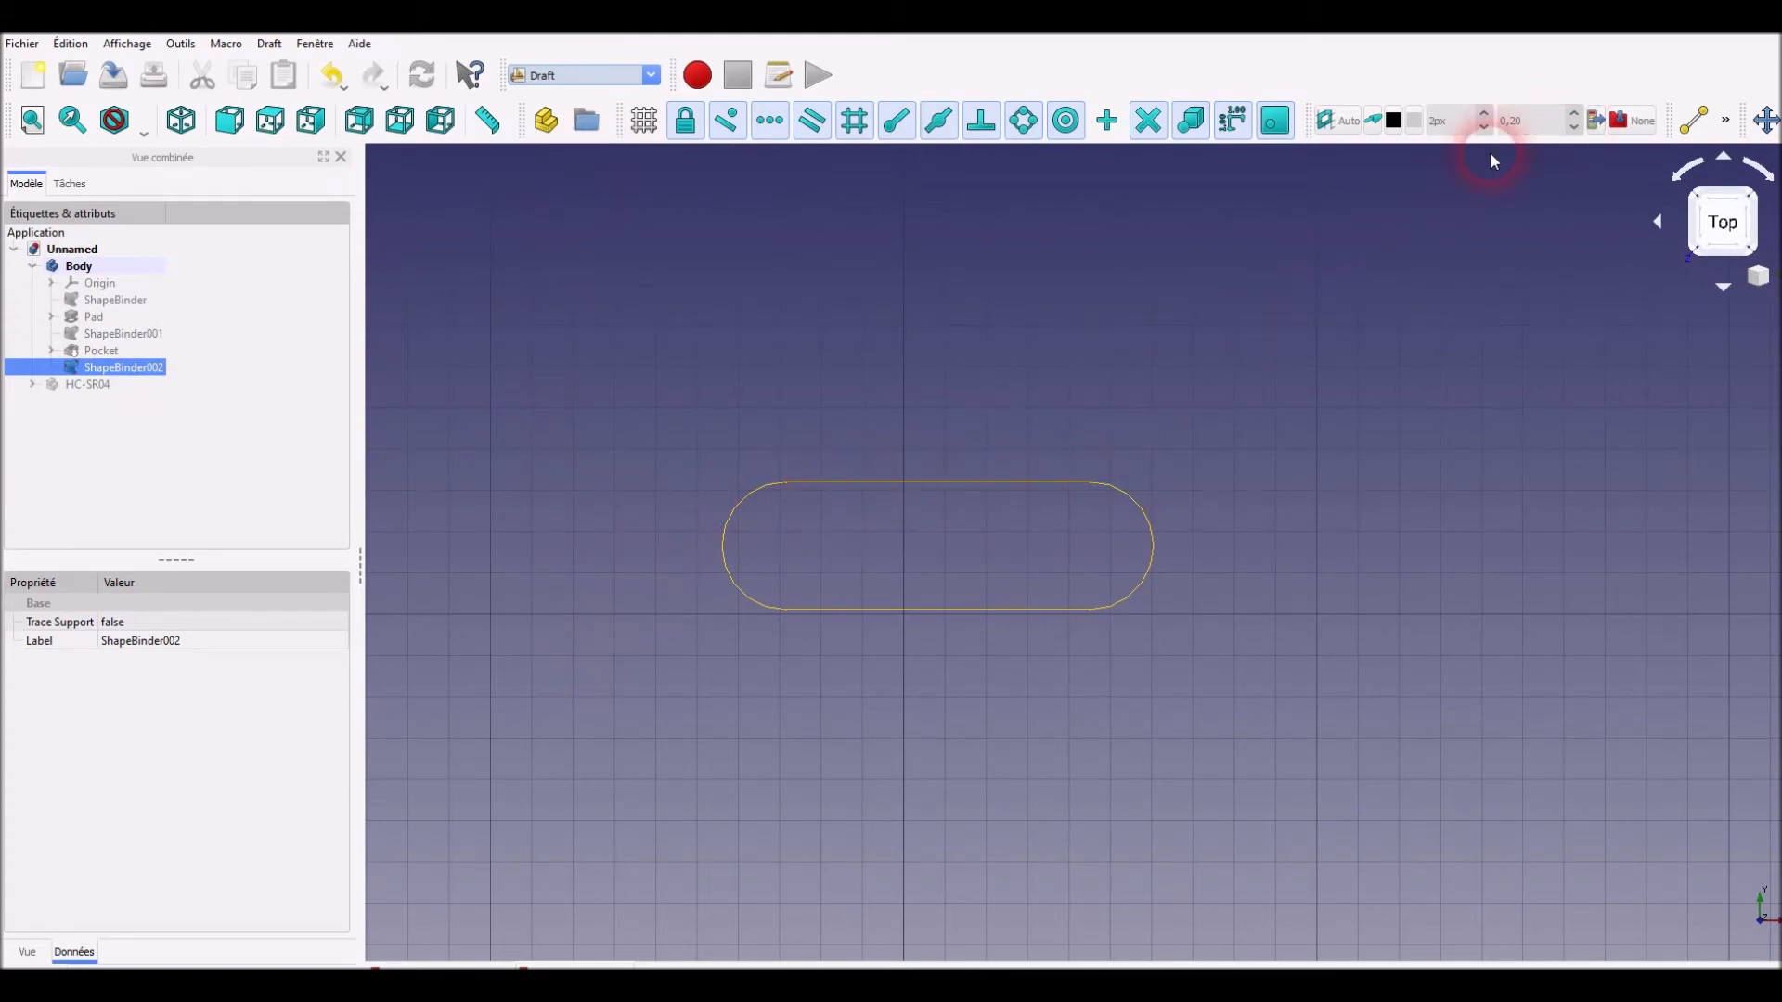
drag(1747, 121, 513, 172)
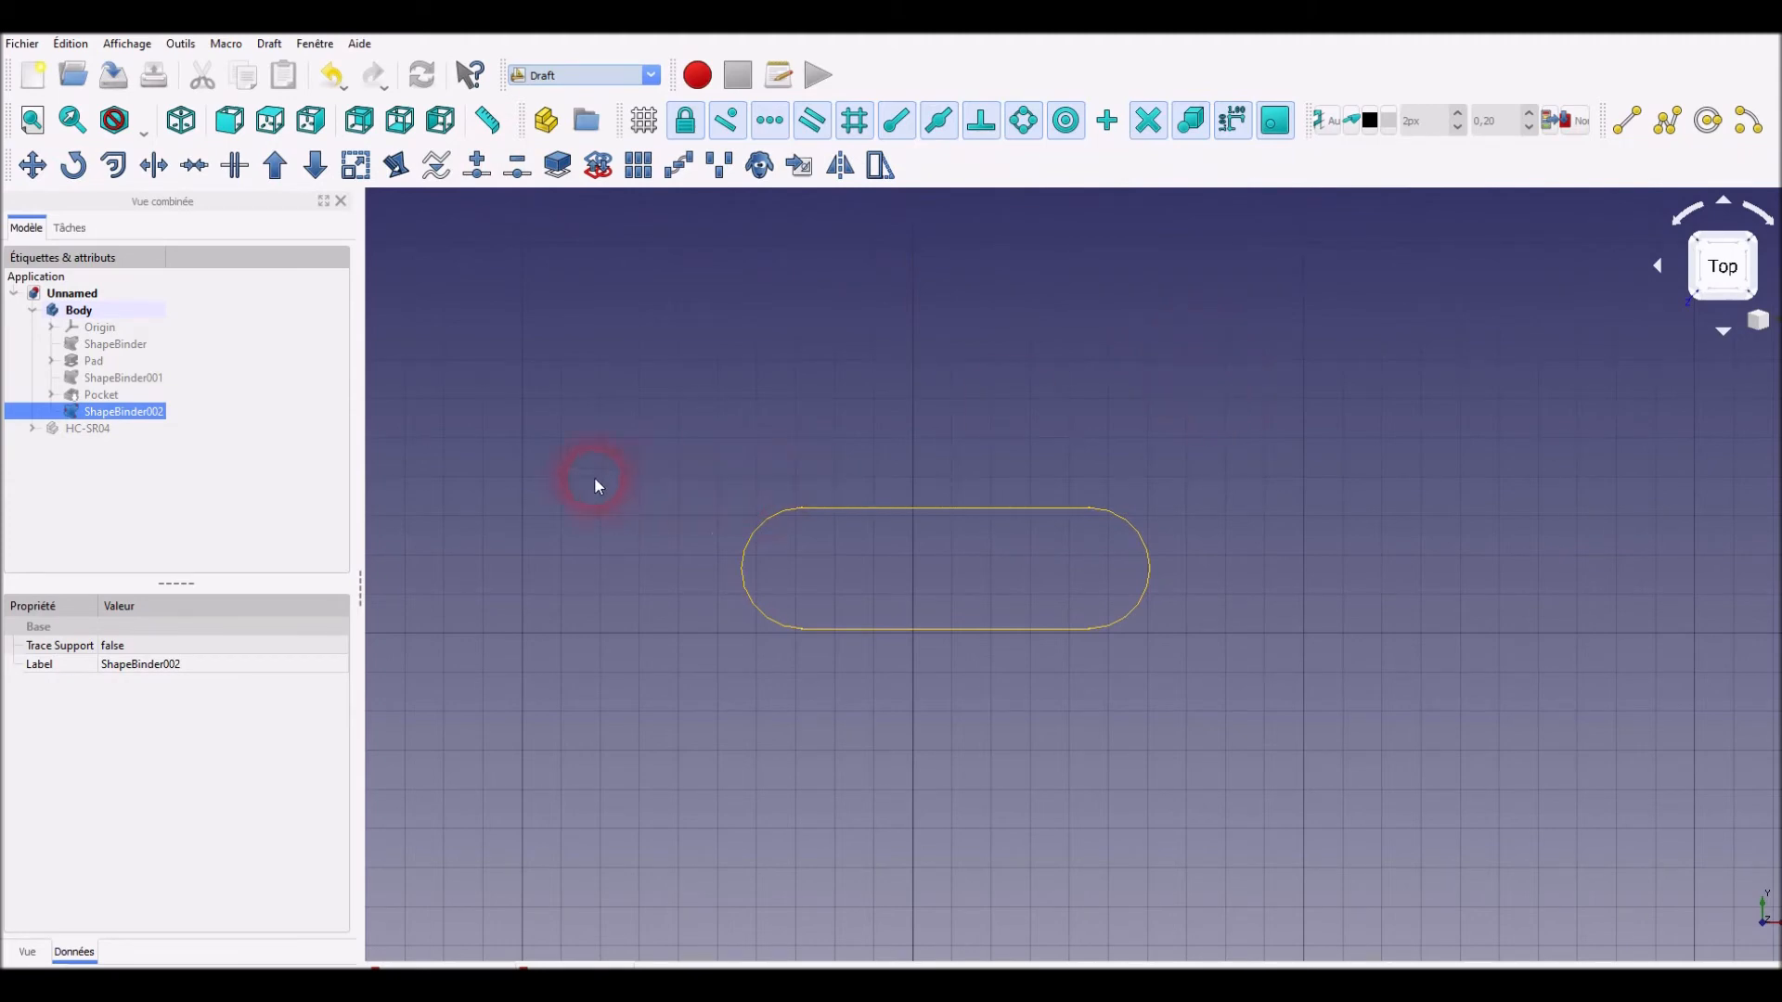
Convert the oscillator shape binder ShapeBinder002 to a sketch with Draft to Sketch and hide the binder
double_click(121, 415)
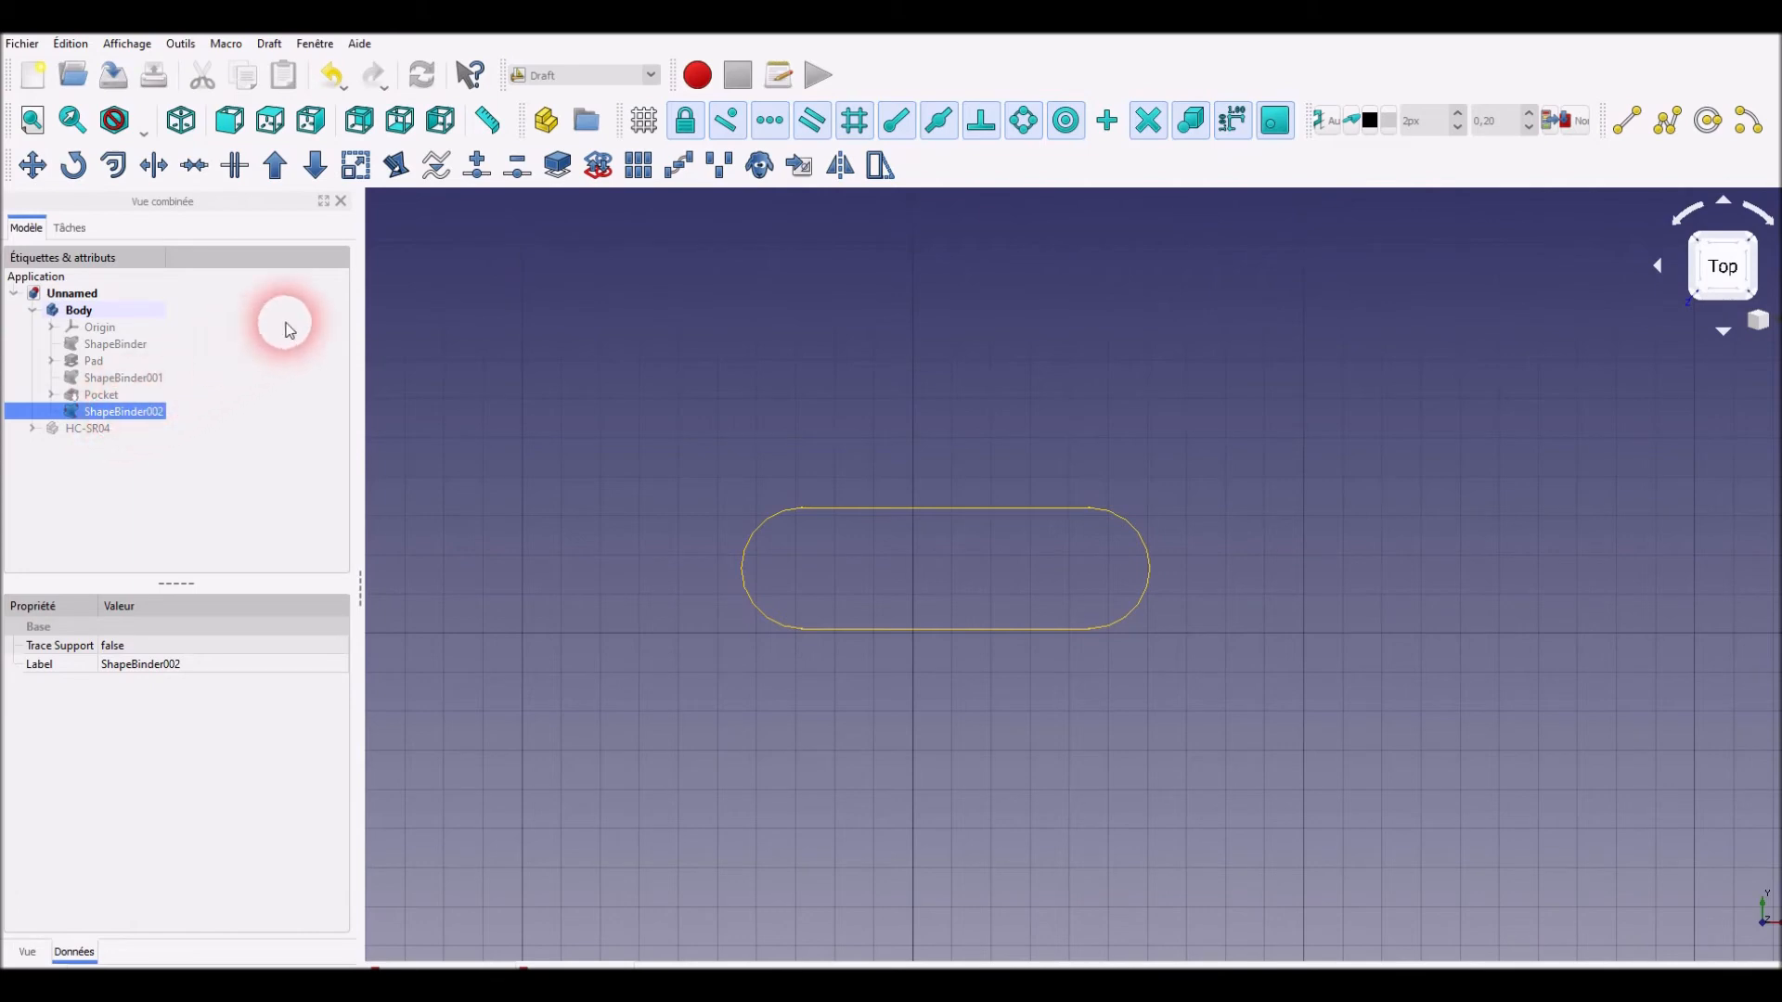
click(599, 165)
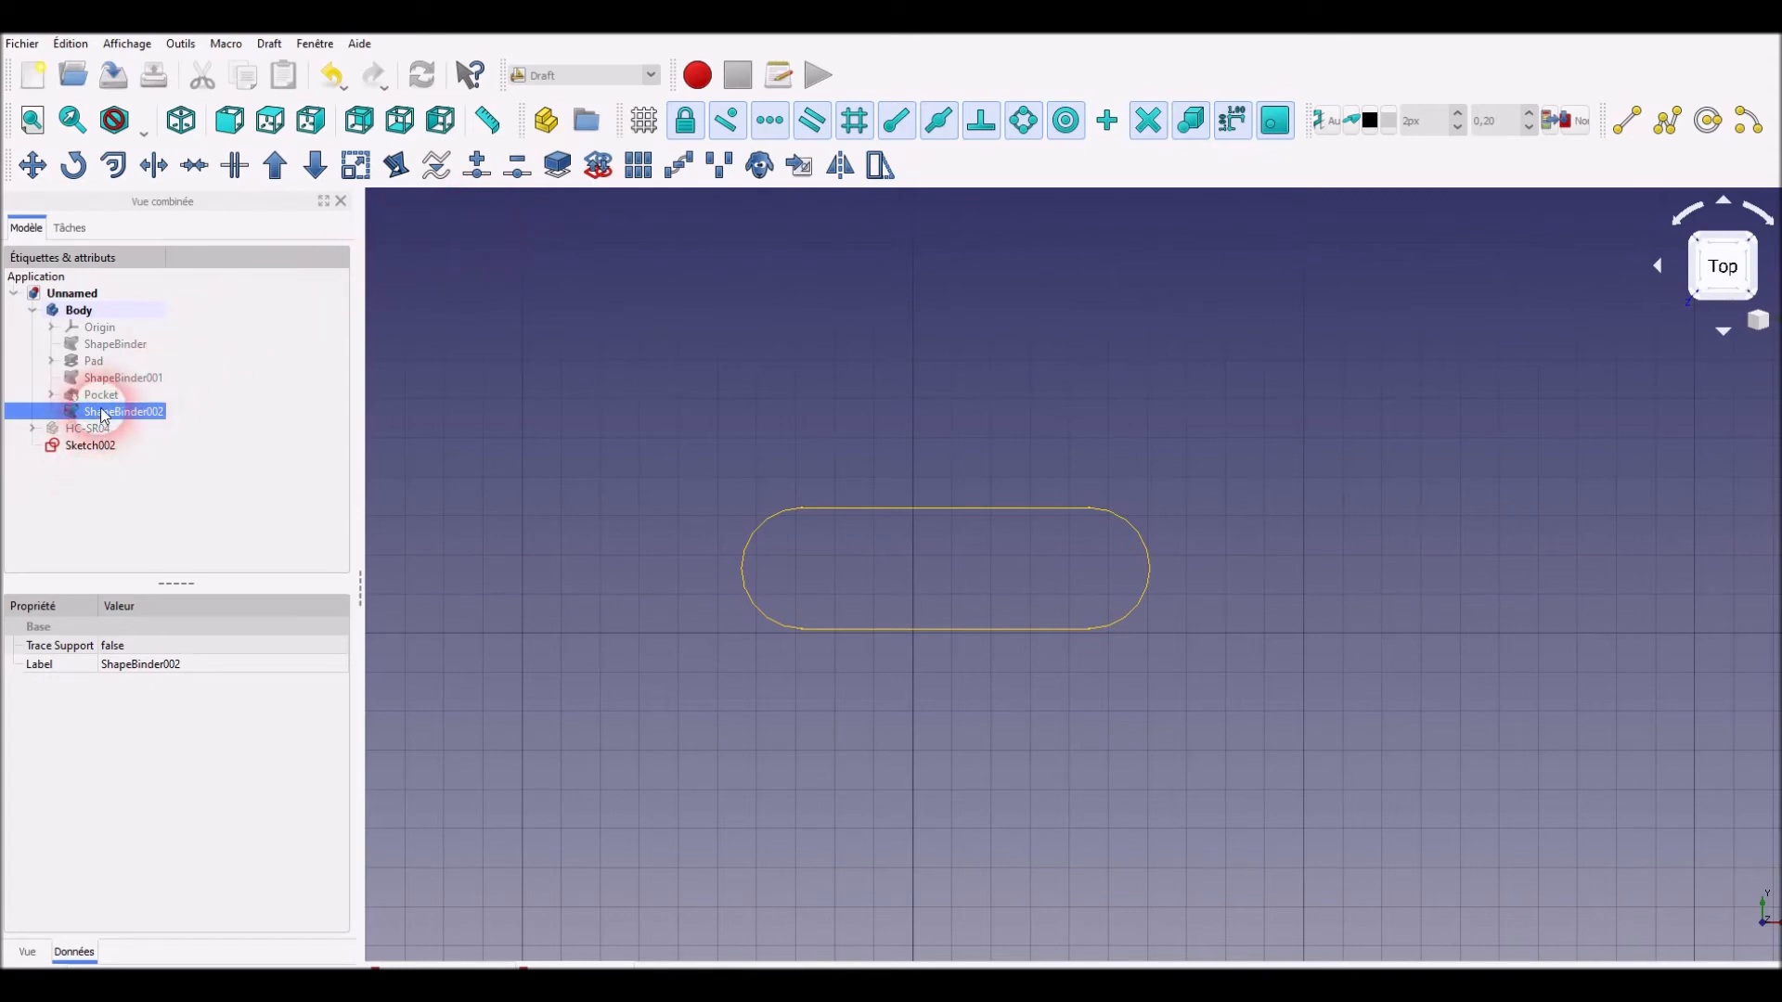
key(space)
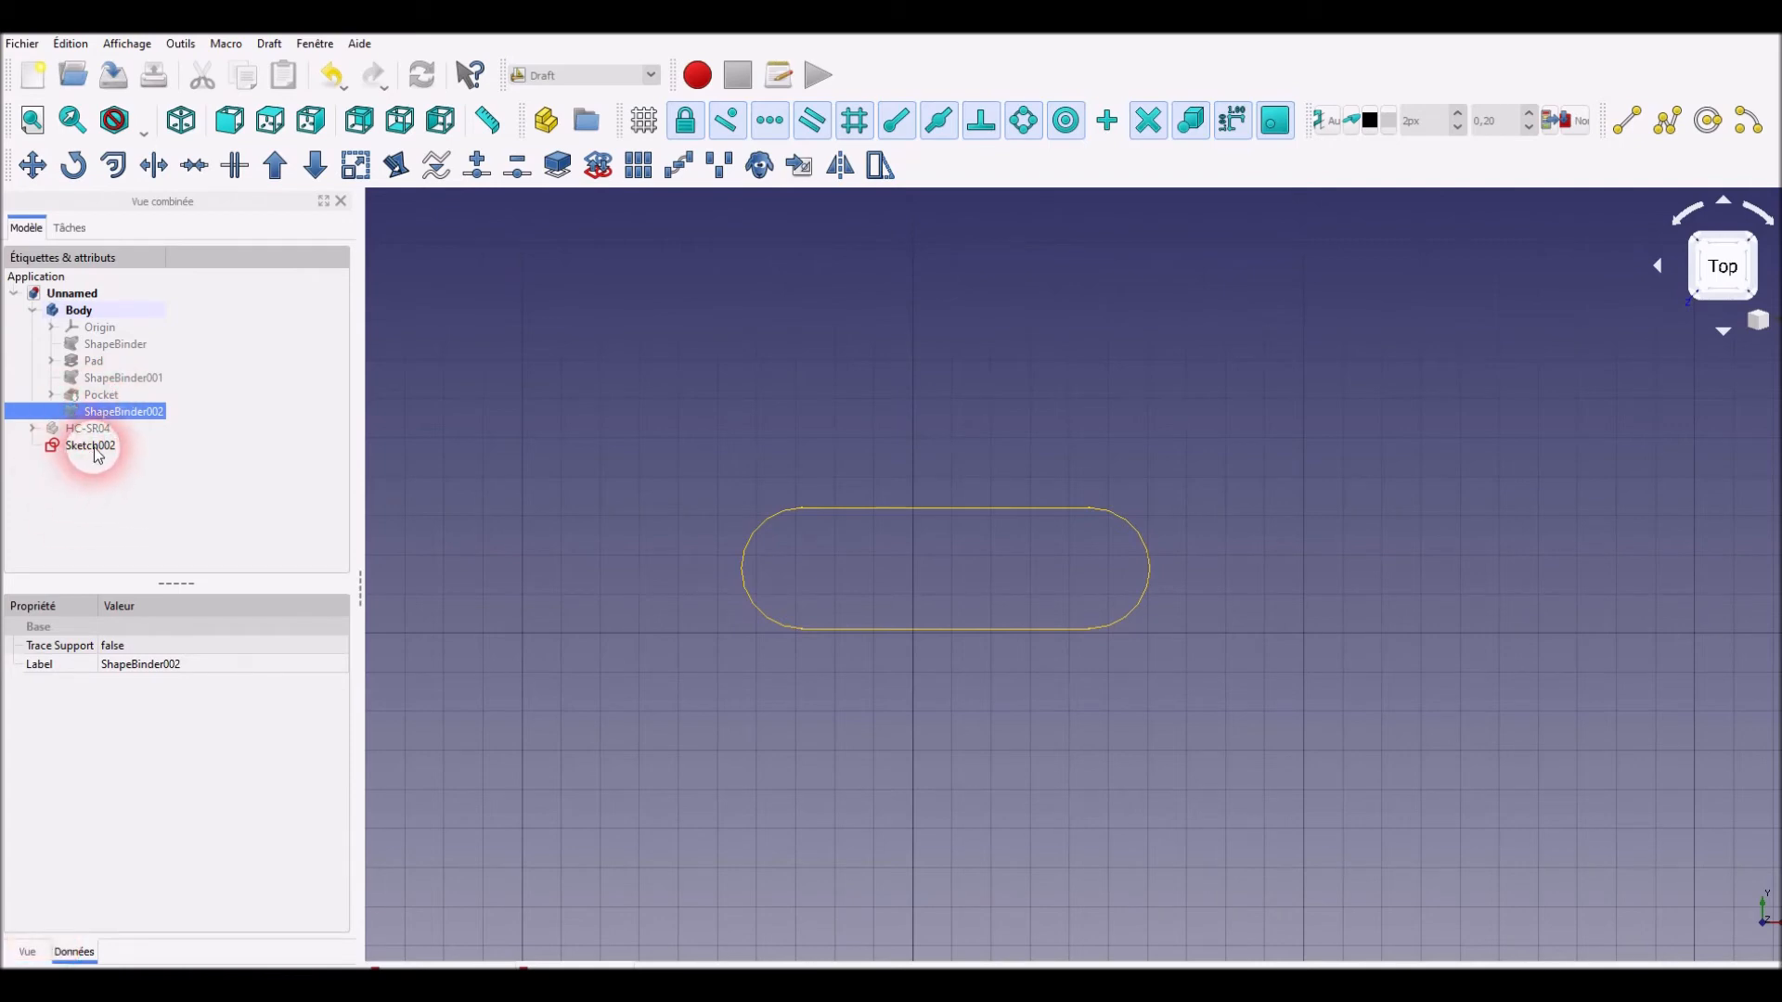
Move the new oscillator sketch from the document root into Body
click(90, 447)
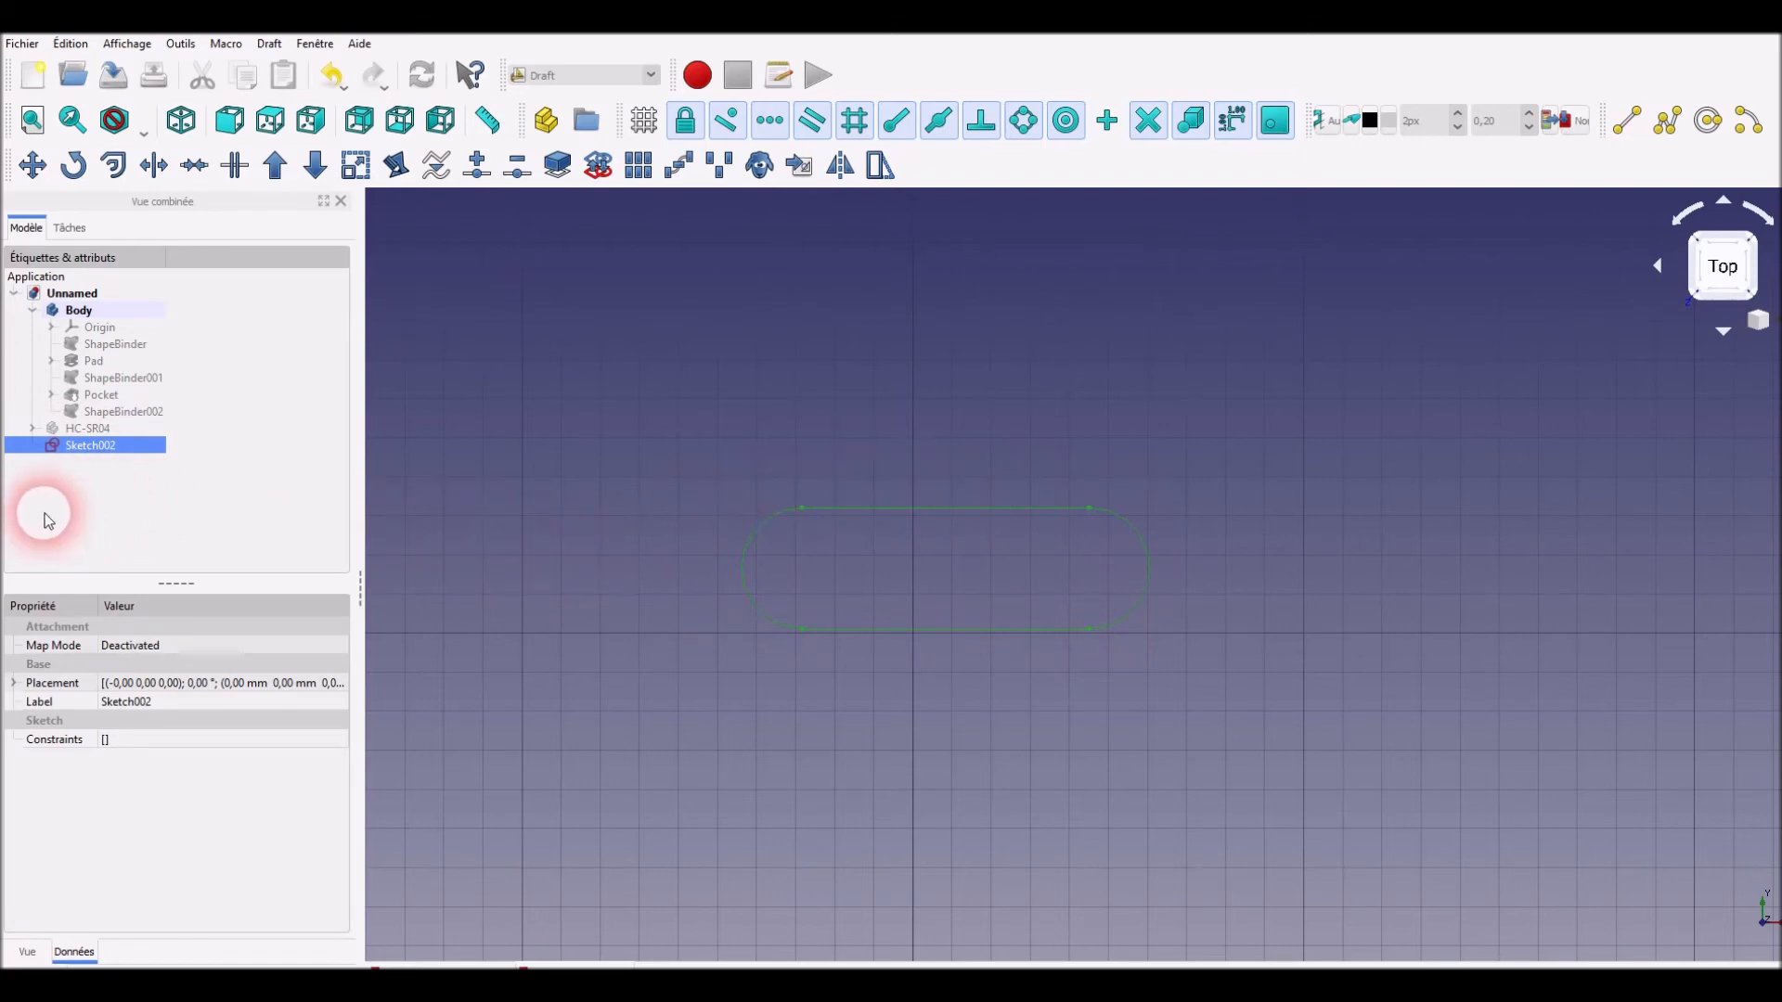
click(32, 310)
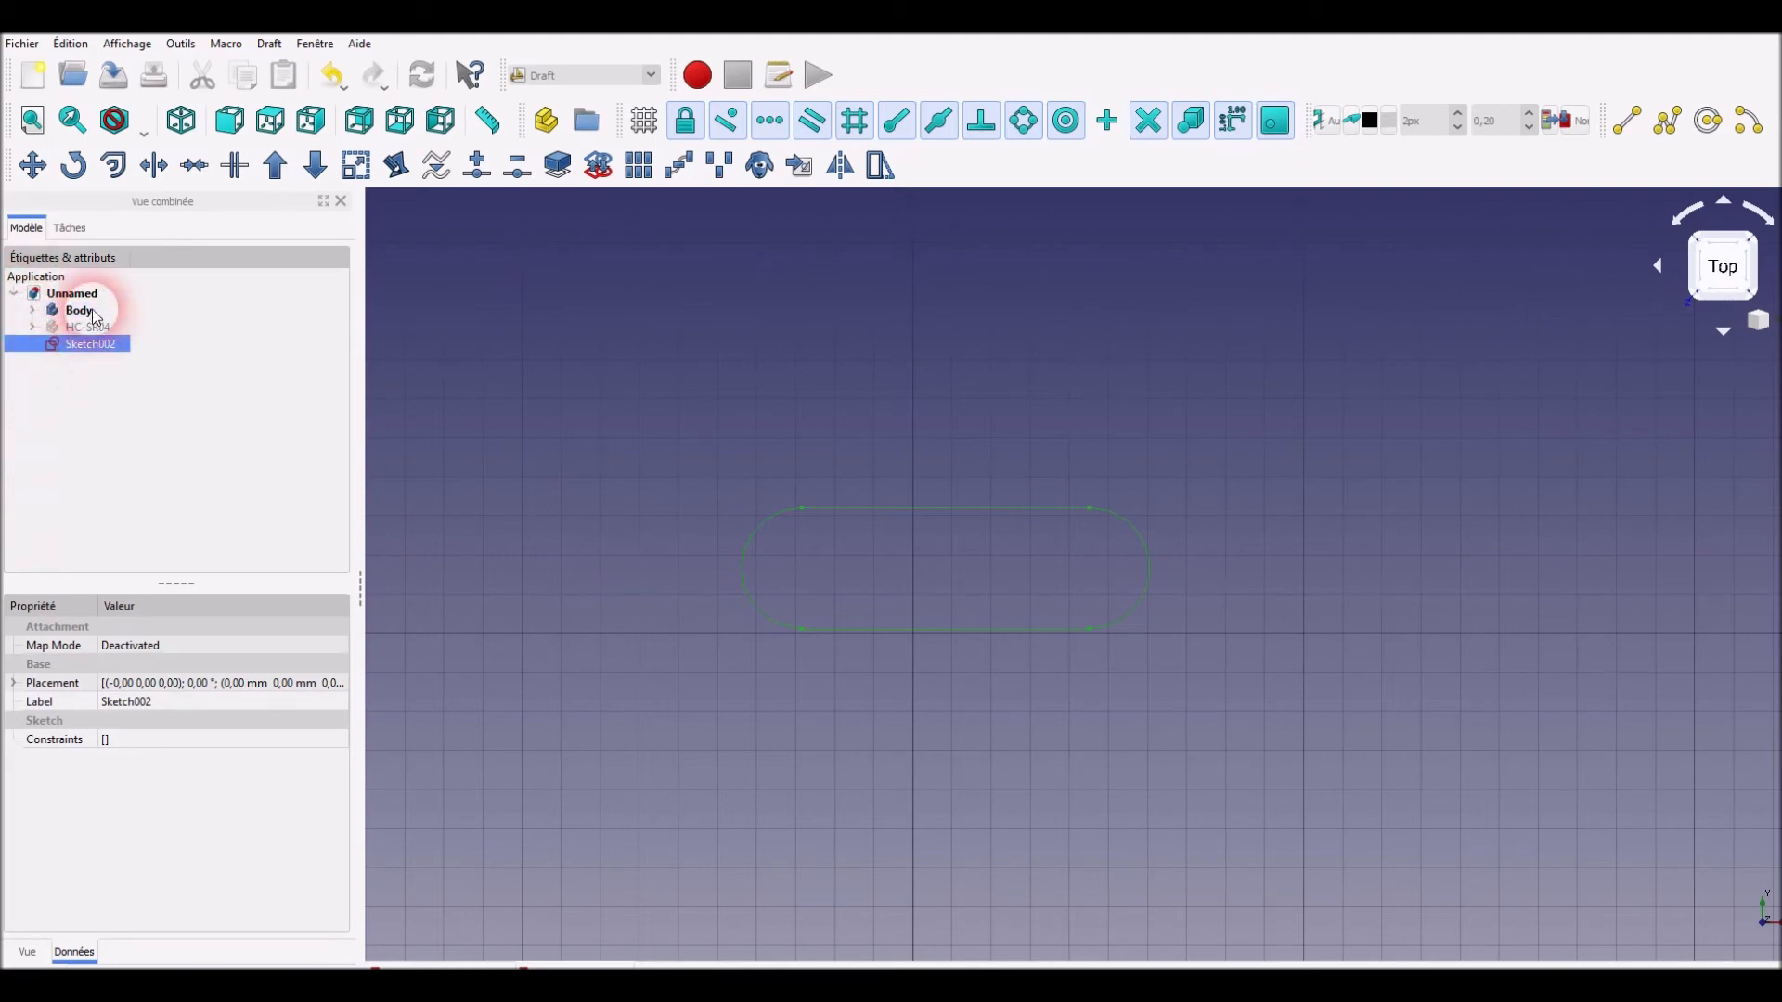
click(33, 310)
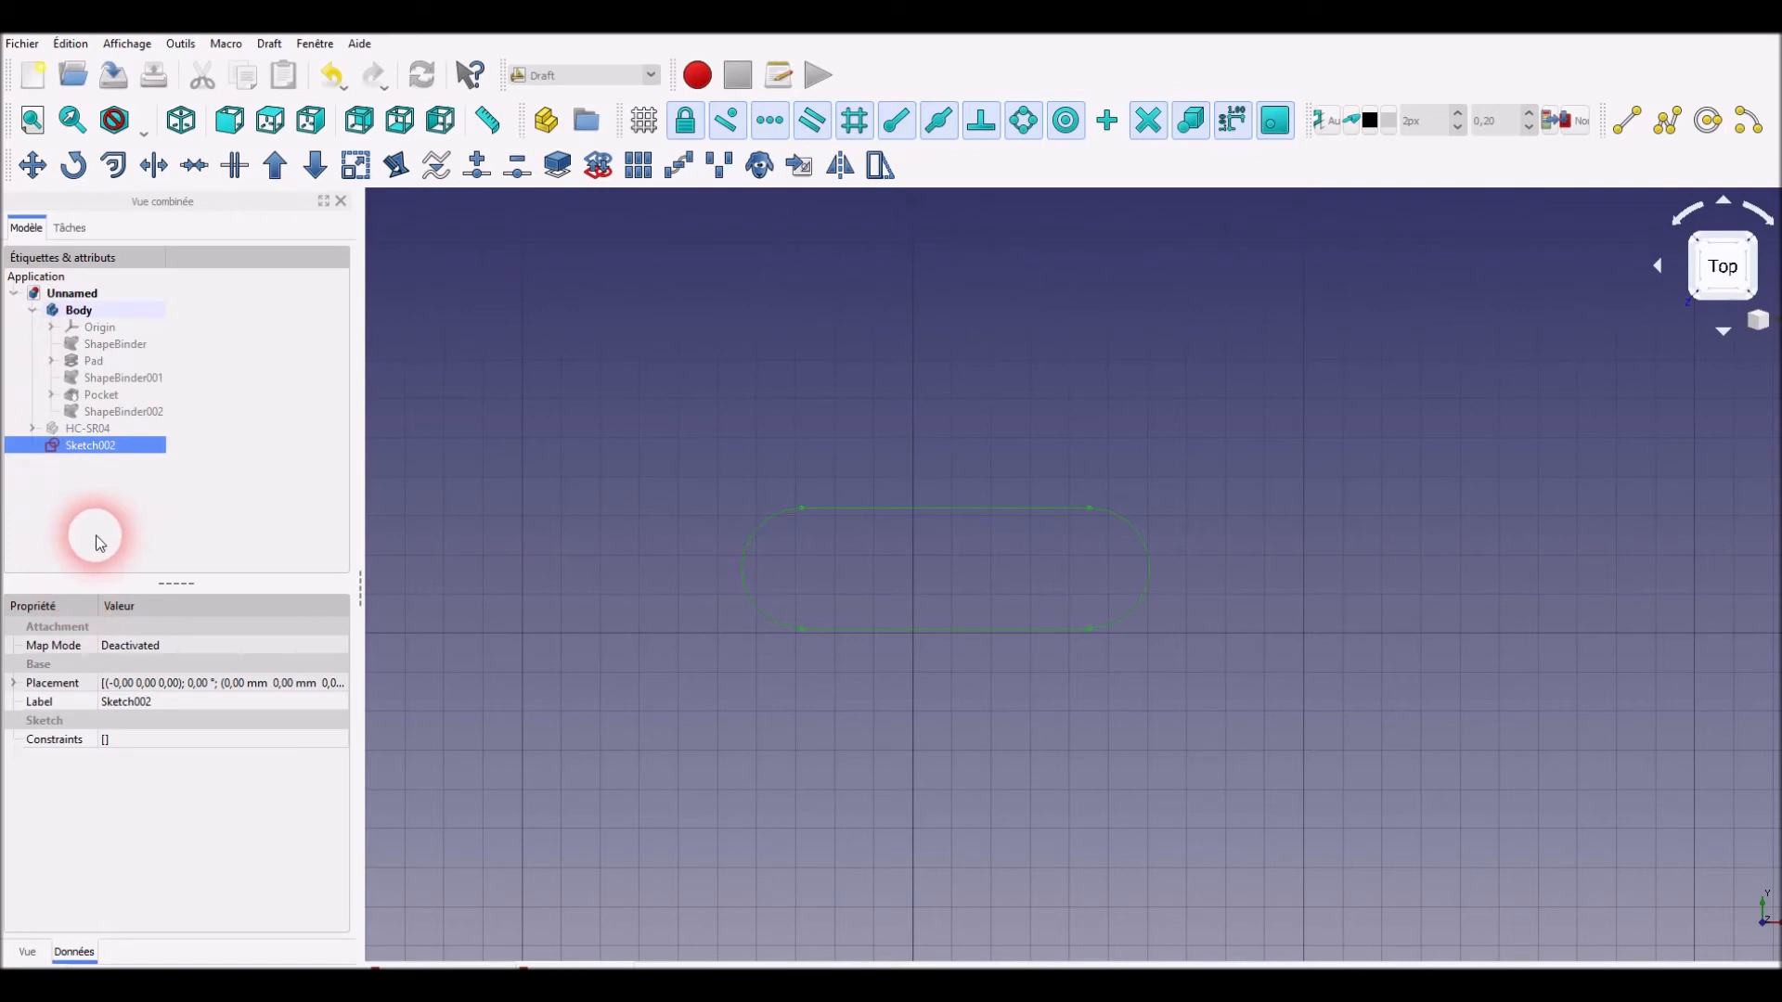
mouse_move(93, 451)
mouse_down()
mouse_move(146, 436)
mouse_move(144, 304)
mouse_move(144, 322)
mouse_move(111, 311)
mouse_up()
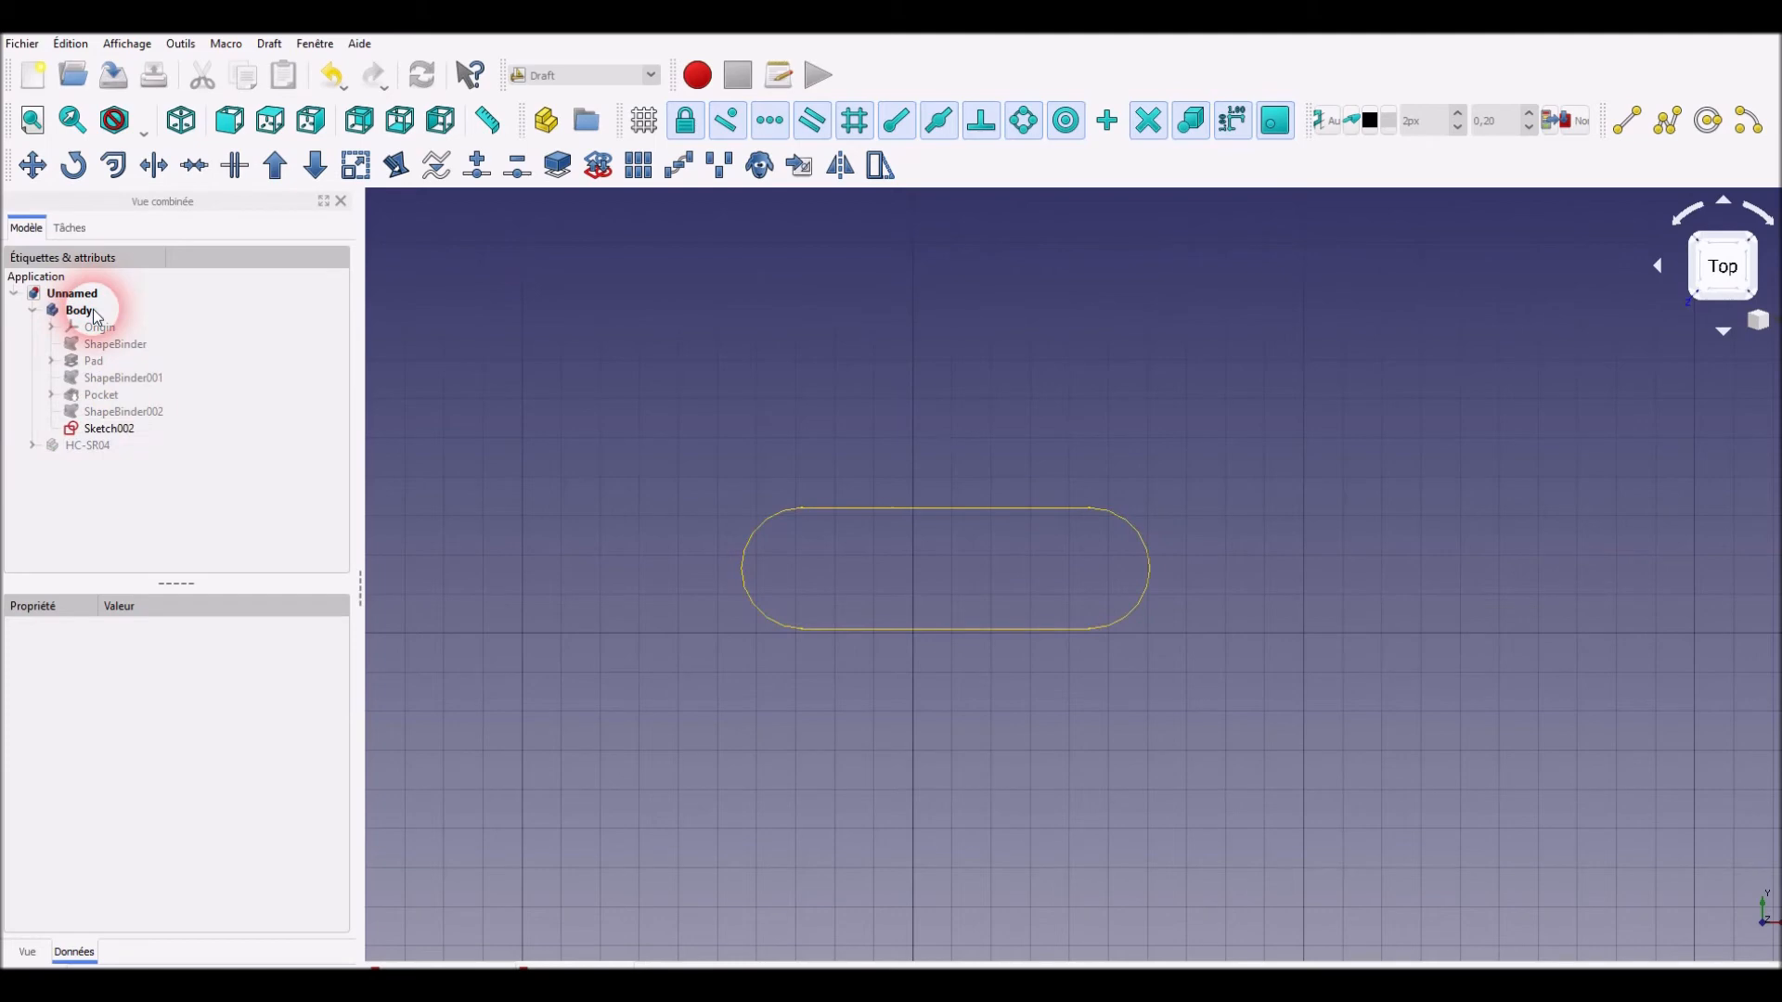
click(94, 430)
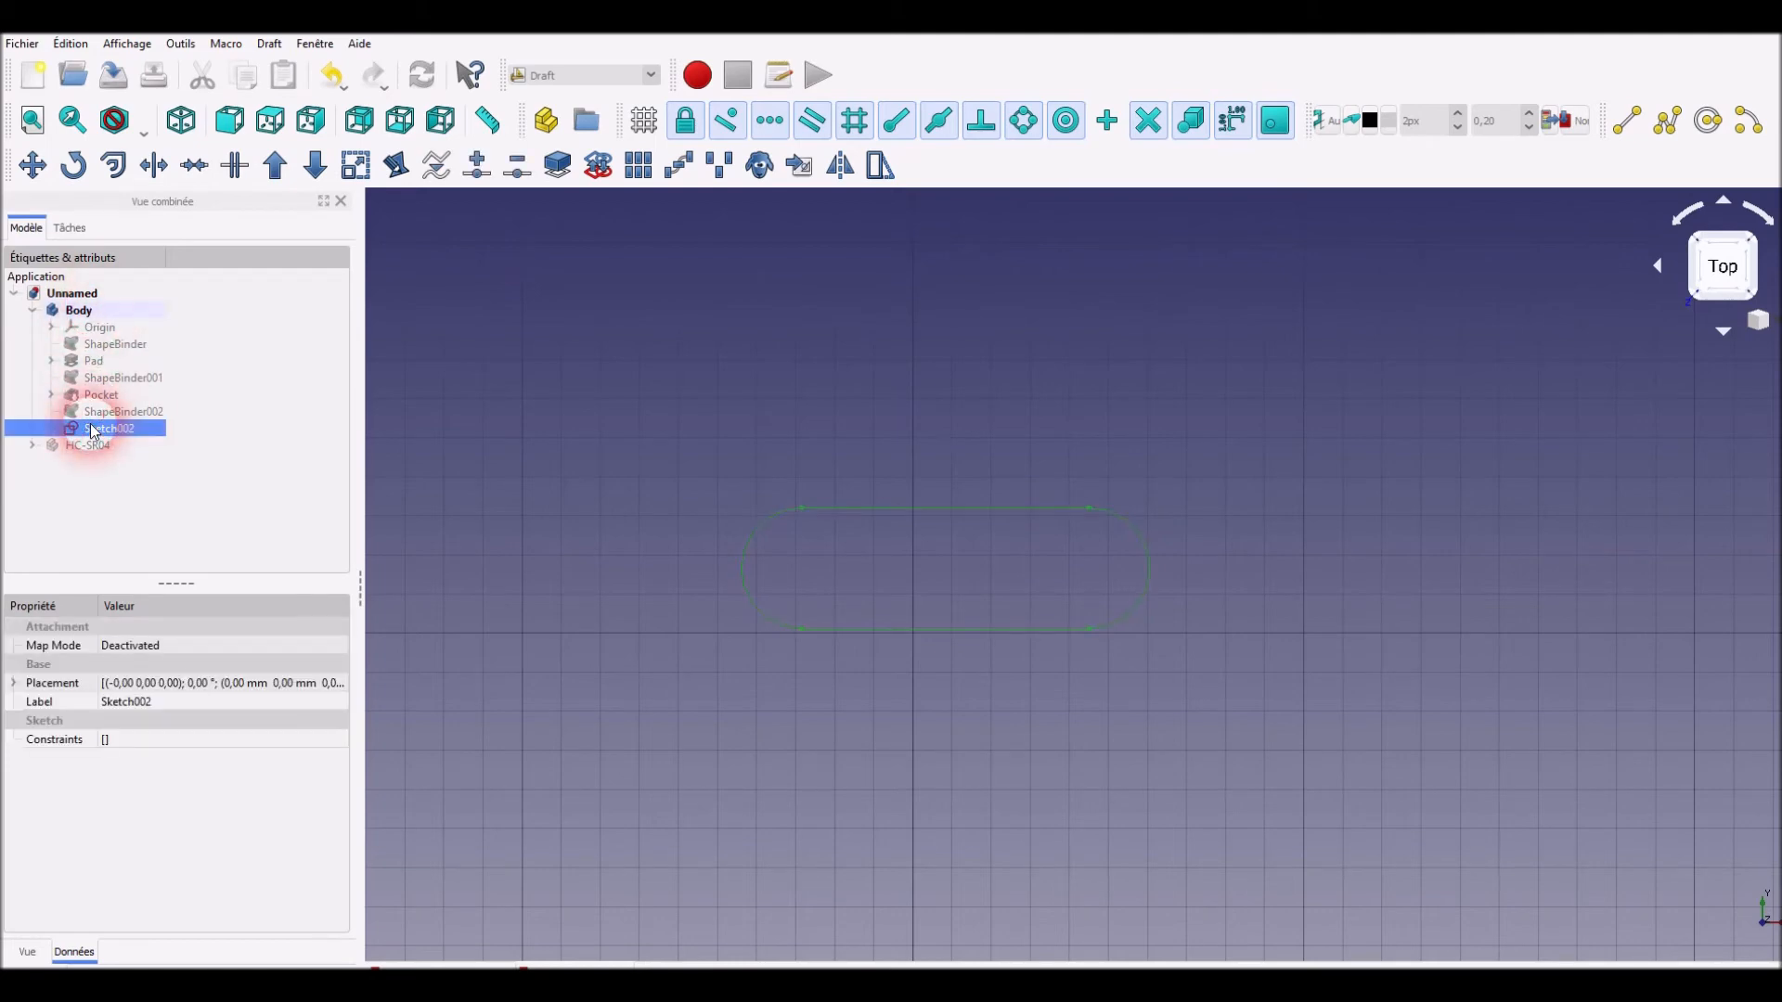
Create an outward offset copy of the oscillator sketch at about 0.5 mm, using OCC-style offset and Copy
scroll(691, 690, up, 2)
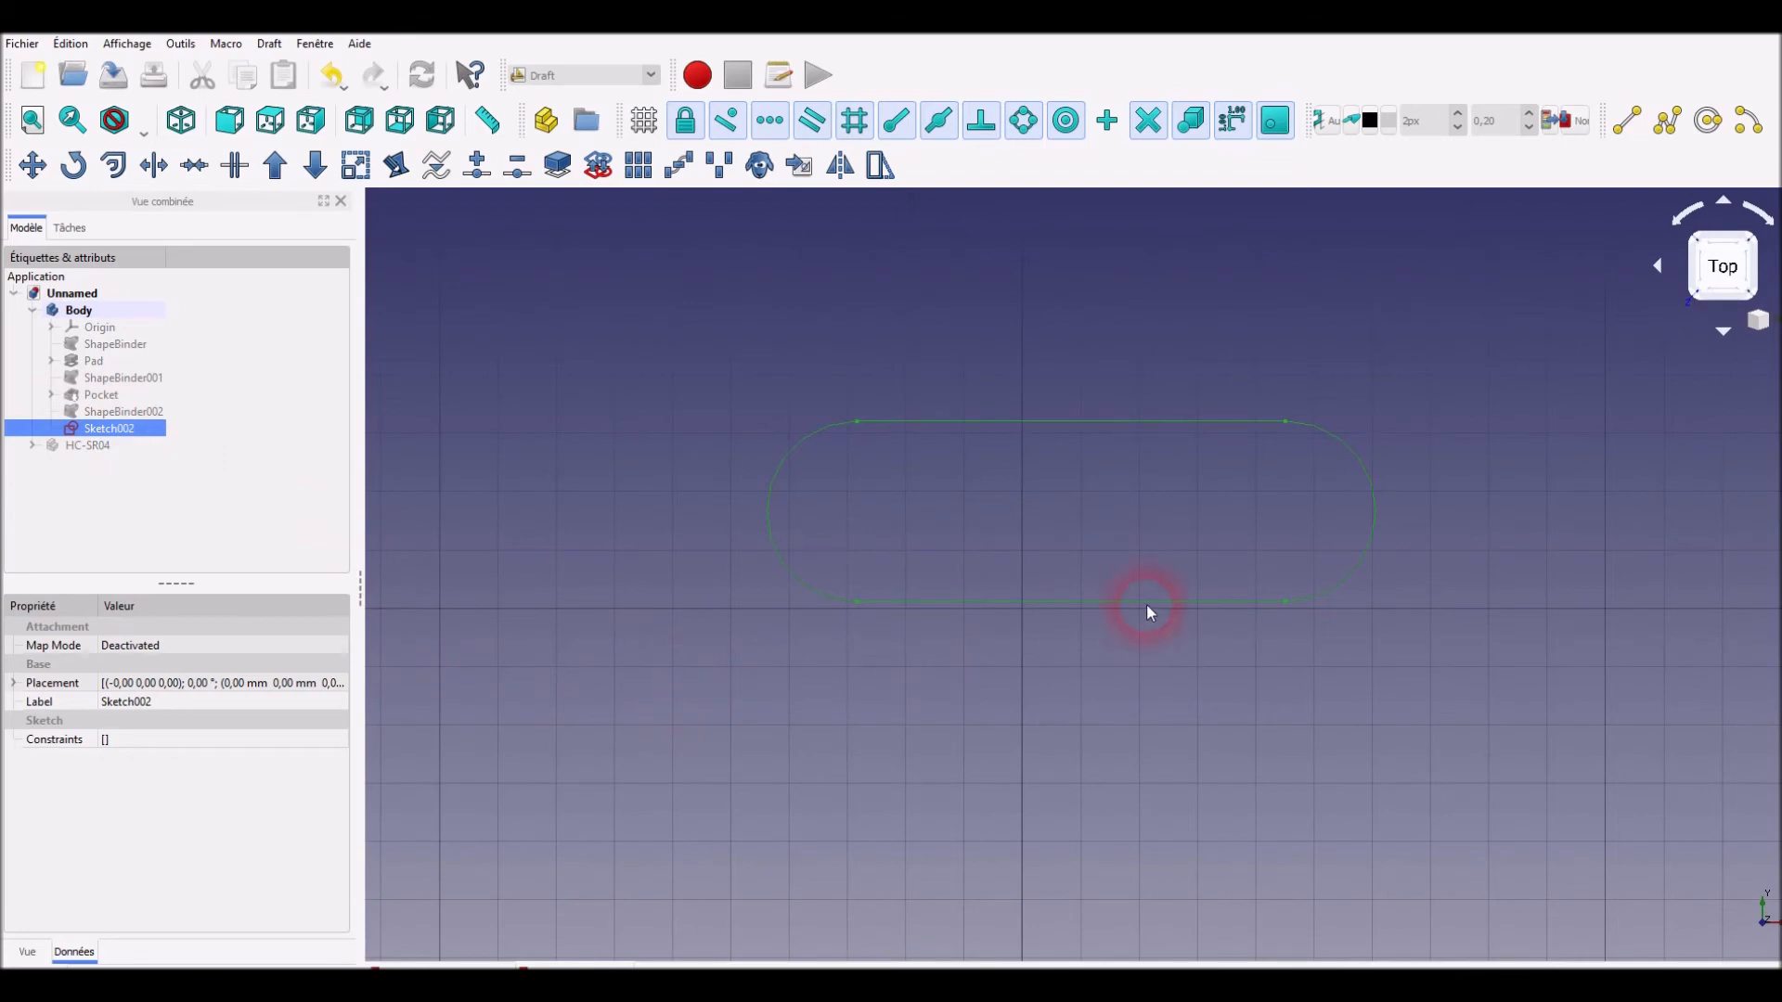
scroll(1177, 499, up, 2)
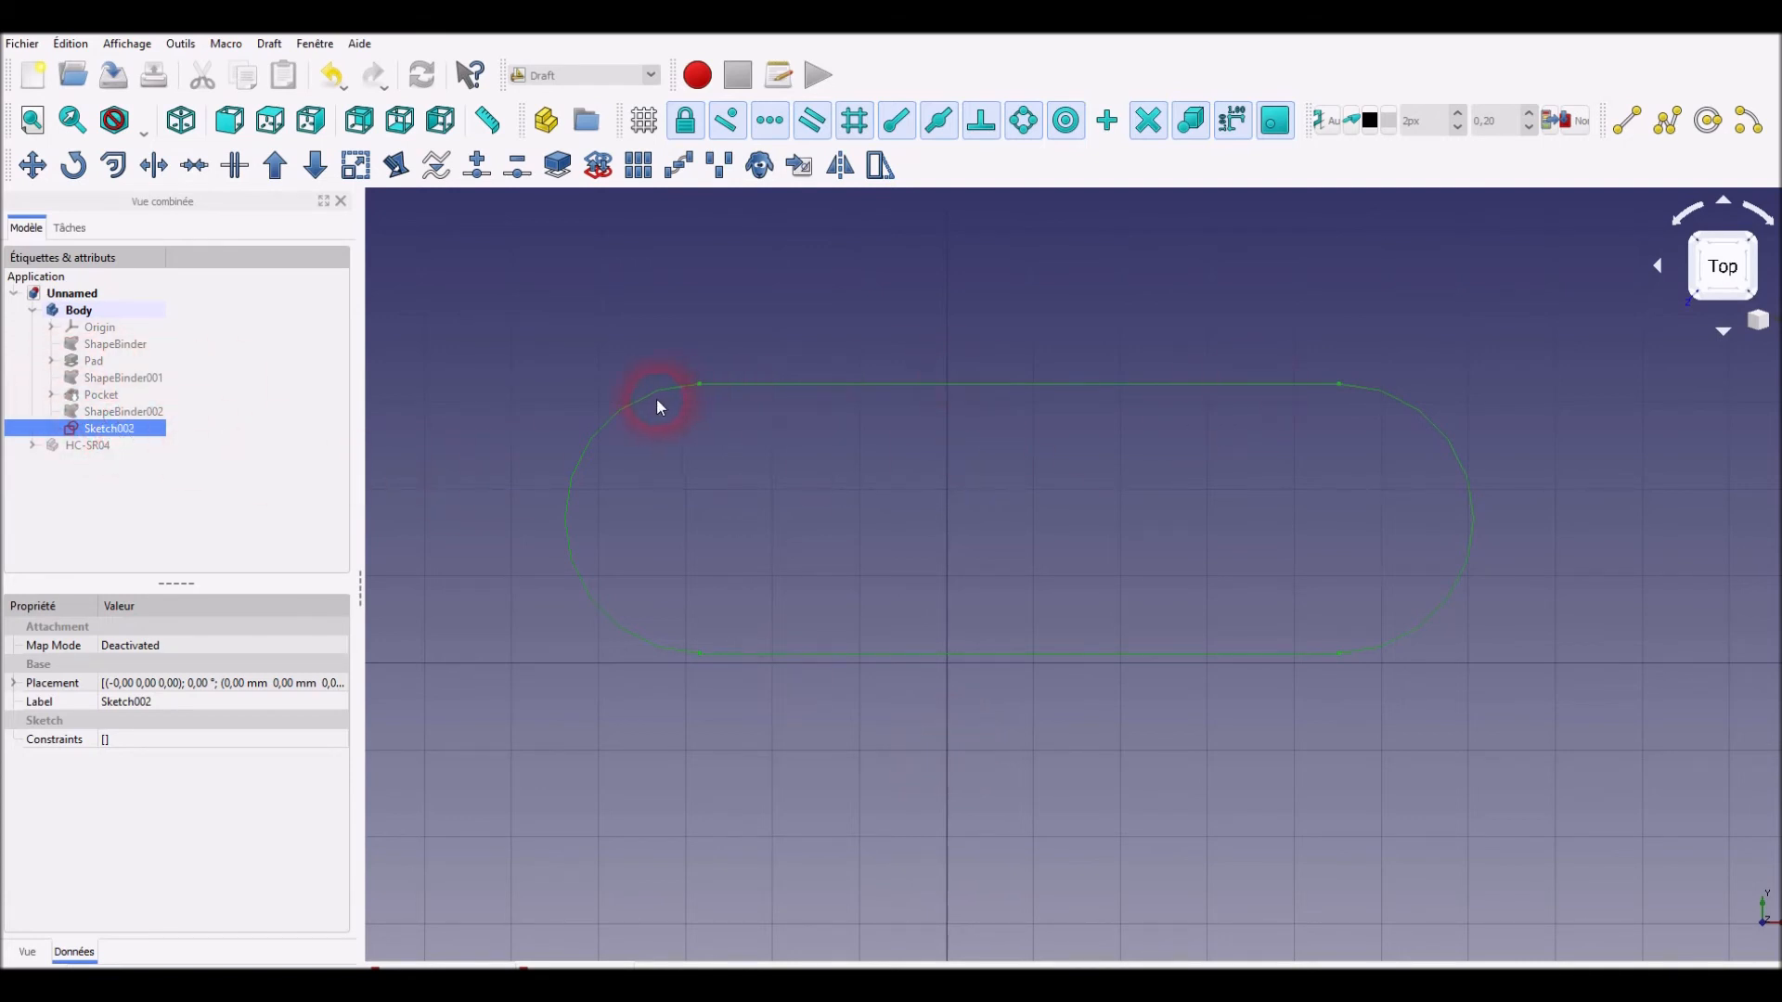
click(114, 168)
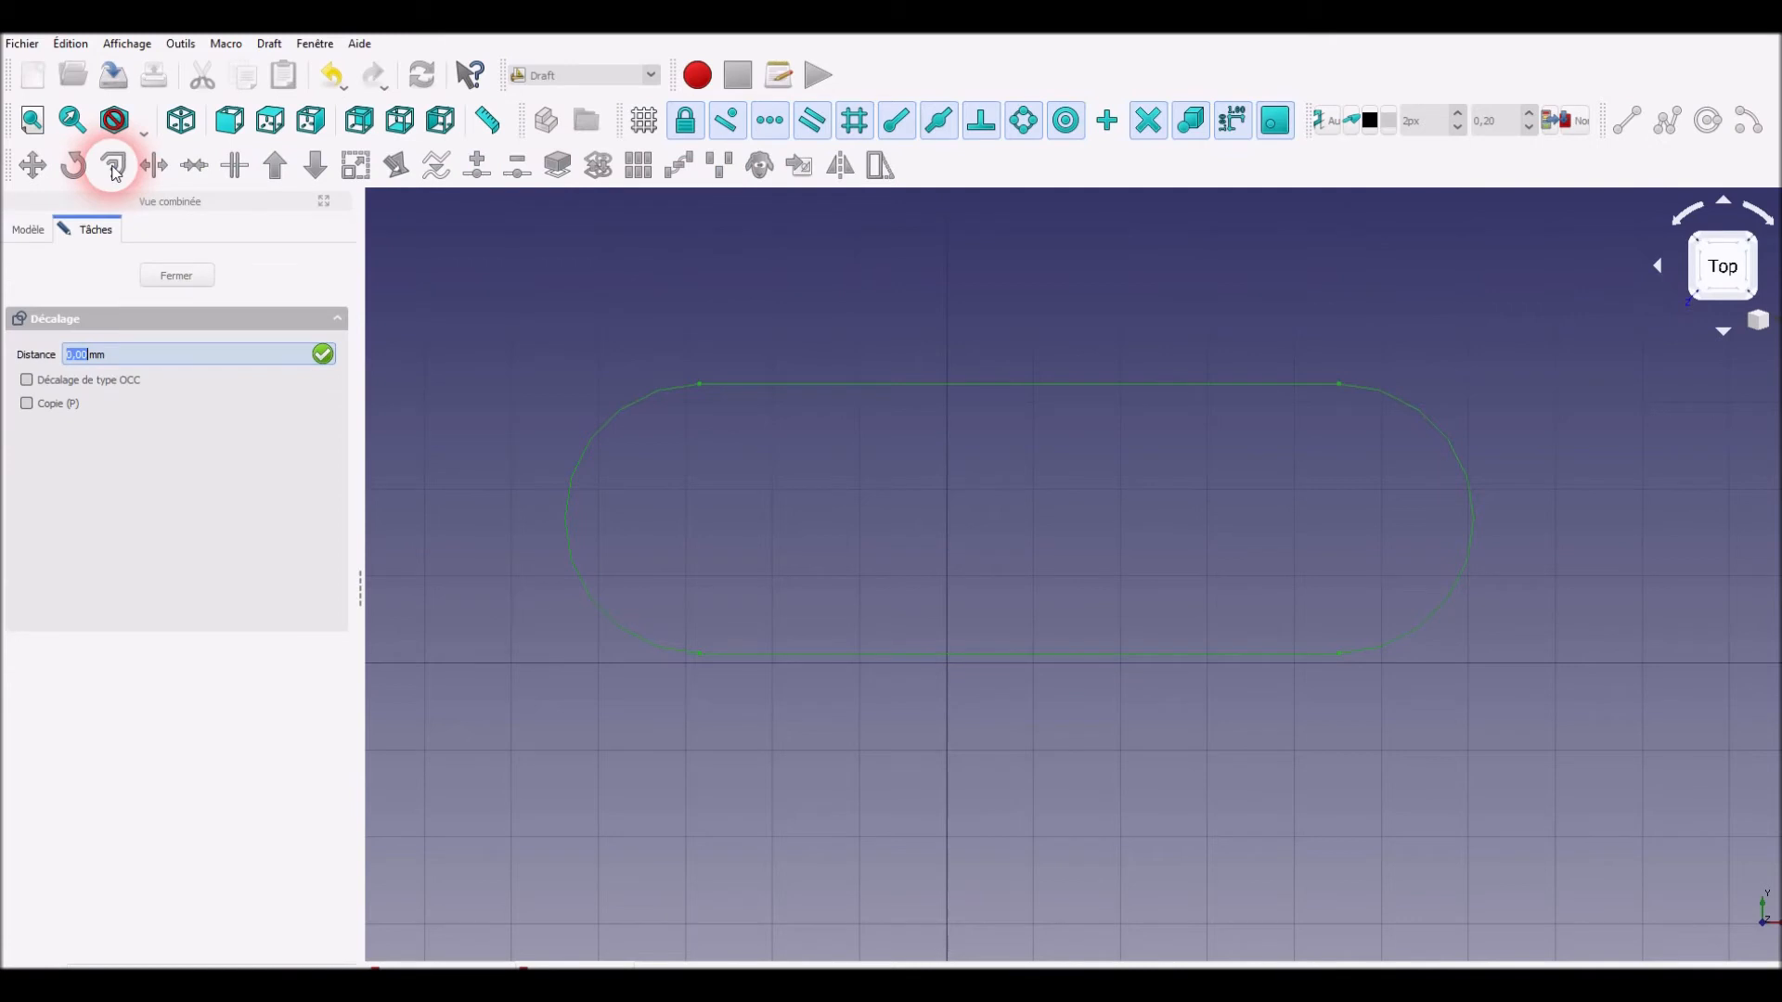
click(27, 381)
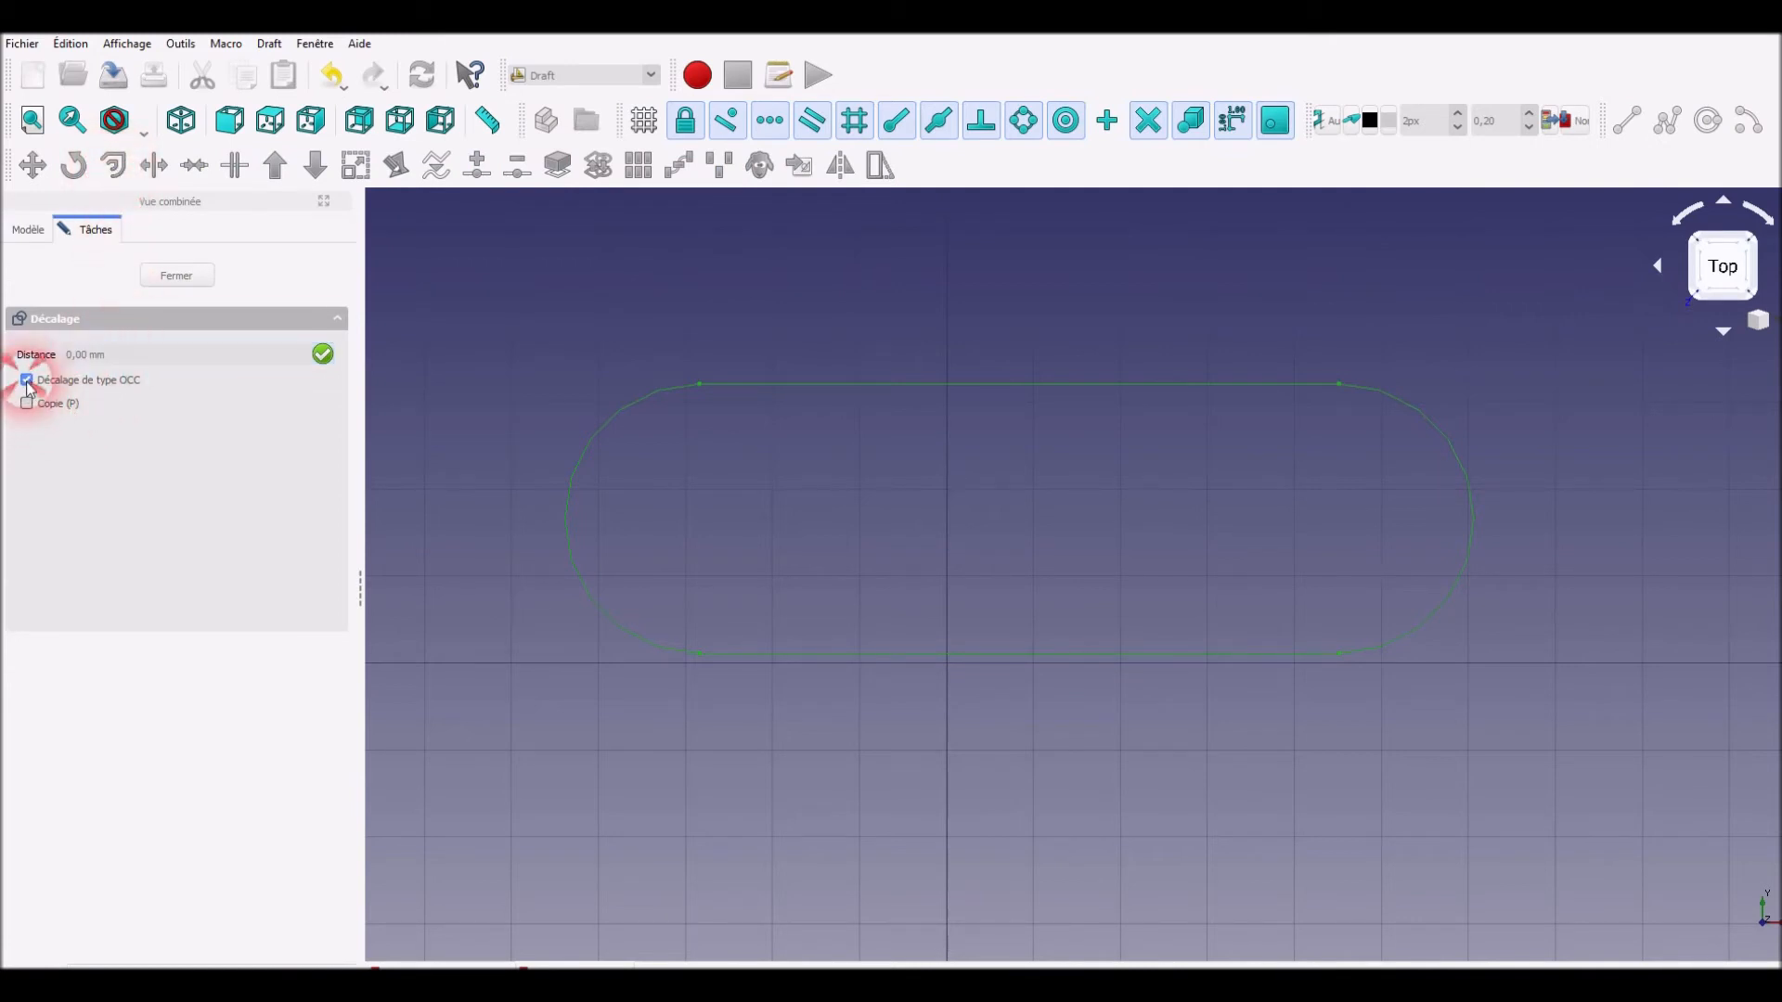
click(27, 404)
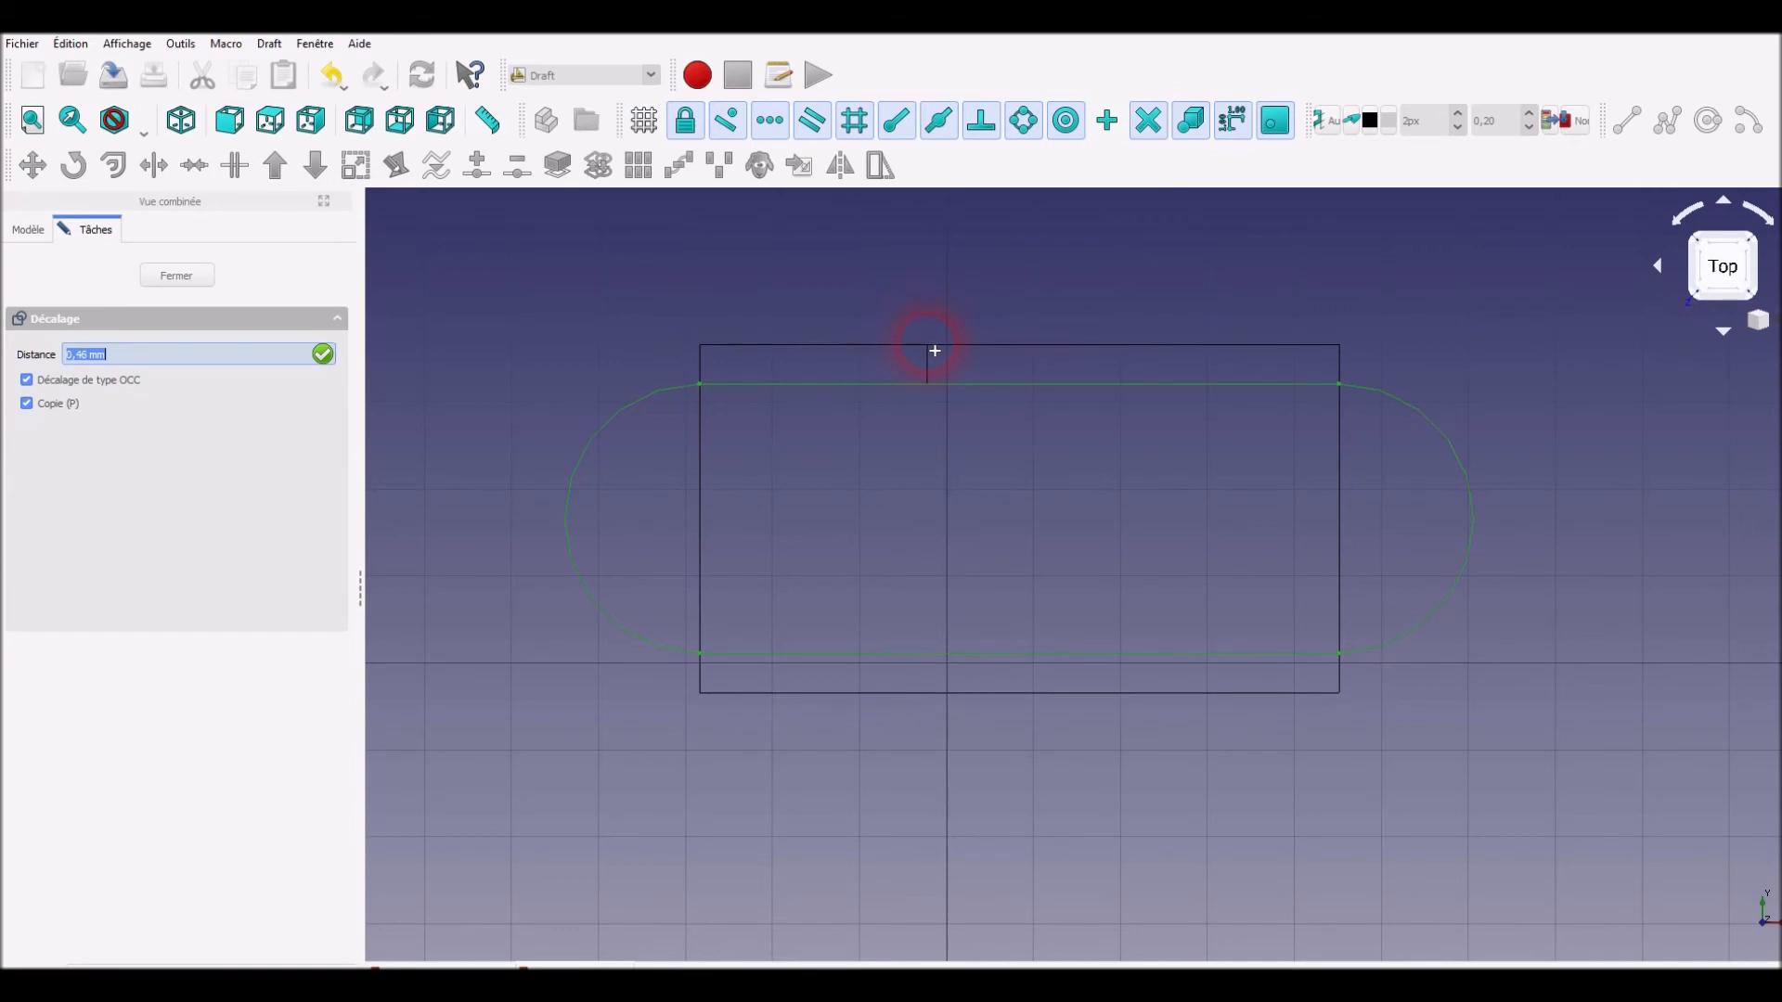
click(933, 347)
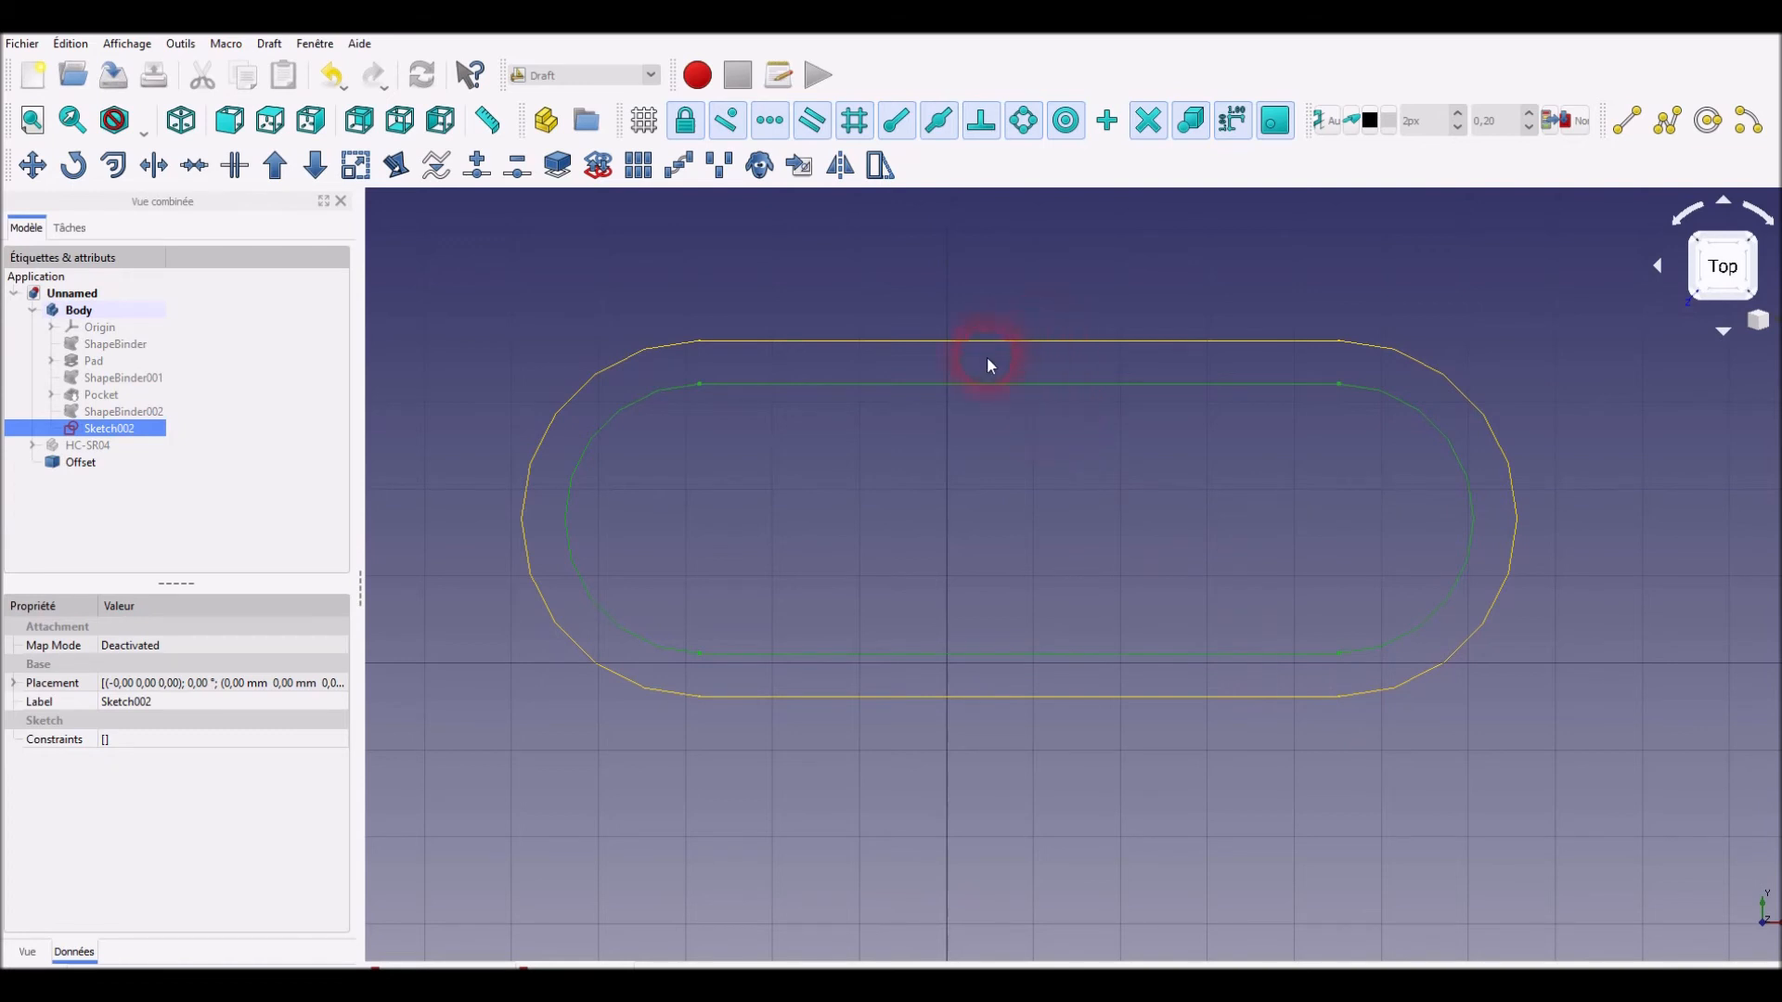
Compare the offset outline with the original oscillator sketch and delete the original sketch
click(1000, 382)
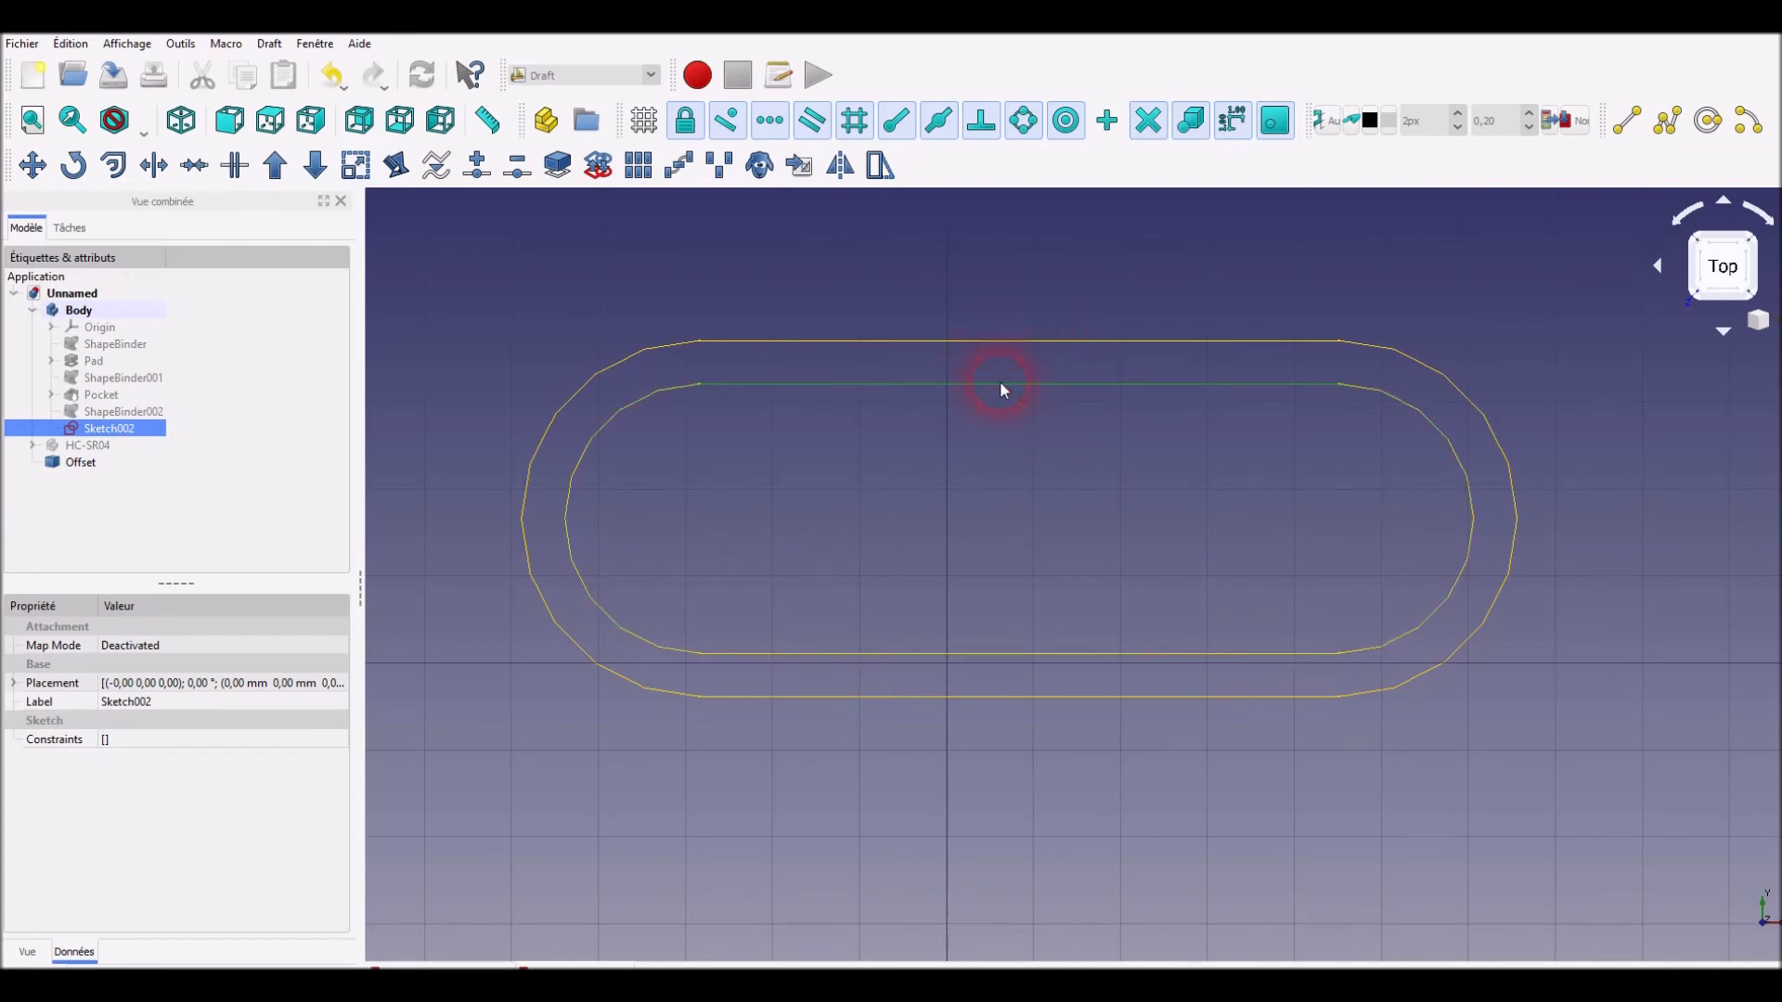
click(937, 340)
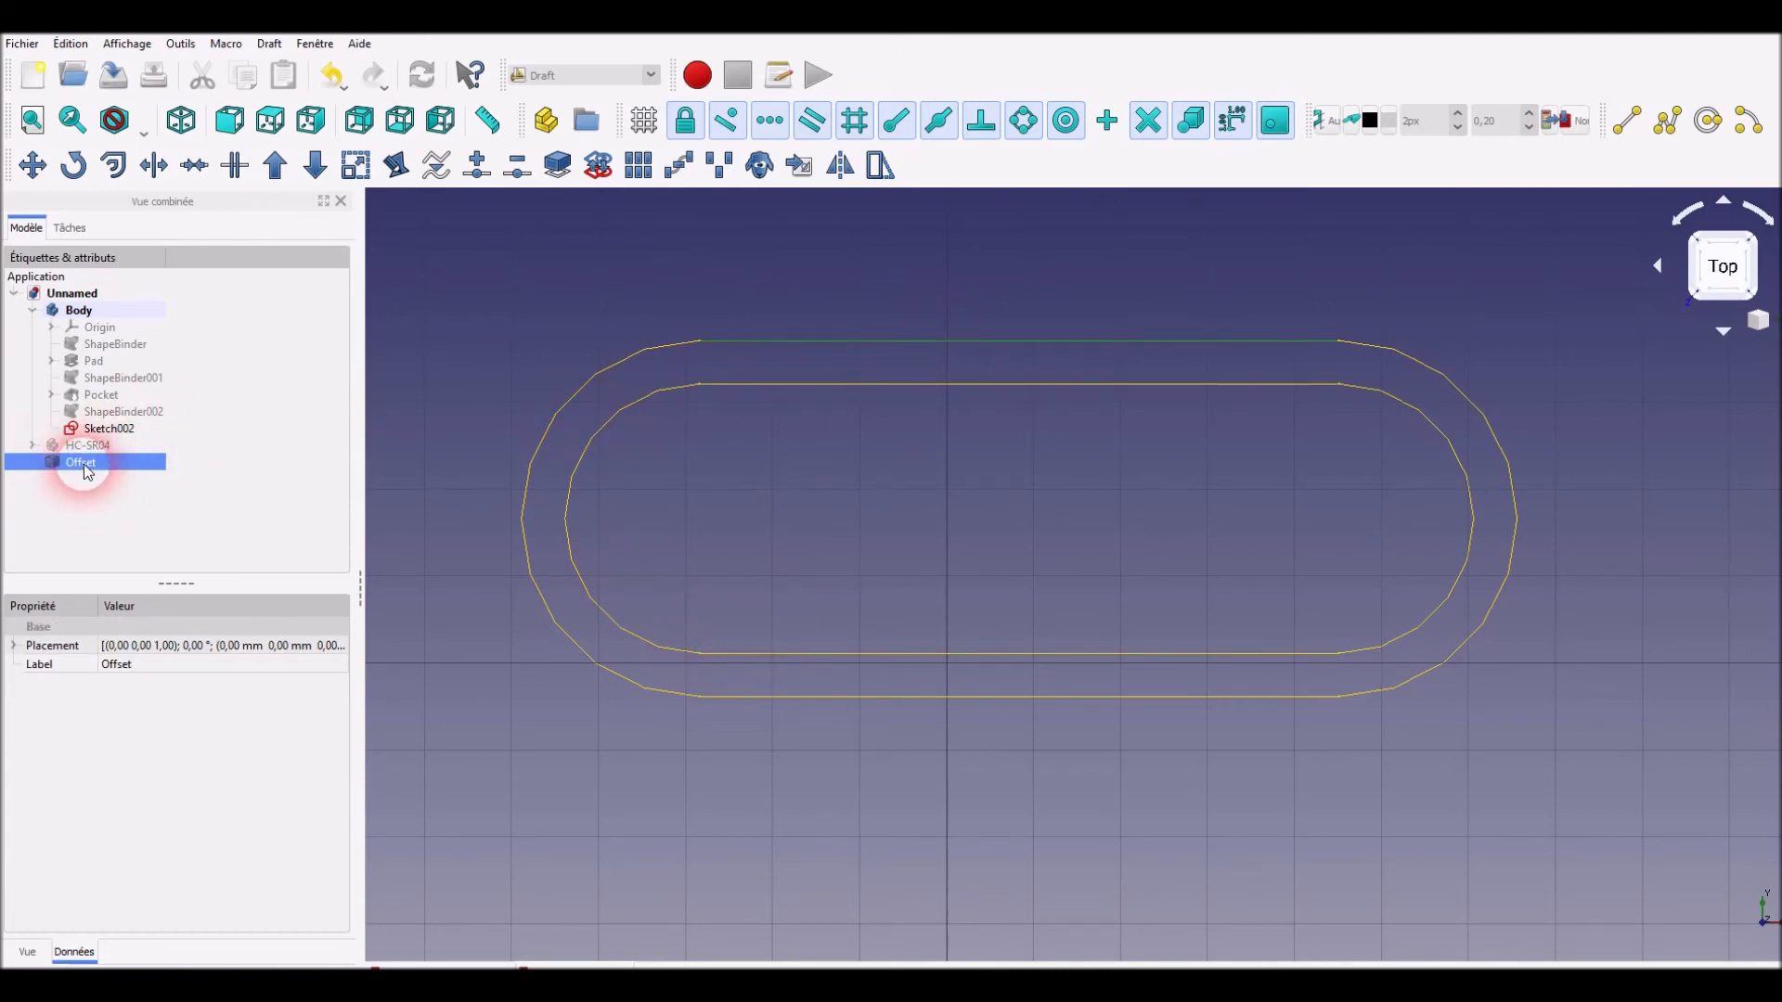
click(105, 432)
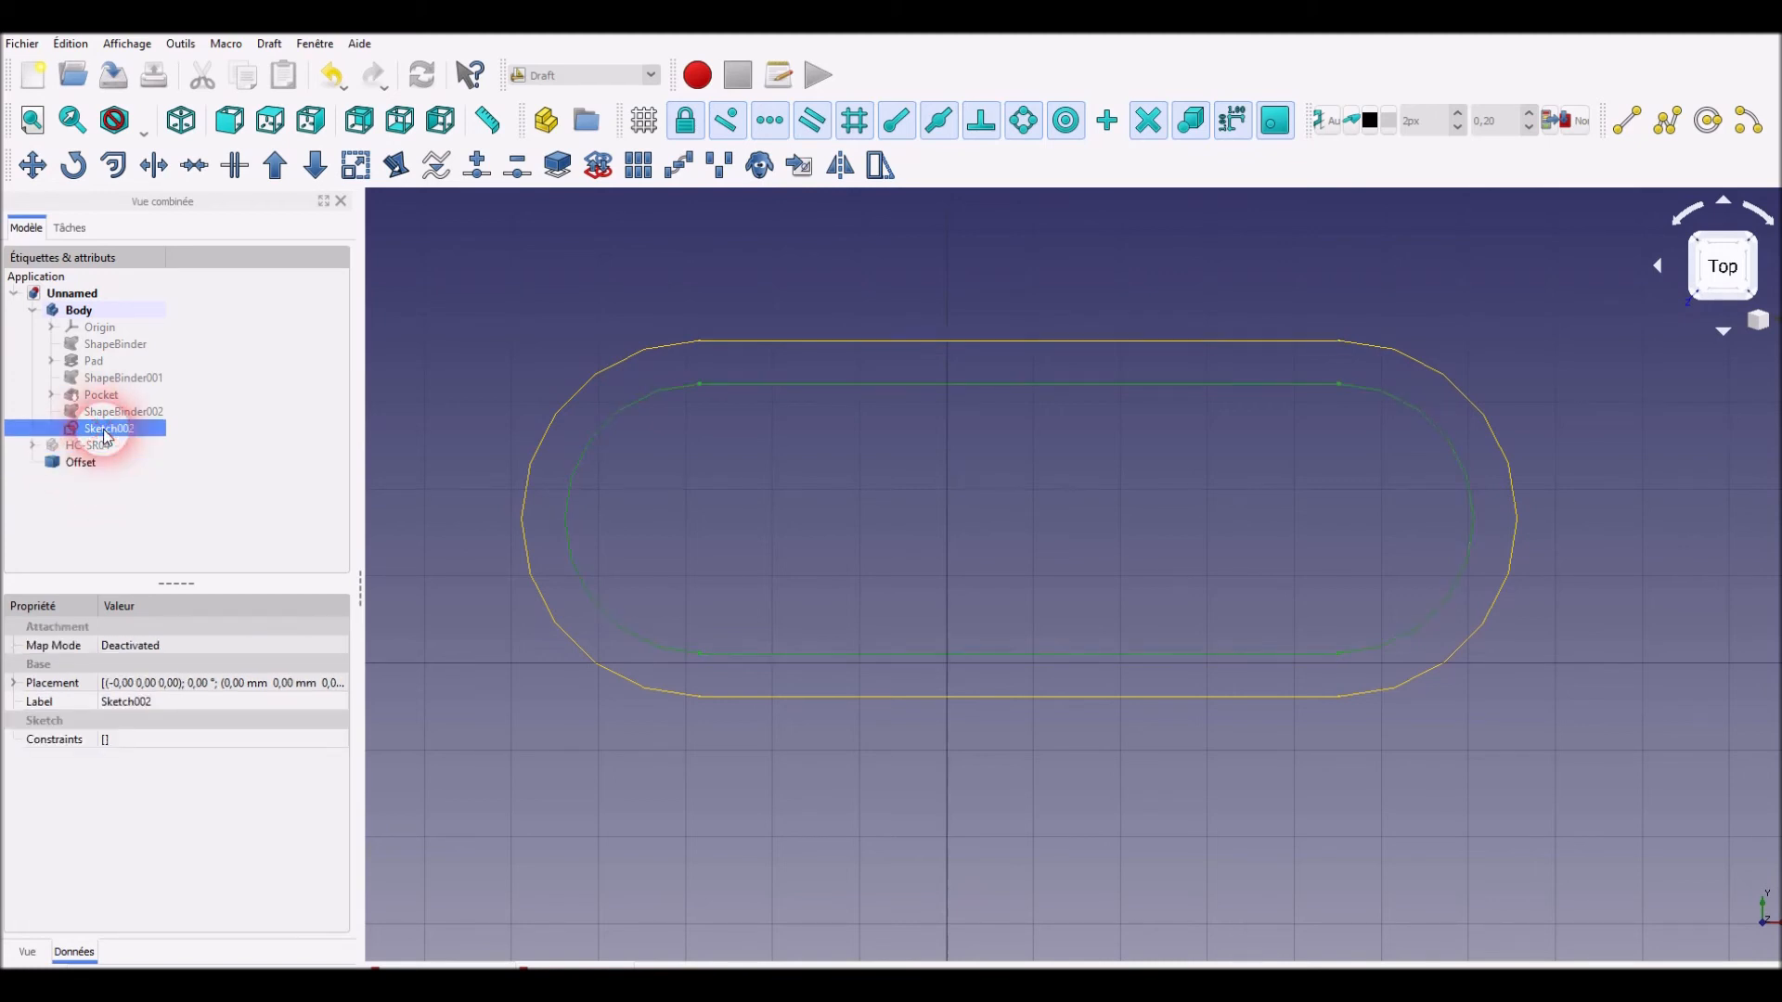
key(Delete)
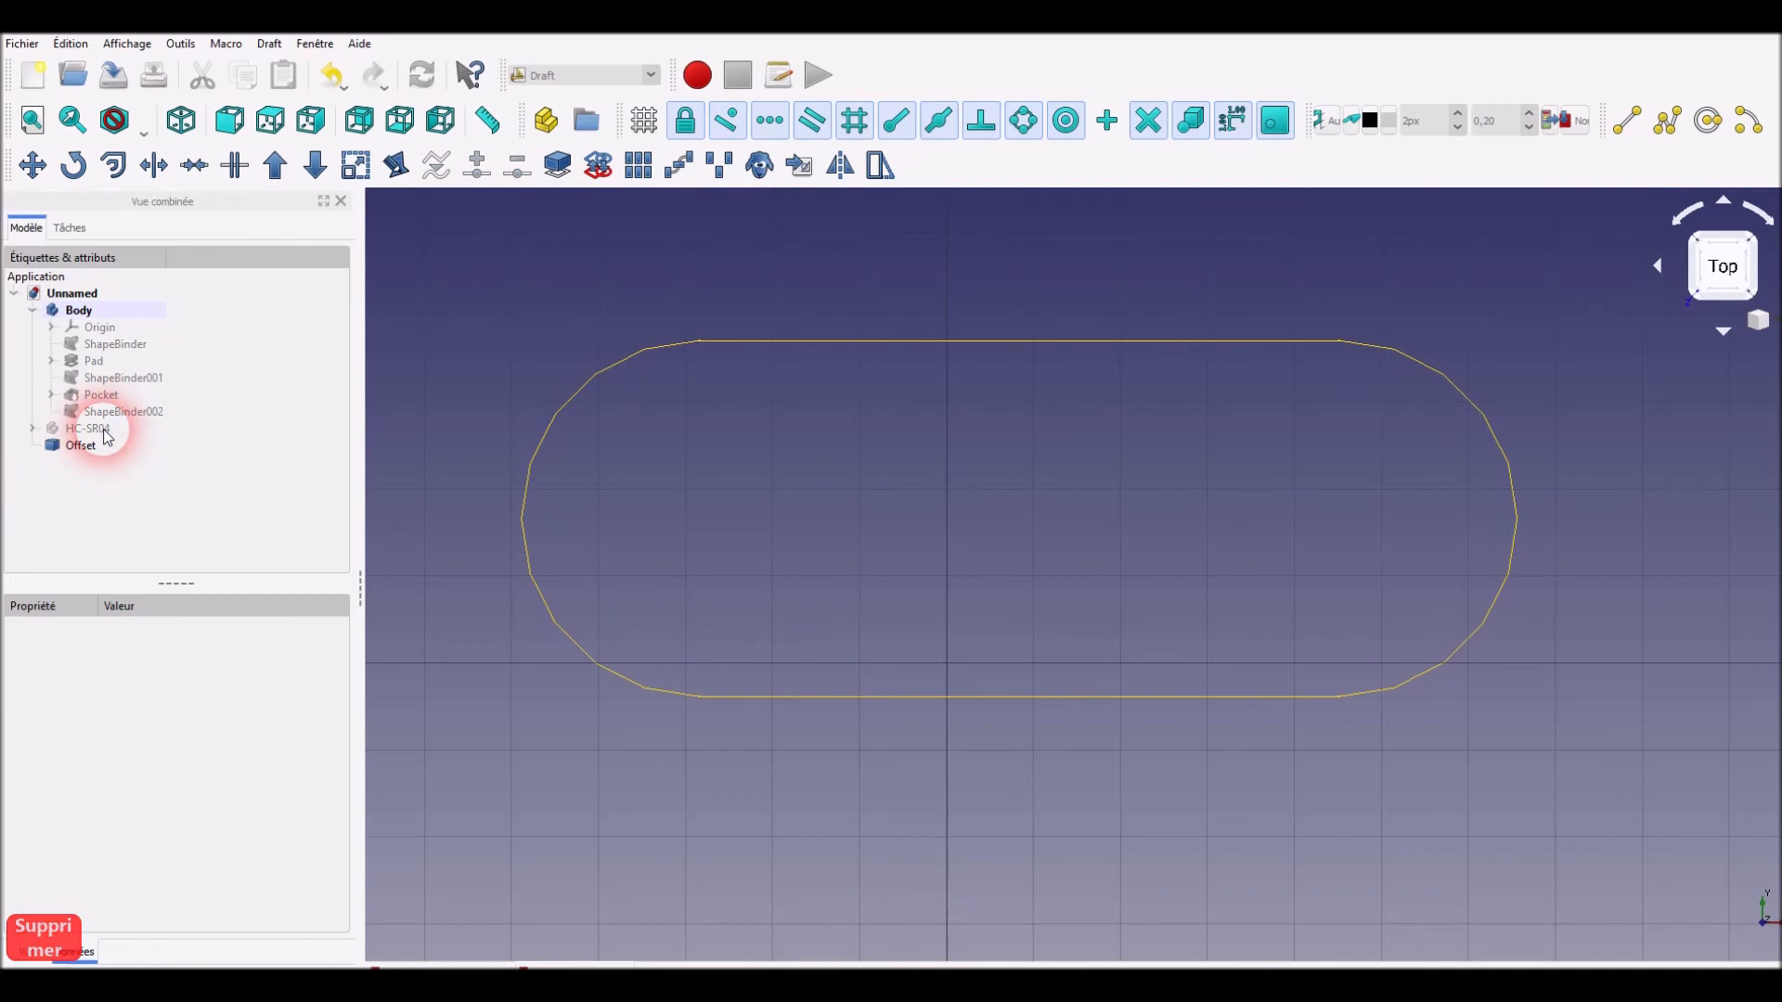
Convert the Offset outline to a sketch with Draft to Sketch and move that sketch into Body
click(80, 449)
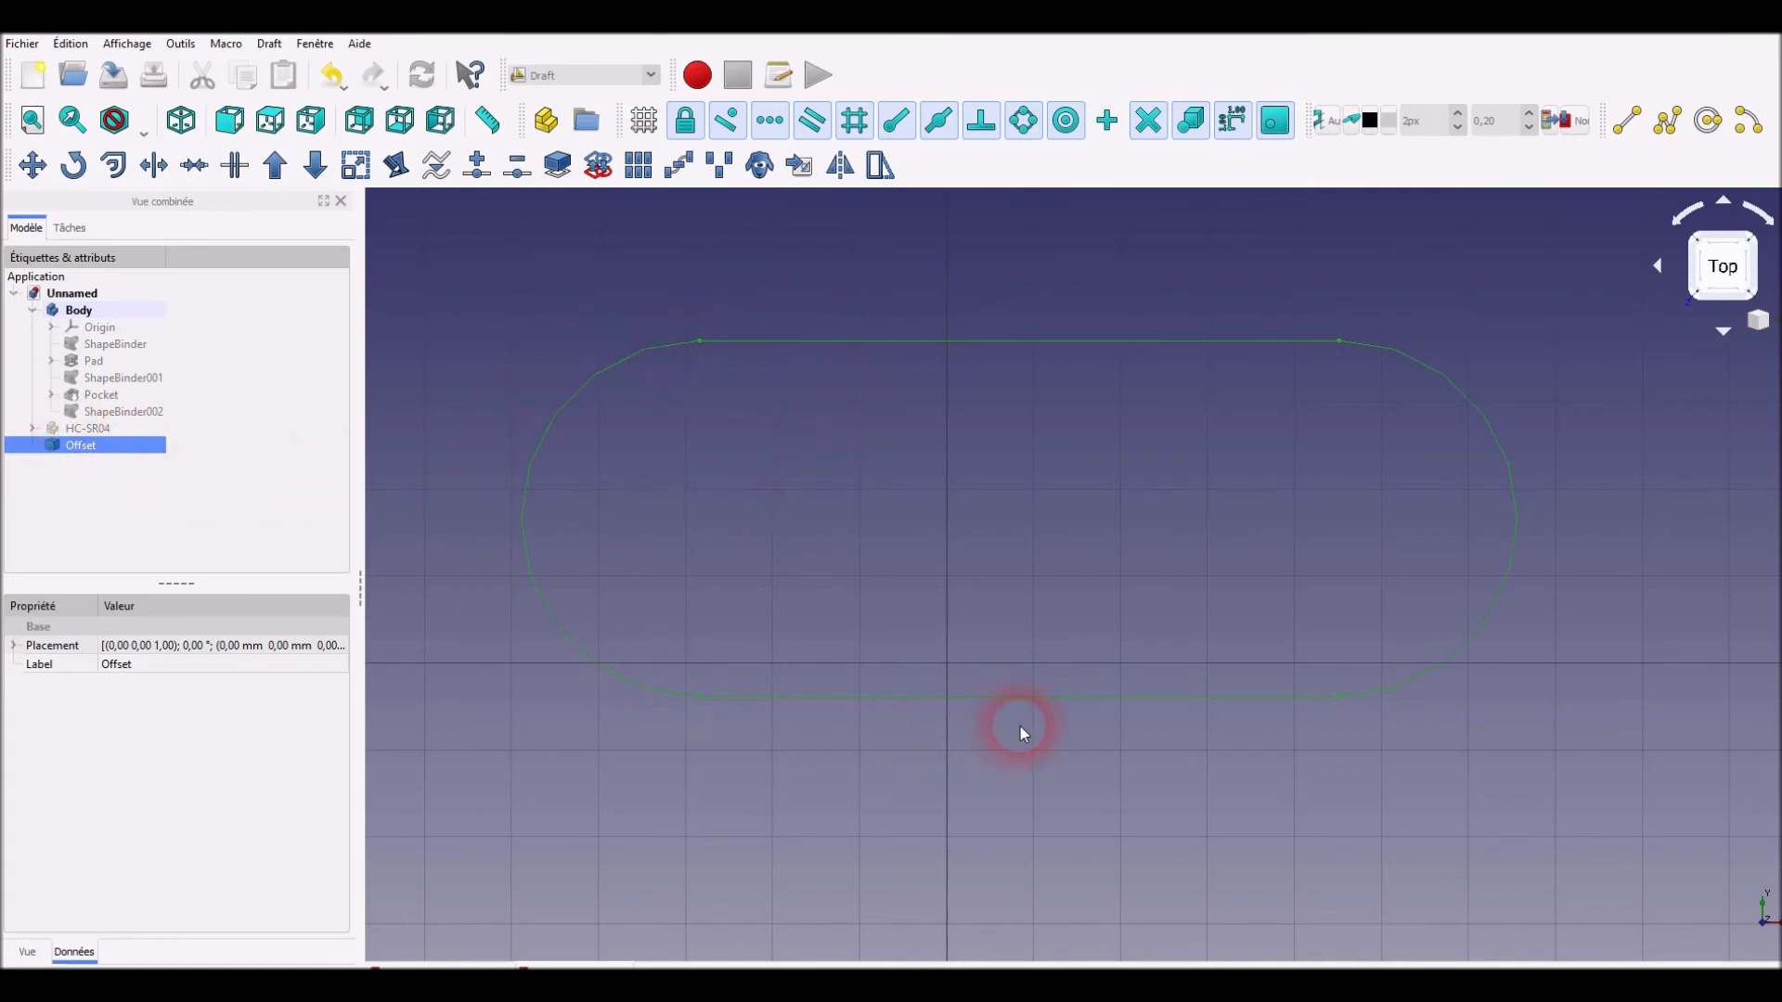
click(598, 167)
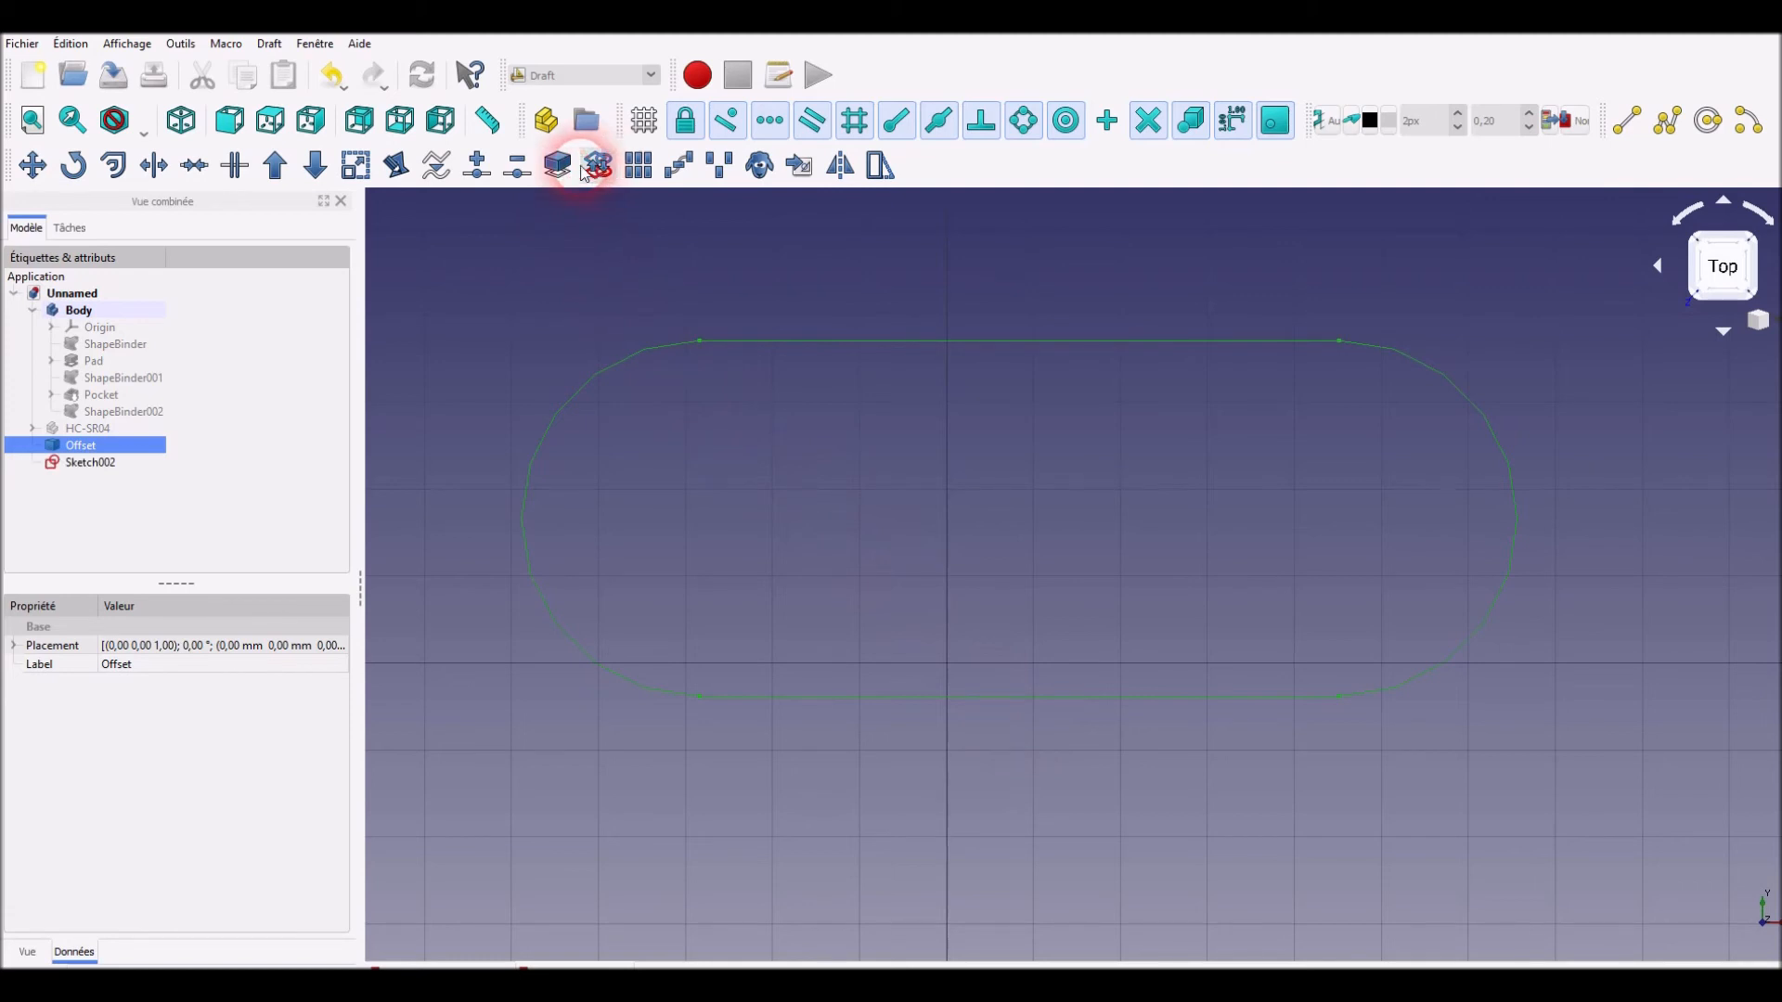
click(91, 463)
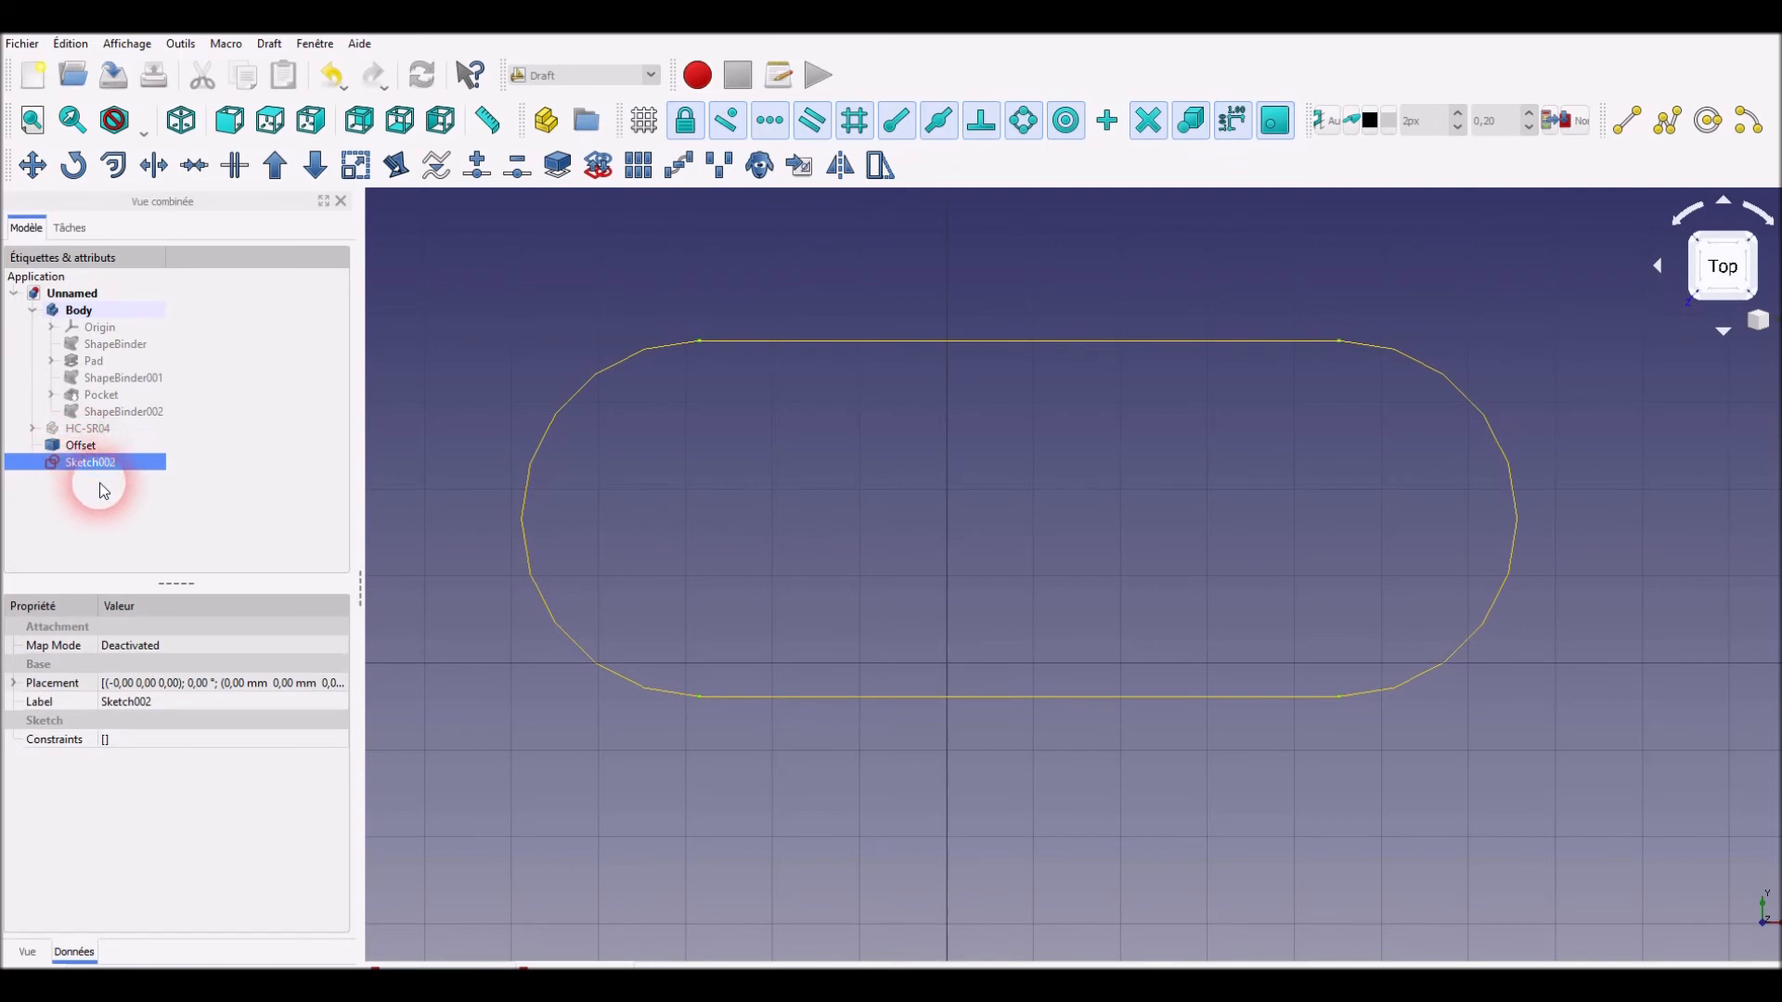
click(91, 468)
mouse_move(91, 469)
mouse_down()
mouse_move(93, 343)
mouse_move(130, 323)
mouse_move(74, 306)
mouse_up()
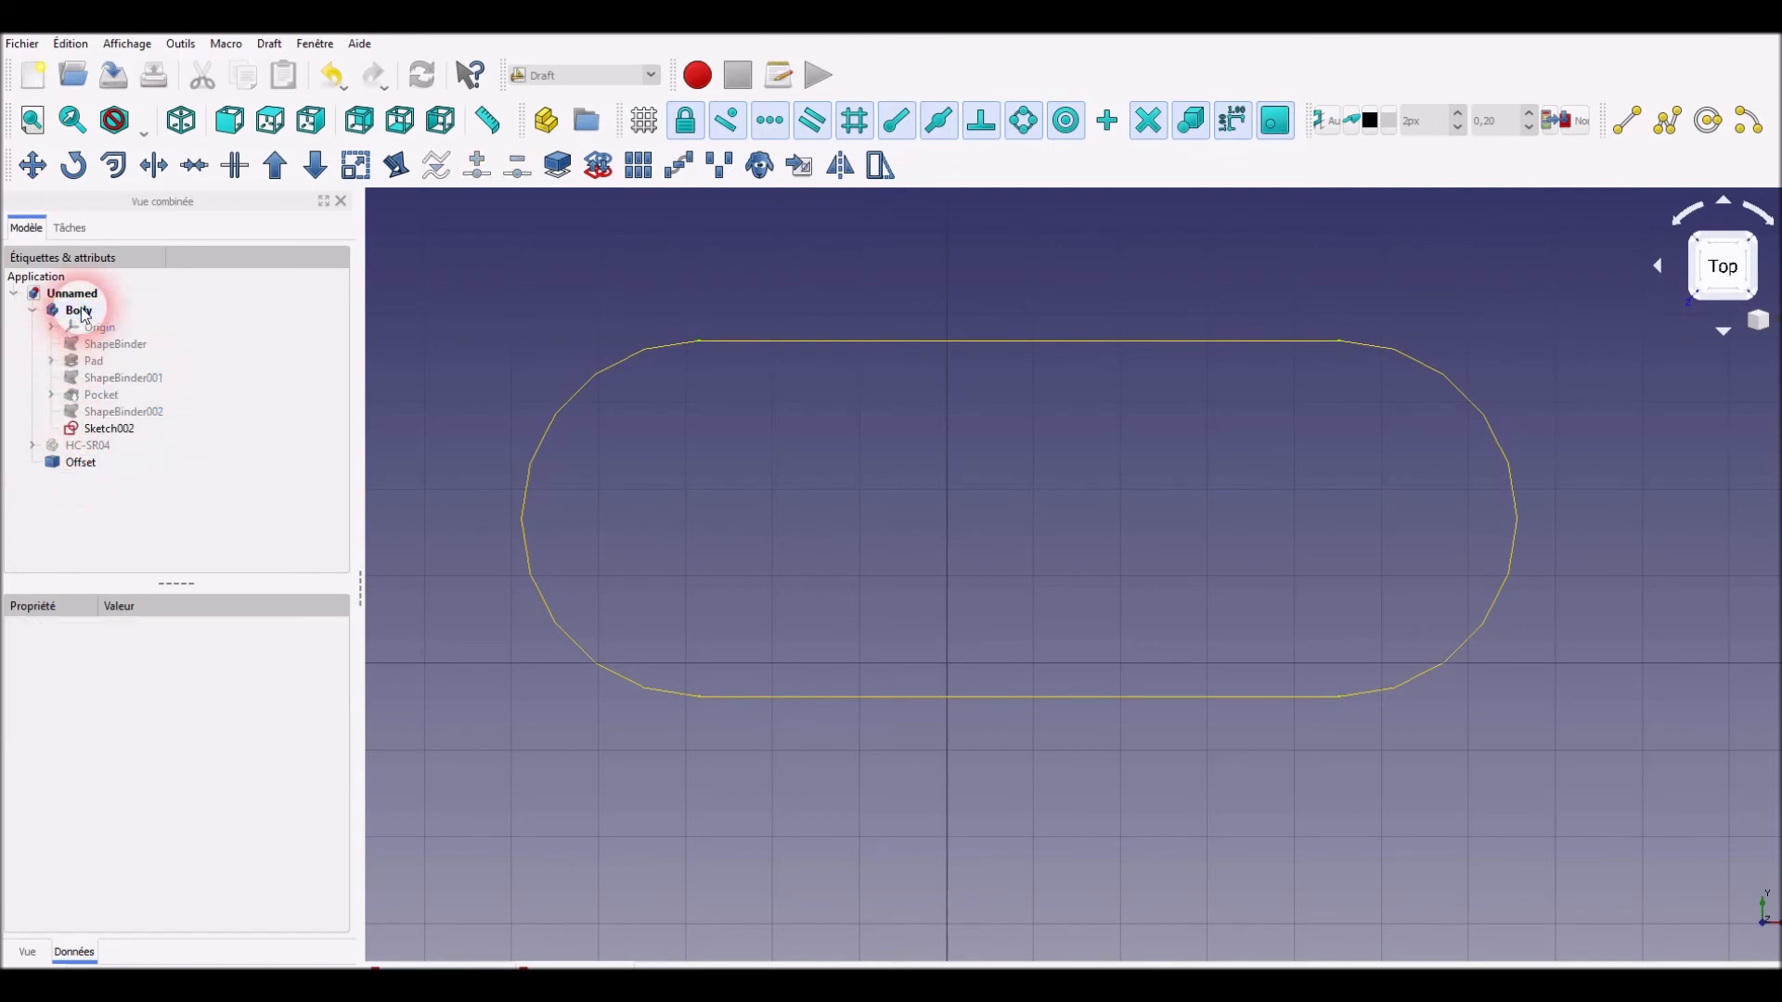
Switch back to the Part Design workbench and show the pocketed plate with the enlarged oscillator sketch
click(107, 432)
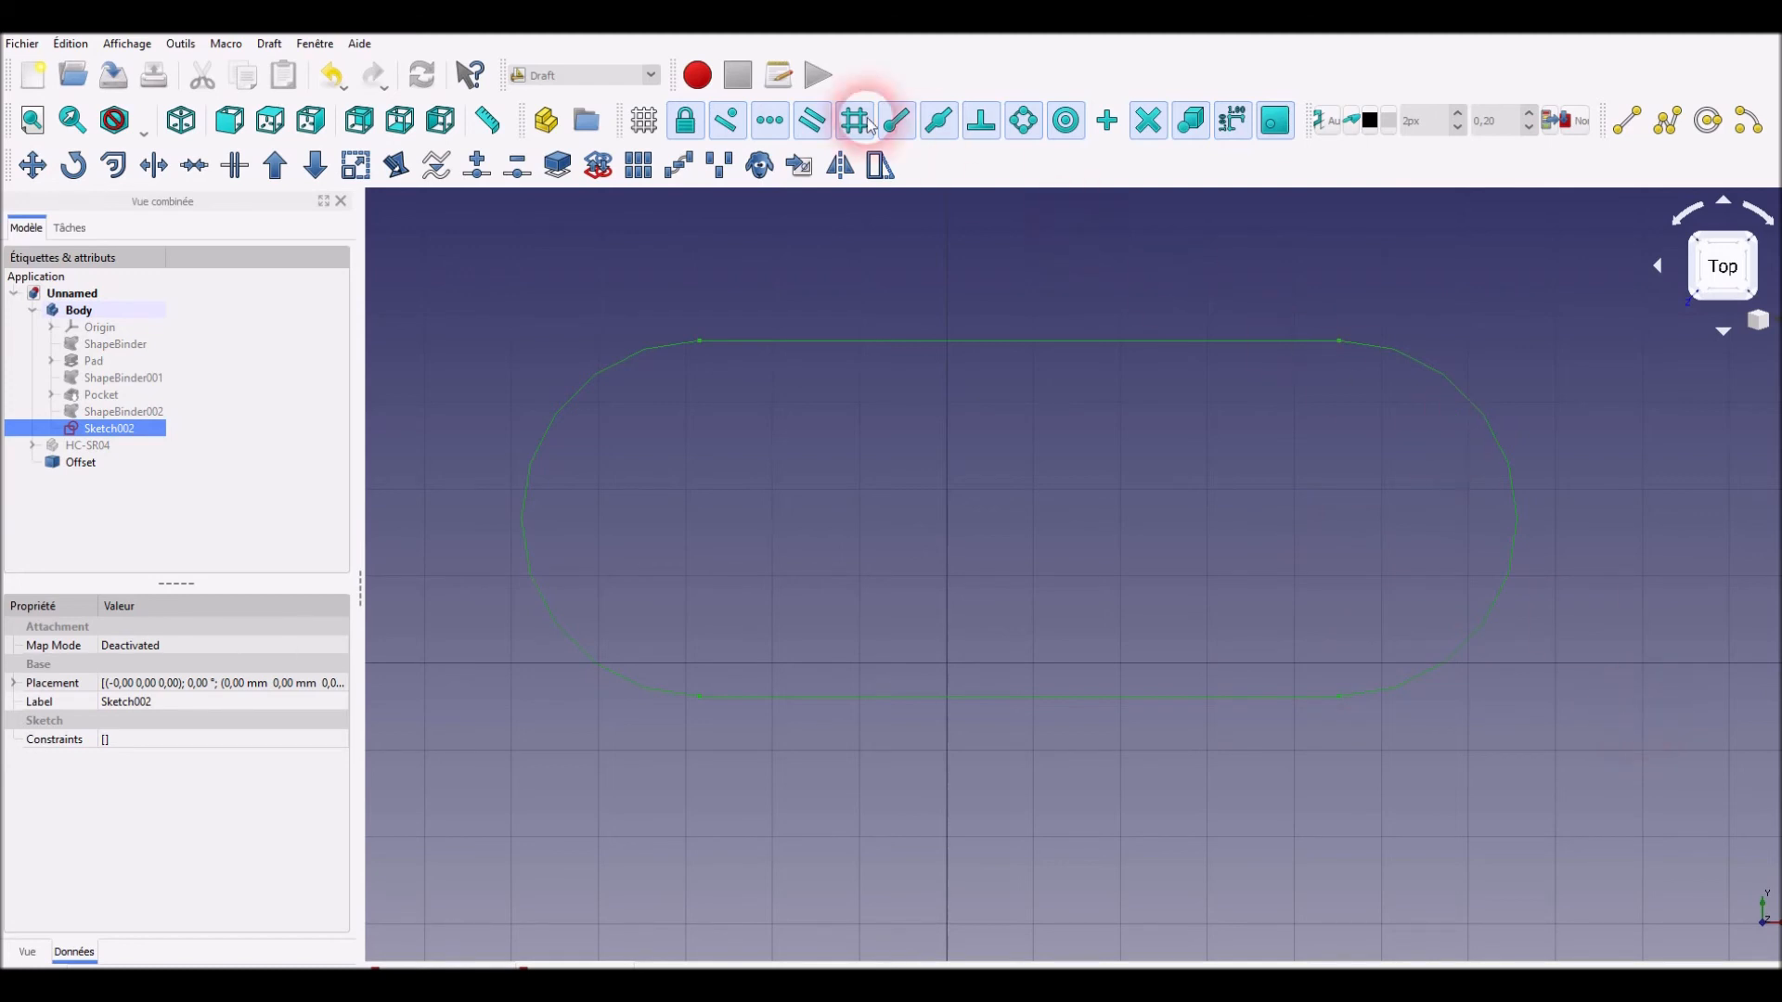
click(650, 76)
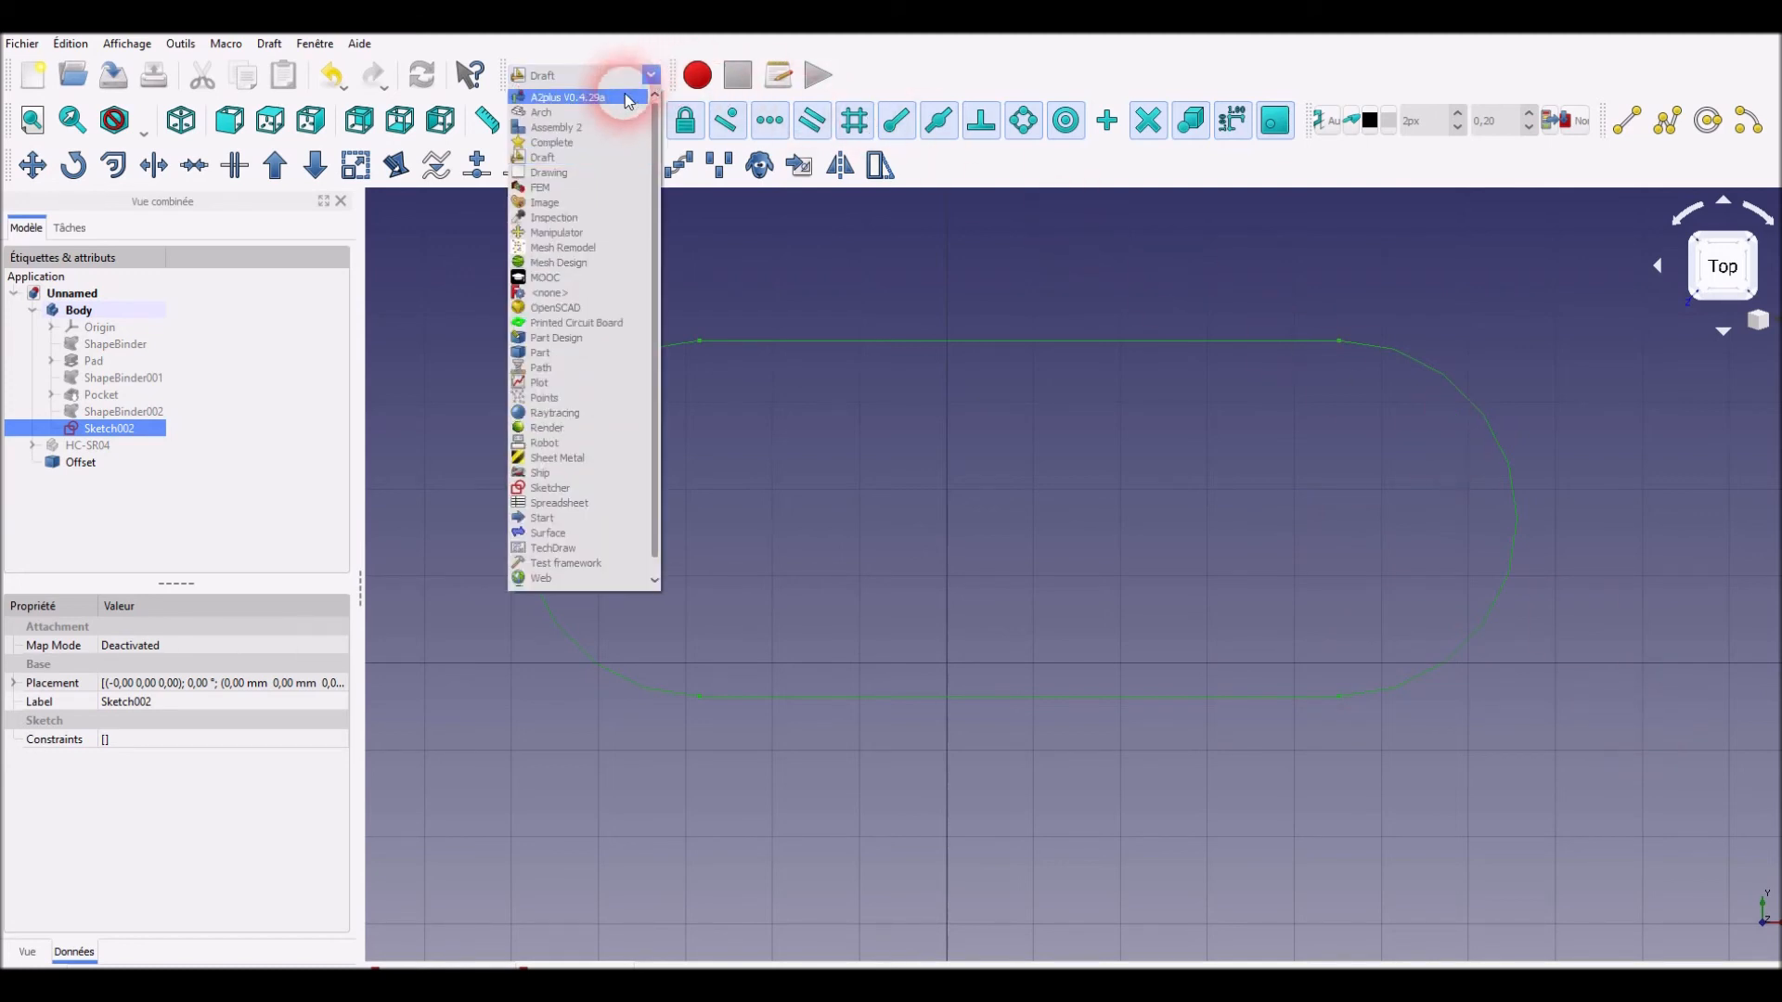
click(622, 338)
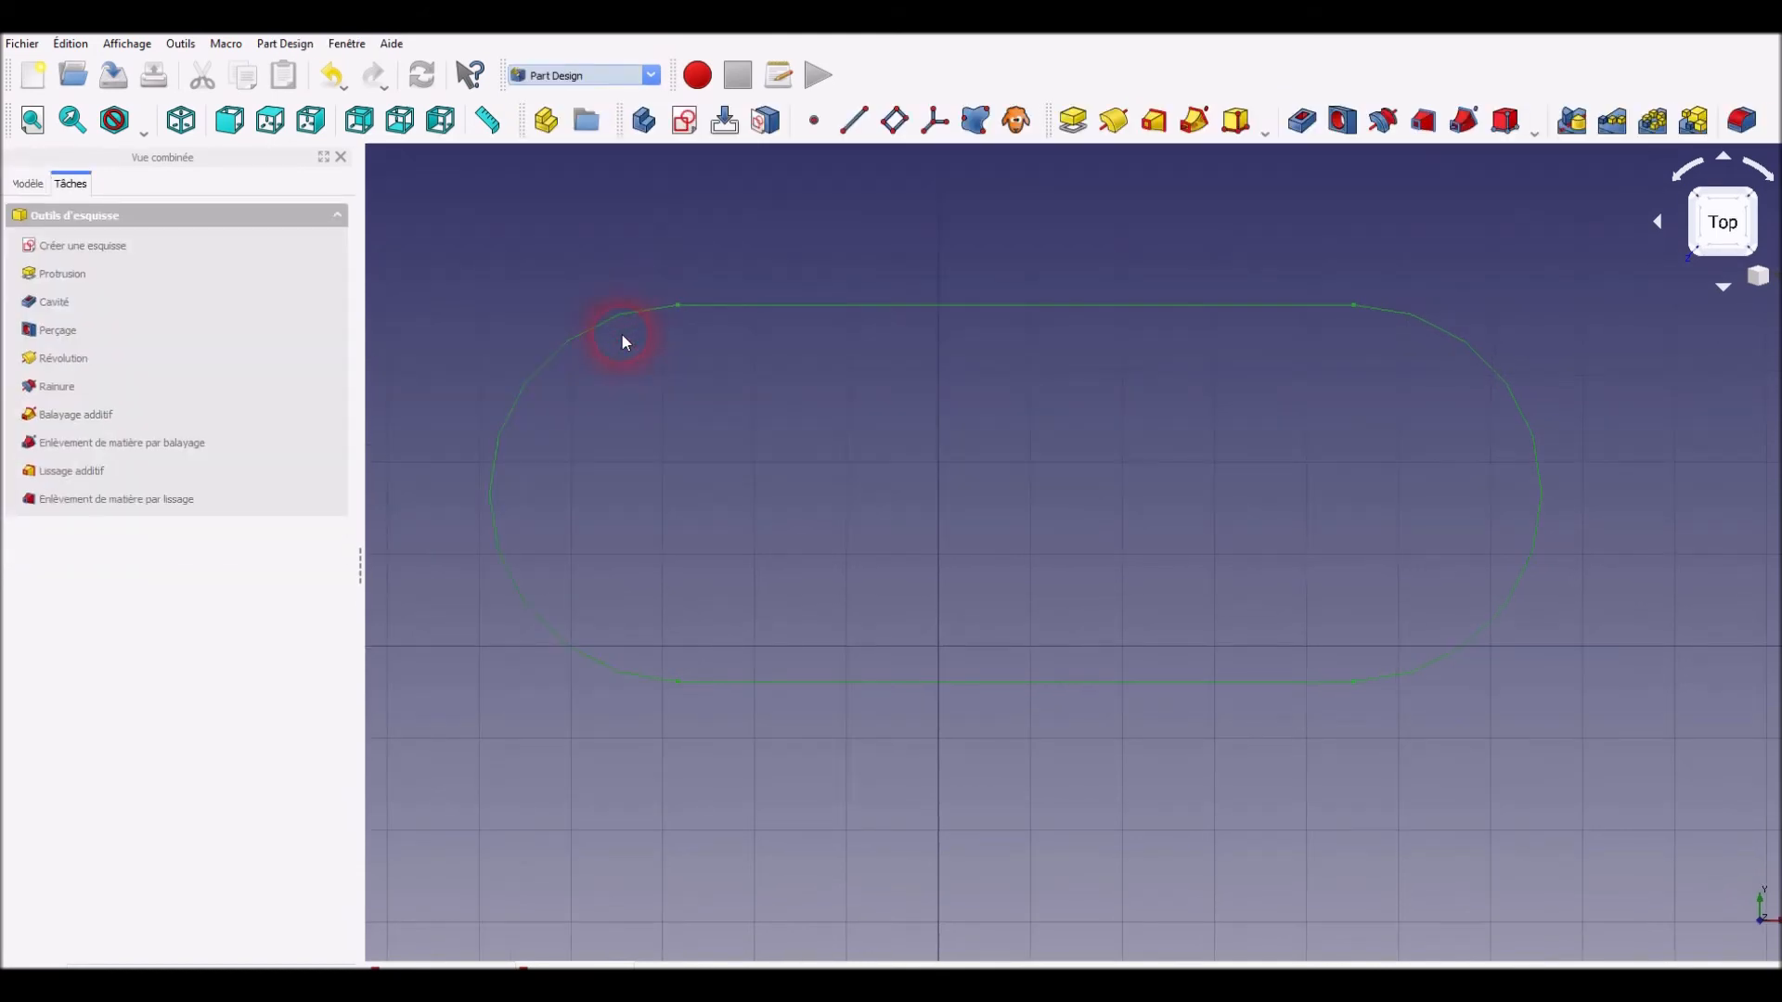
click(28, 183)
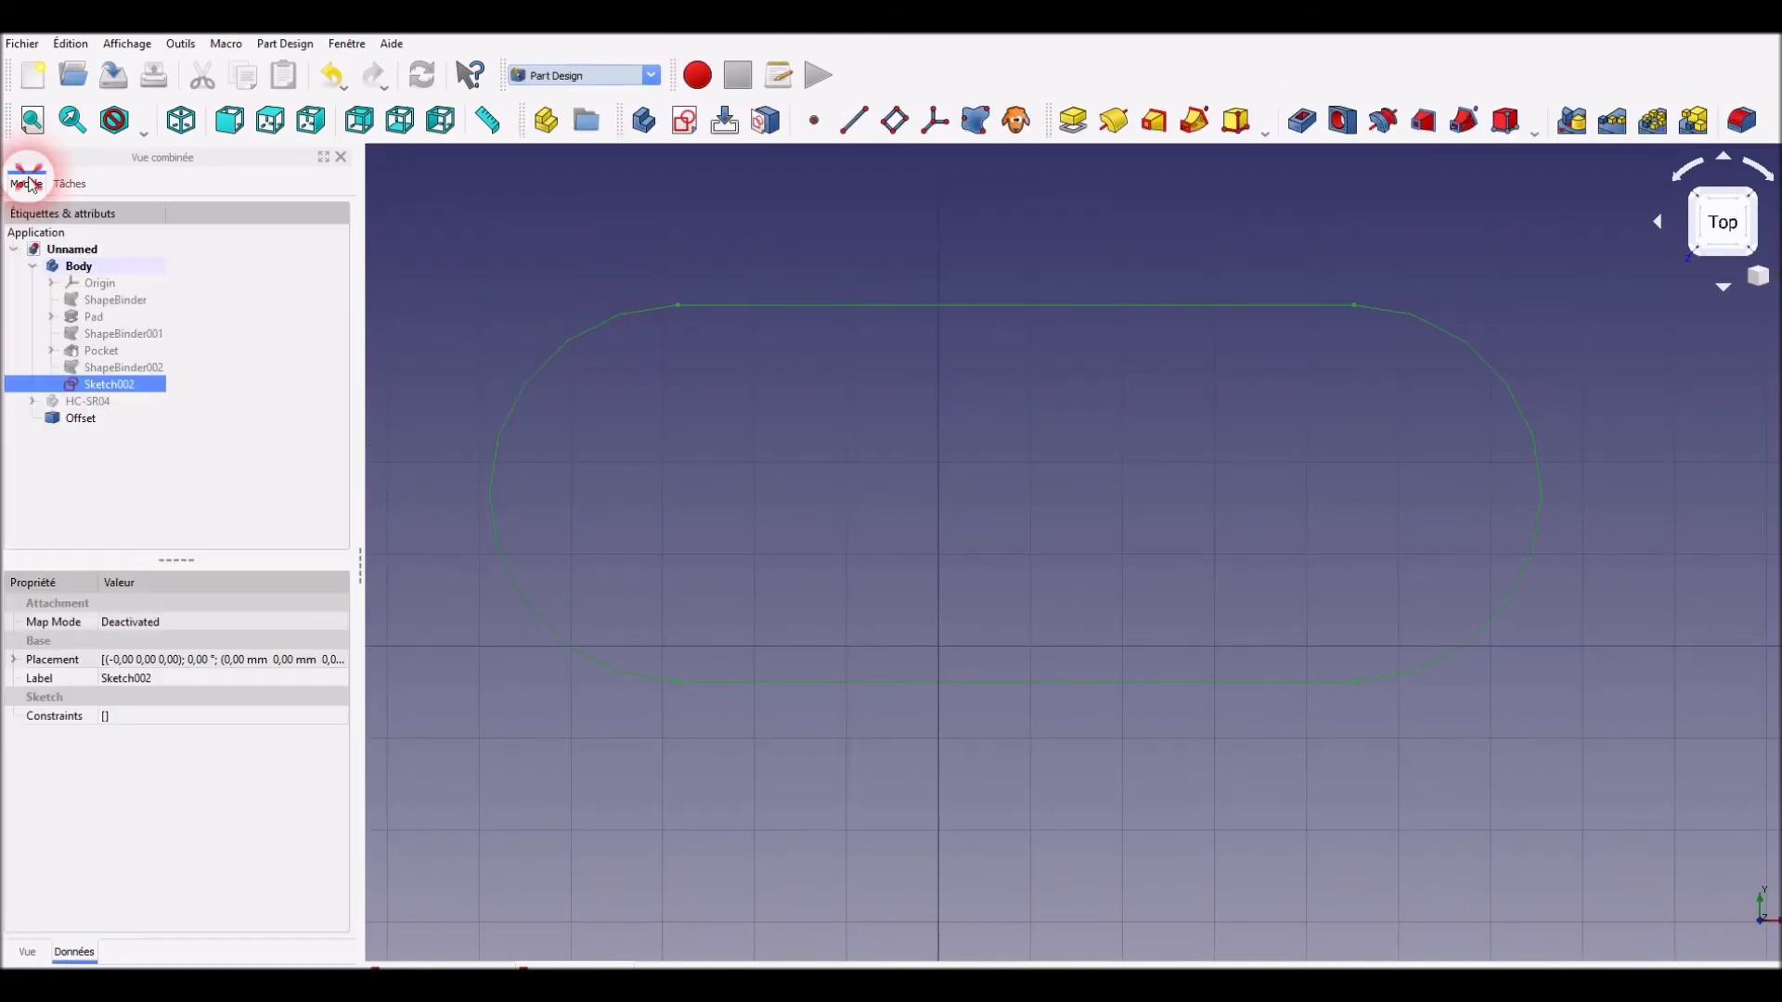
click(108, 358)
key(space)
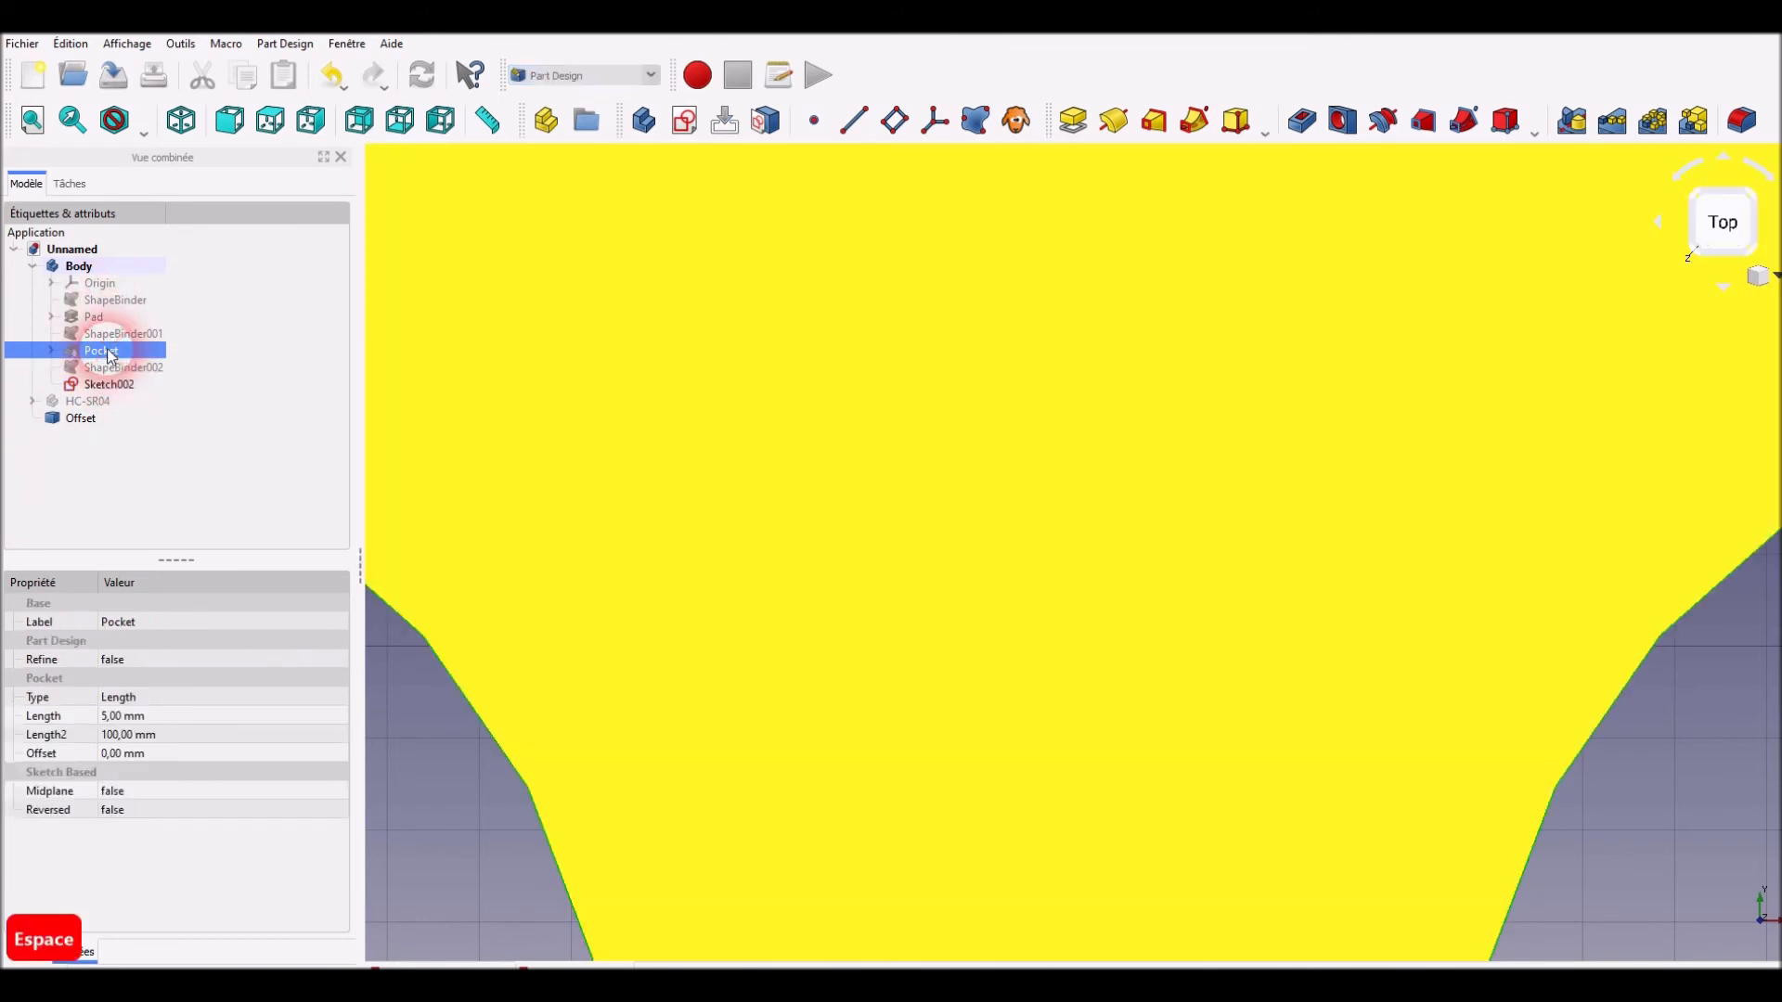
scroll(1010, 403, down, 5)
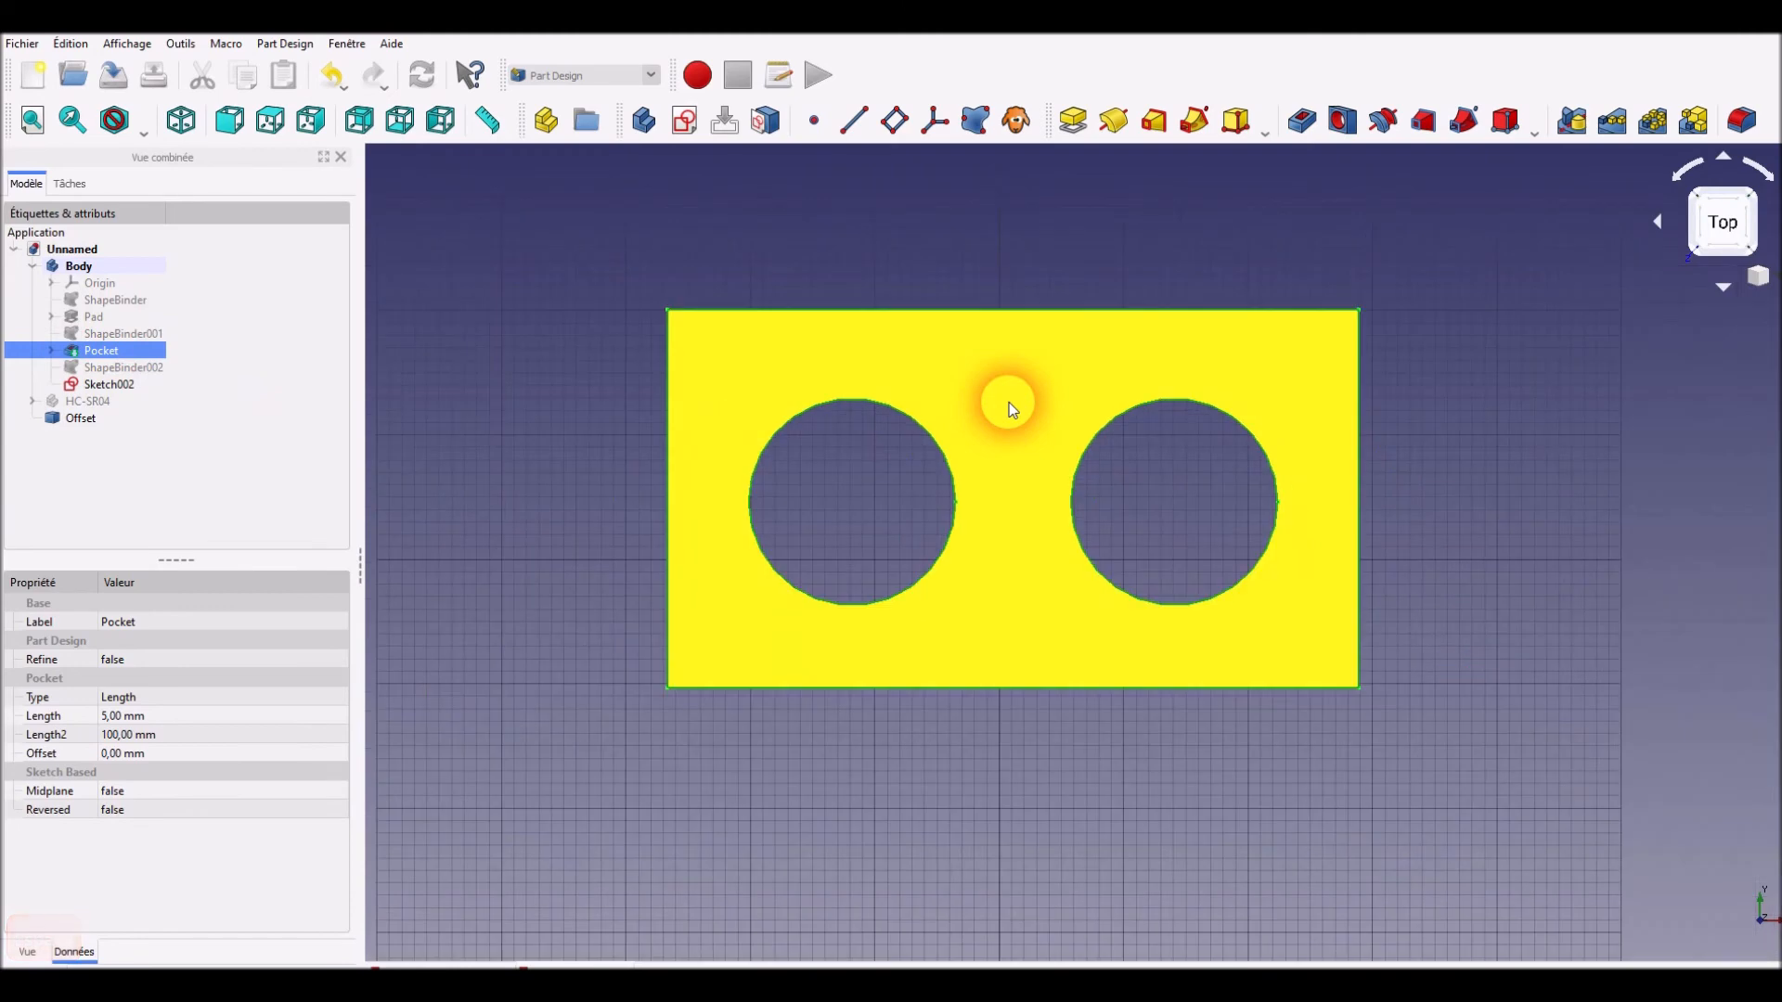
Cut the enlarged oscillator outline through the plate with a reversed Pocket, 5 mm long
click(98, 386)
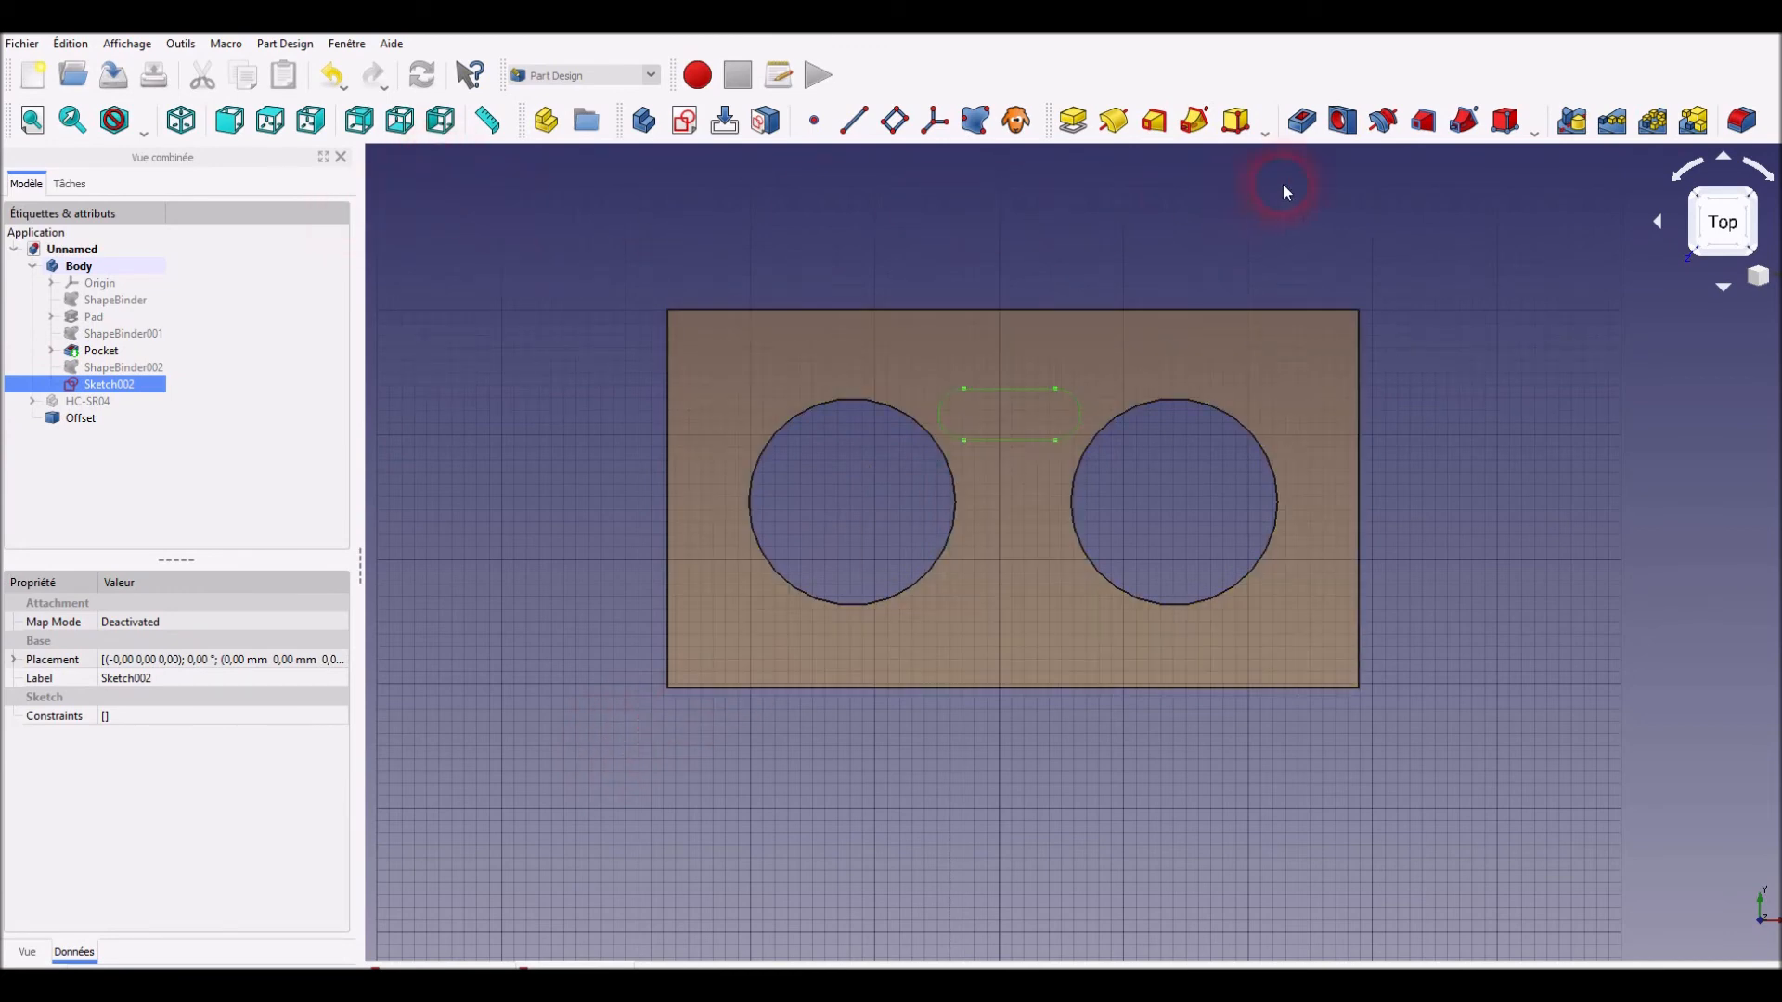
click(1305, 121)
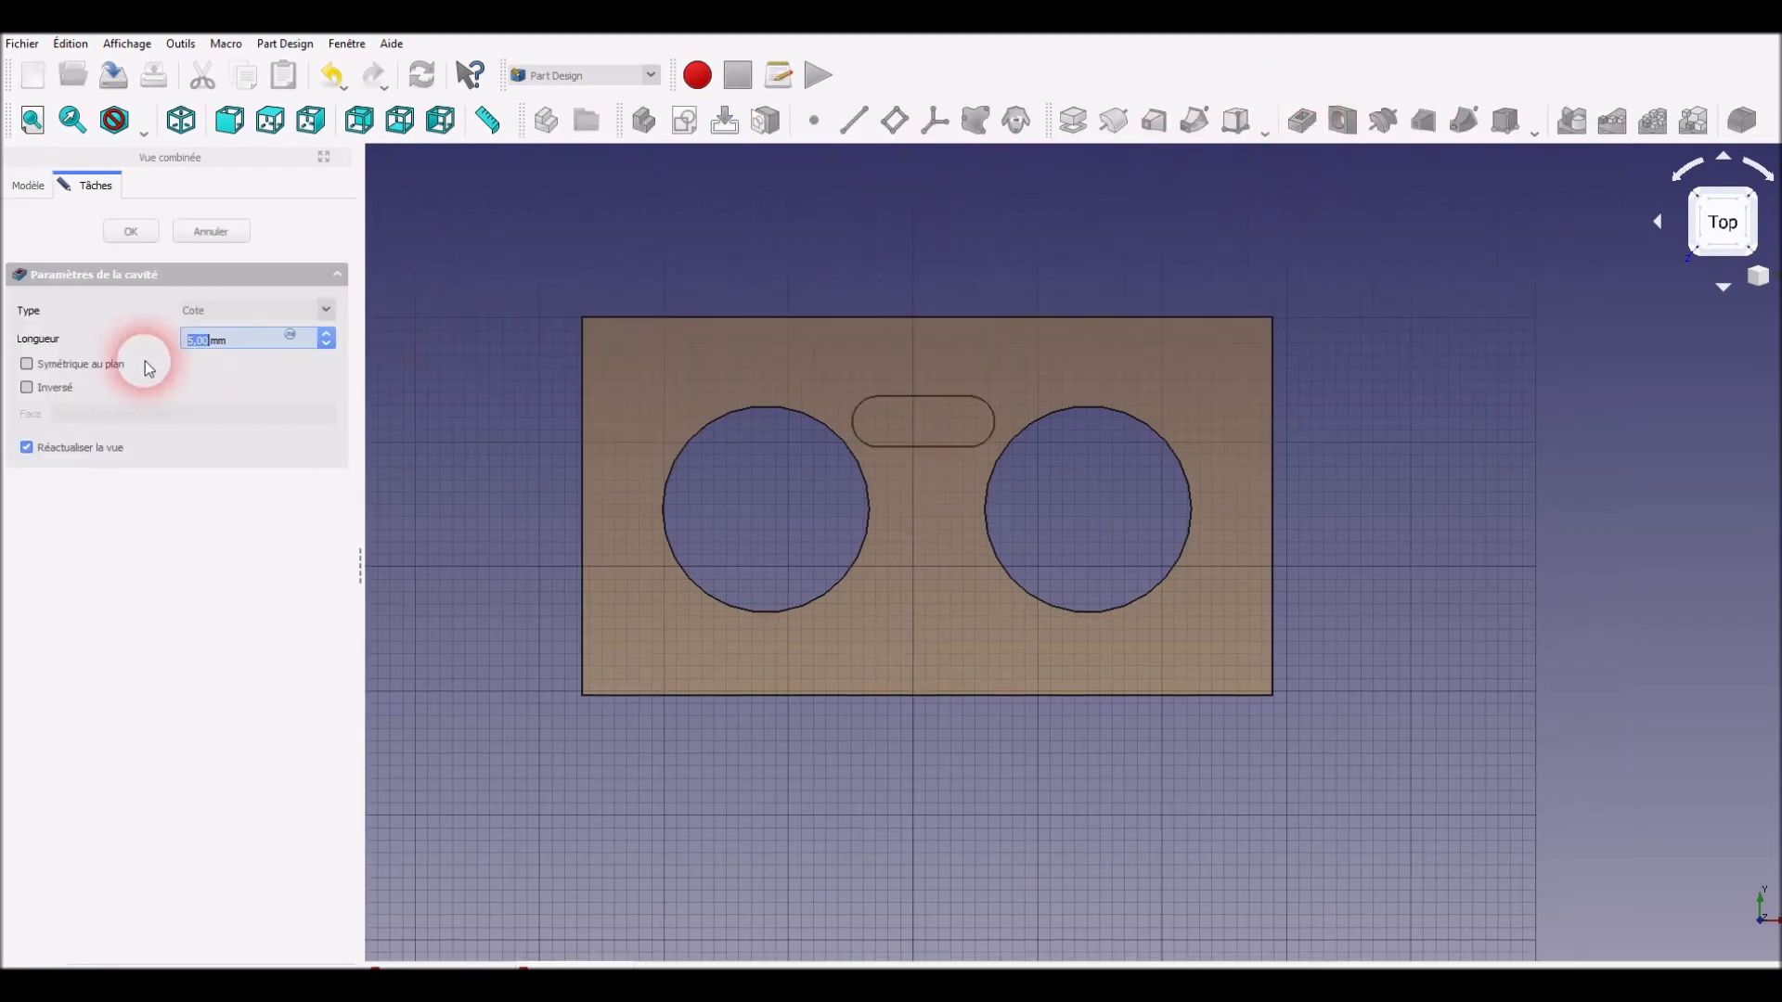
click(47, 389)
click(133, 232)
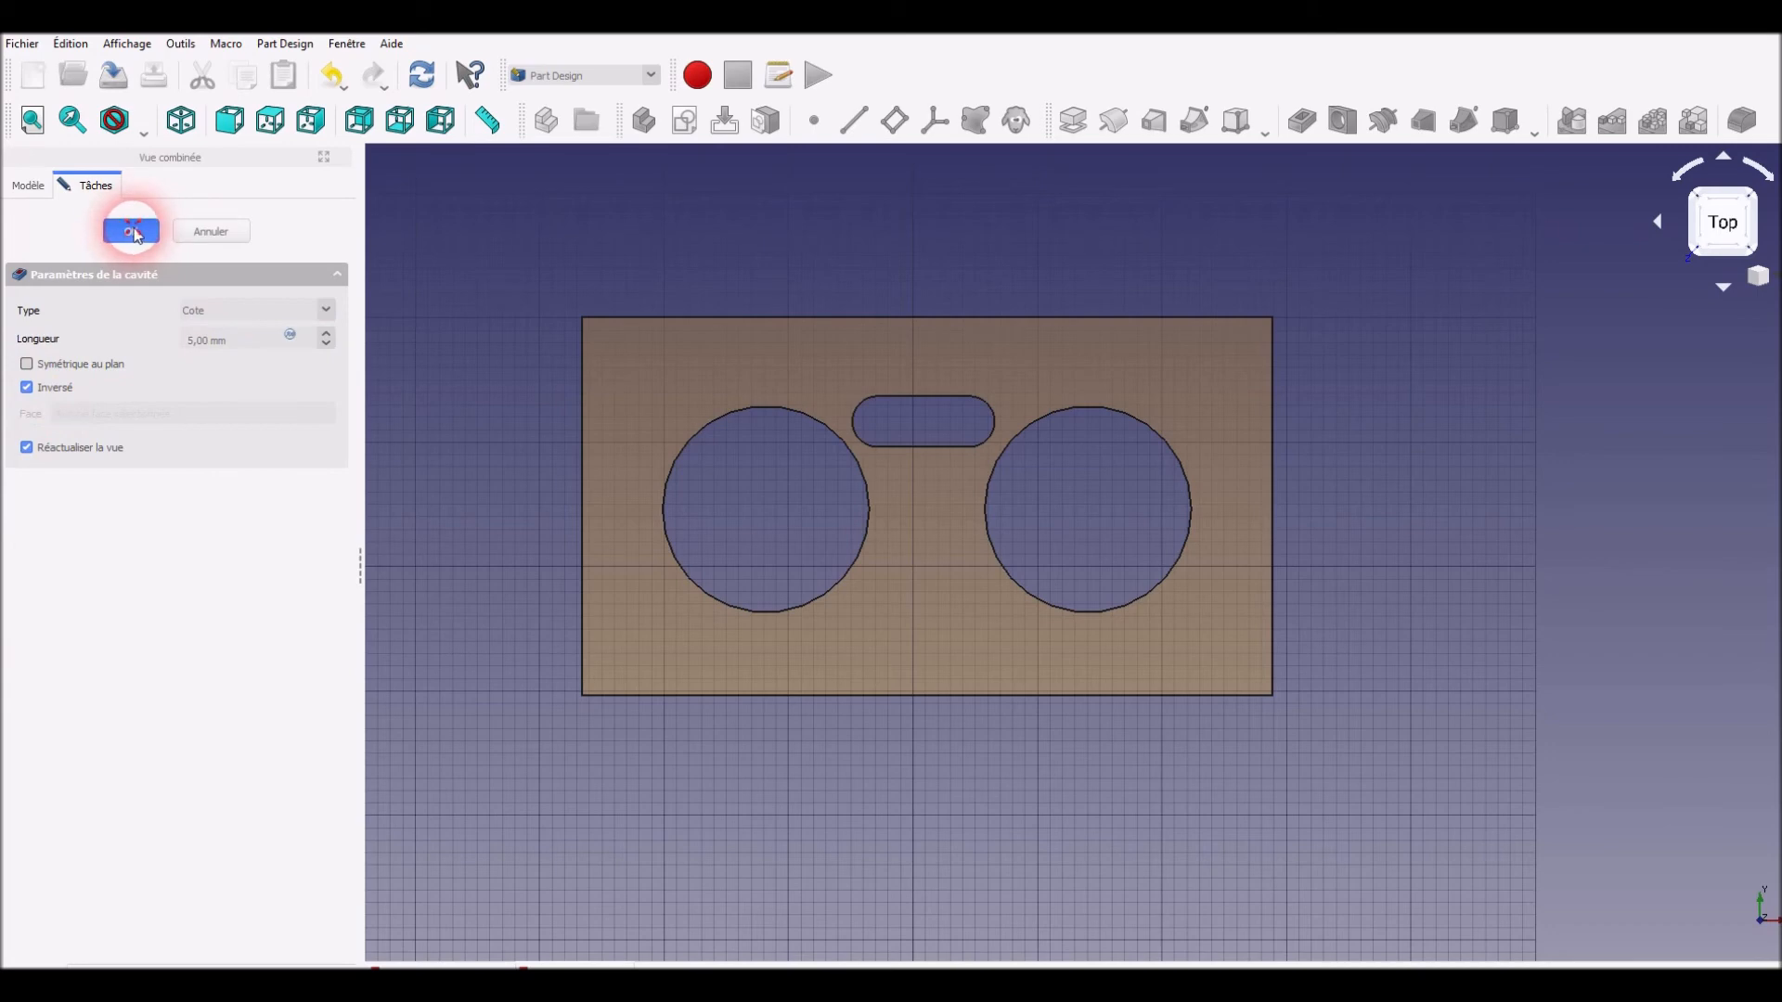
Show the HC-SR04 model with the plate and examine how the oscillator and transducers fit their openings from above
click(86, 400)
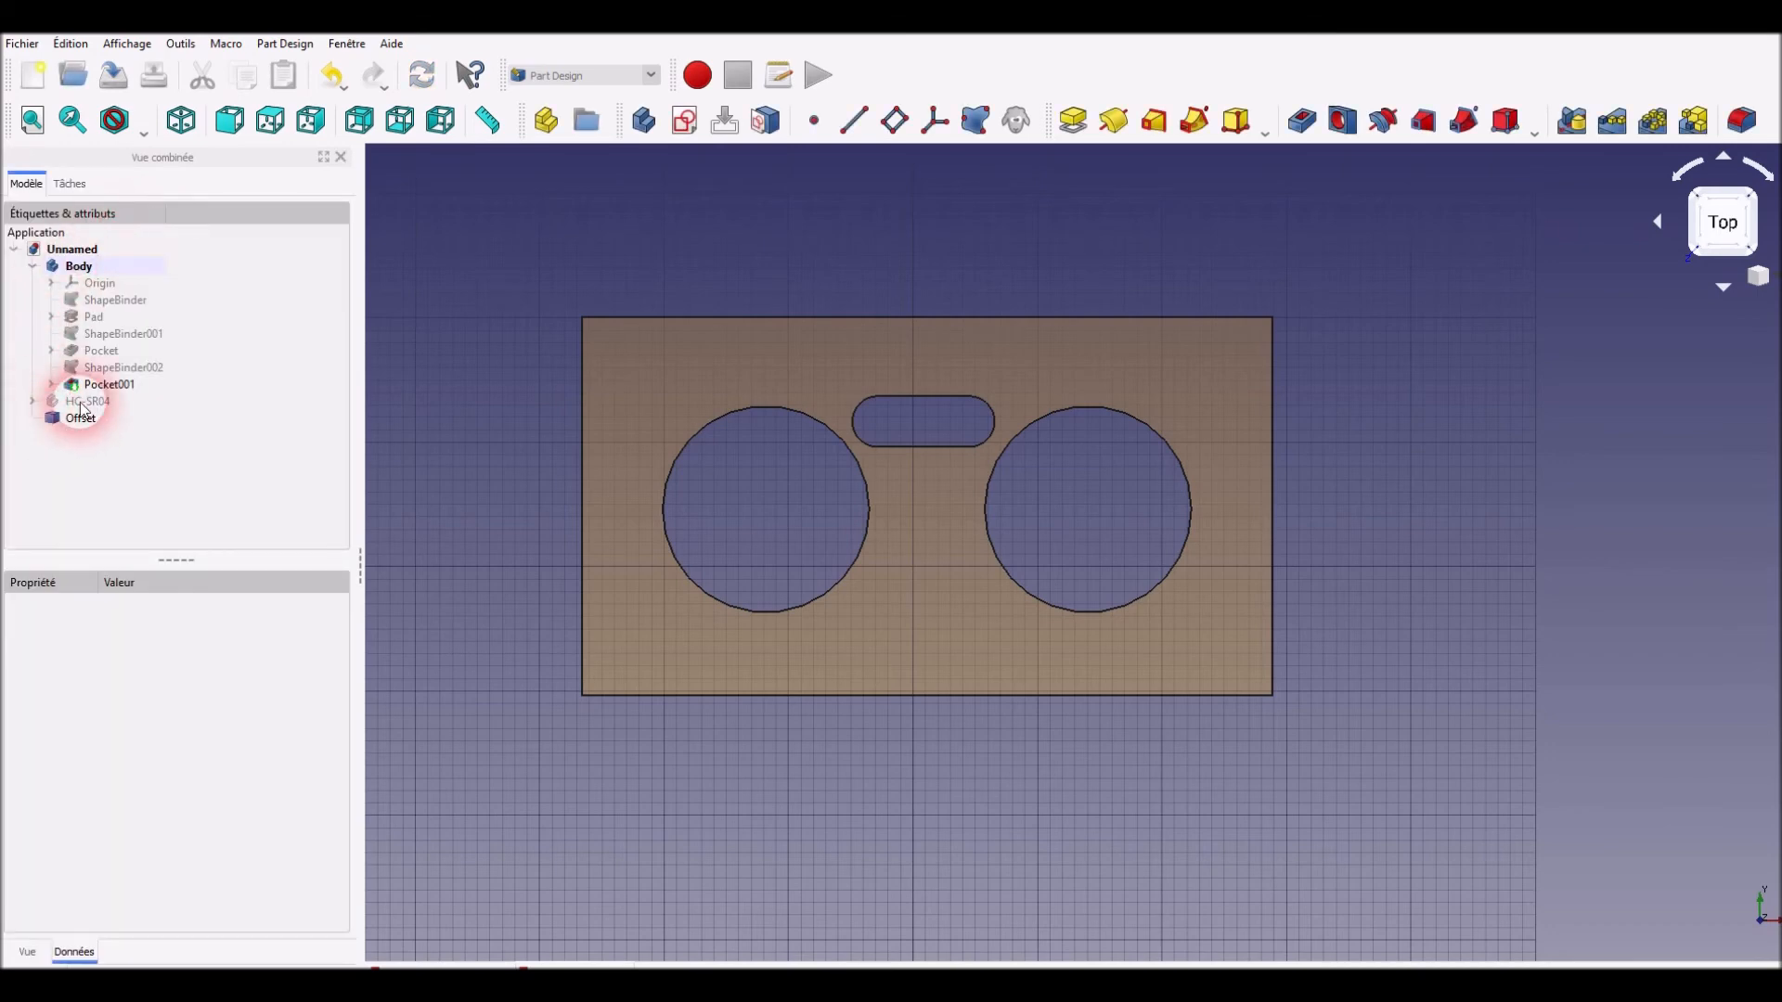
key(space)
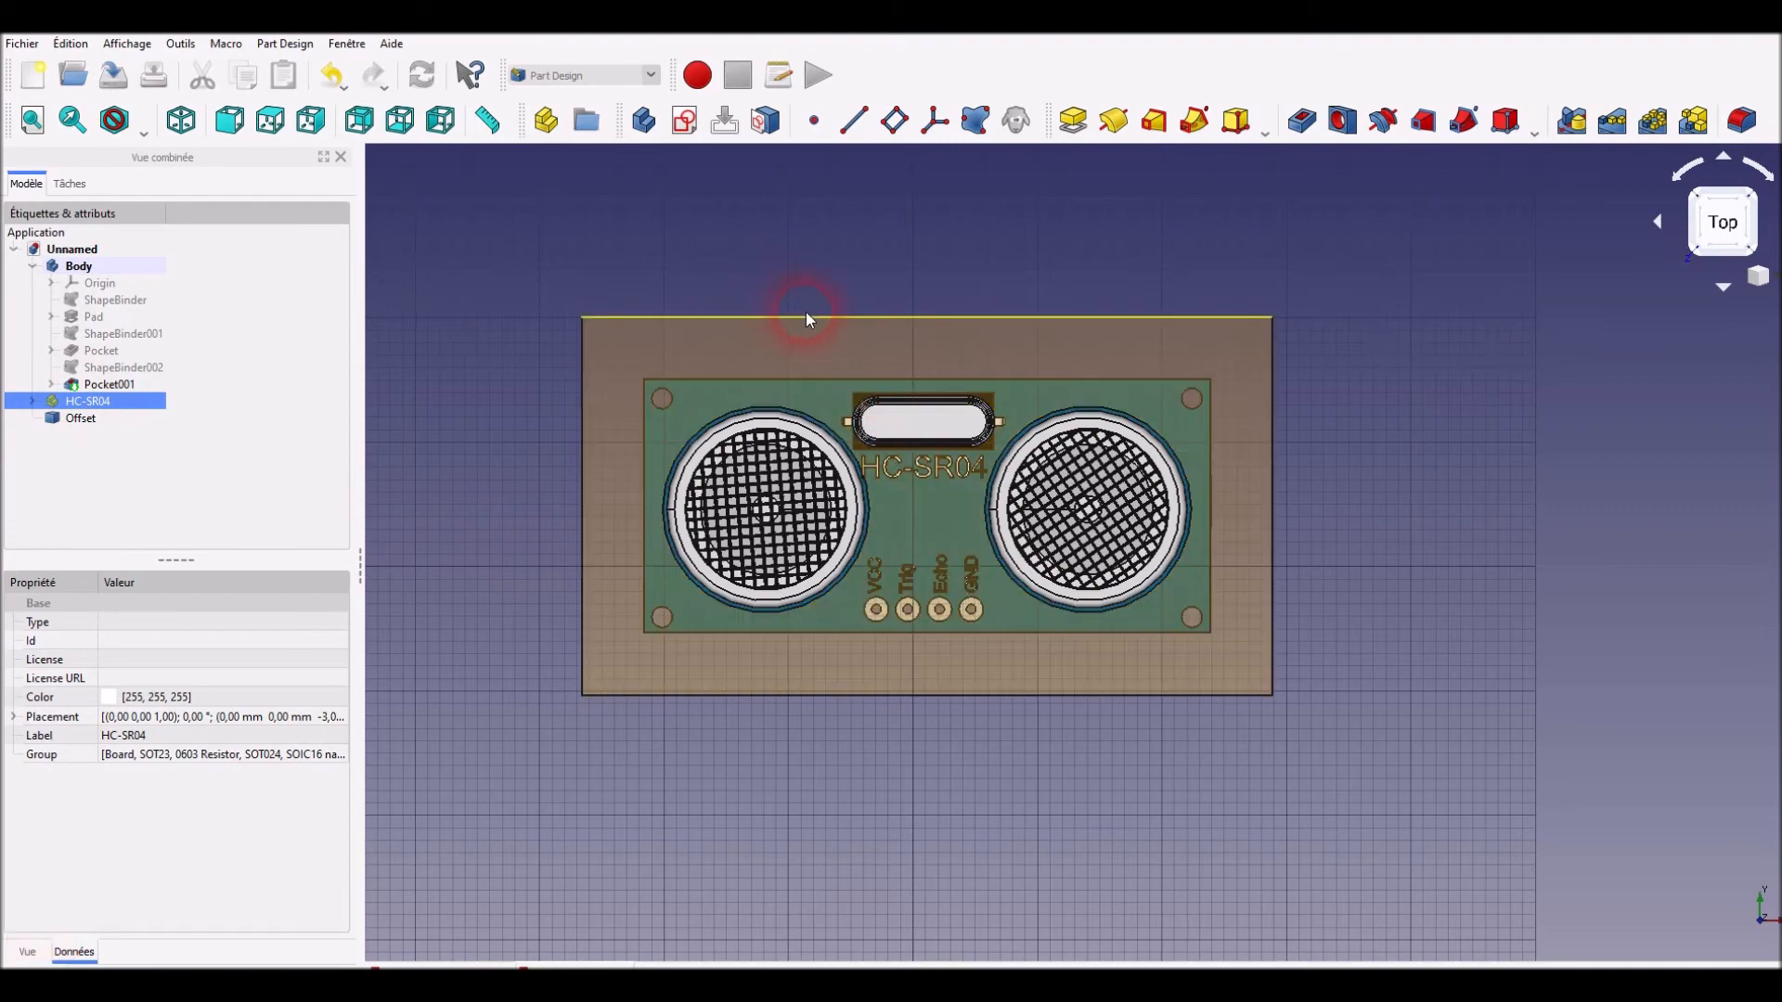
key(space)
scroll(928, 360, up, 3)
click(917, 738)
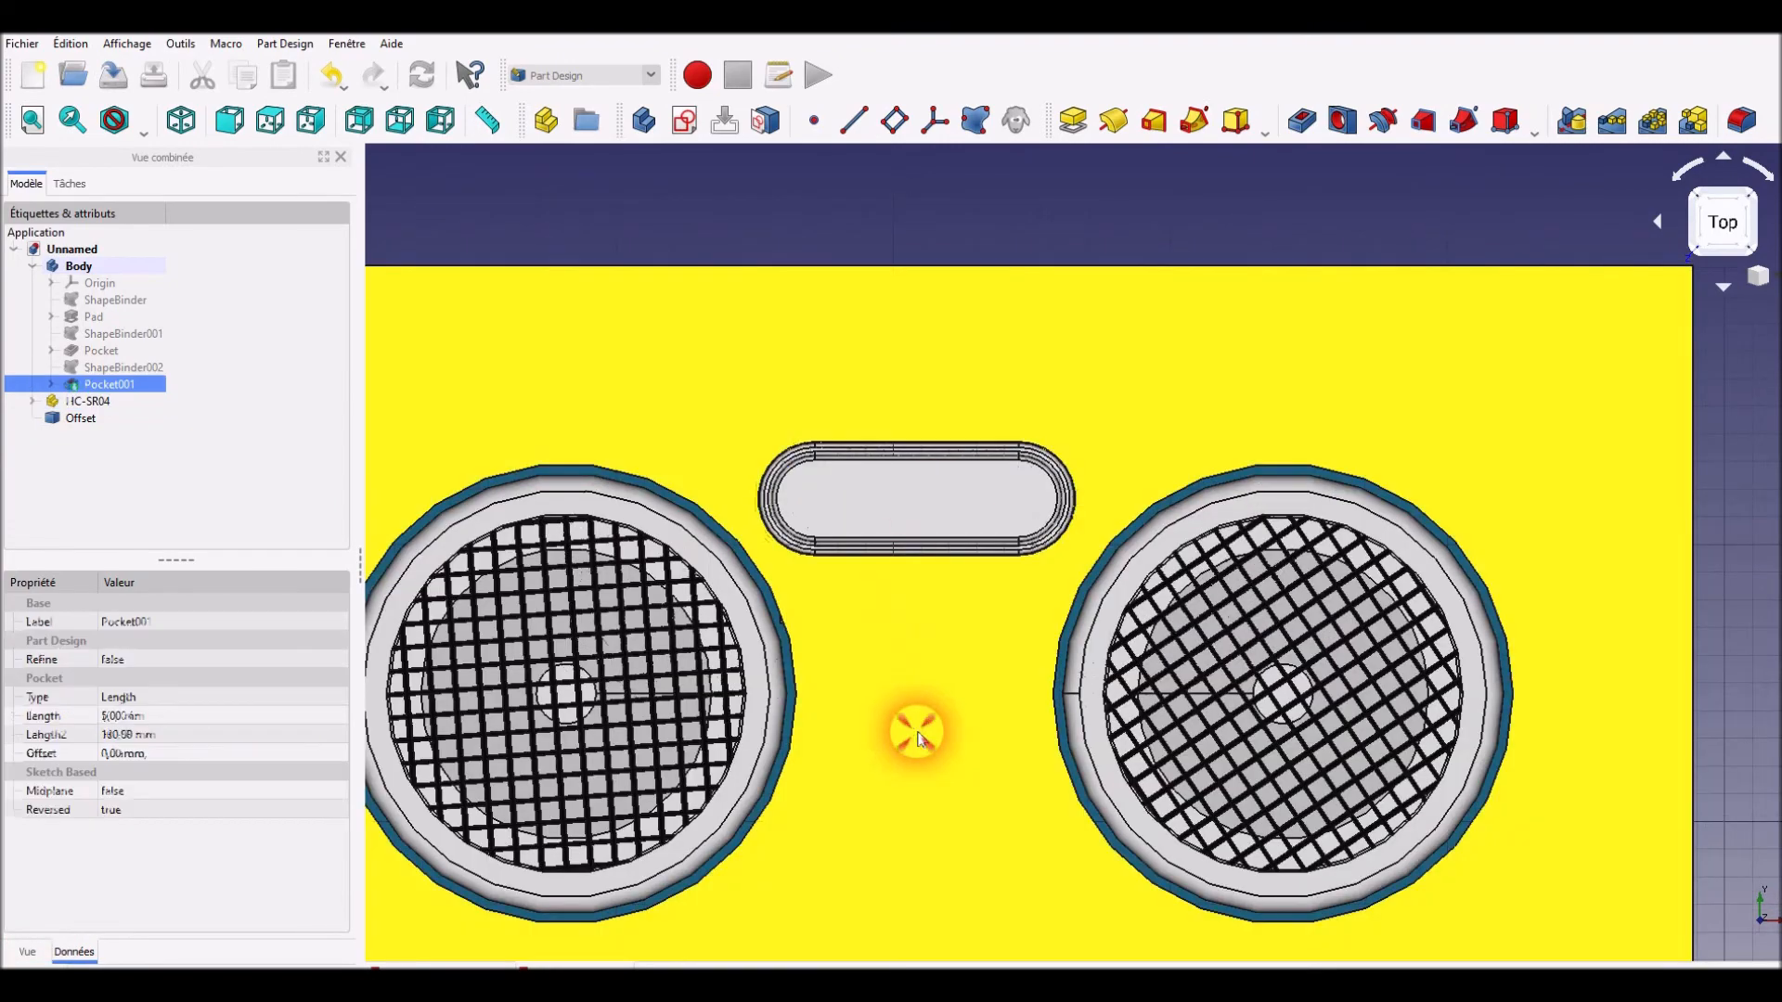
click(957, 222)
click(804, 529)
key(space)
Inspect the clearance around the oscillator and both transducers from several oblique angles
middle_drag(942, 318, 891, 389)
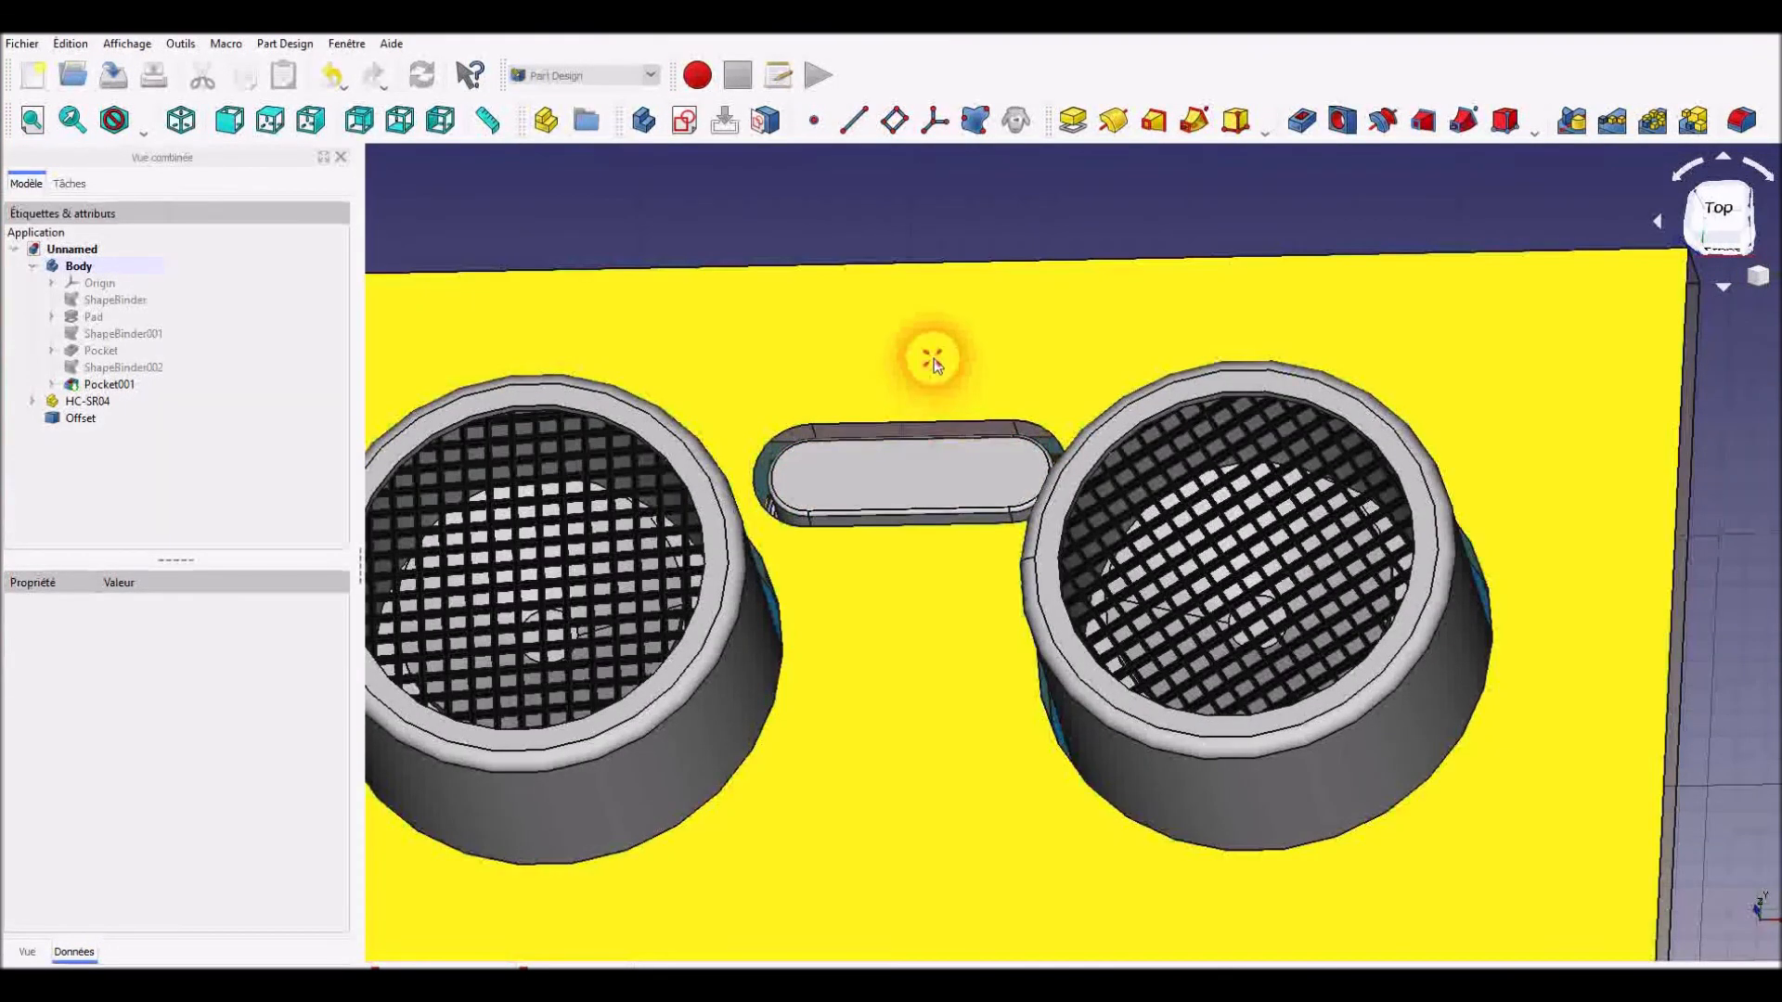
middle_drag(927, 358, 989, 464)
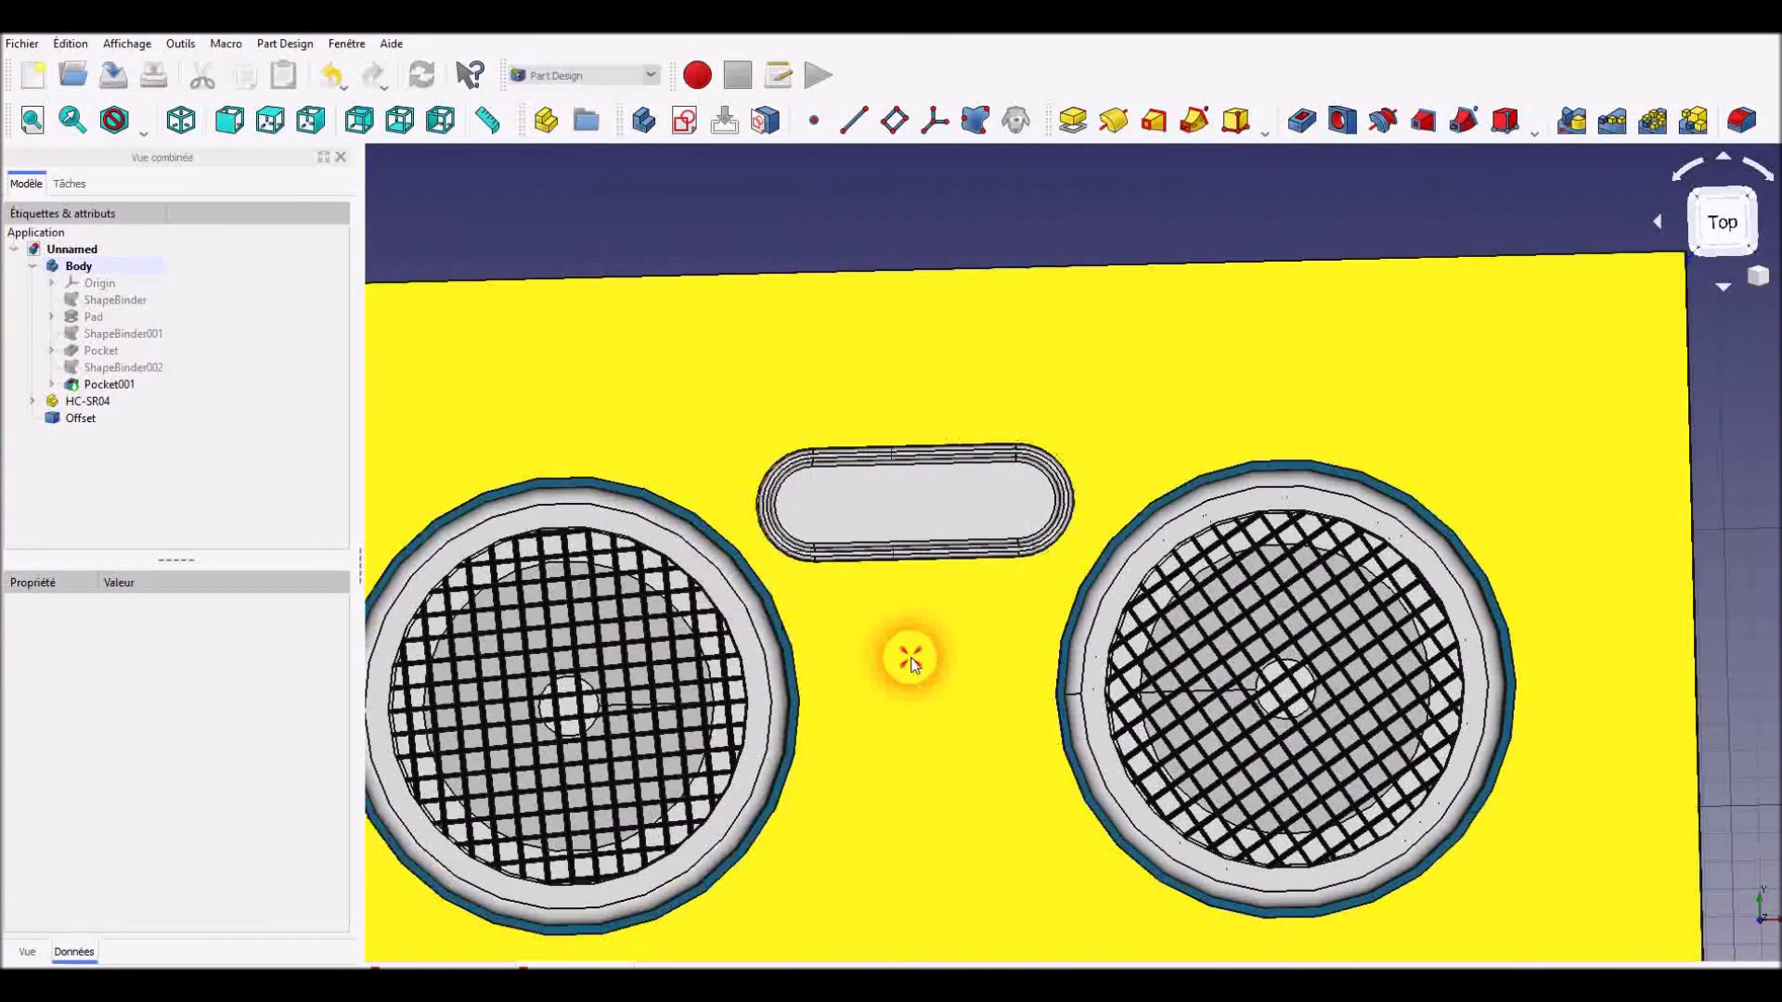
middle_drag(907, 656, 1021, 585)
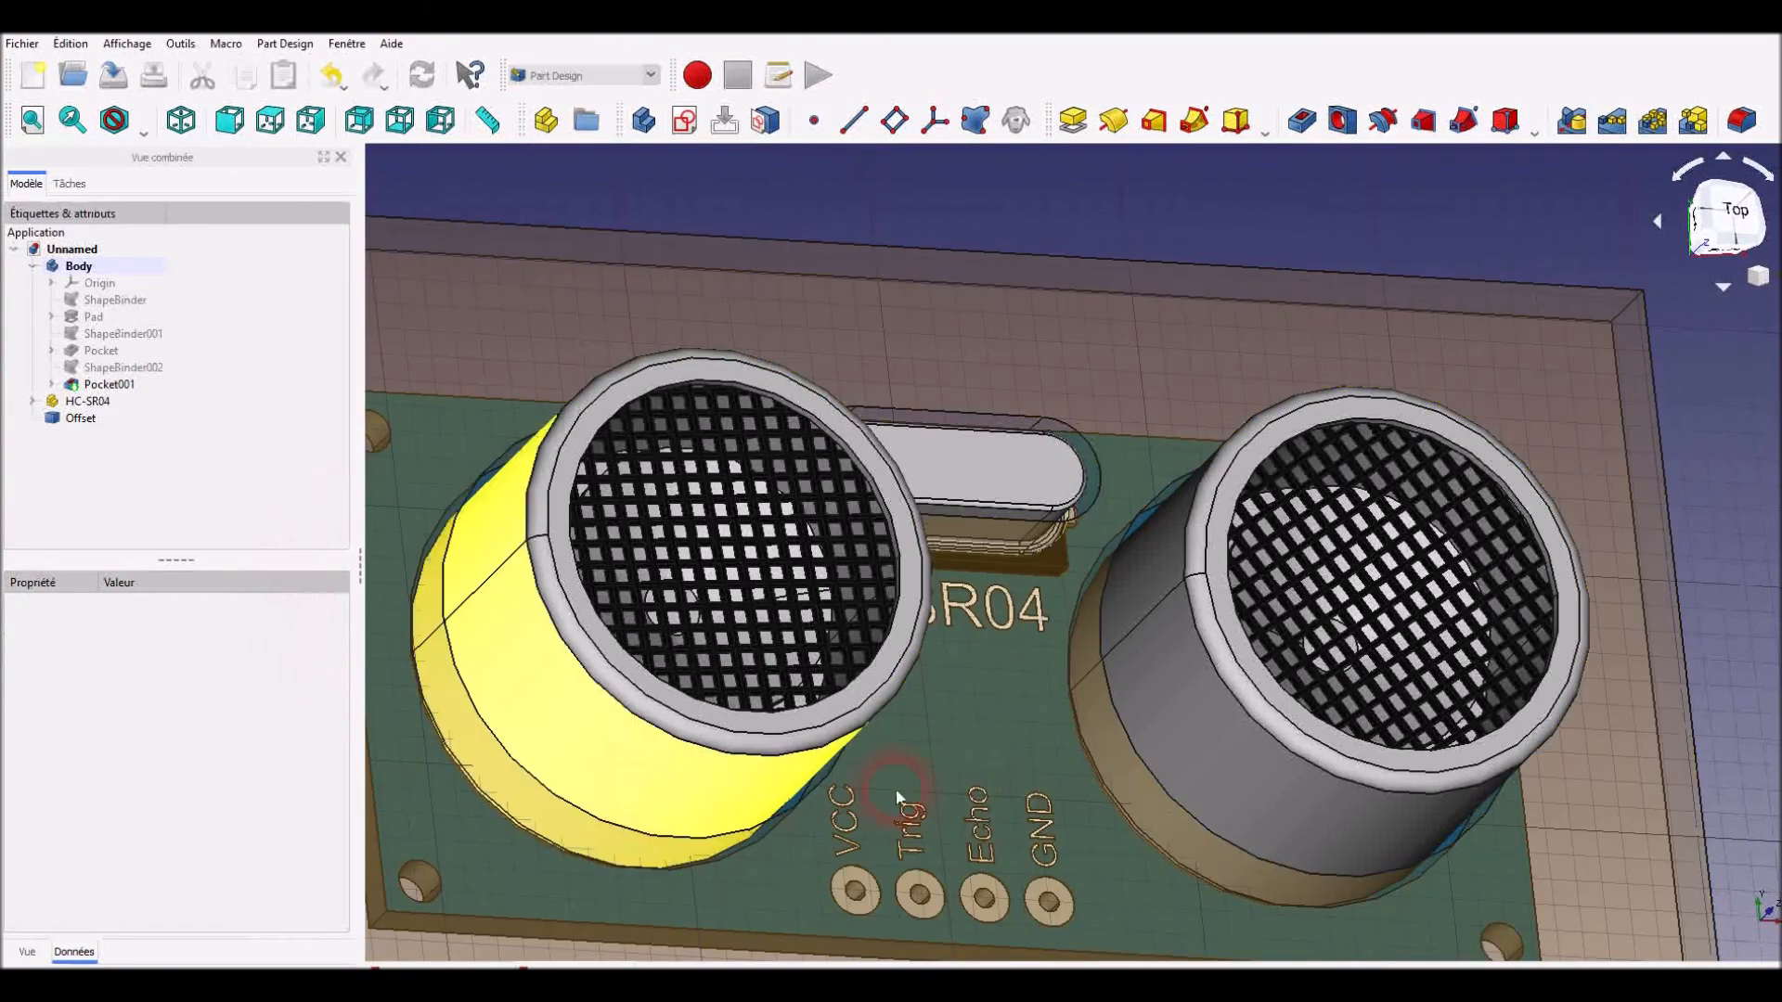
click(1304, 641)
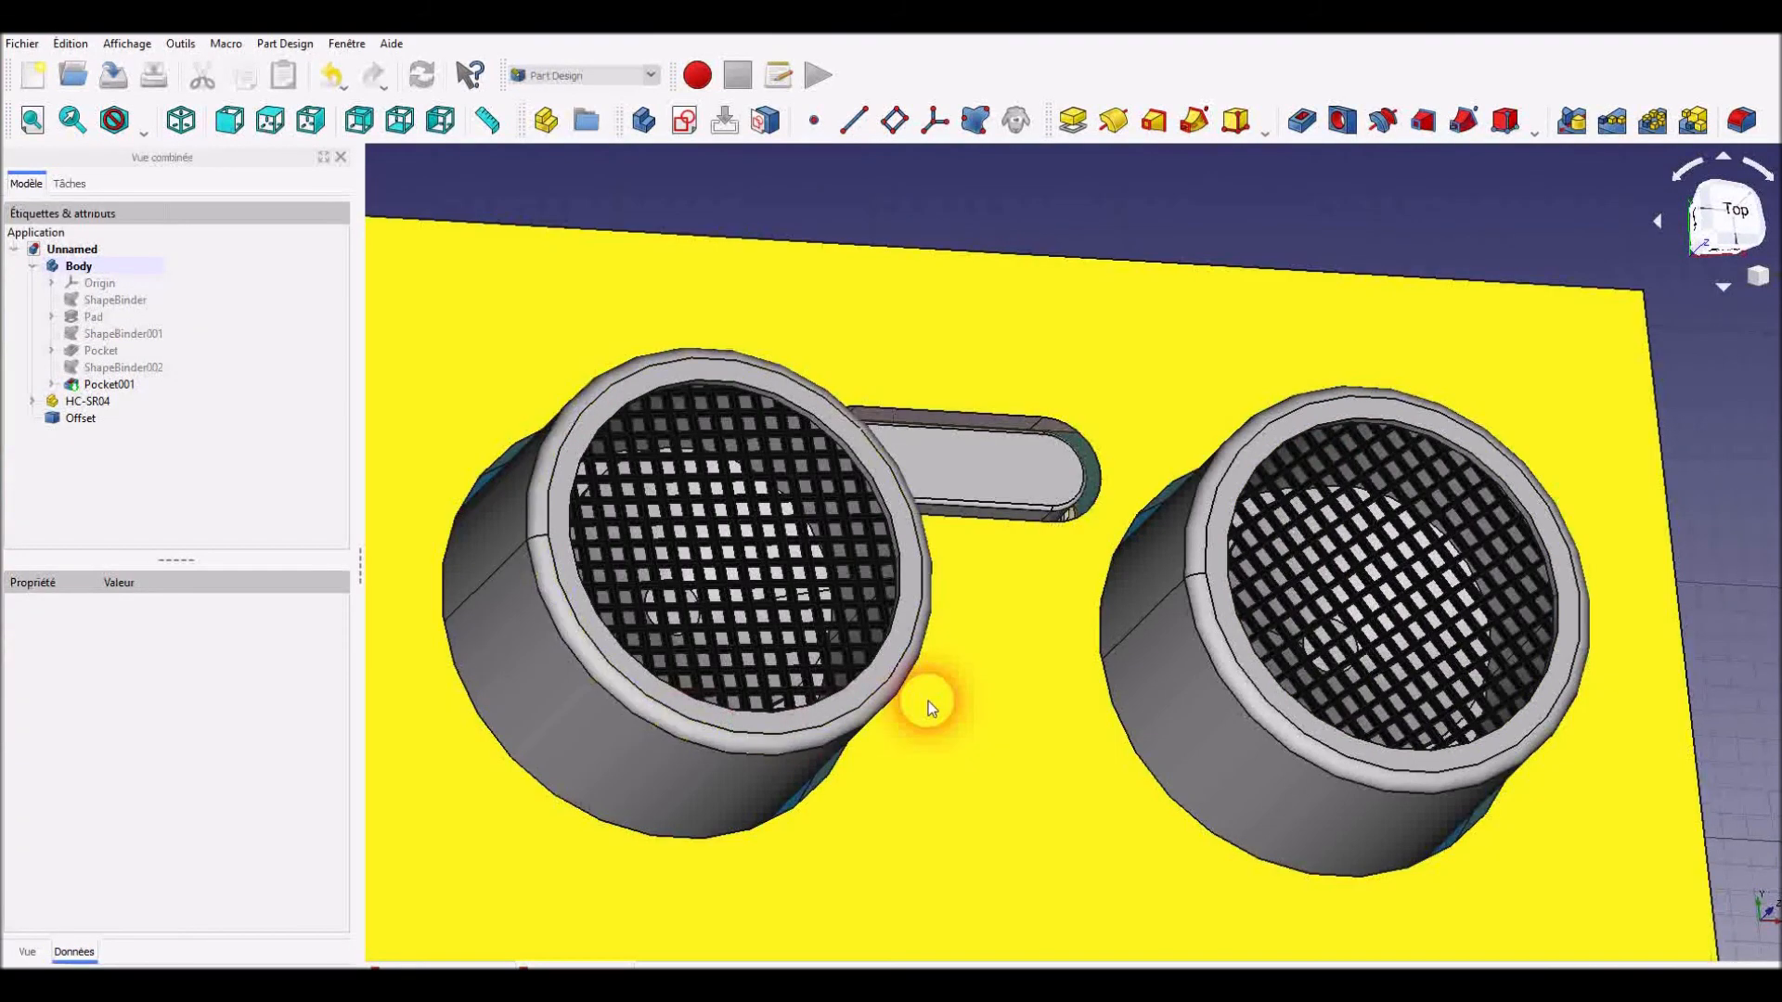
click(1344, 663)
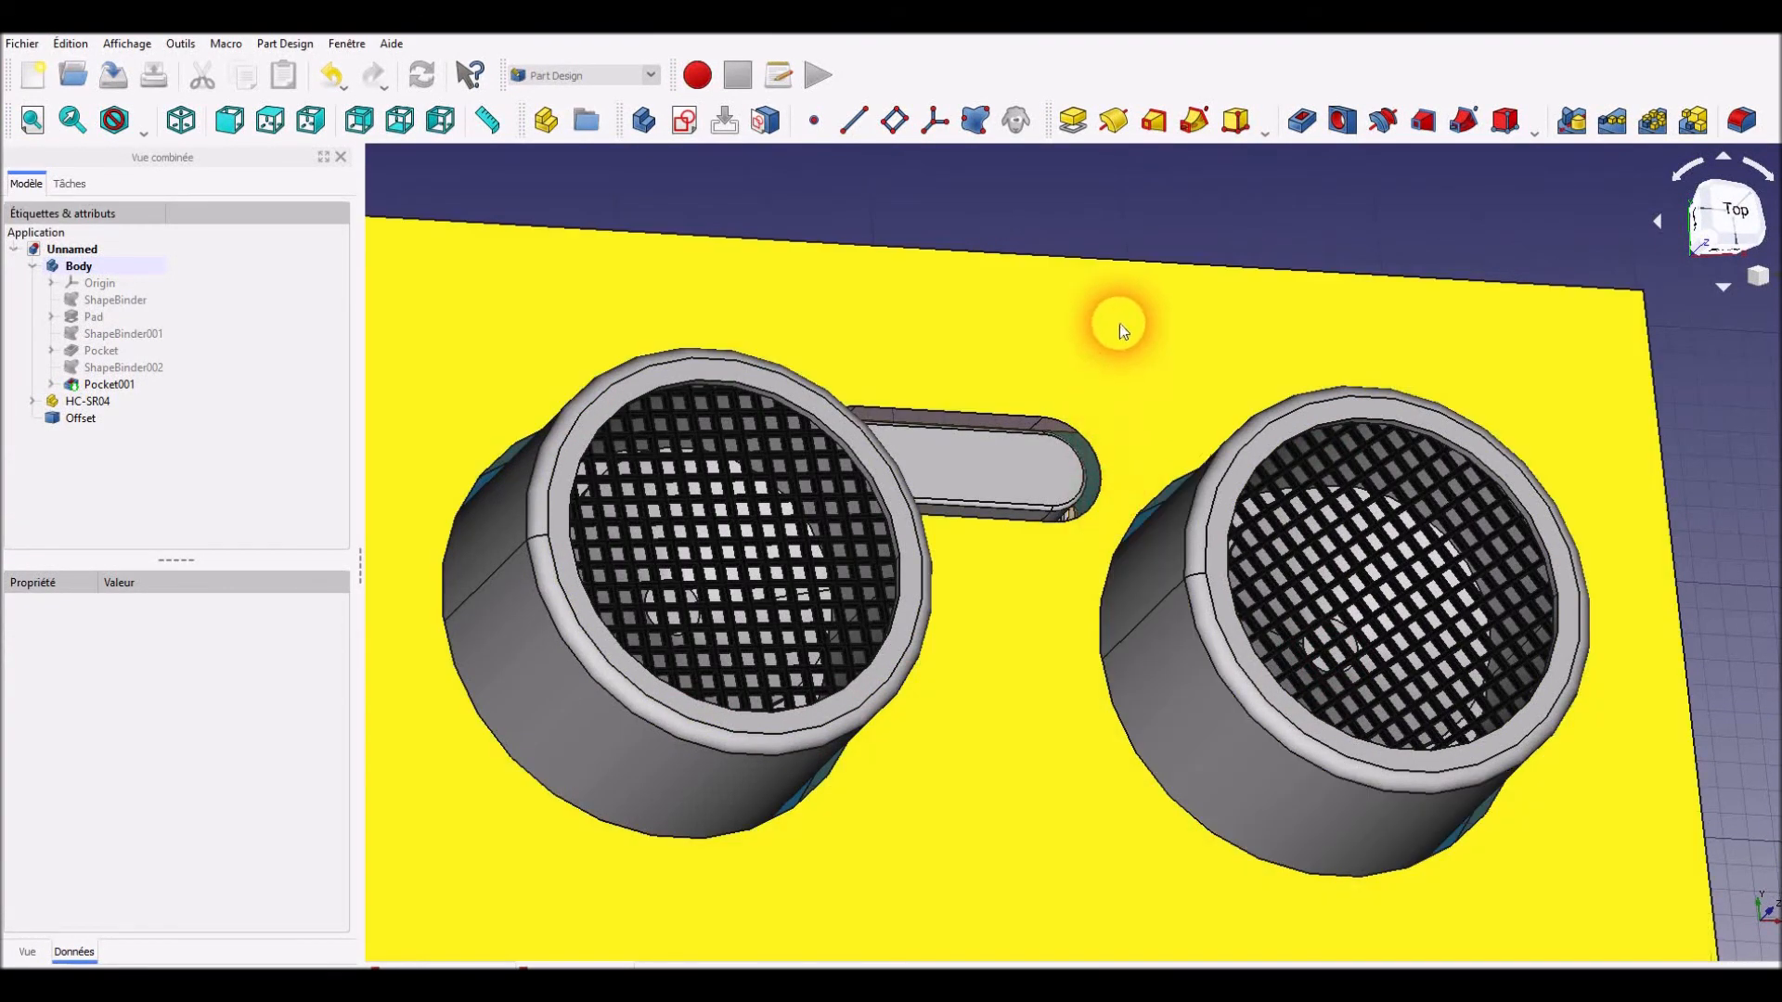
middle_drag(1120, 323, 1074, 389)
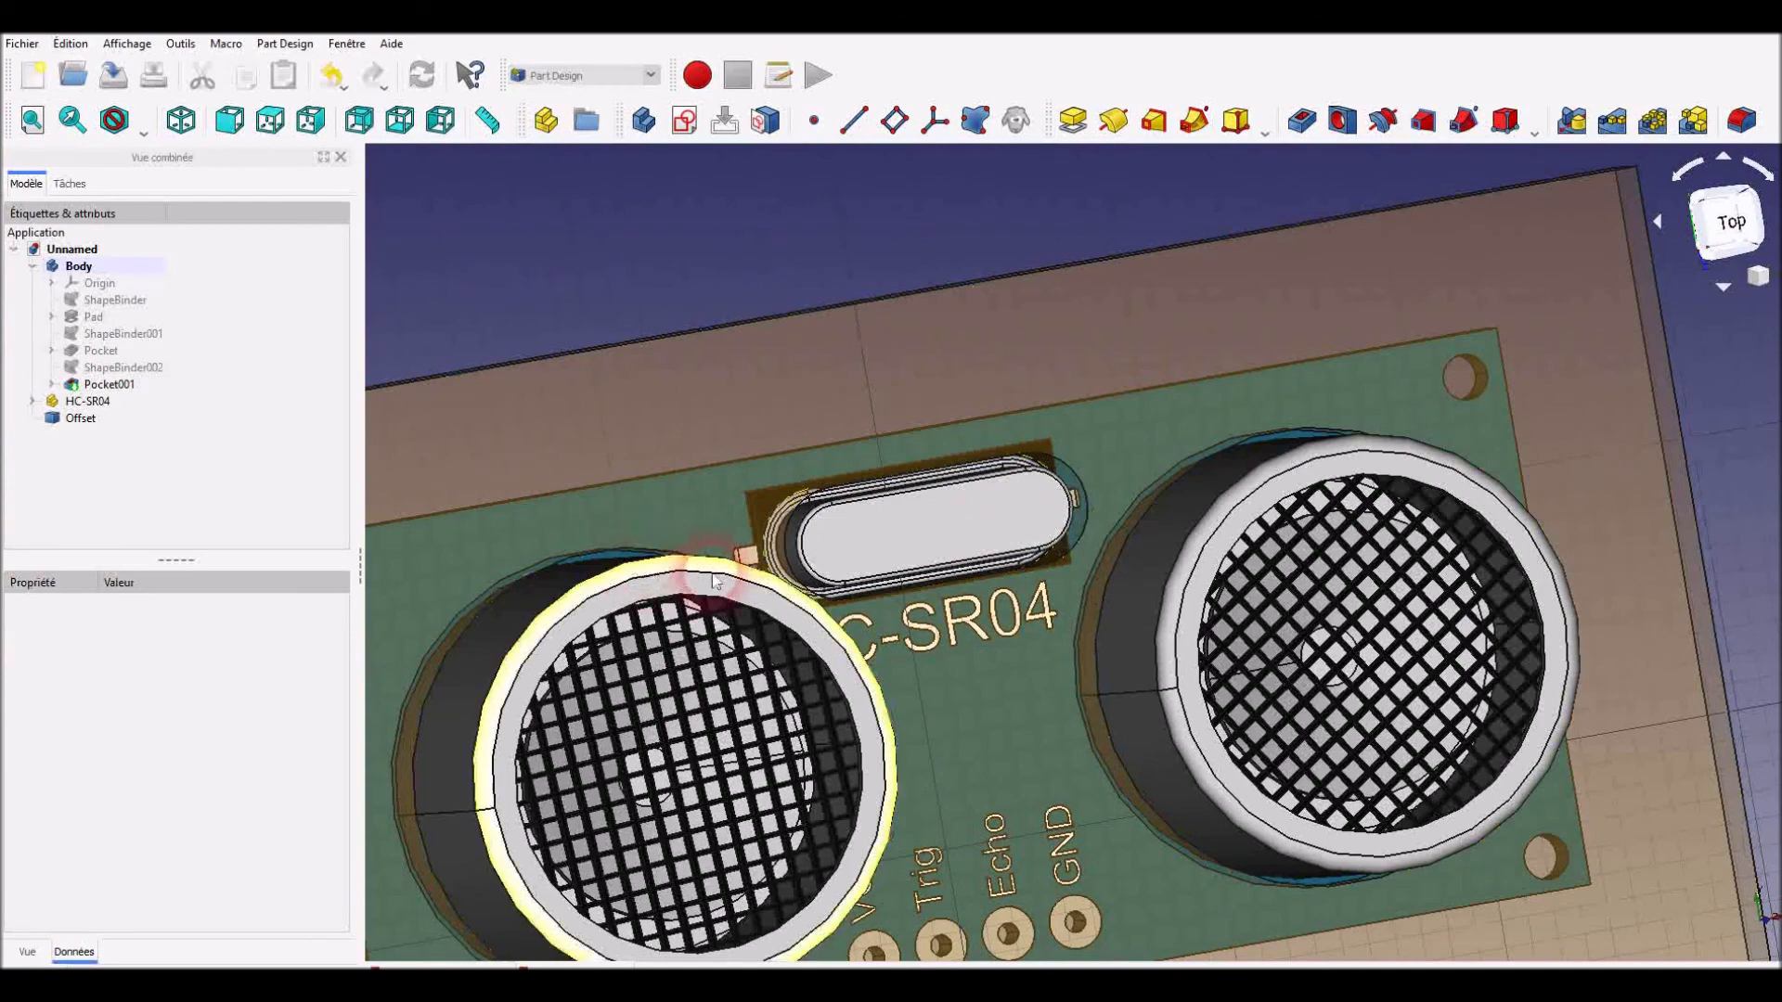
click(954, 589)
key(space)
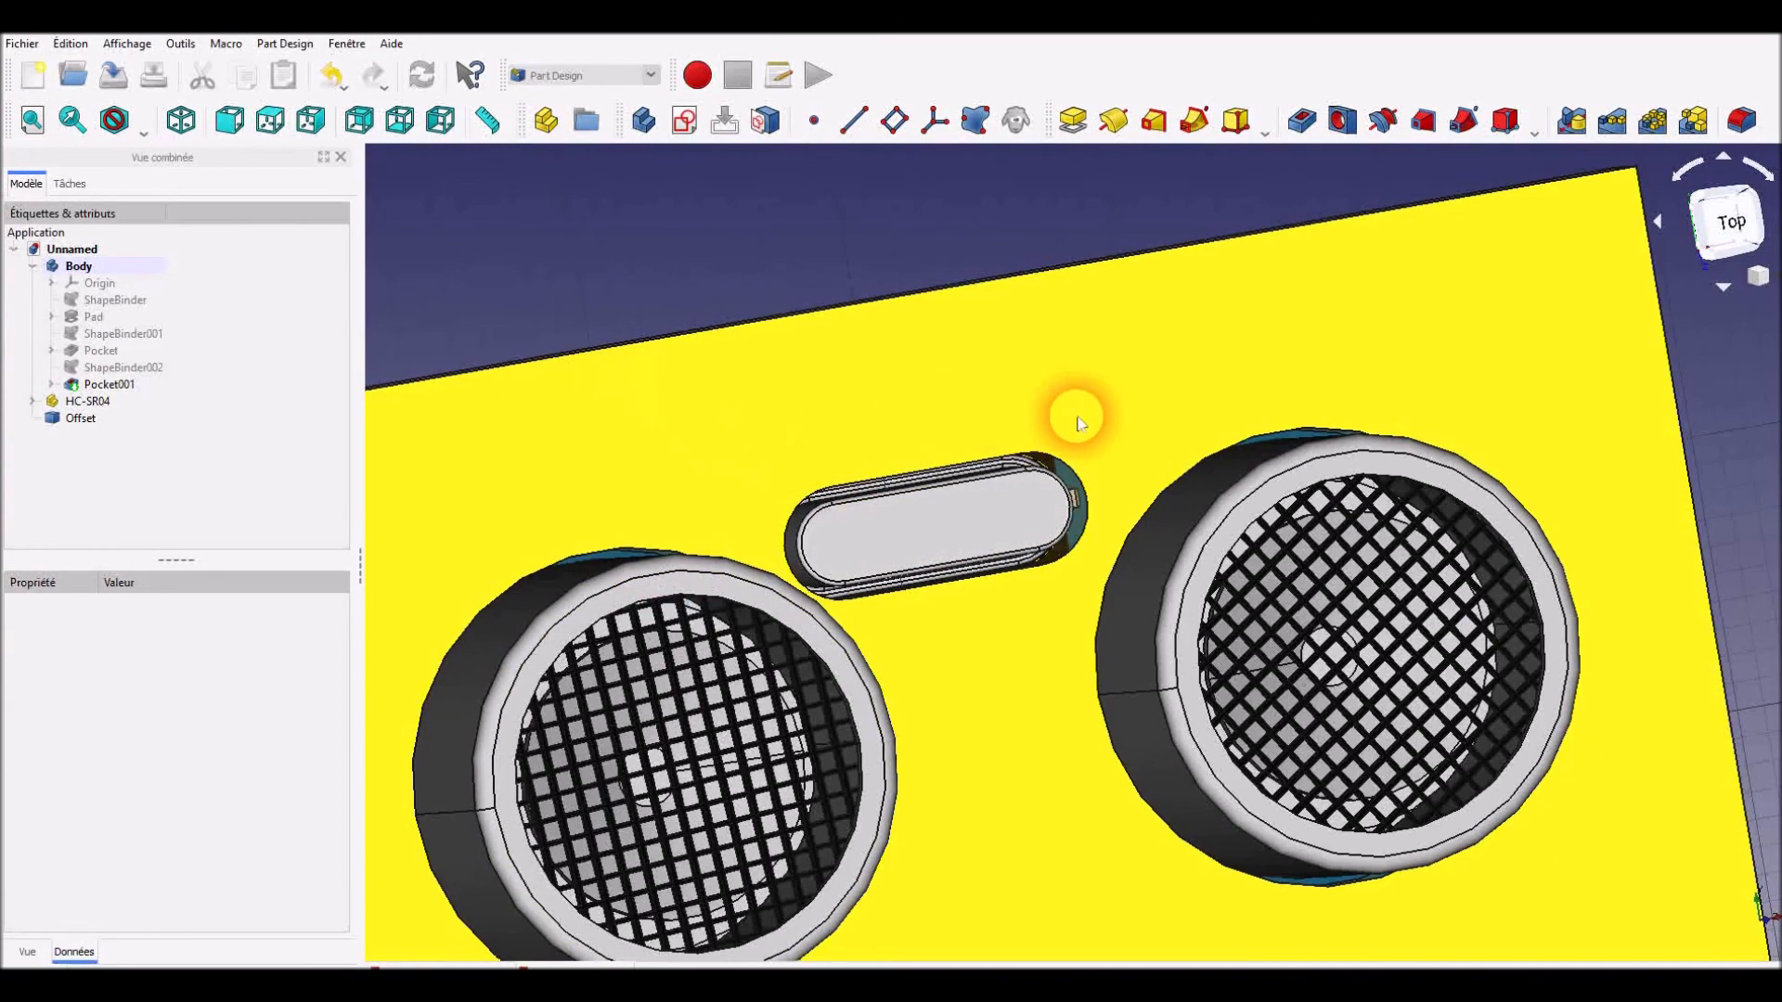
scroll(1030, 561, down, 5)
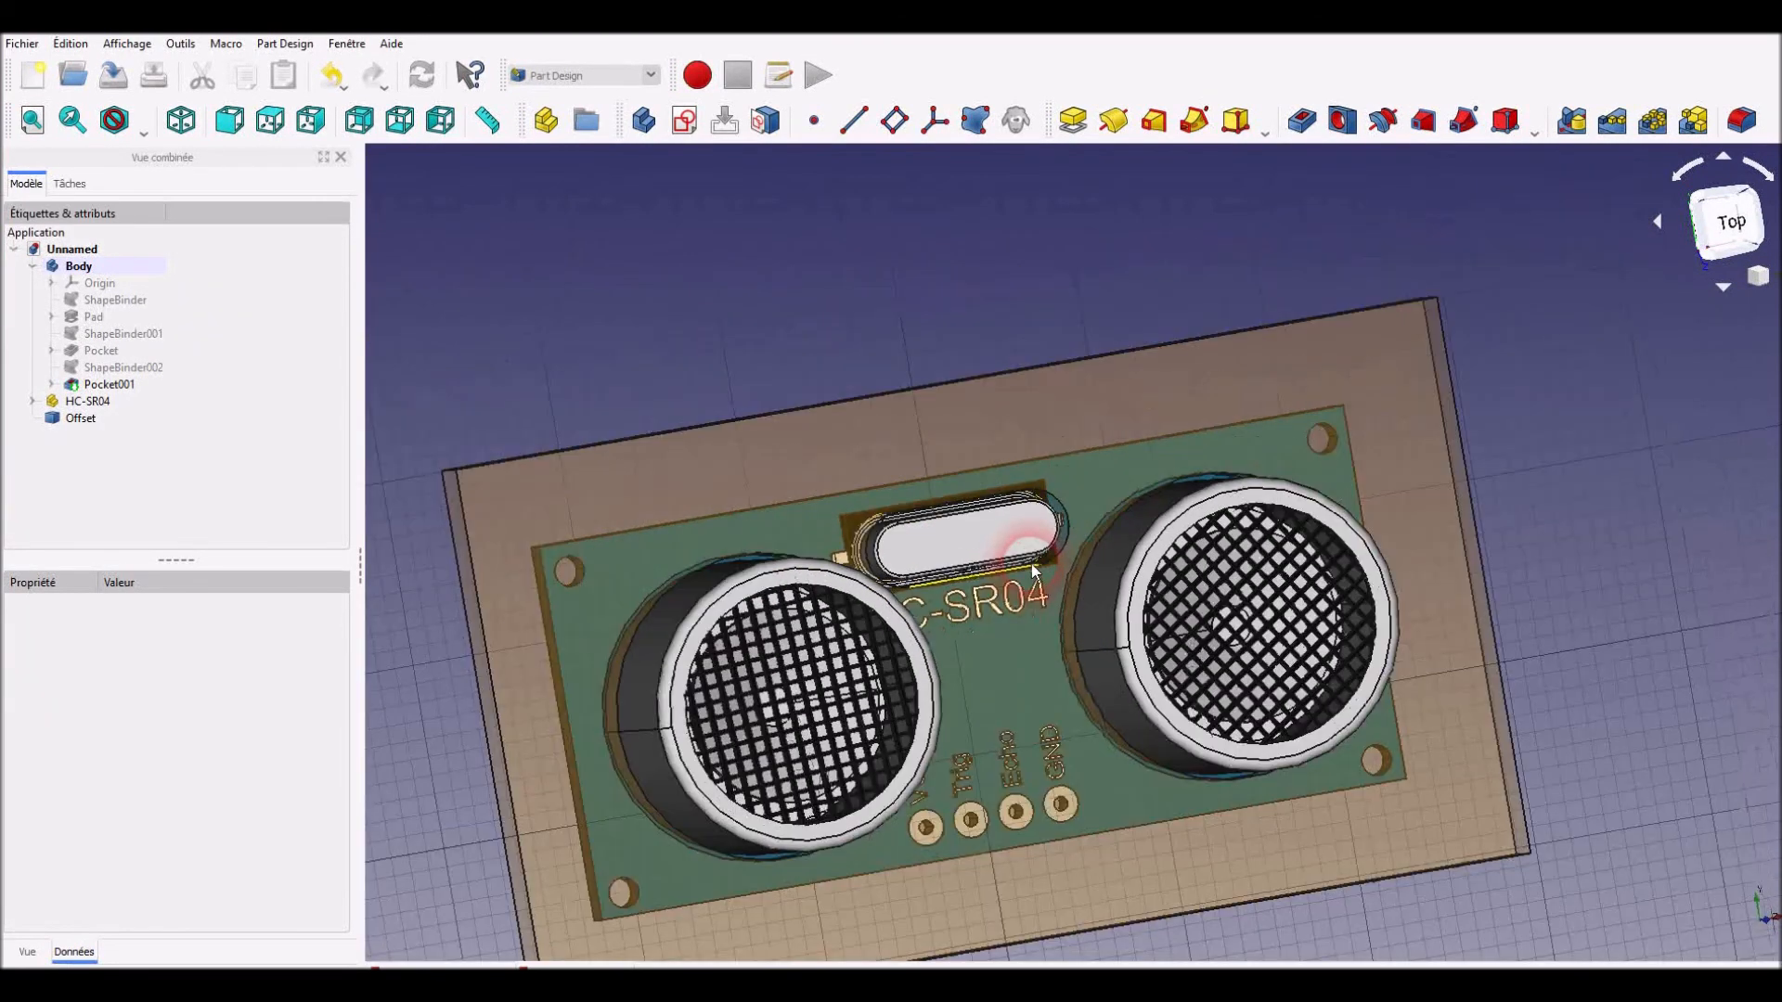
middle_drag(659, 832, 700, 766)
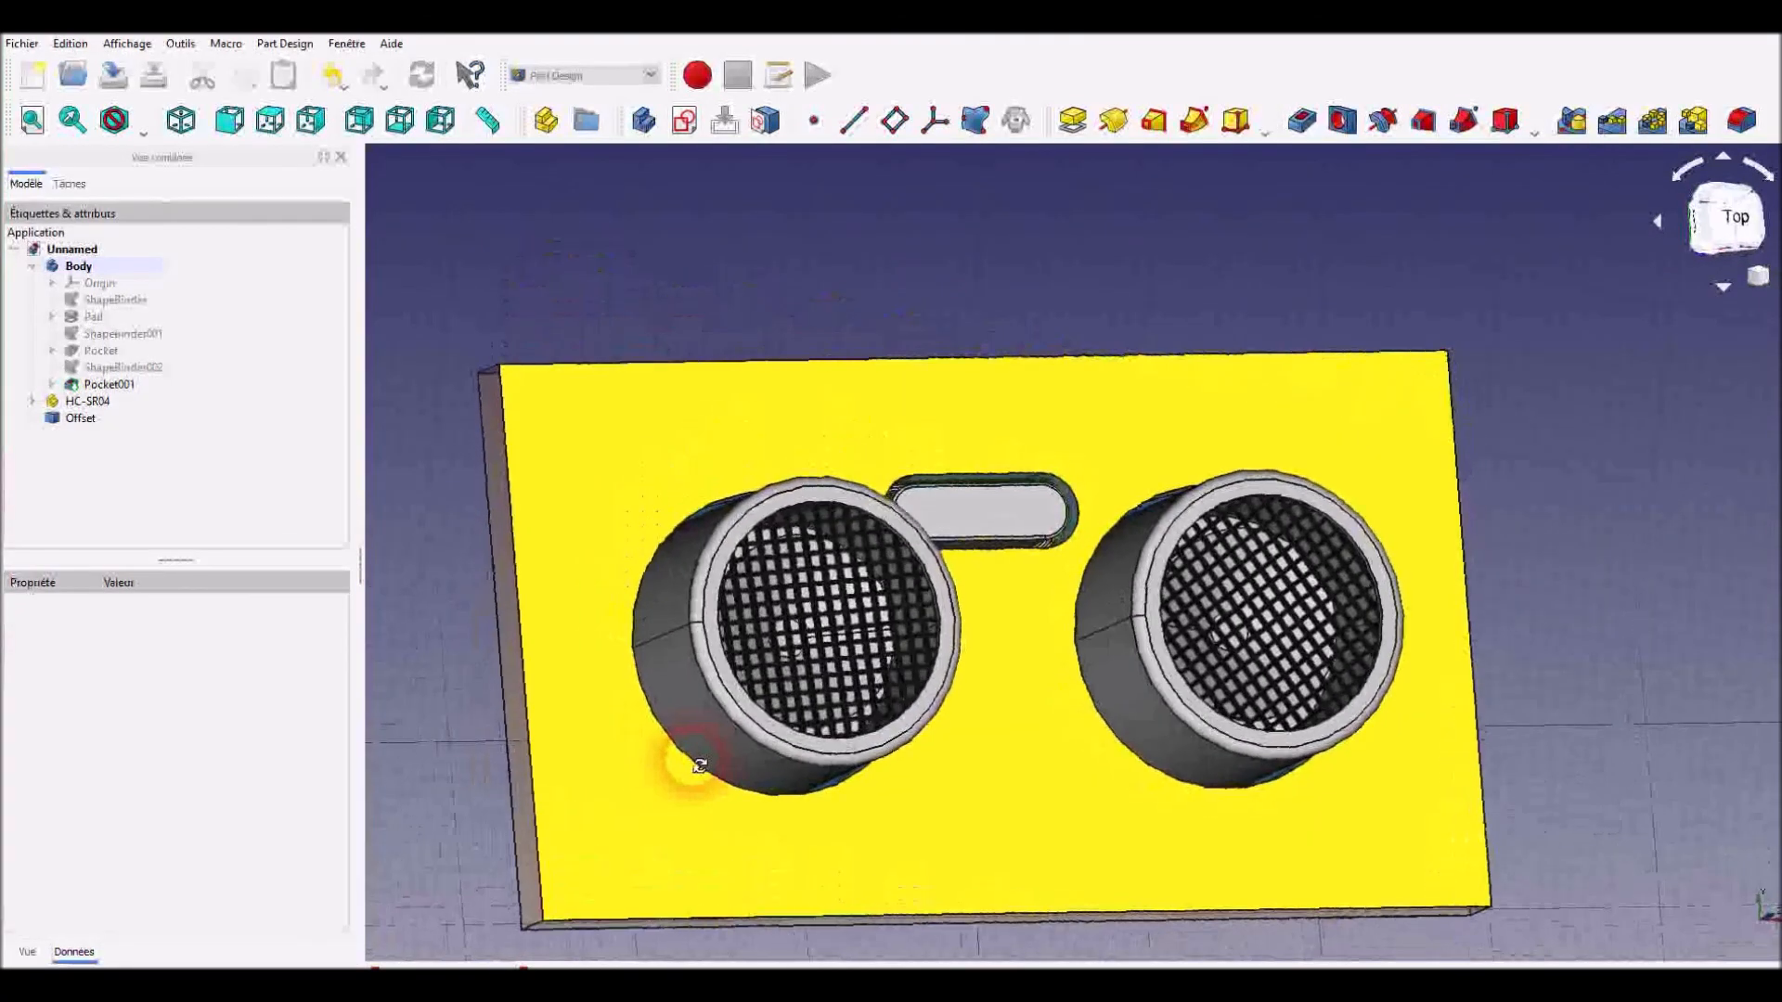
Fillet the plate's two upper corner edges with a 4 mm radius
click(608, 450)
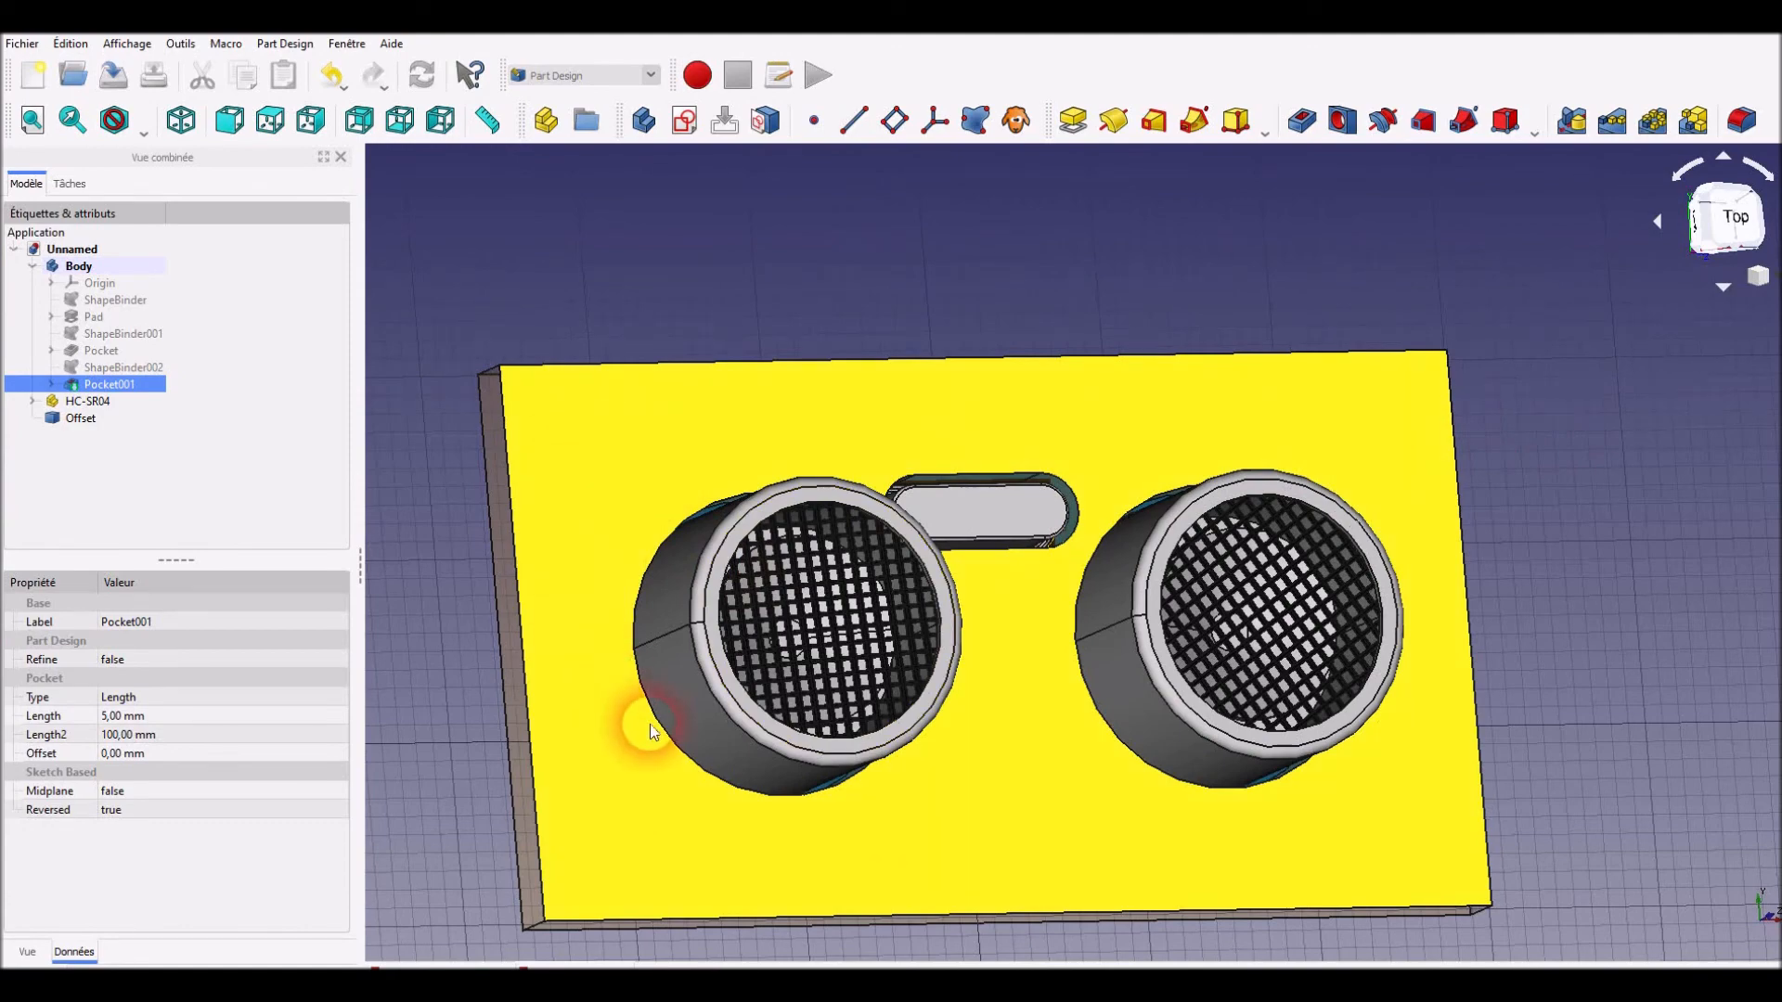
mouse_move(629, 390)
middle_down()
mouse_move(779, 449)
mouse_move(1117, 418)
mouse_move(954, 315)
mouse_move(733, 279)
mouse_move(928, 390)
mouse_move(915, 409)
mouse_move(816, 418)
middle_up()
click(818, 510)
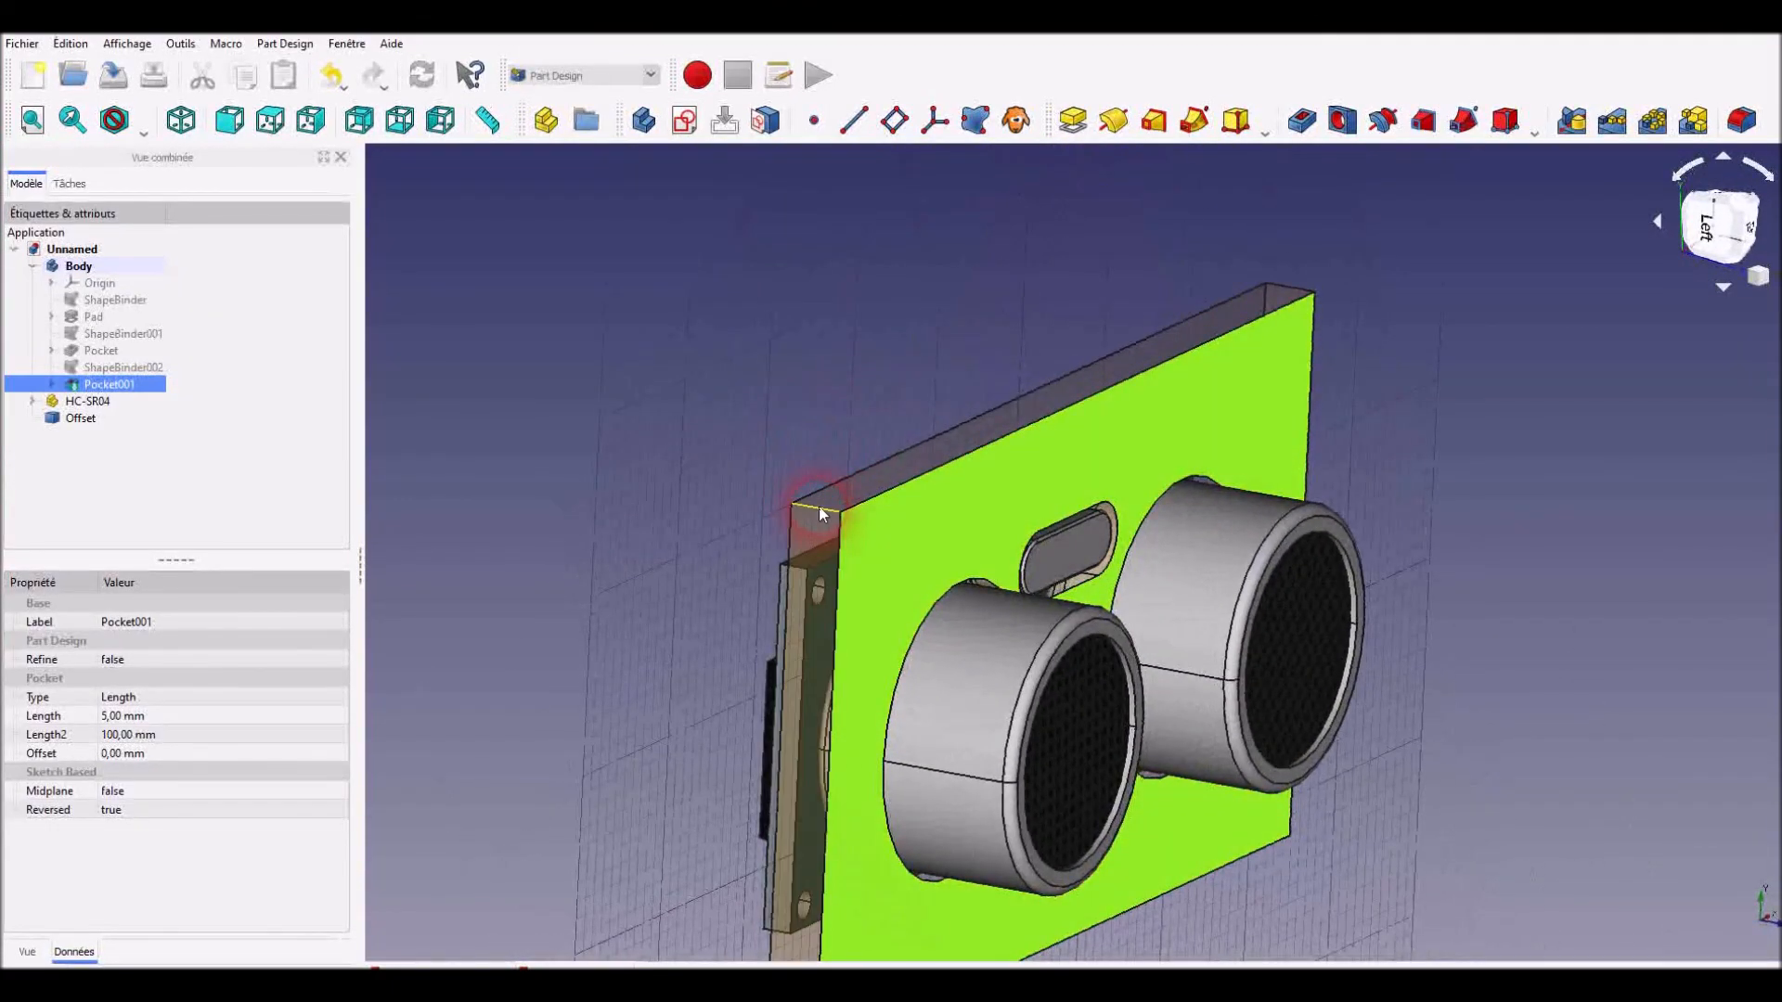
click(818, 508)
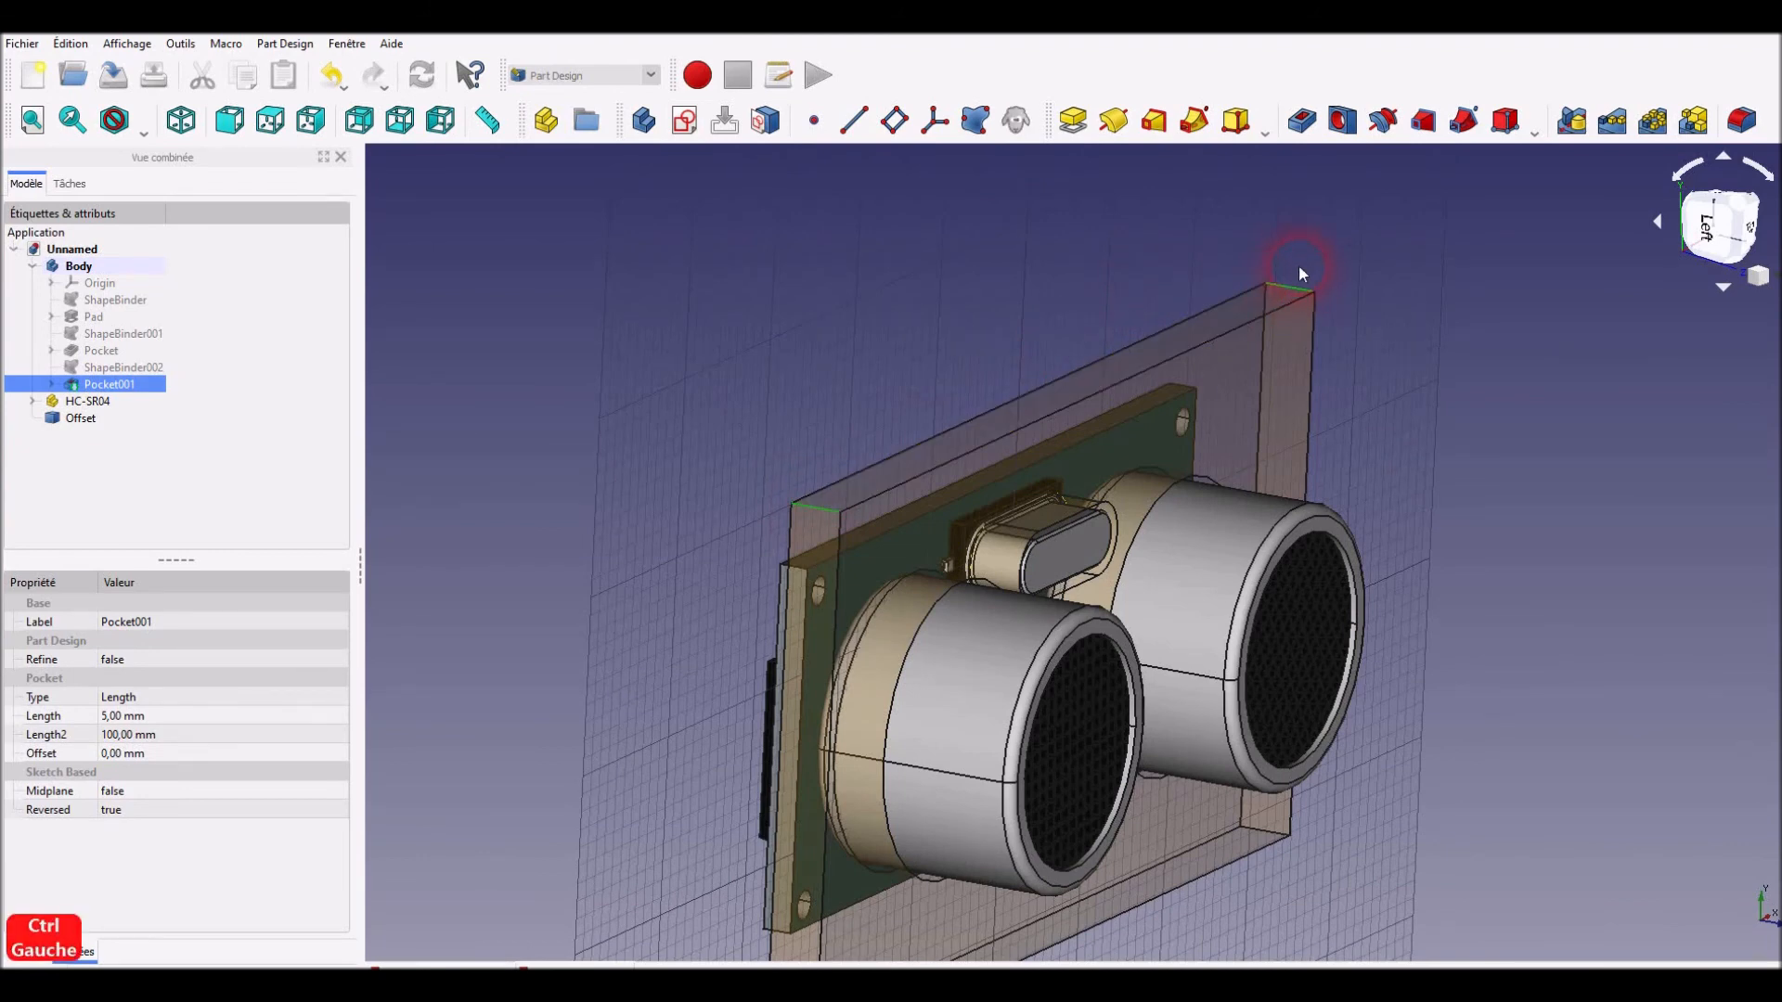
click(1740, 118)
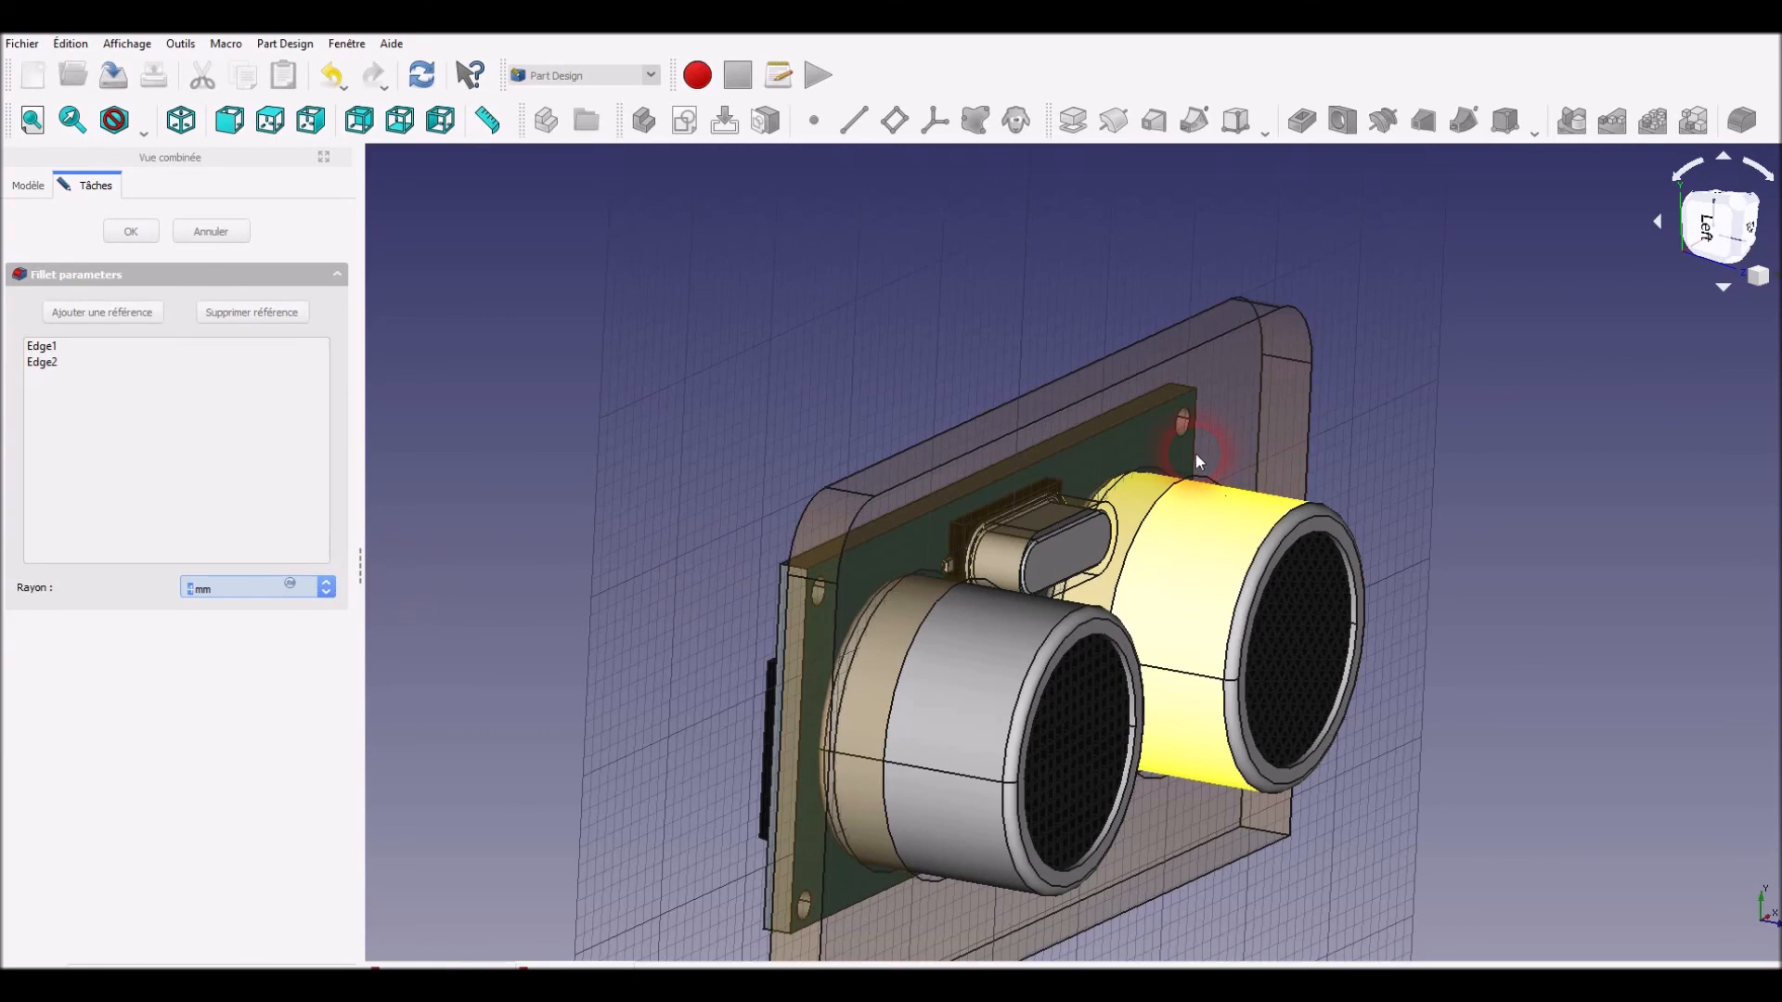
click(128, 232)
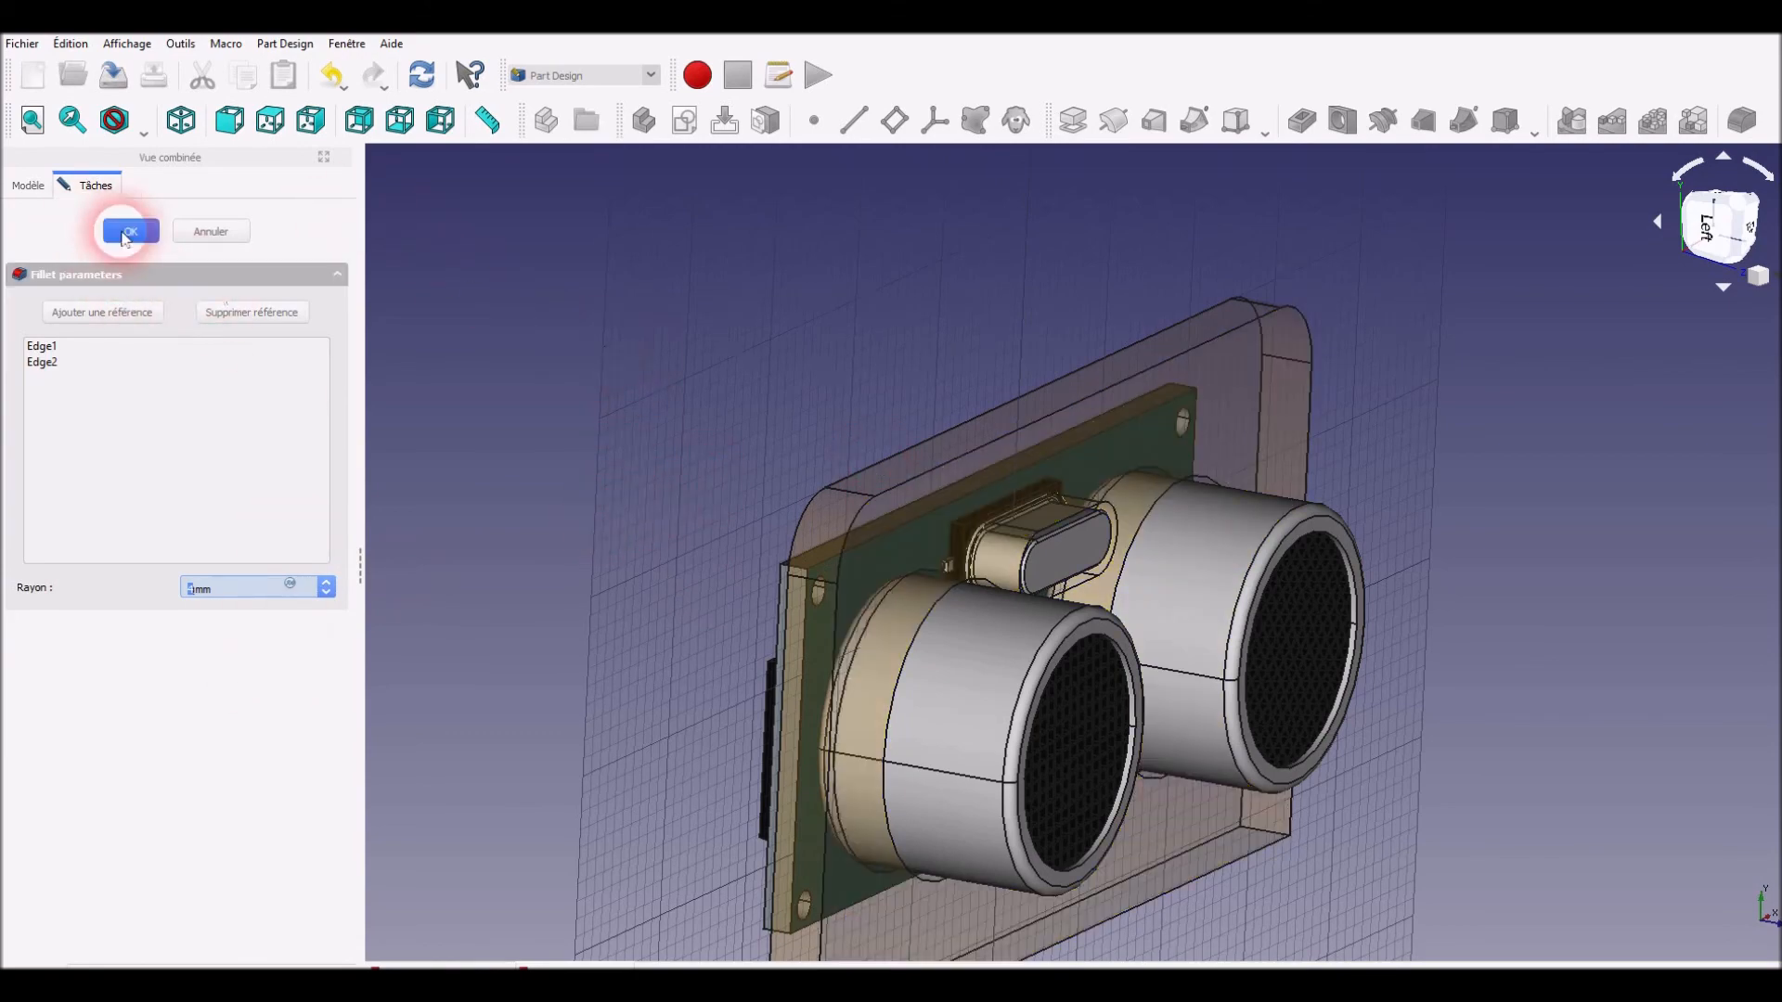
View the plate from behind and hide the HC-SR04 model
middle_drag(755, 734, 1054, 728)
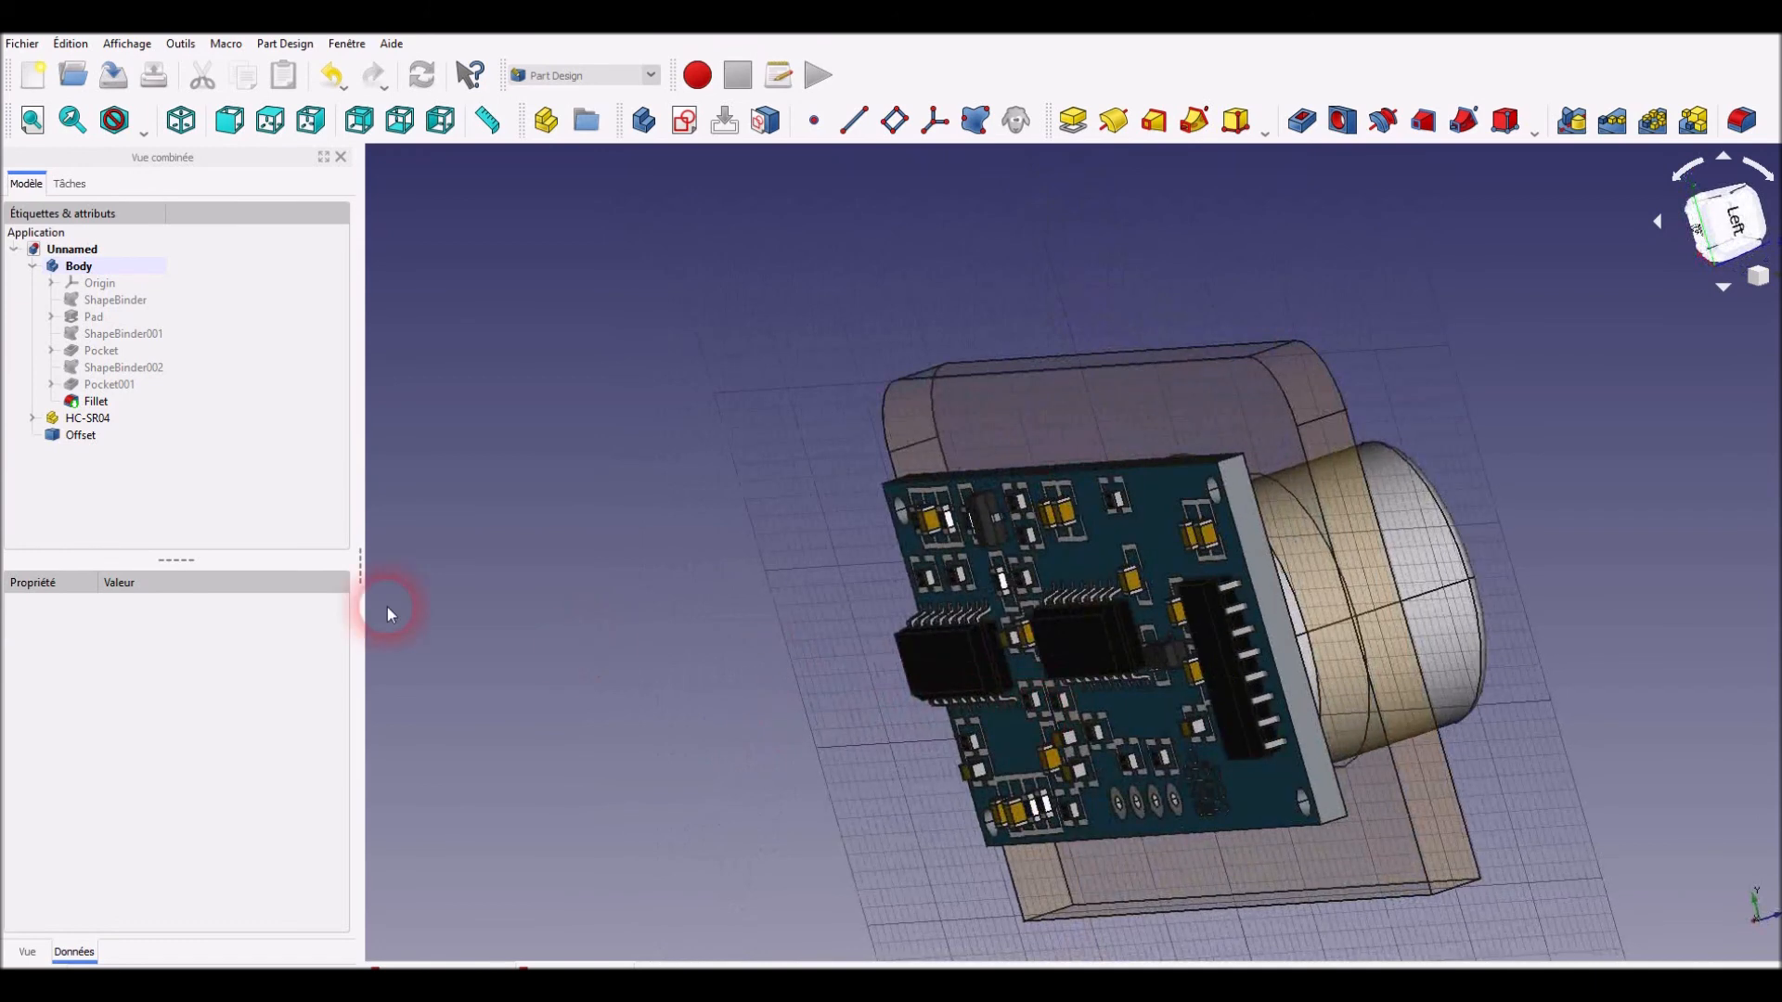
click(83, 418)
key(space)
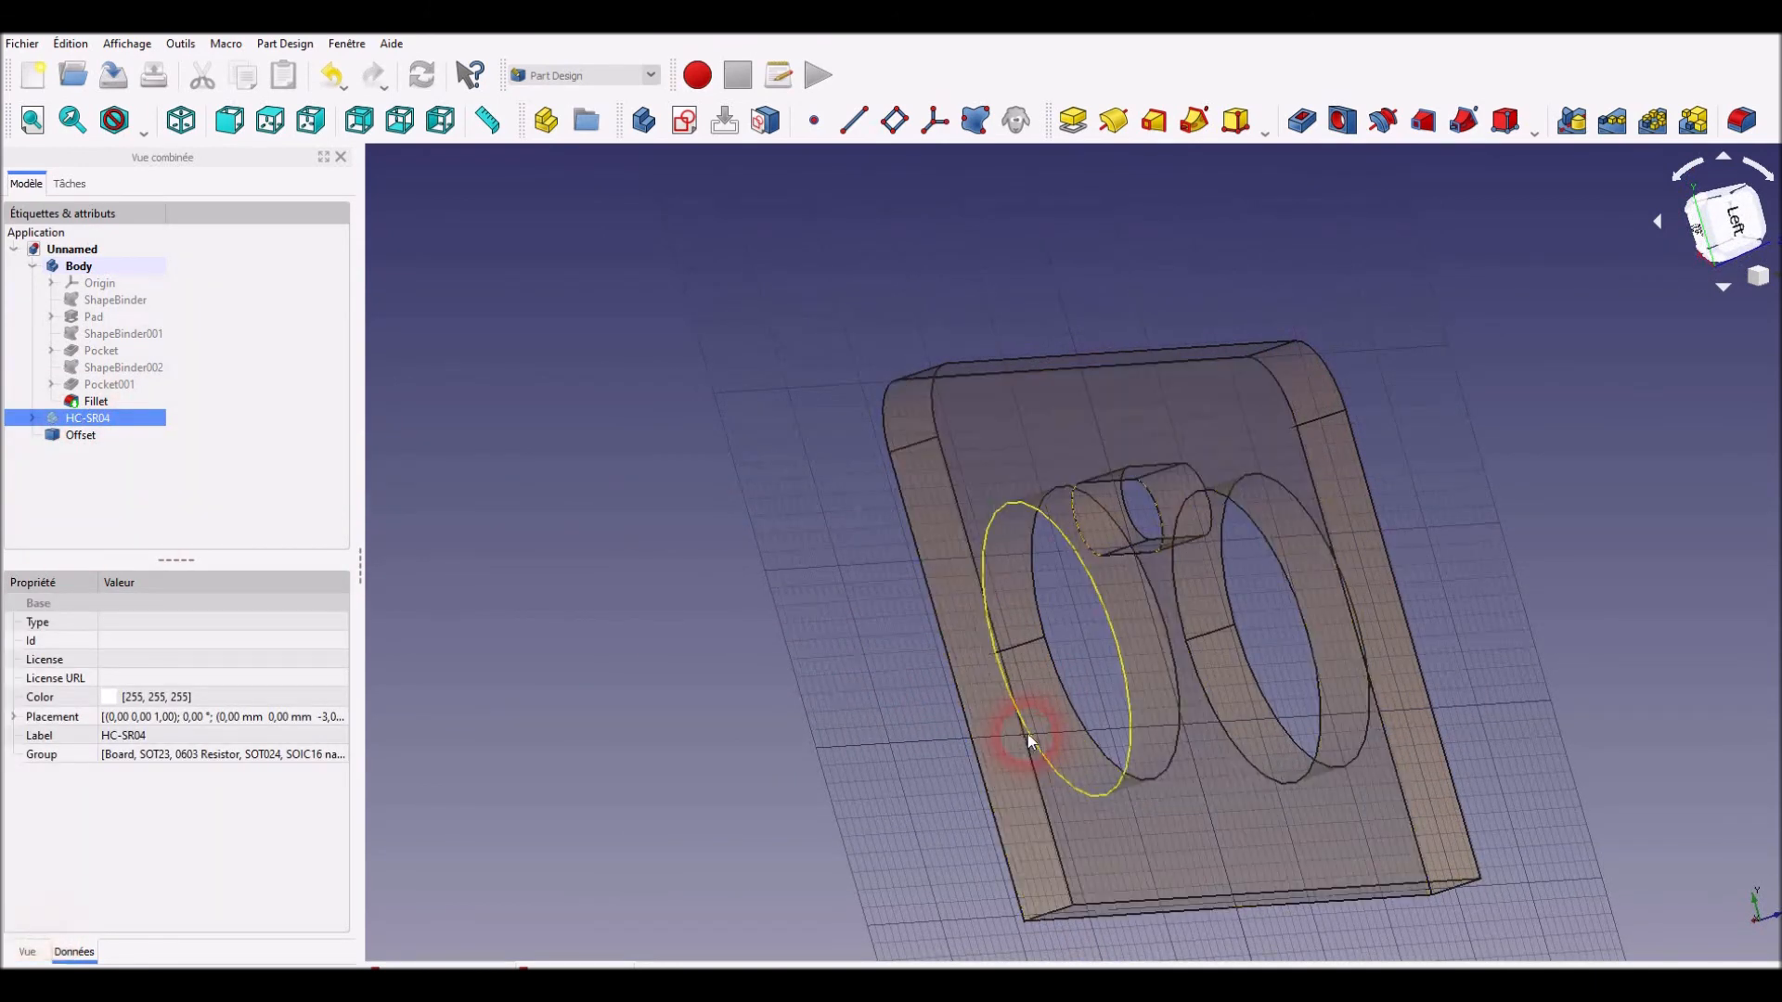
Make the Chamfer tool accessible and chamfer the rear circular edges of both transducer openings
click(1028, 733)
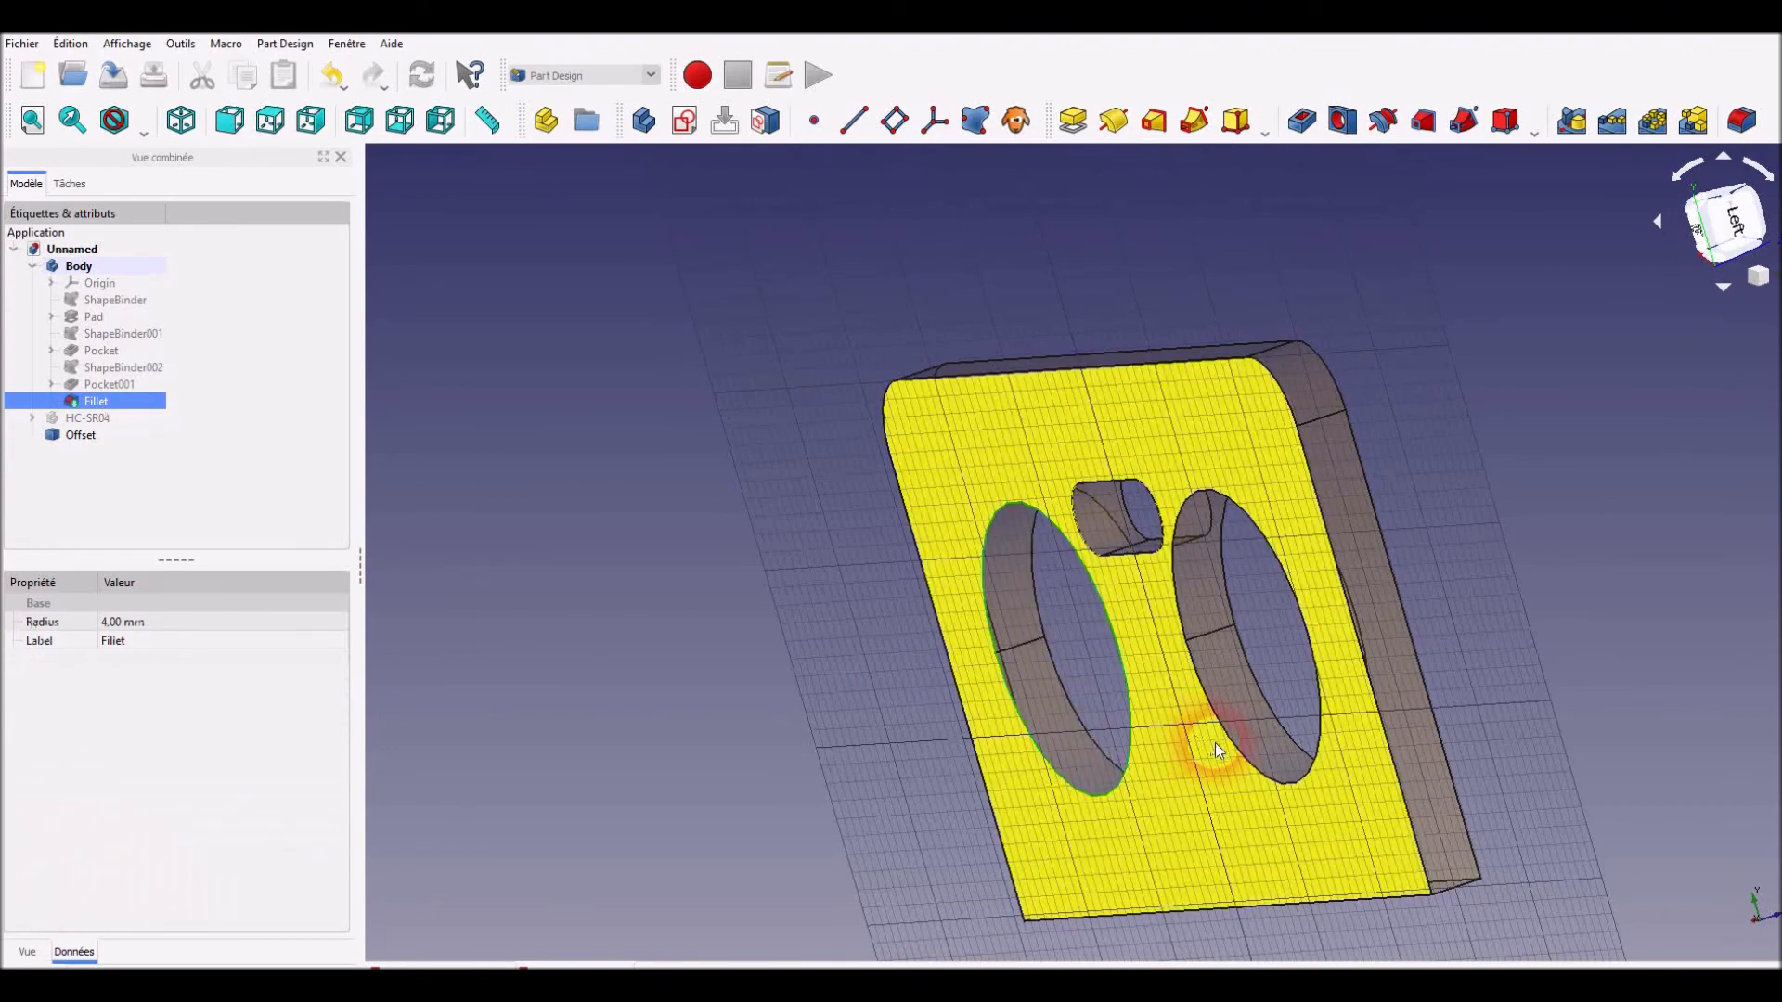
ctrl+click(1234, 742)
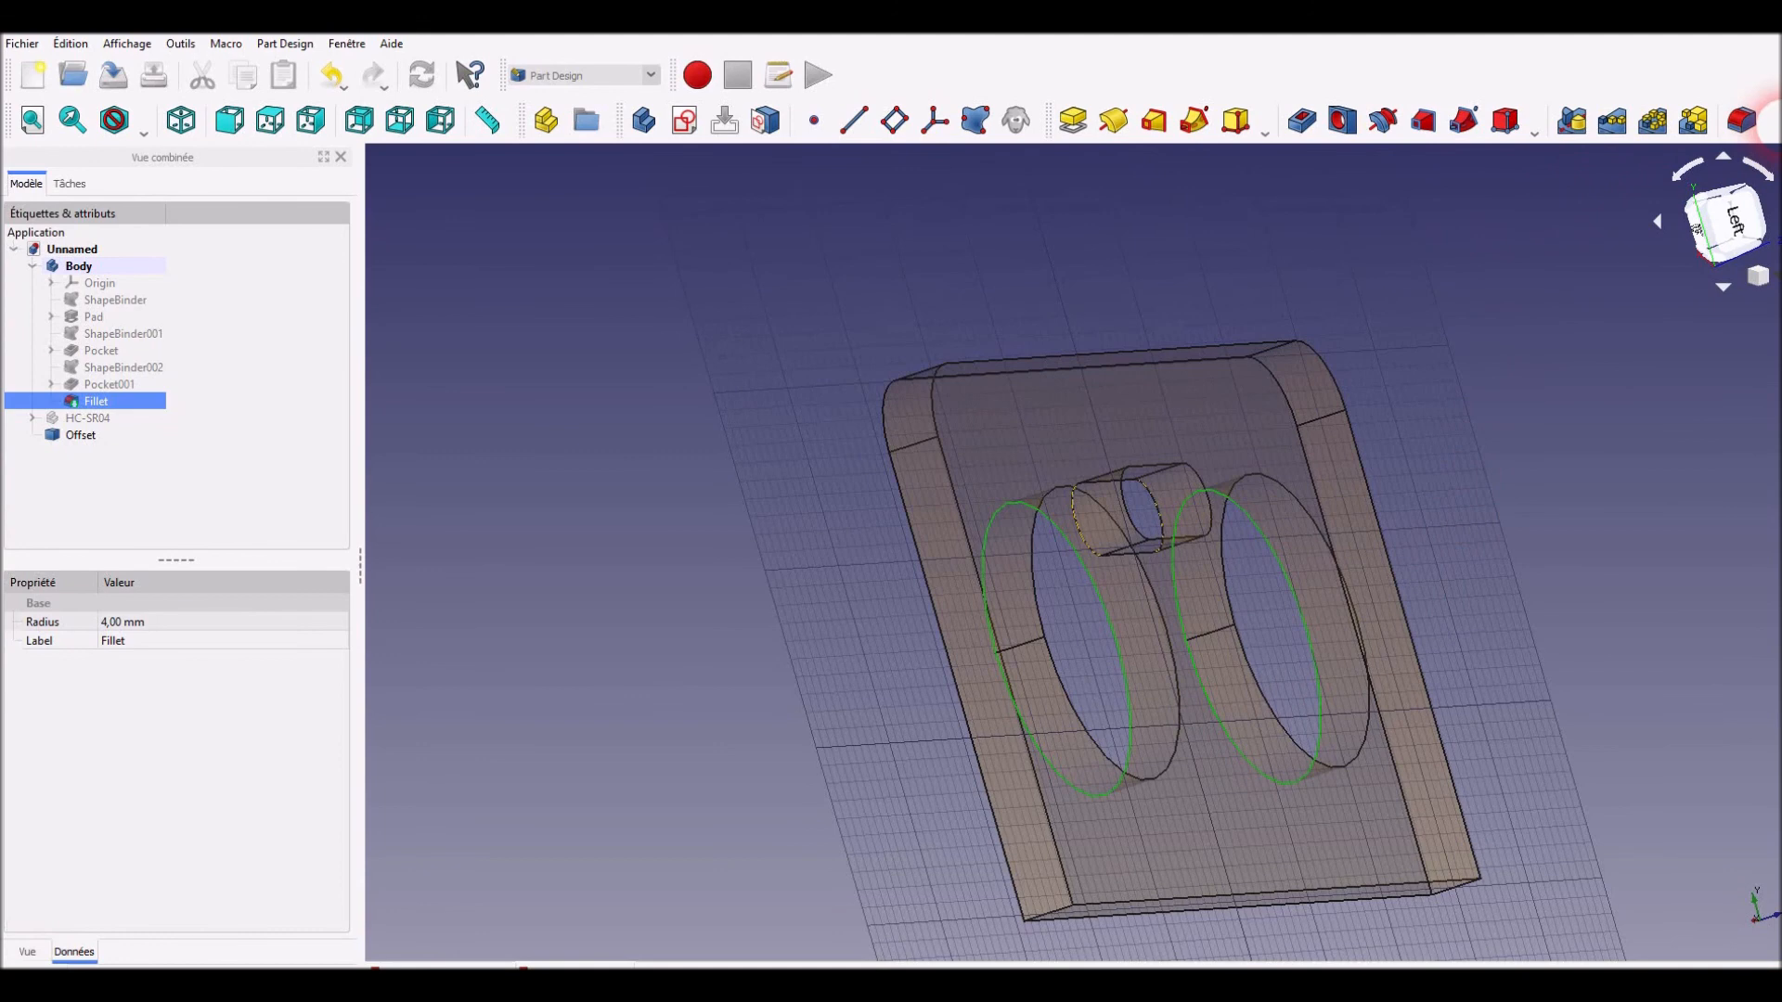
click(1769, 119)
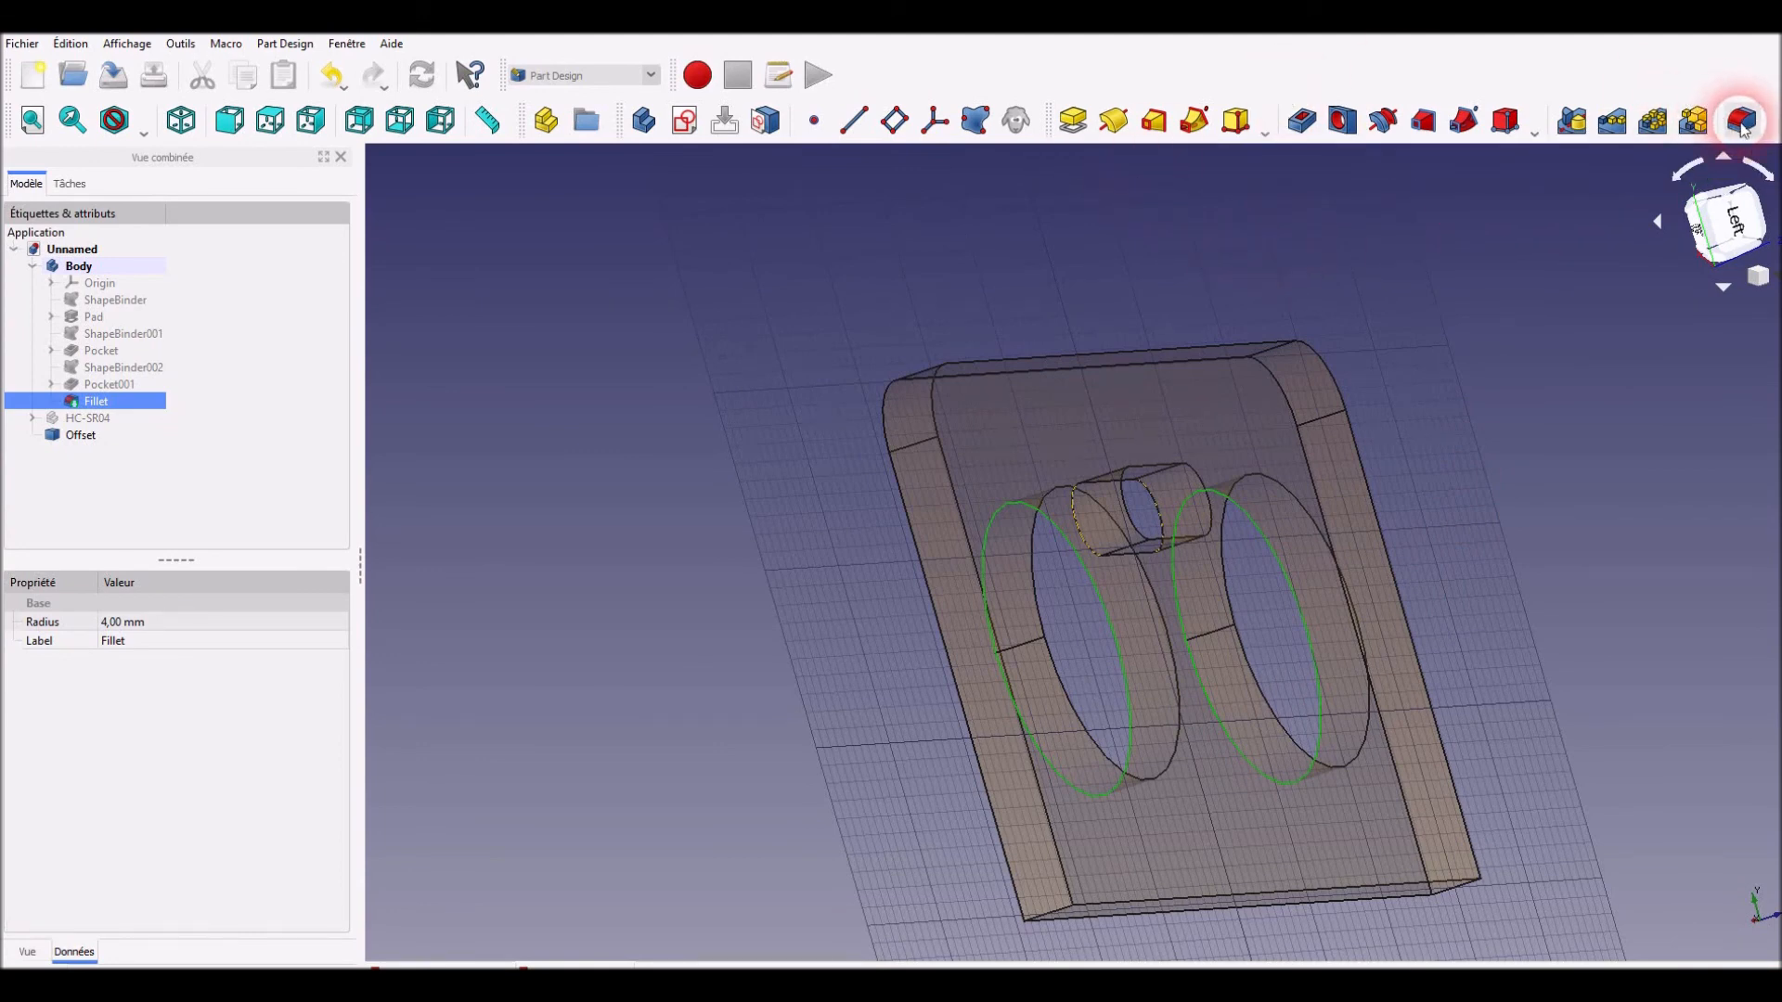
click(1770, 119)
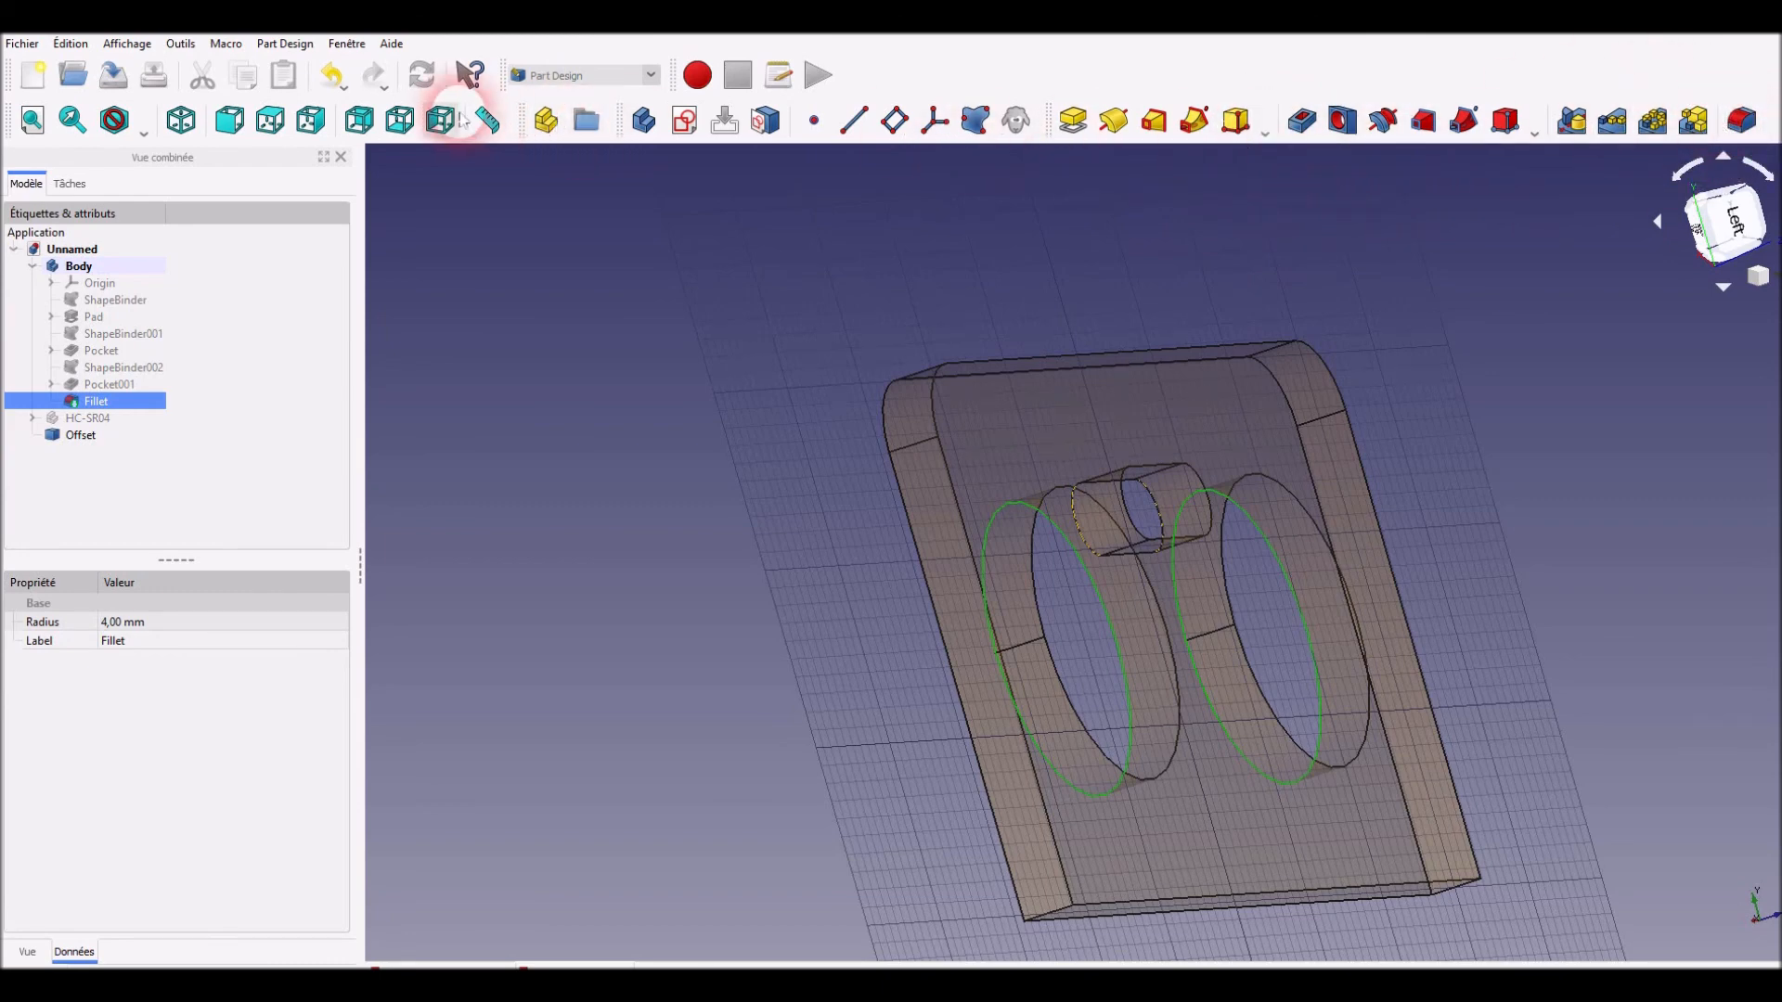
drag(534, 134, 99, 167)
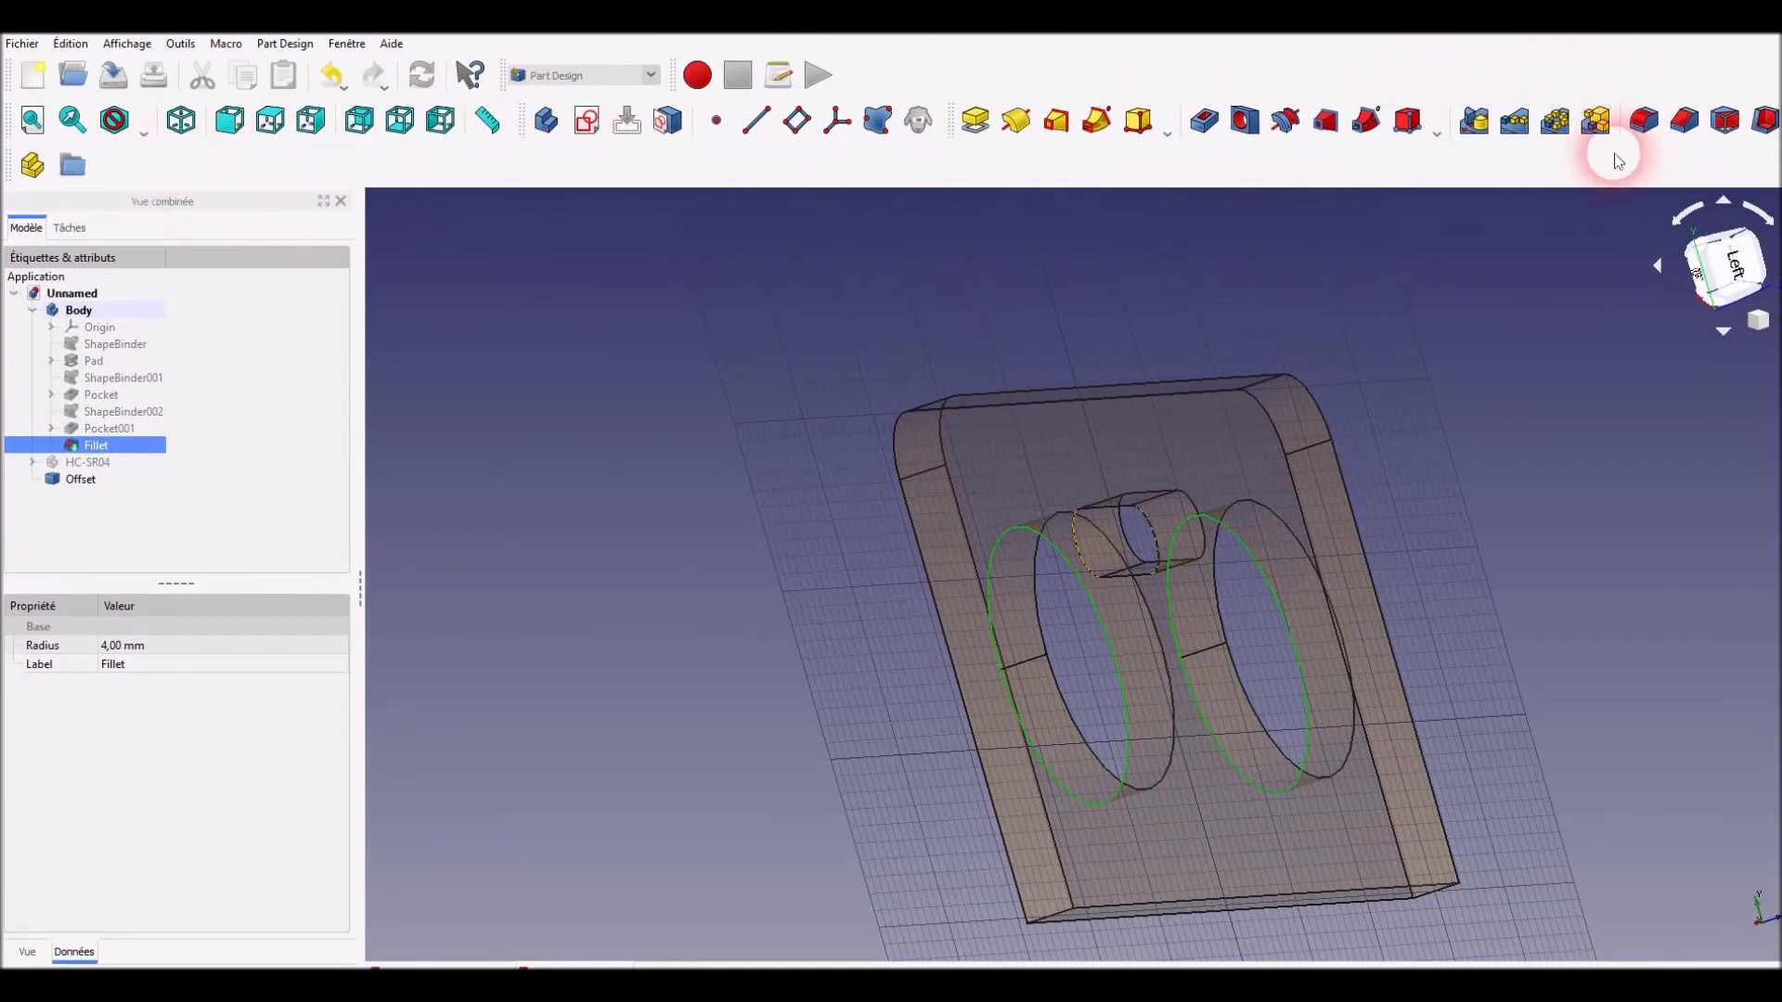
click(1694, 122)
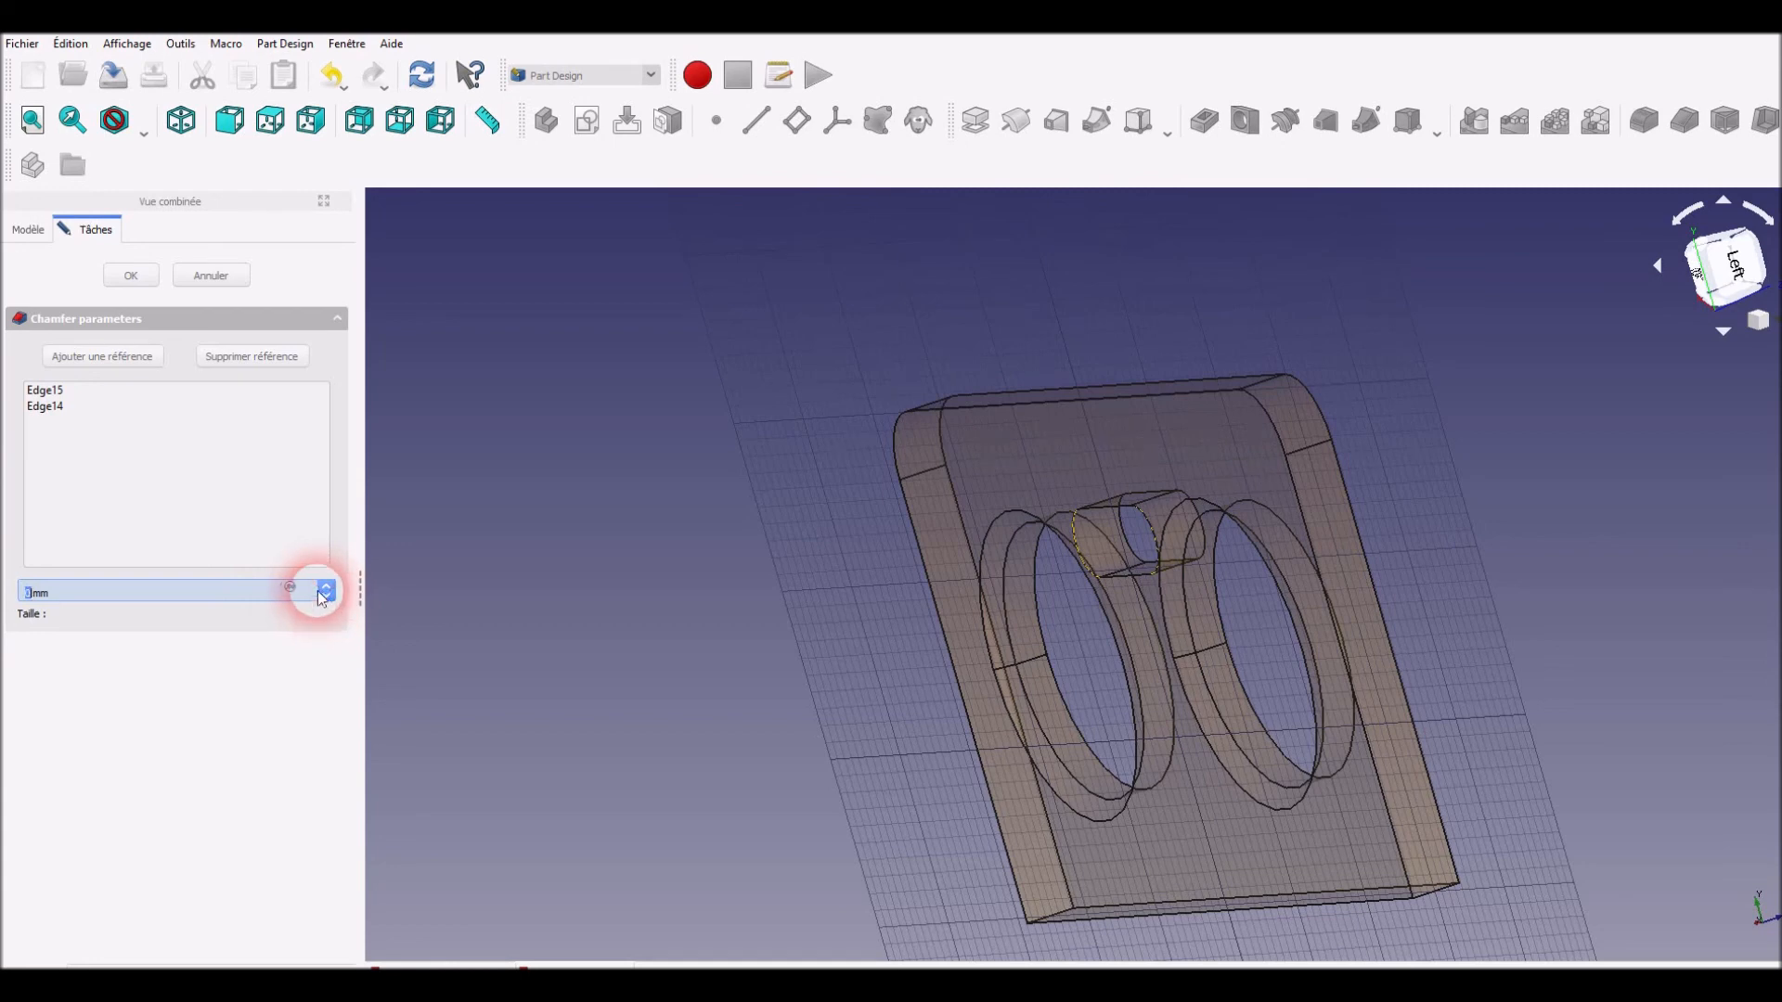
click(137, 276)
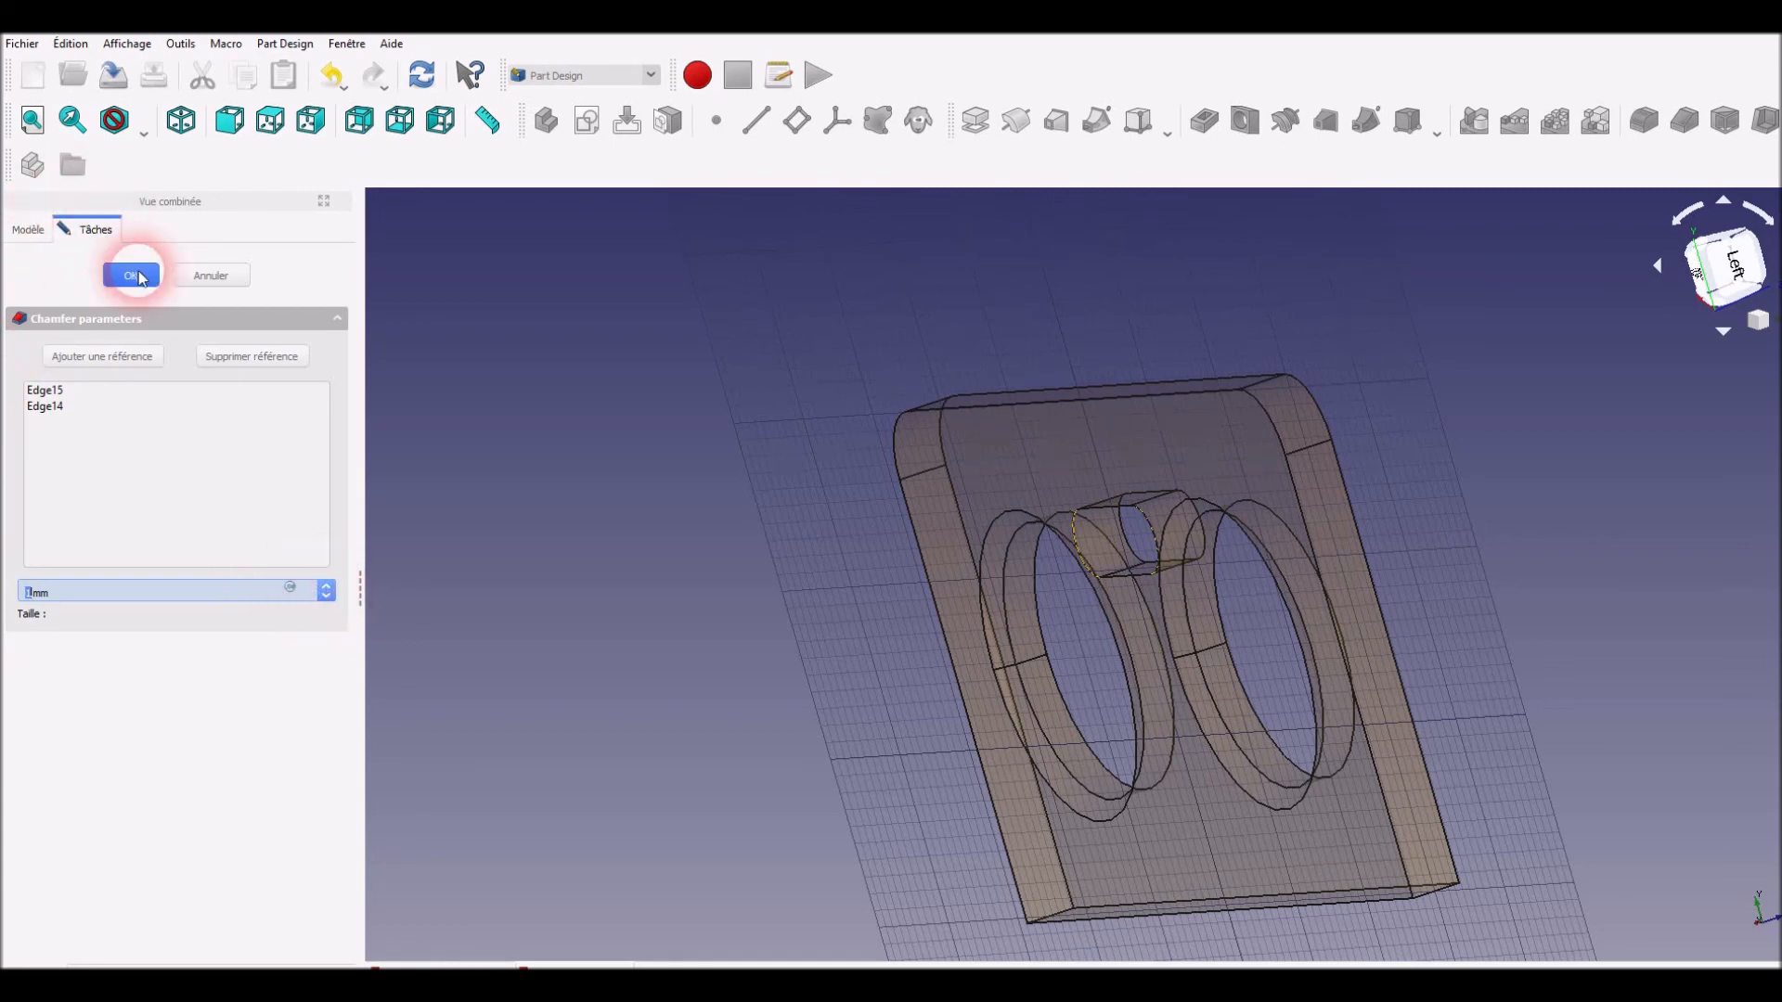
Show the HC-SR04 model again and inspect it in the finished plate from the front and back
middle_drag(1065, 728, 615, 725)
middle_drag(1399, 545, 1392, 457)
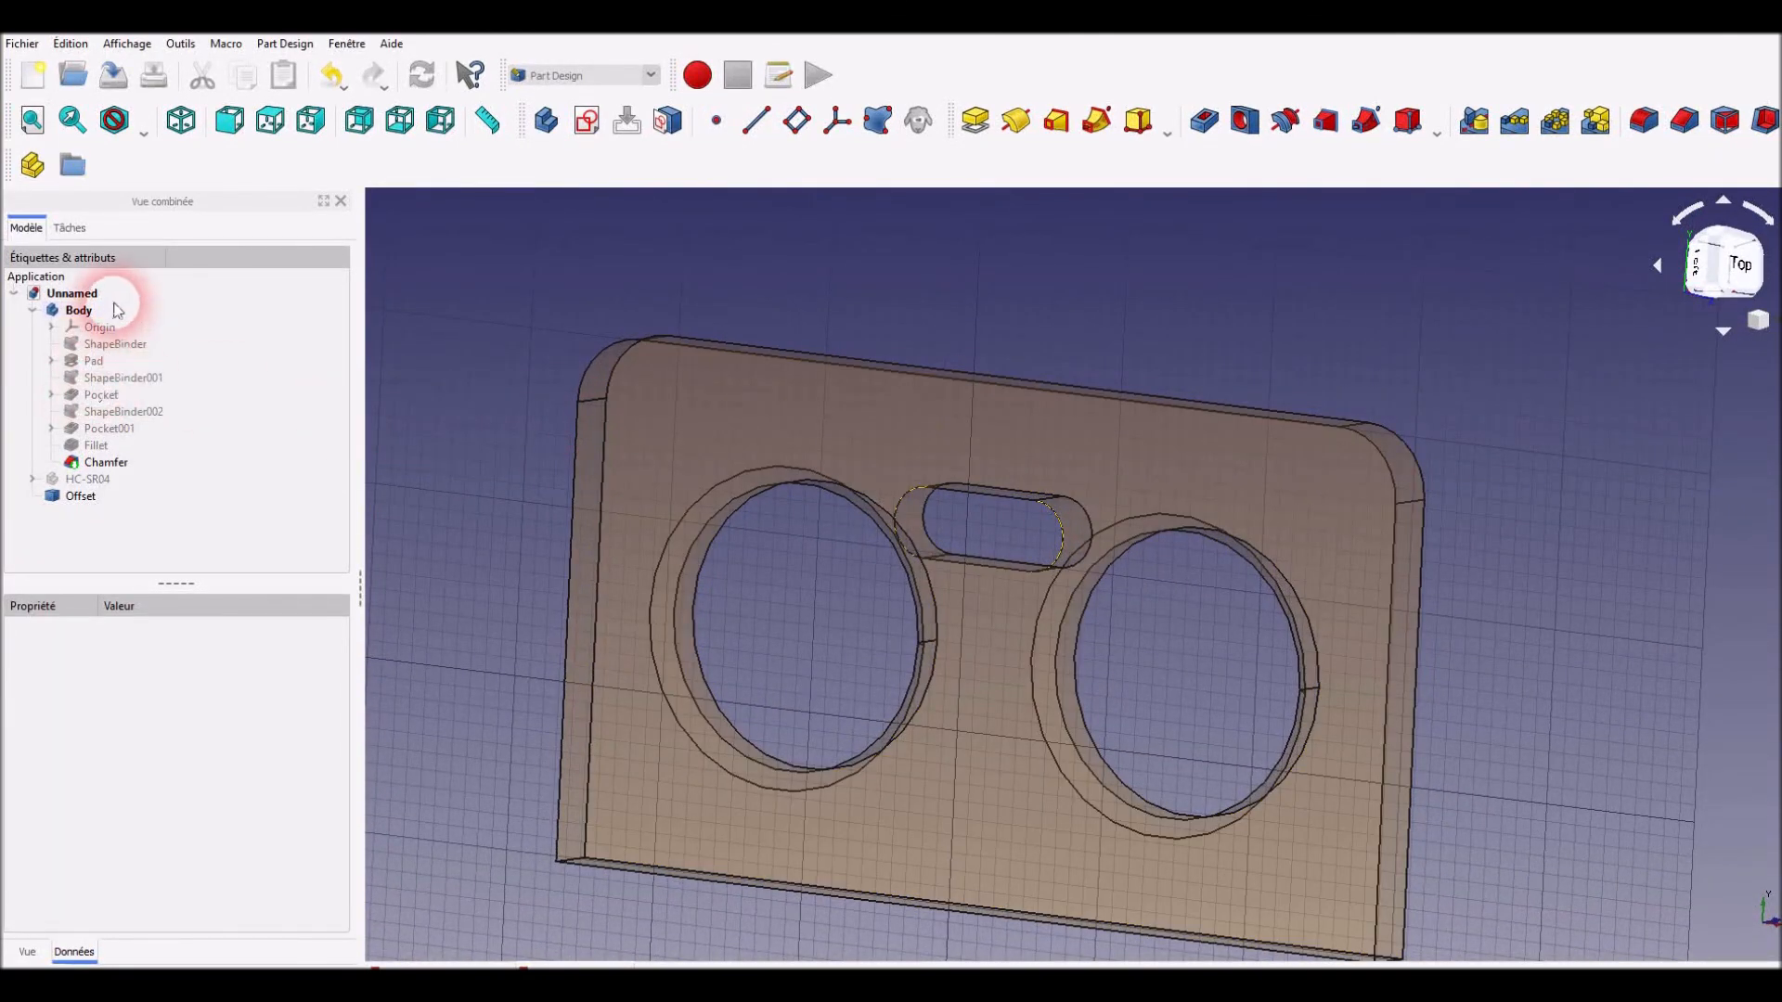
click(89, 478)
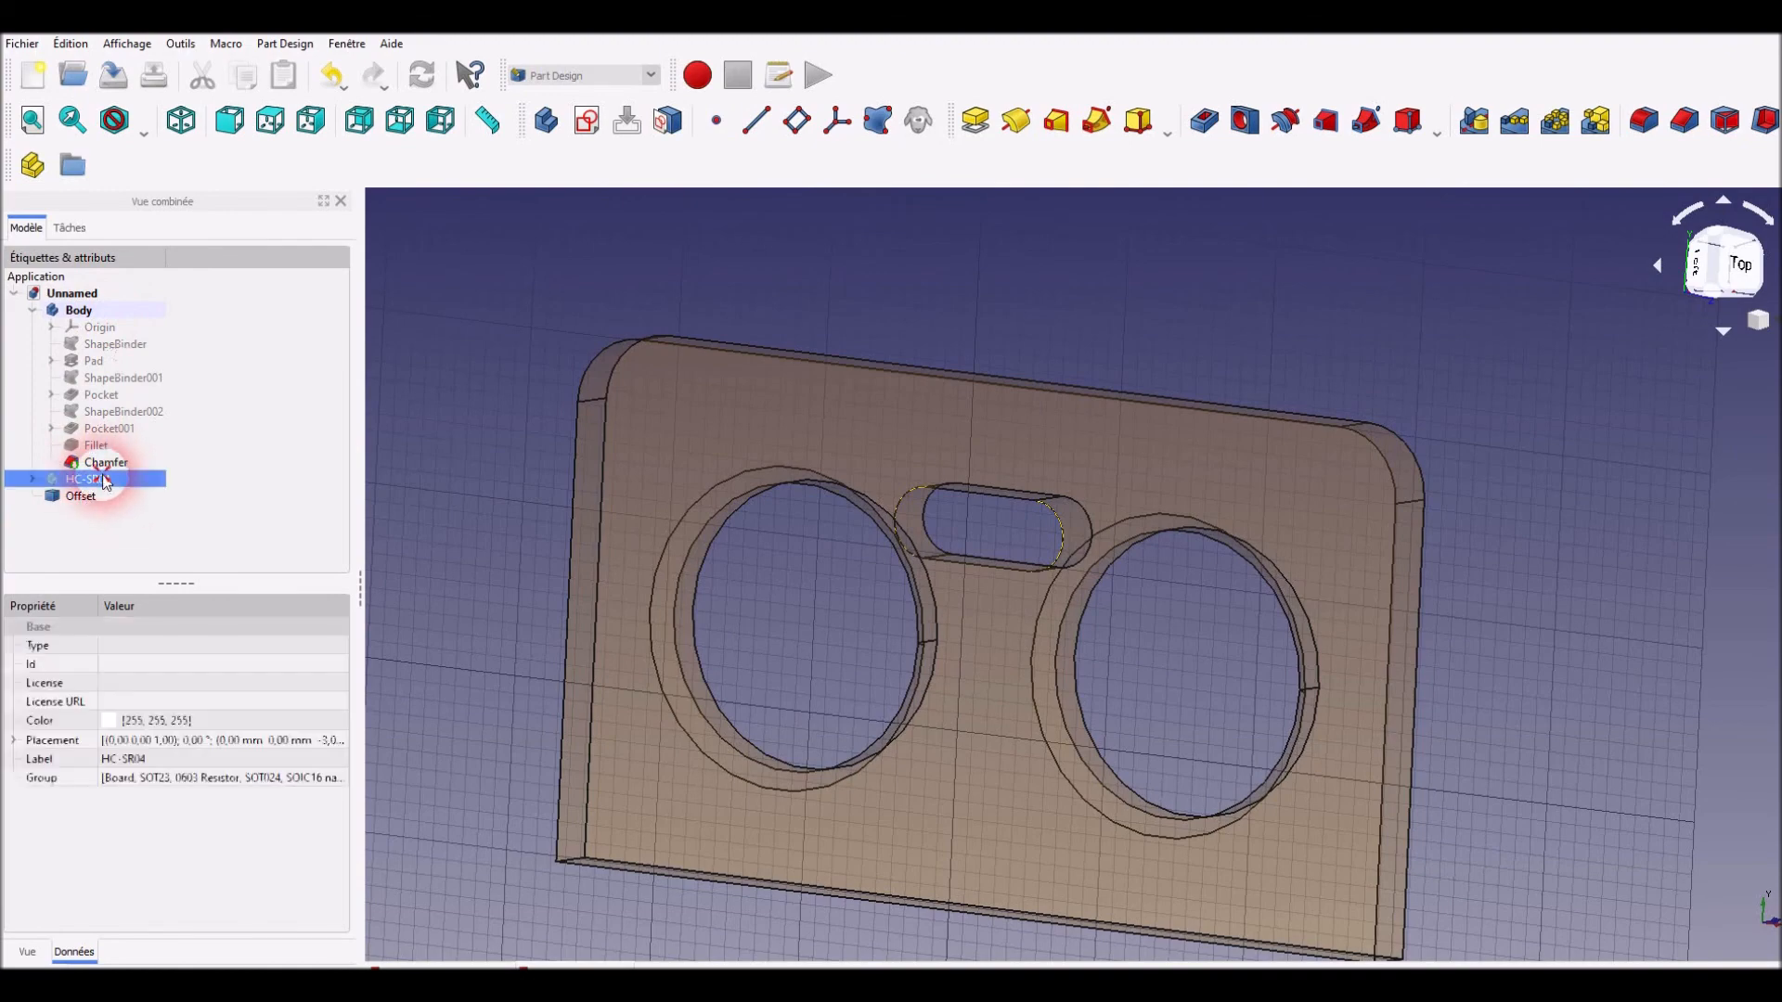
key(space)
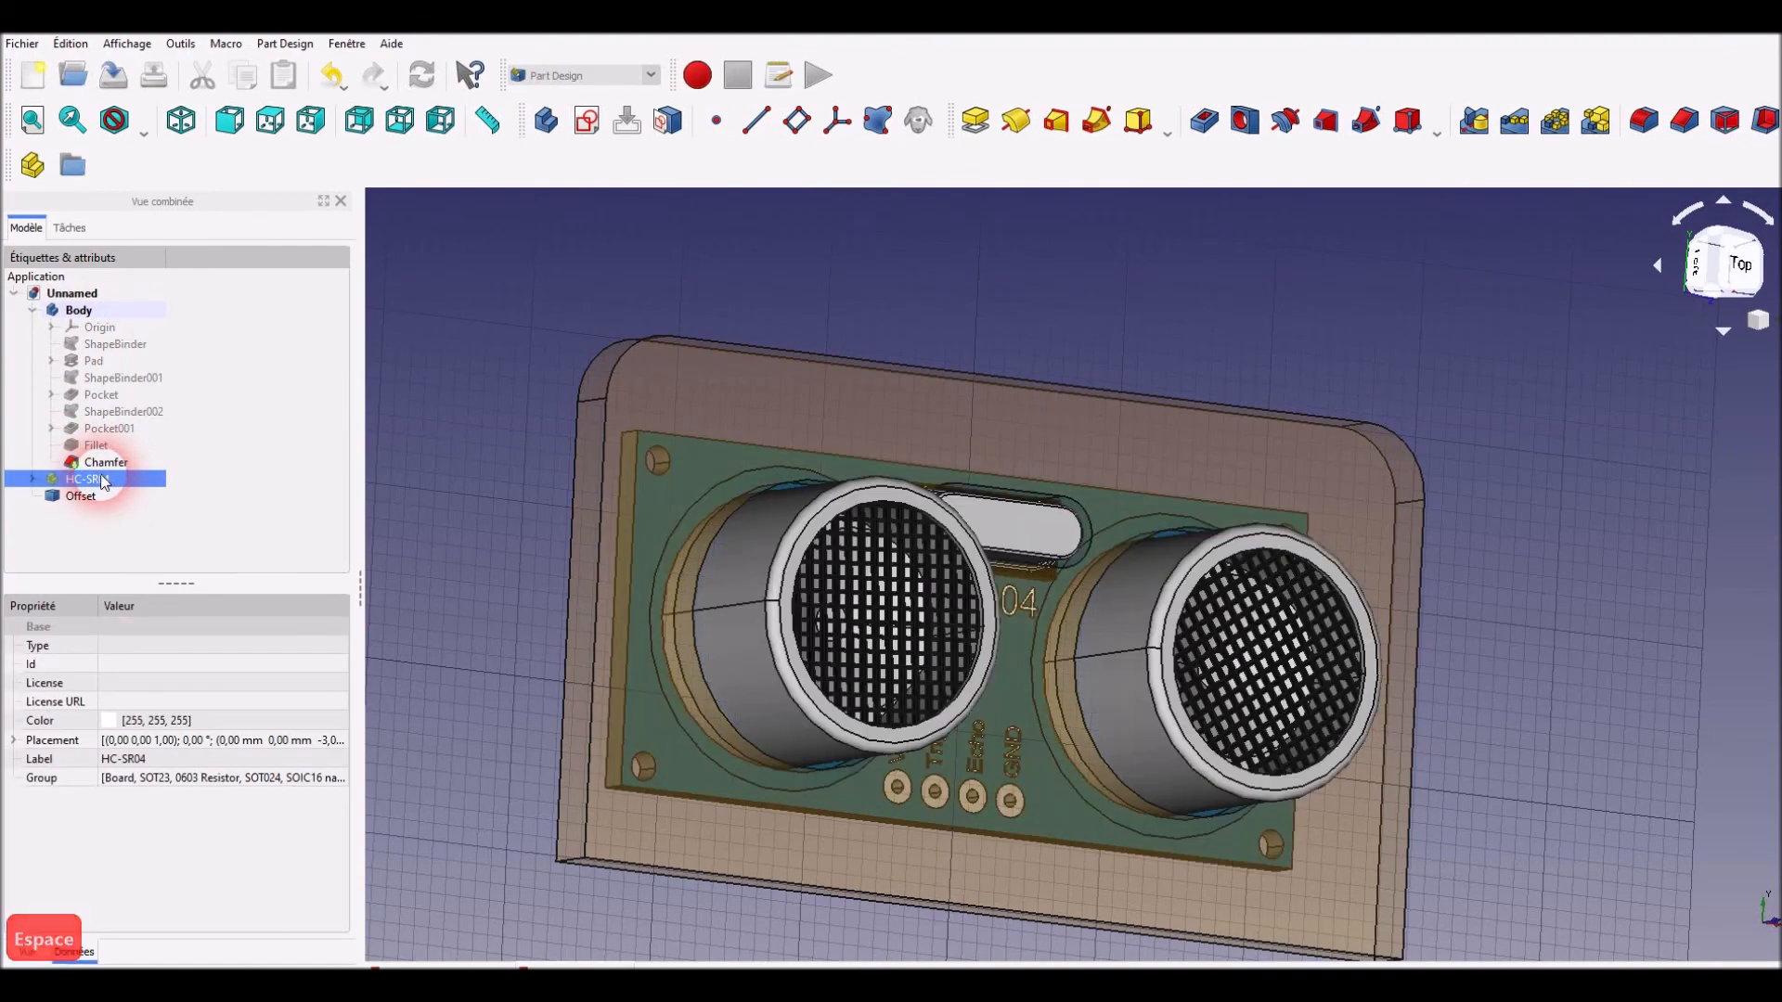
middle_drag(823, 445, 1091, 436)
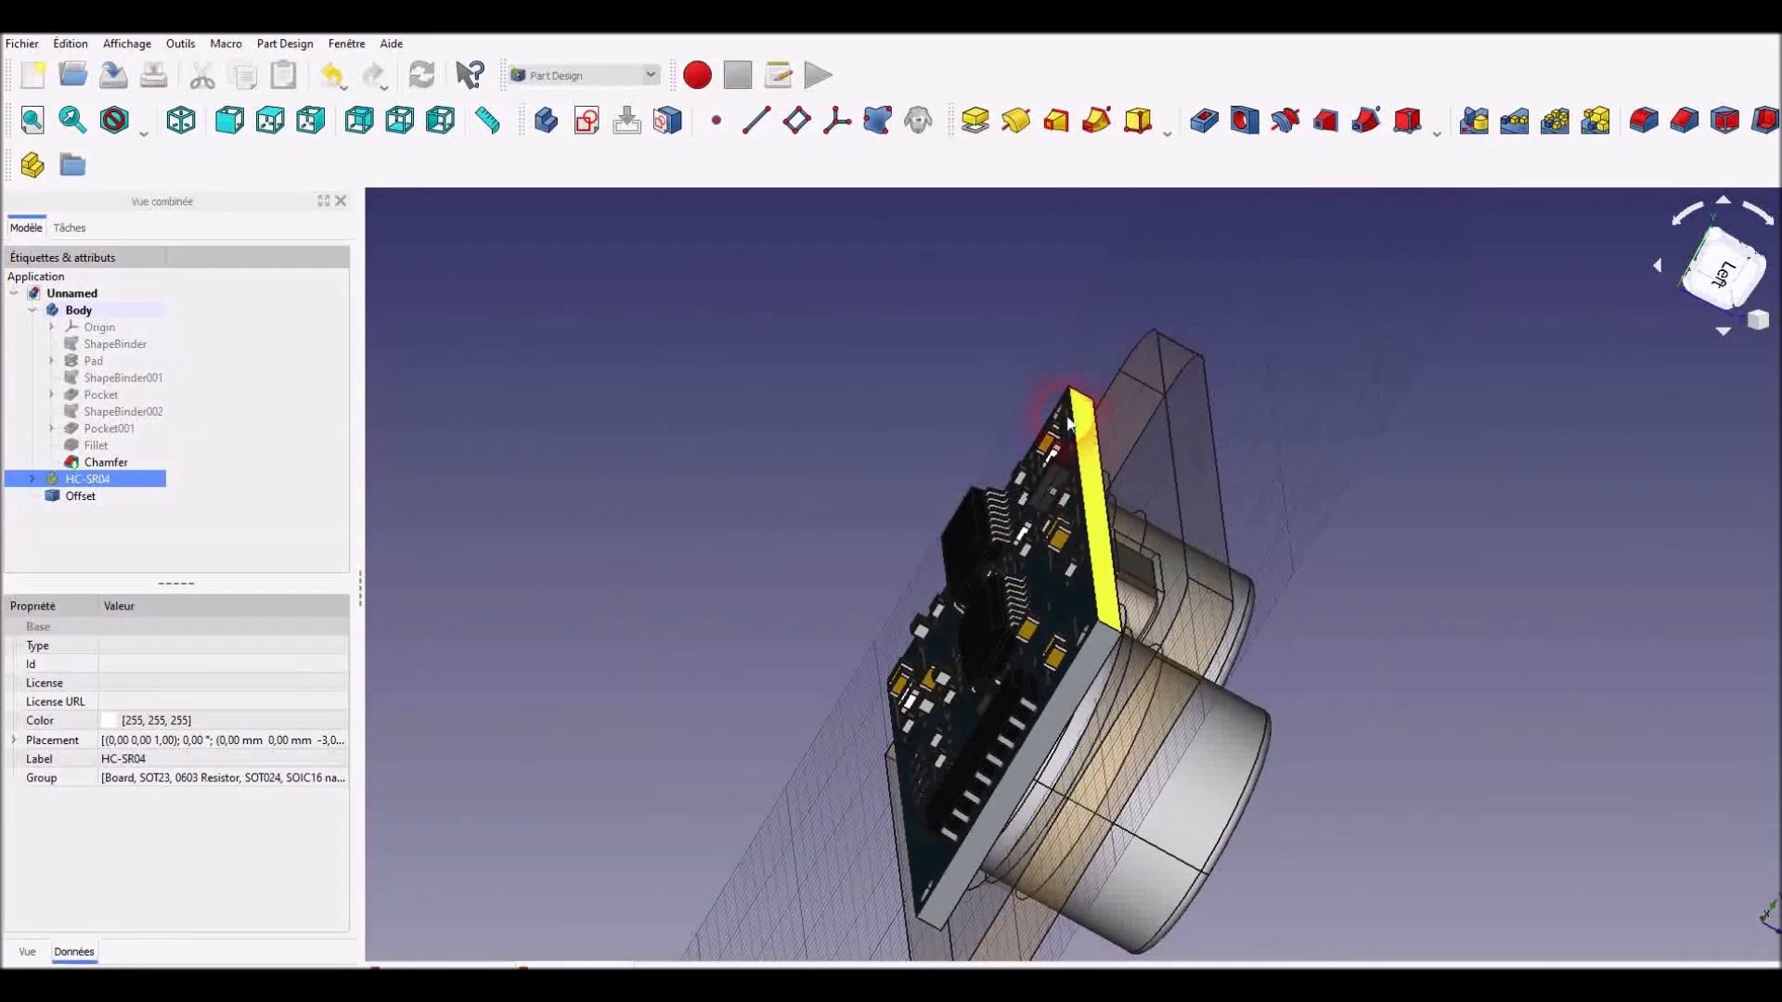
middle_drag(1403, 608, 943, 450)
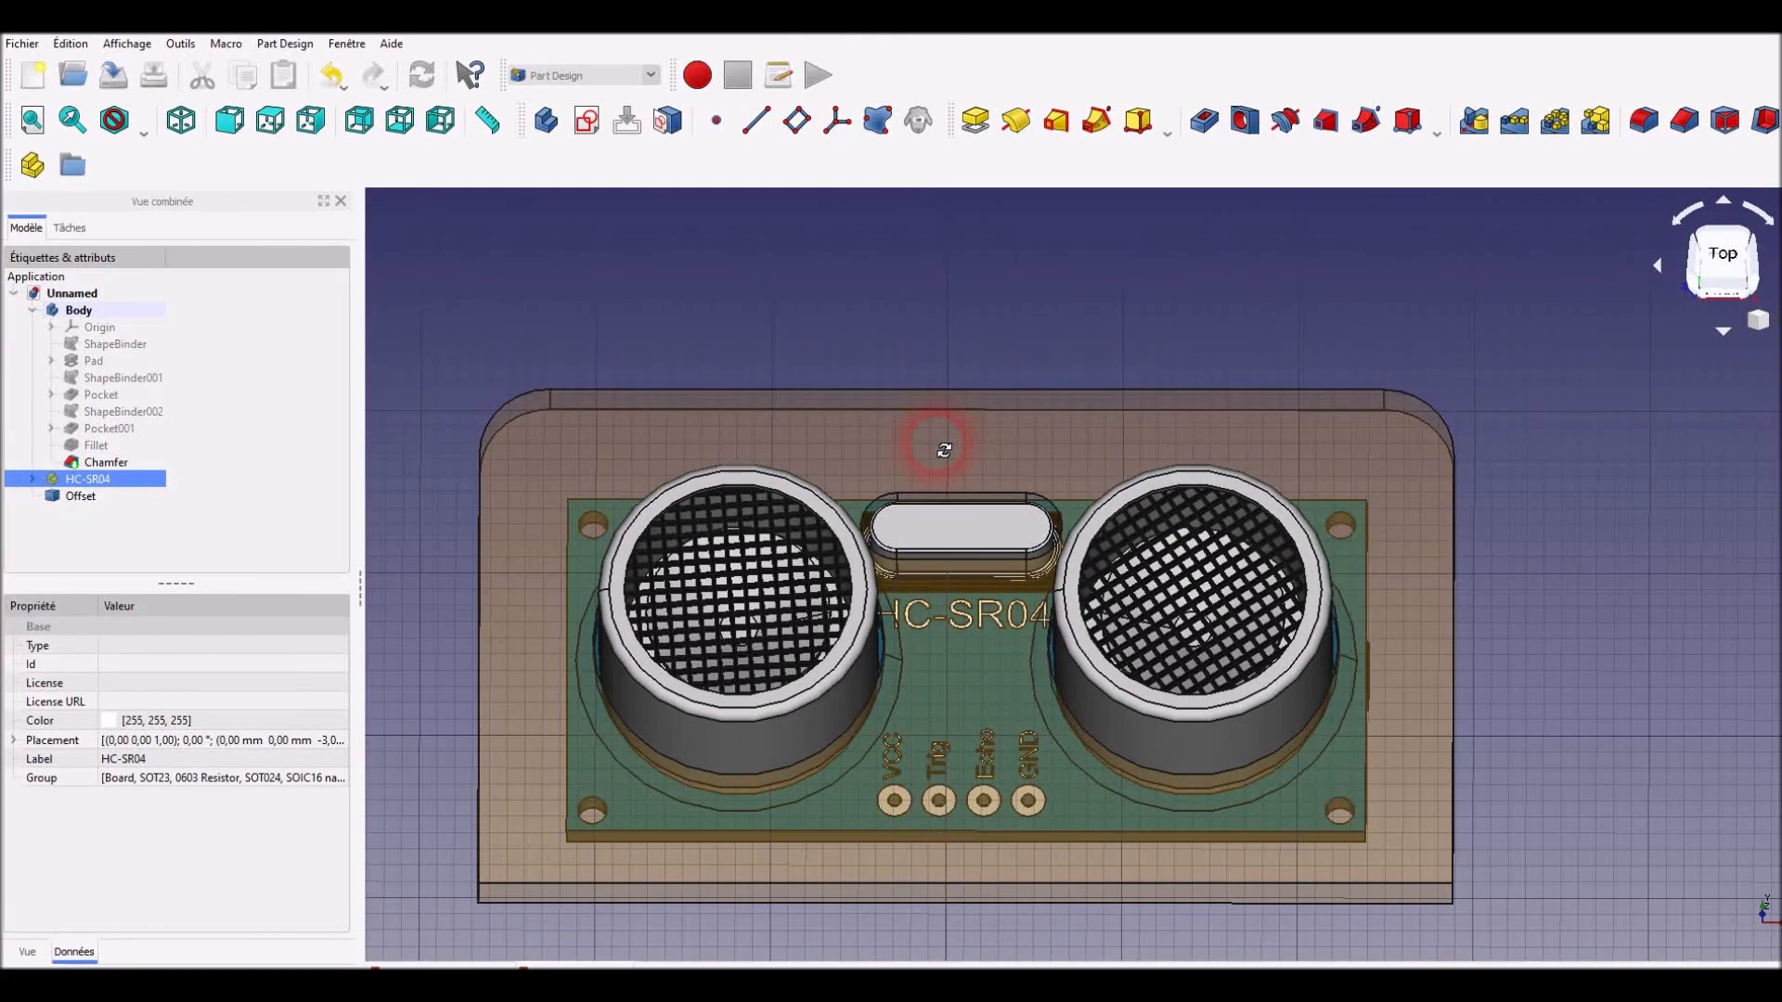